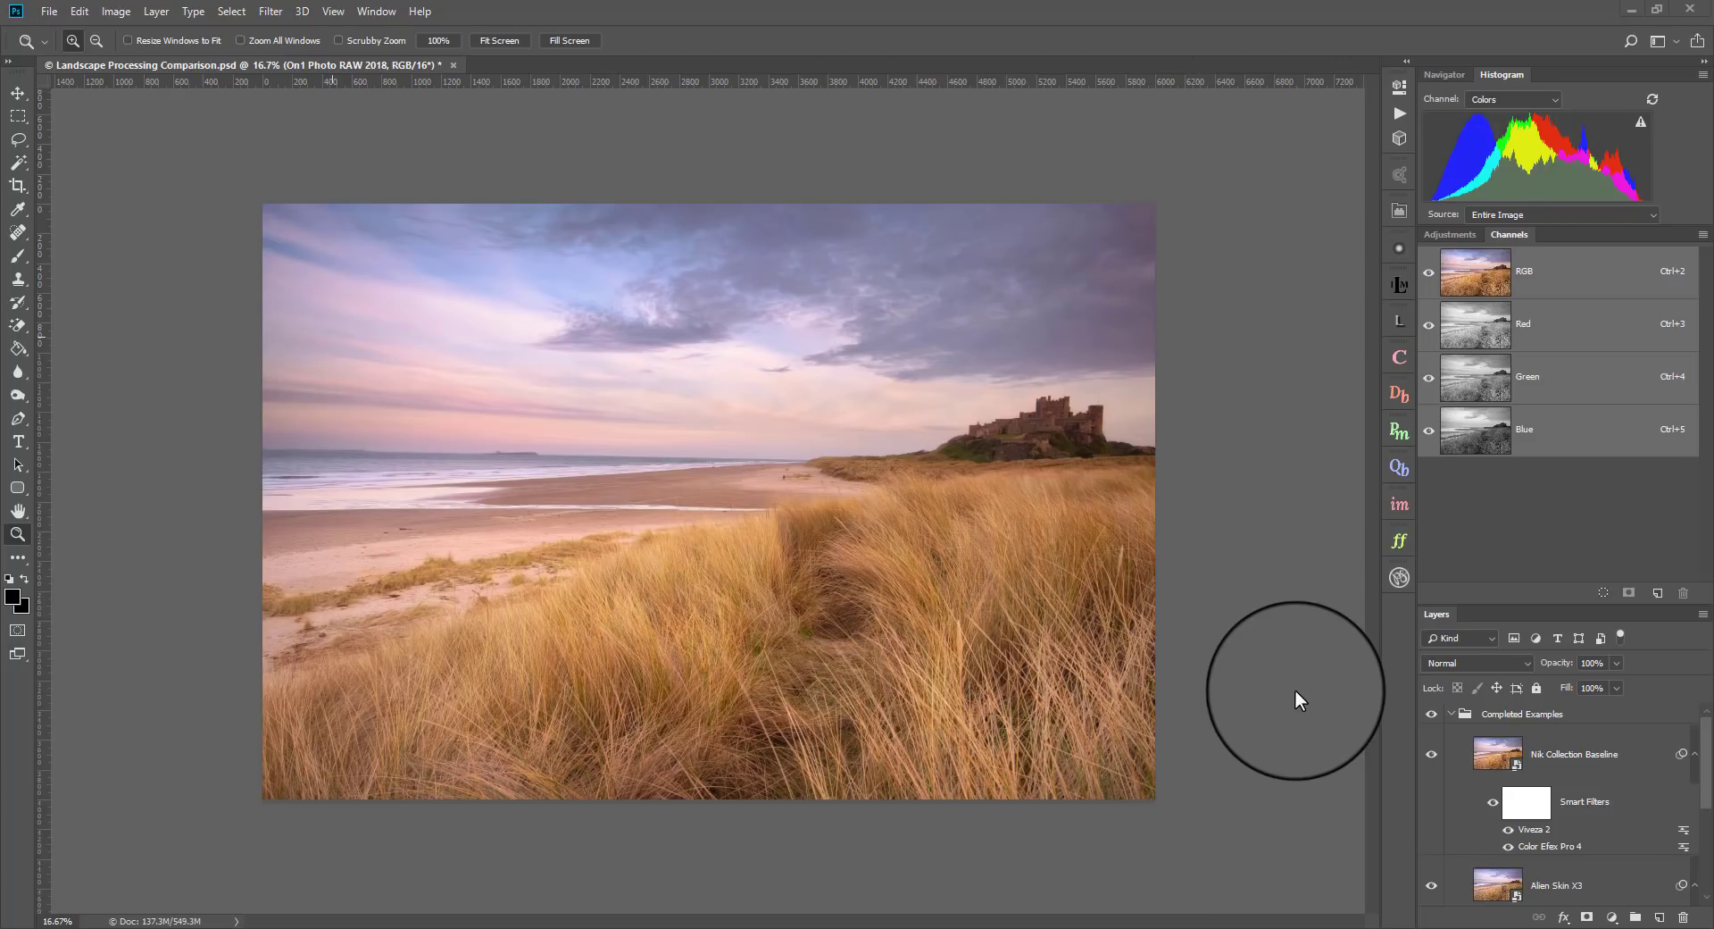
- Hide the Nik Collection Baseline and Alien Skin X3 layers and collapse the Completed Examples group
left_click(1431, 755)
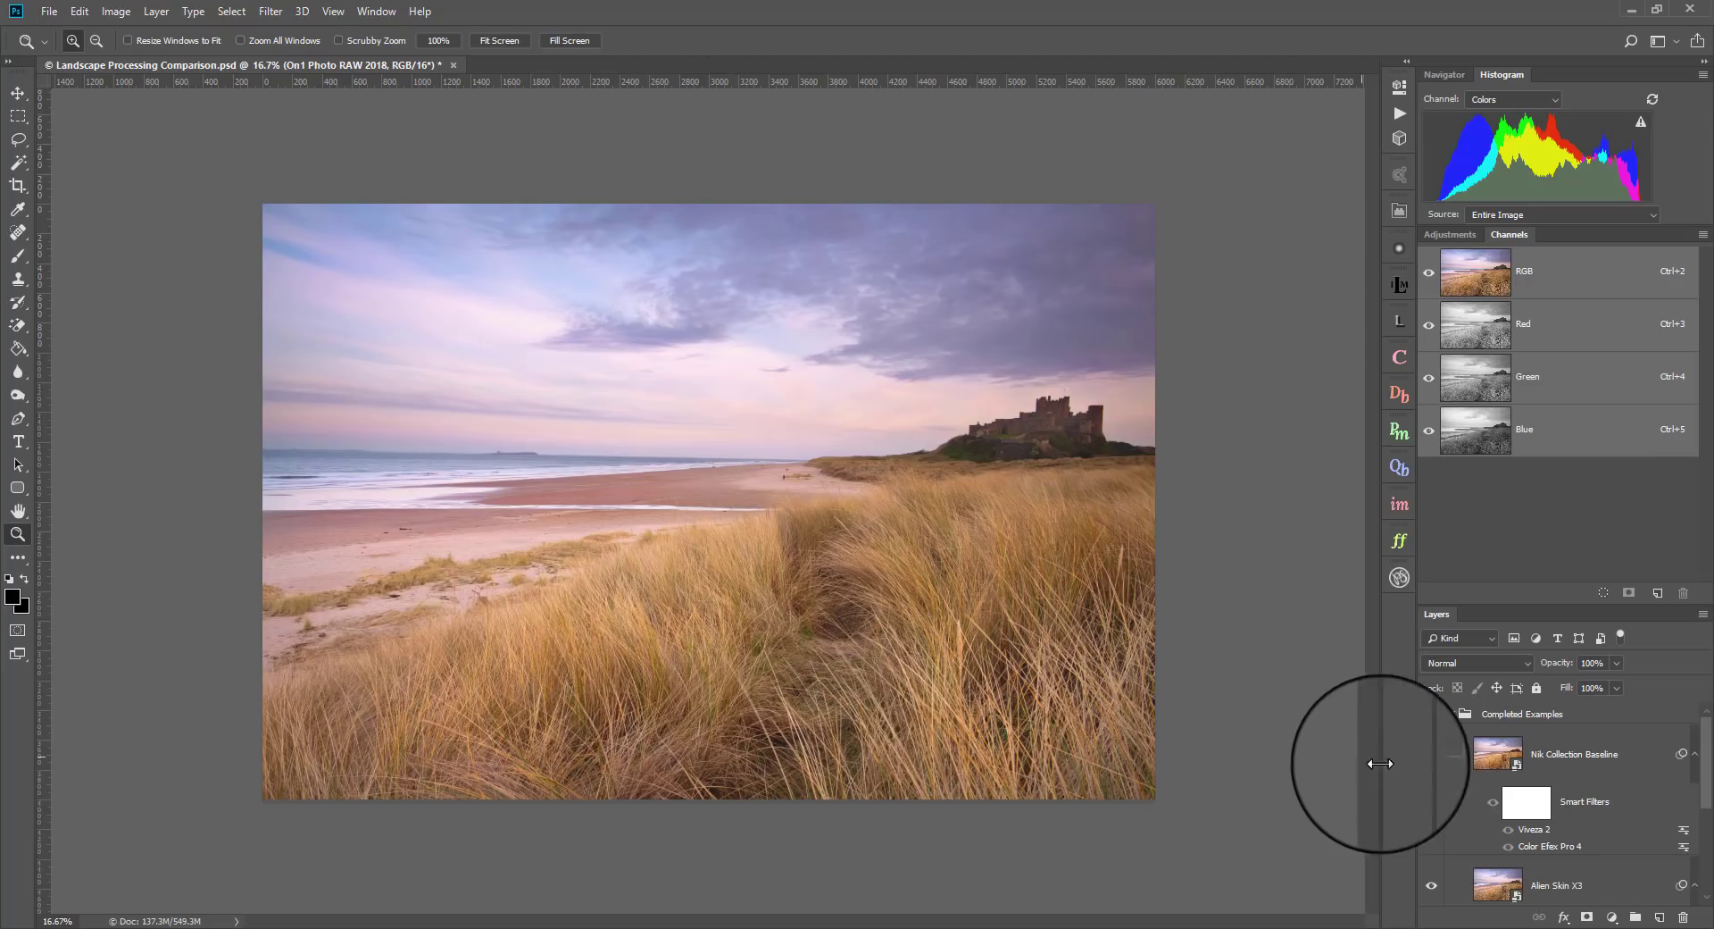
left_click(1431, 885)
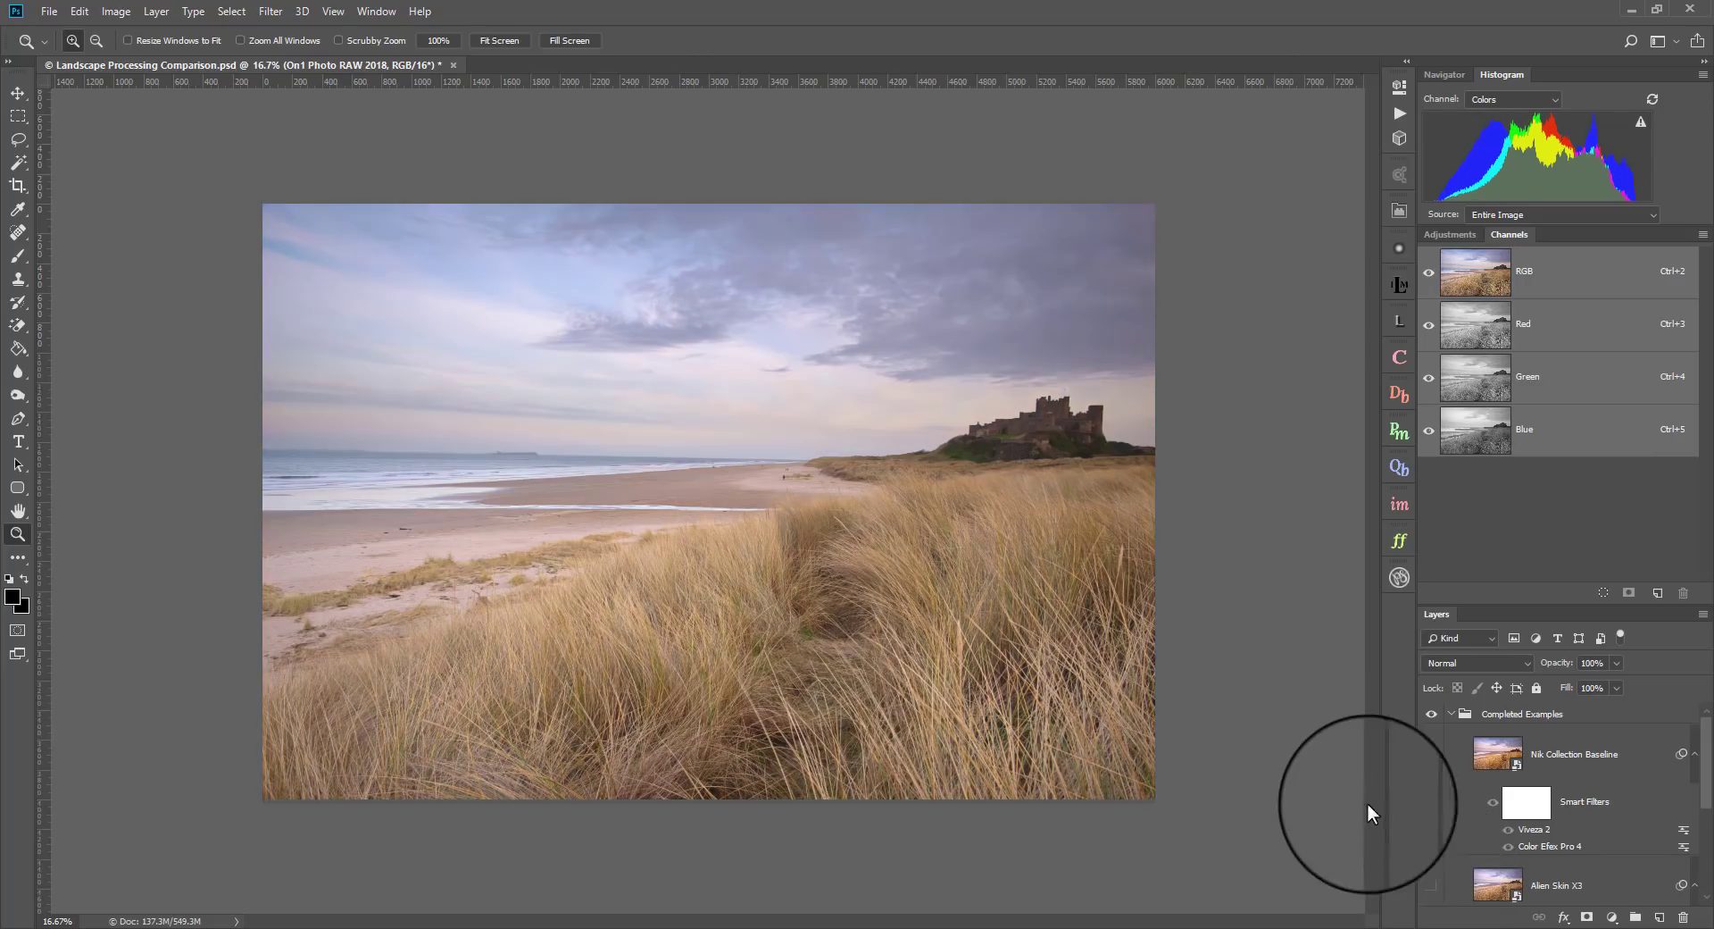
left_click(1451, 713)
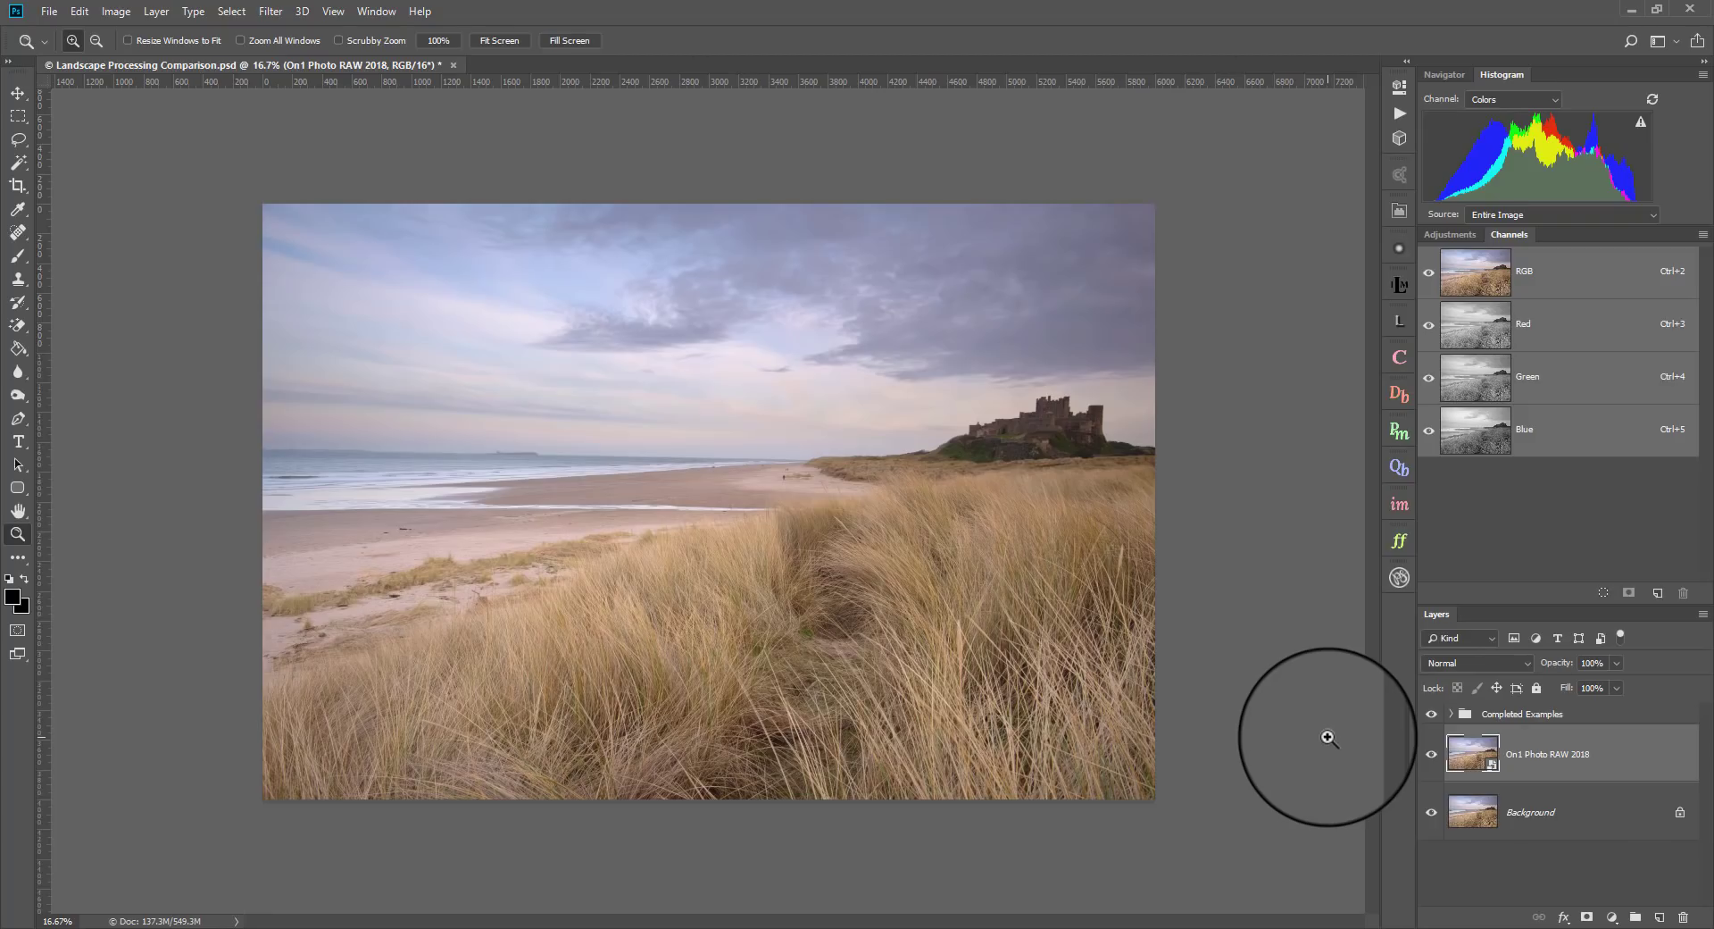
- Run Filter > ON1 > ON1 Effects 2018 on the On1 Photo RAW 2018 layer
left_click(270, 11)
mouse_move(310, 365)
mouse_move(304, 439)
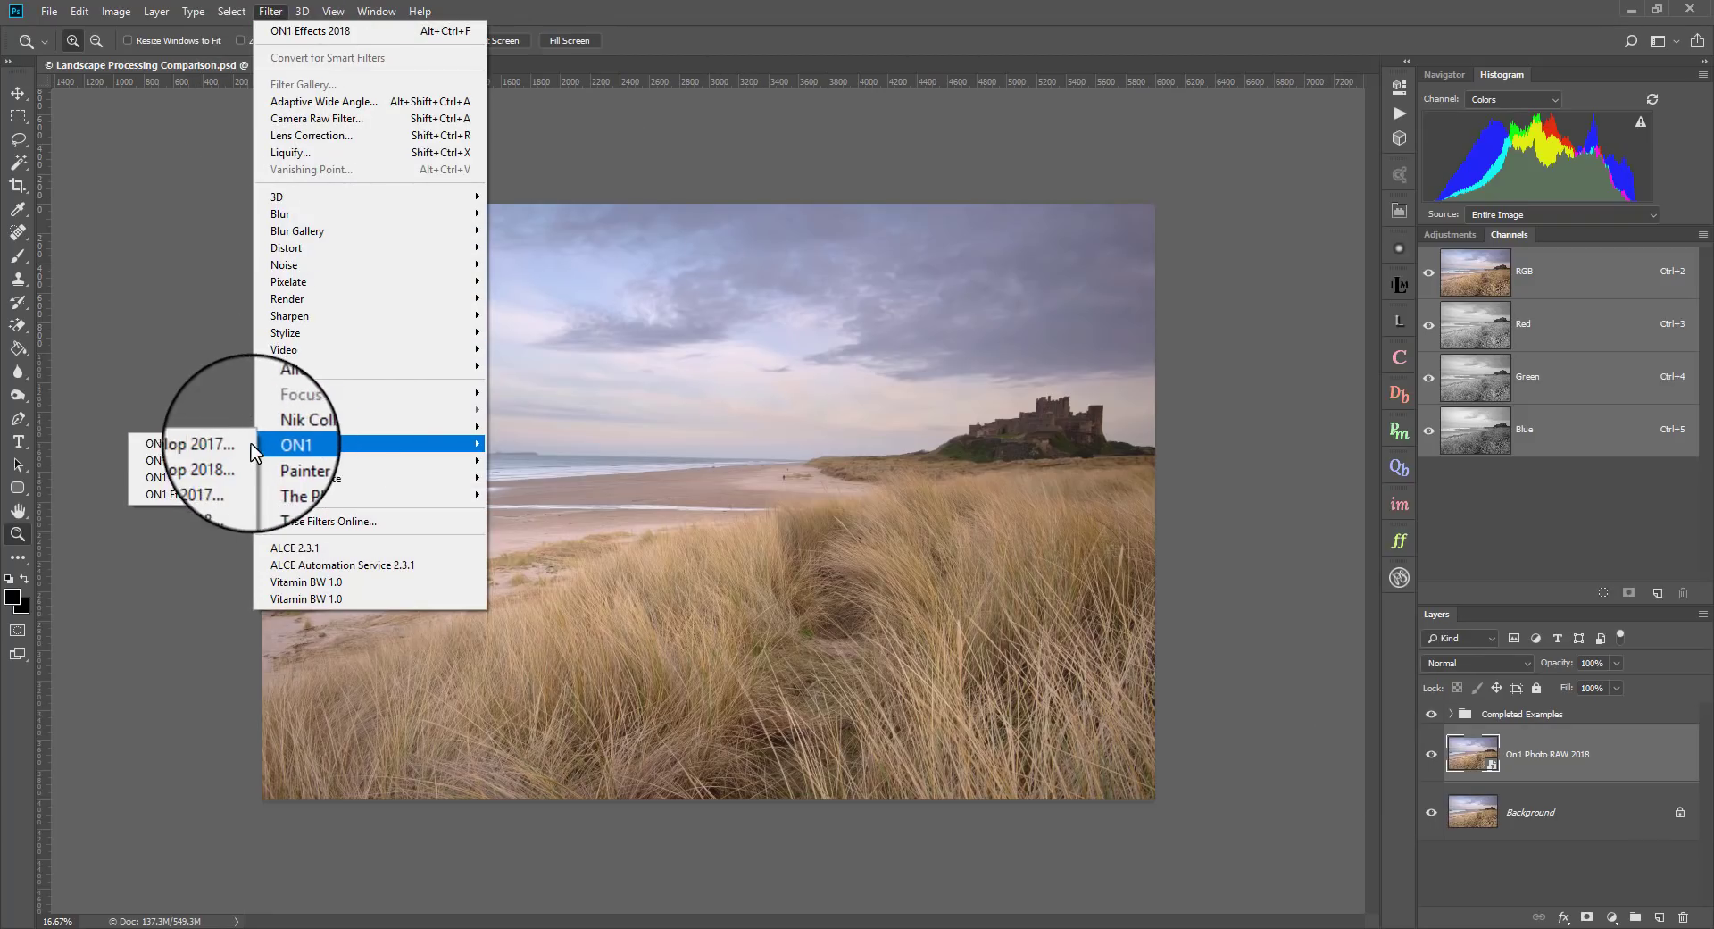
left_click(213, 498)
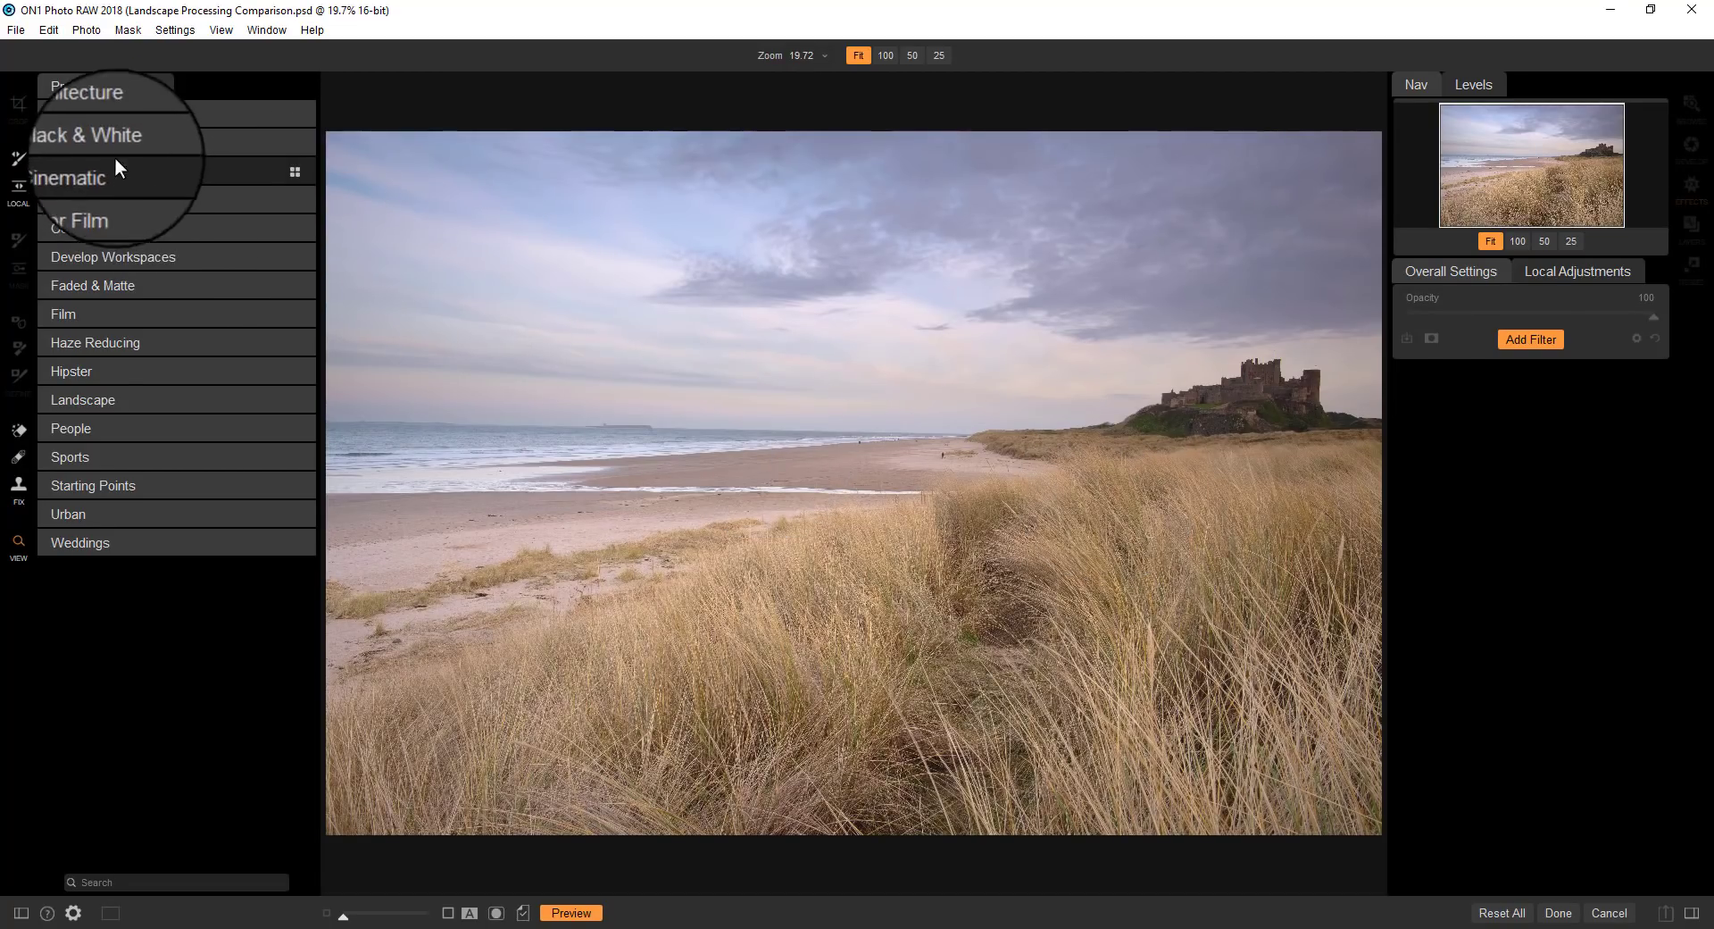
left_click(143, 407)
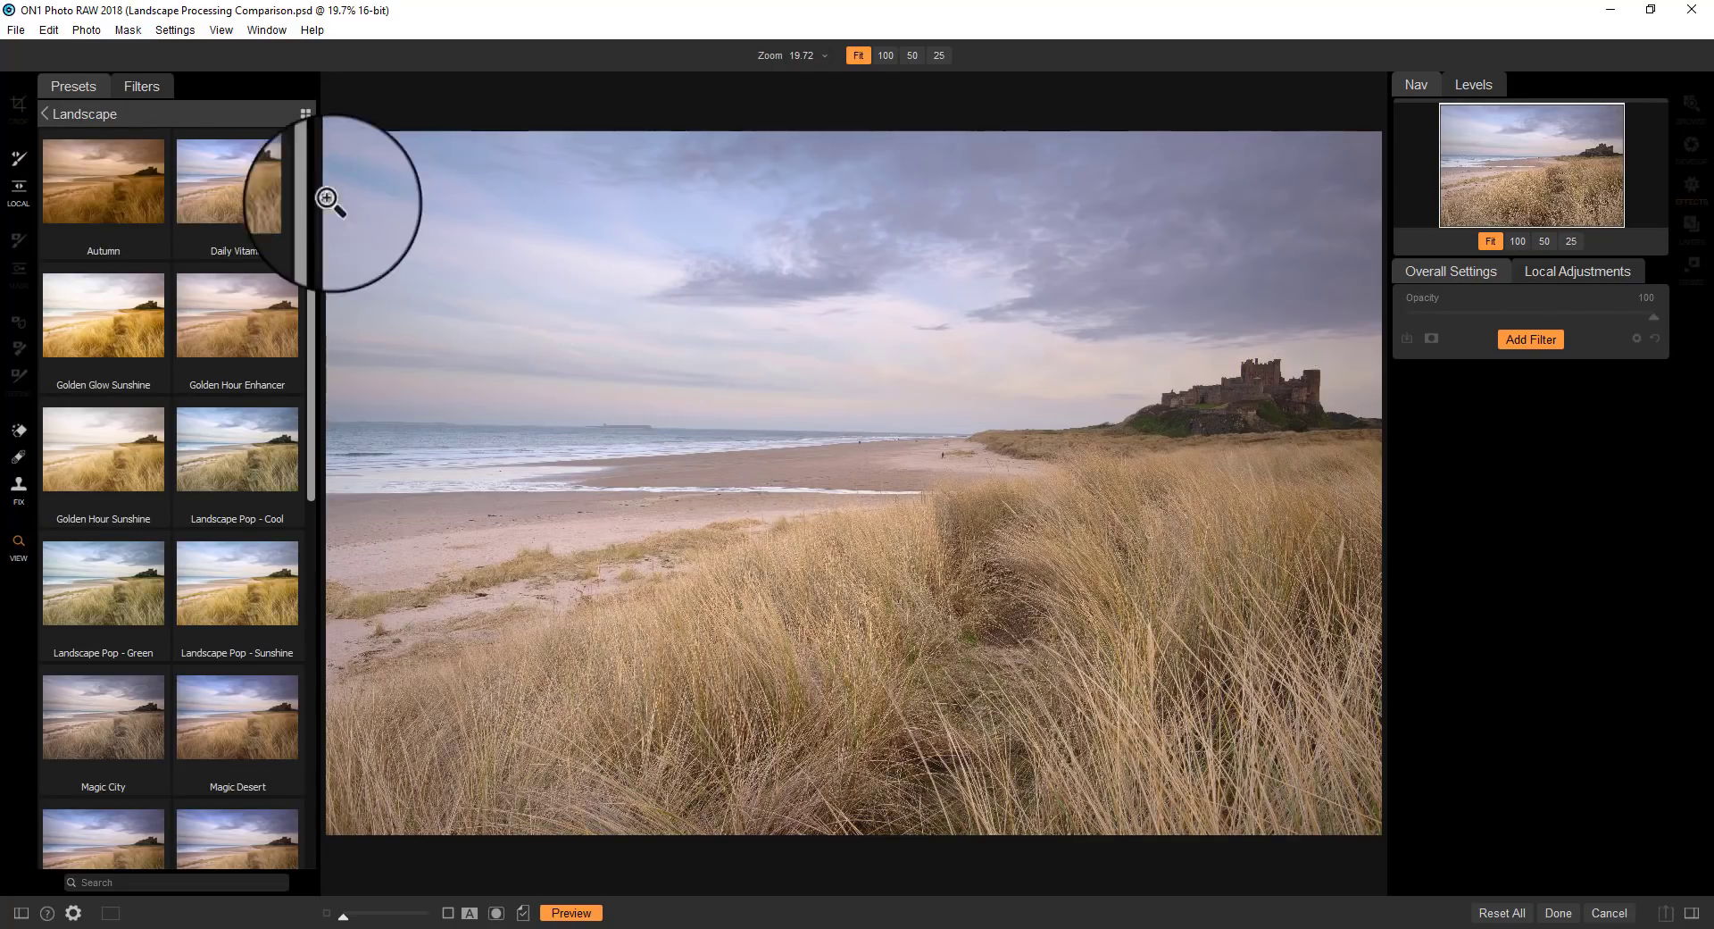
left_click(225, 179)
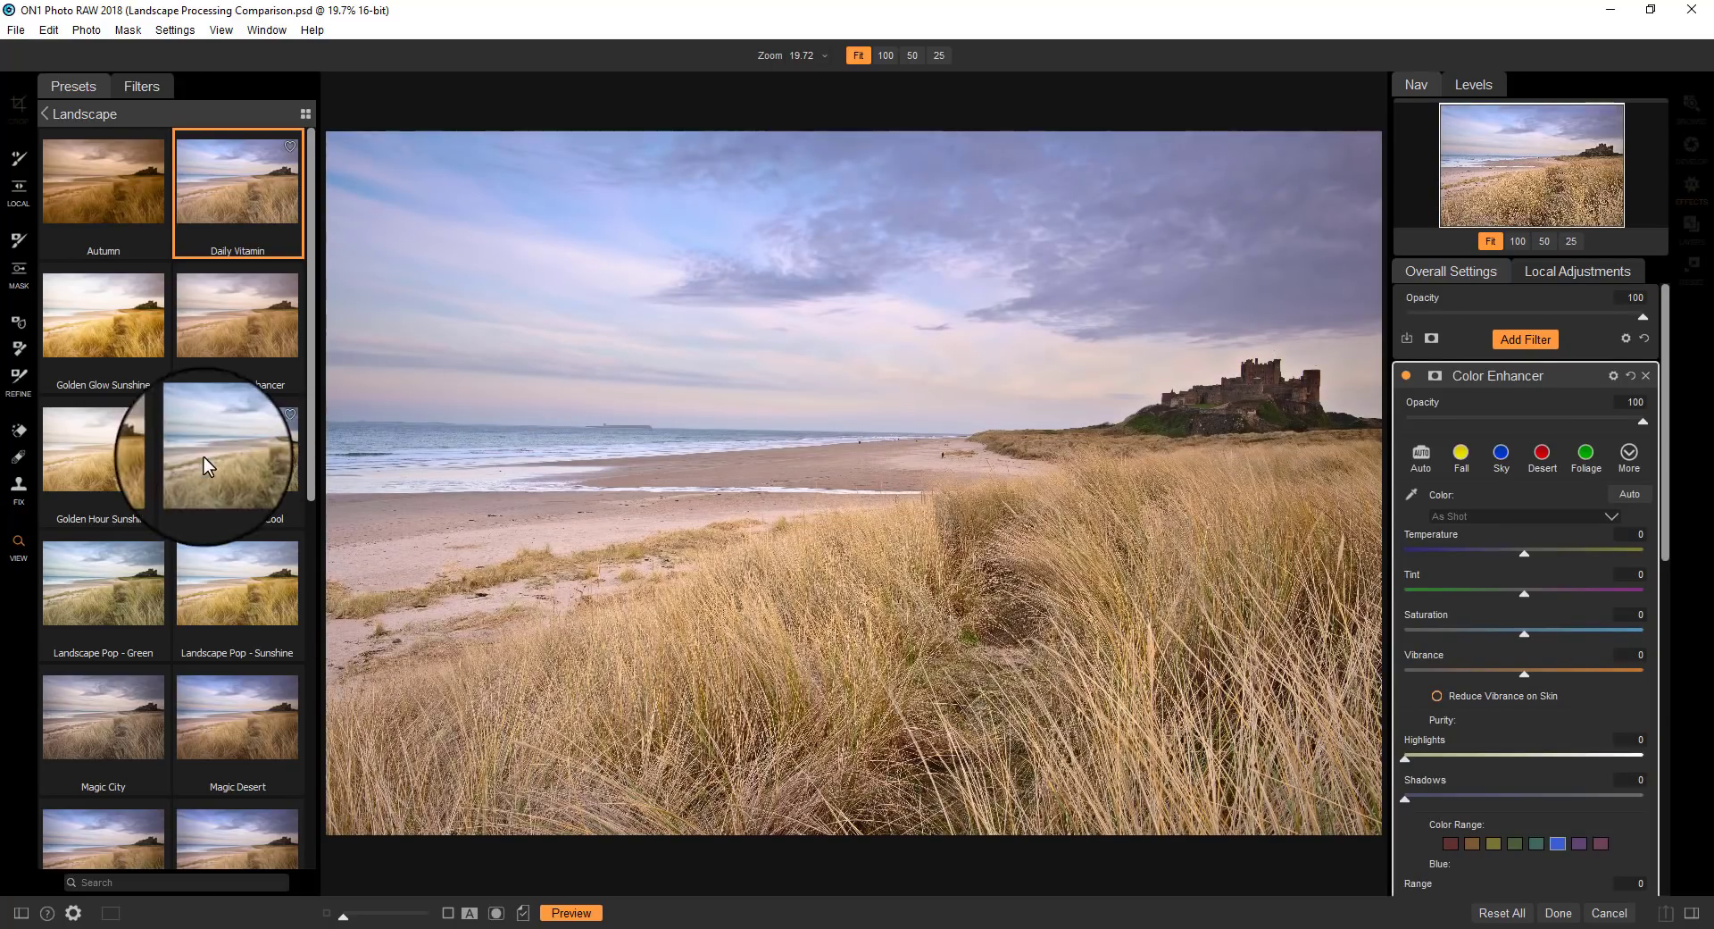
left_click(223, 741)
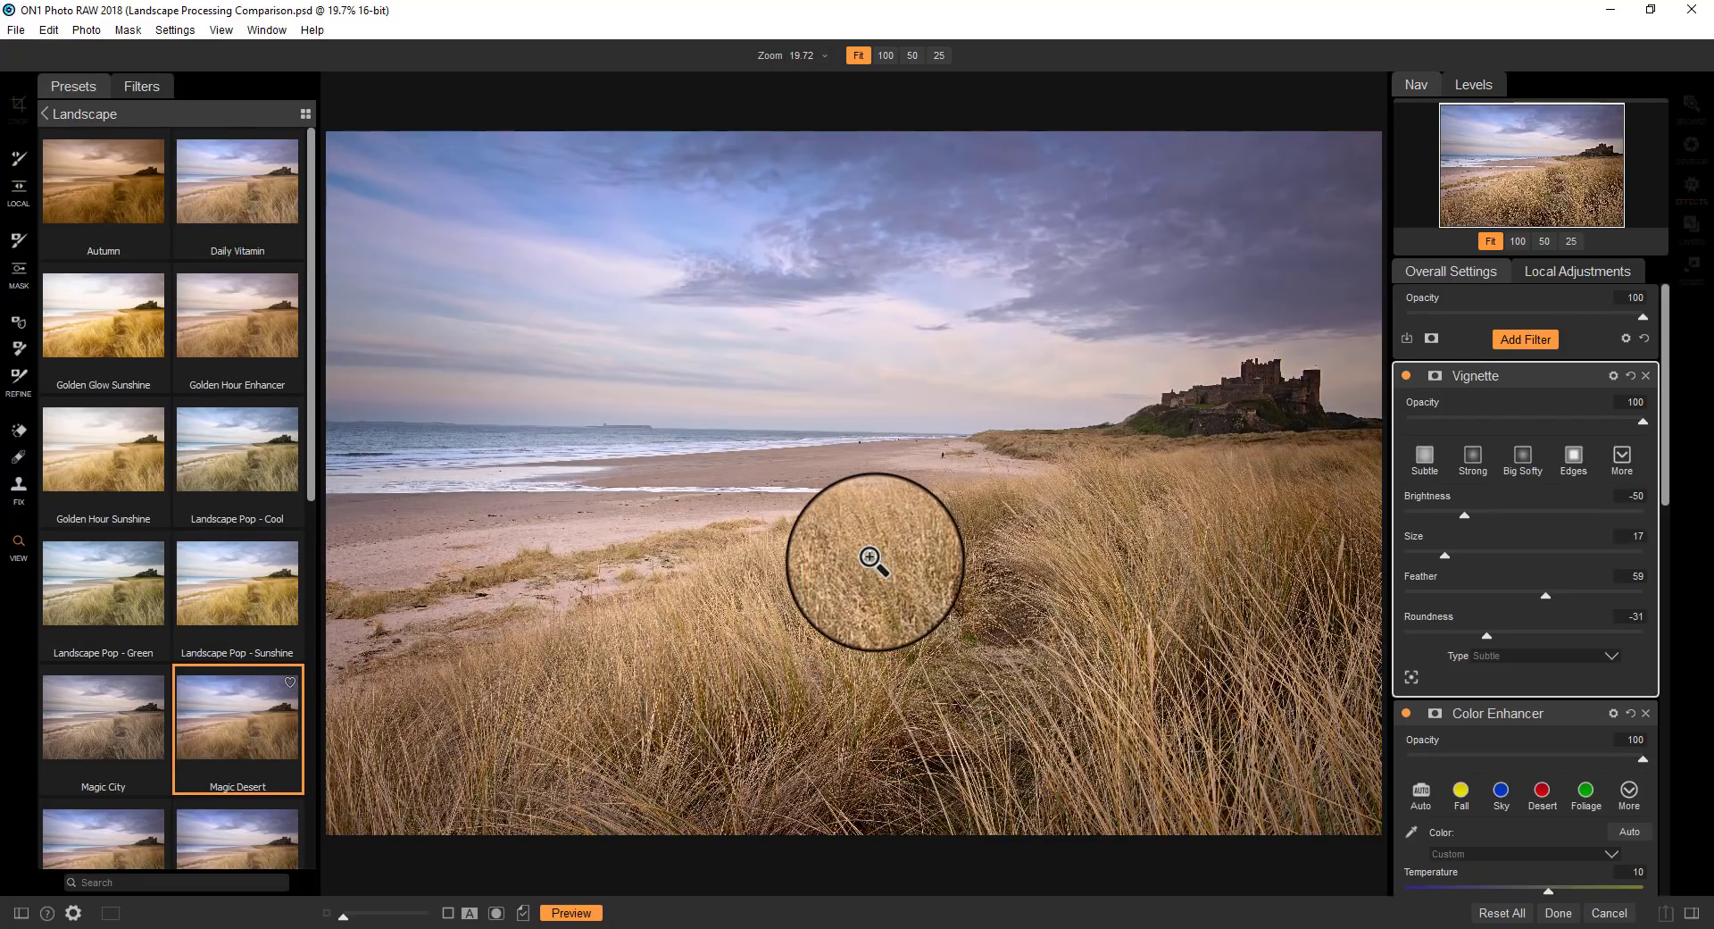
left_click(1513, 916)
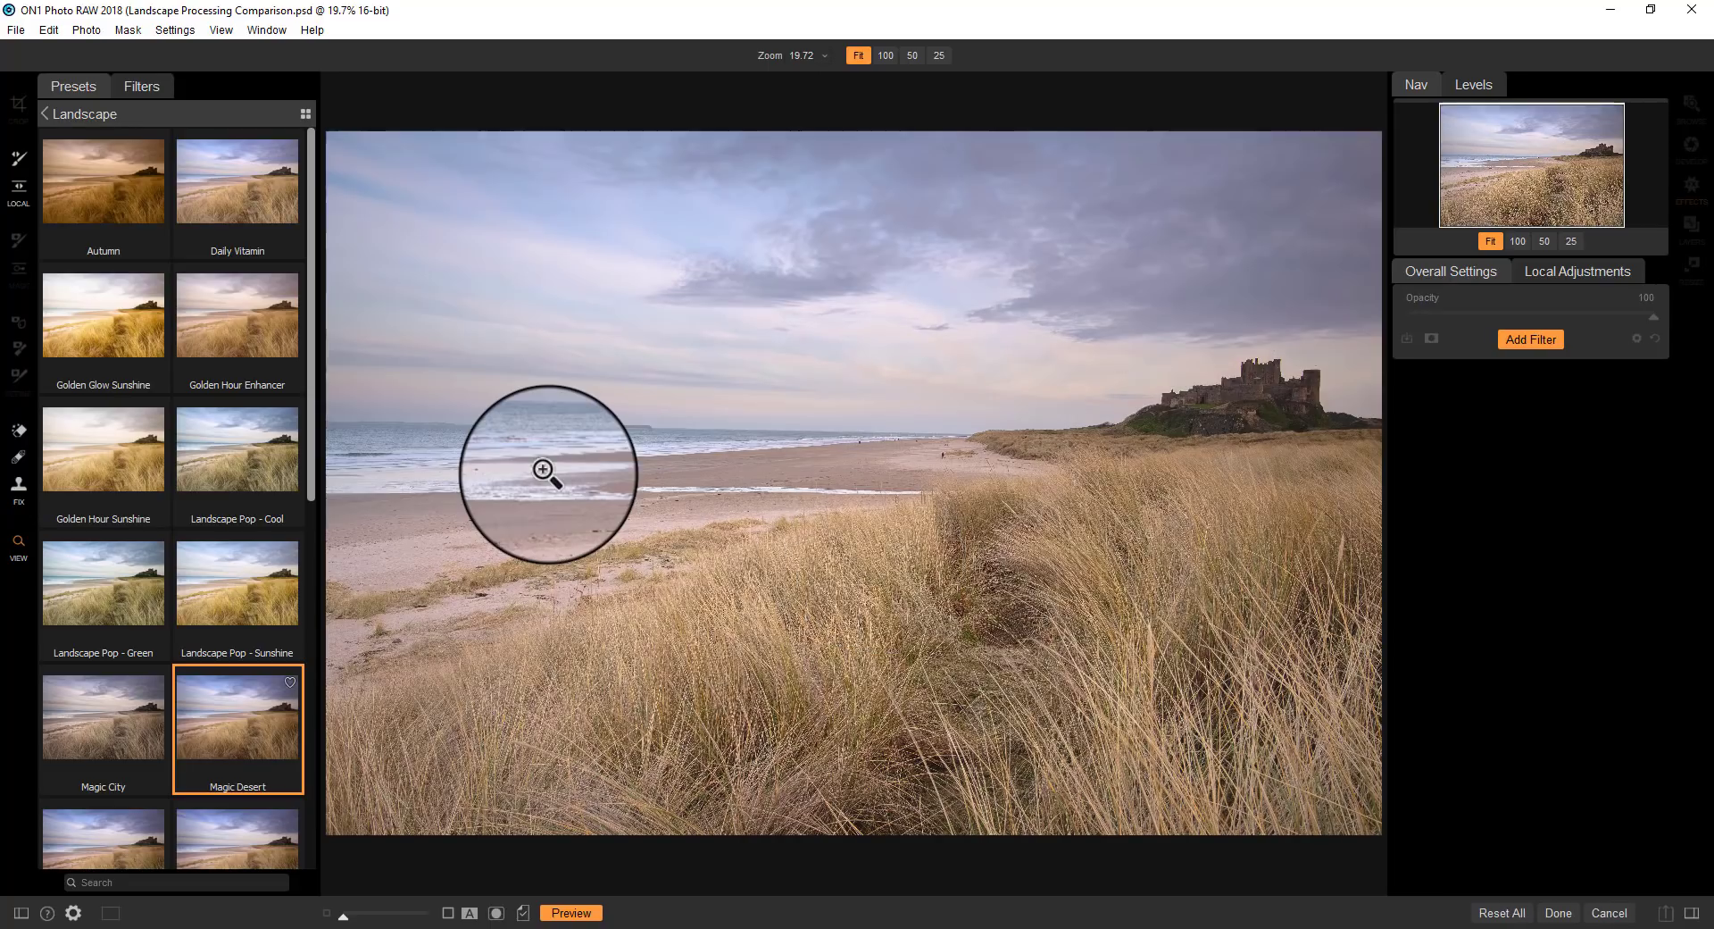
left_click(88, 114)
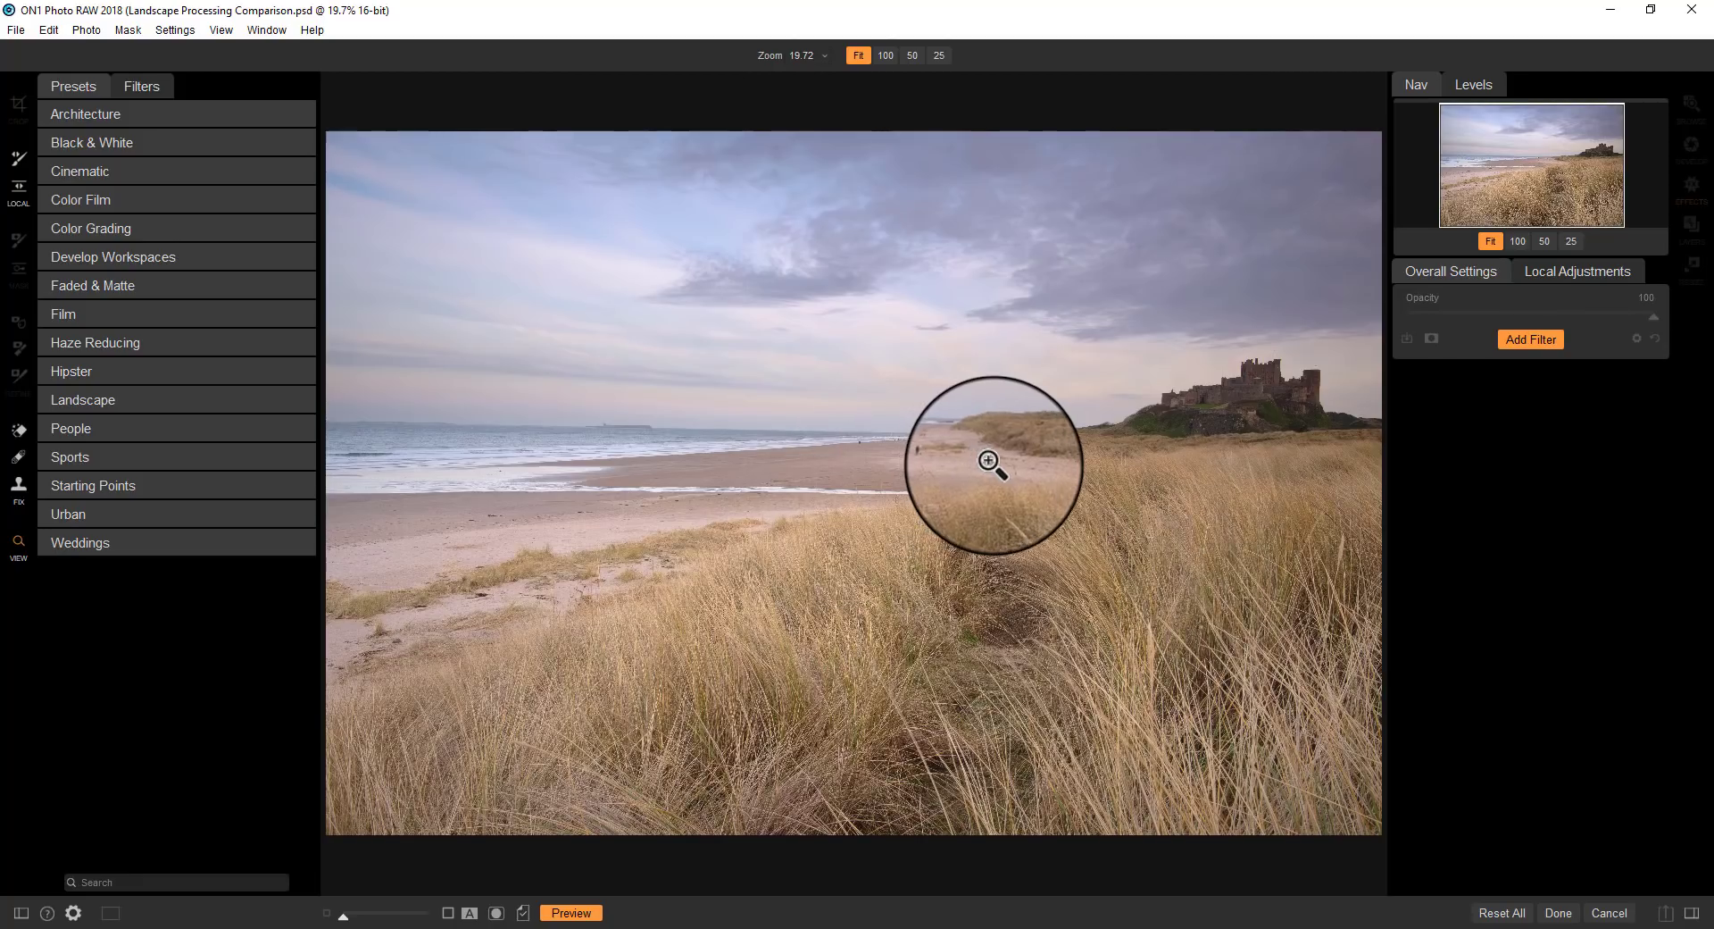
- Add an empty new filter to the stack, bringing up the filter type list
left_click(1529, 345)
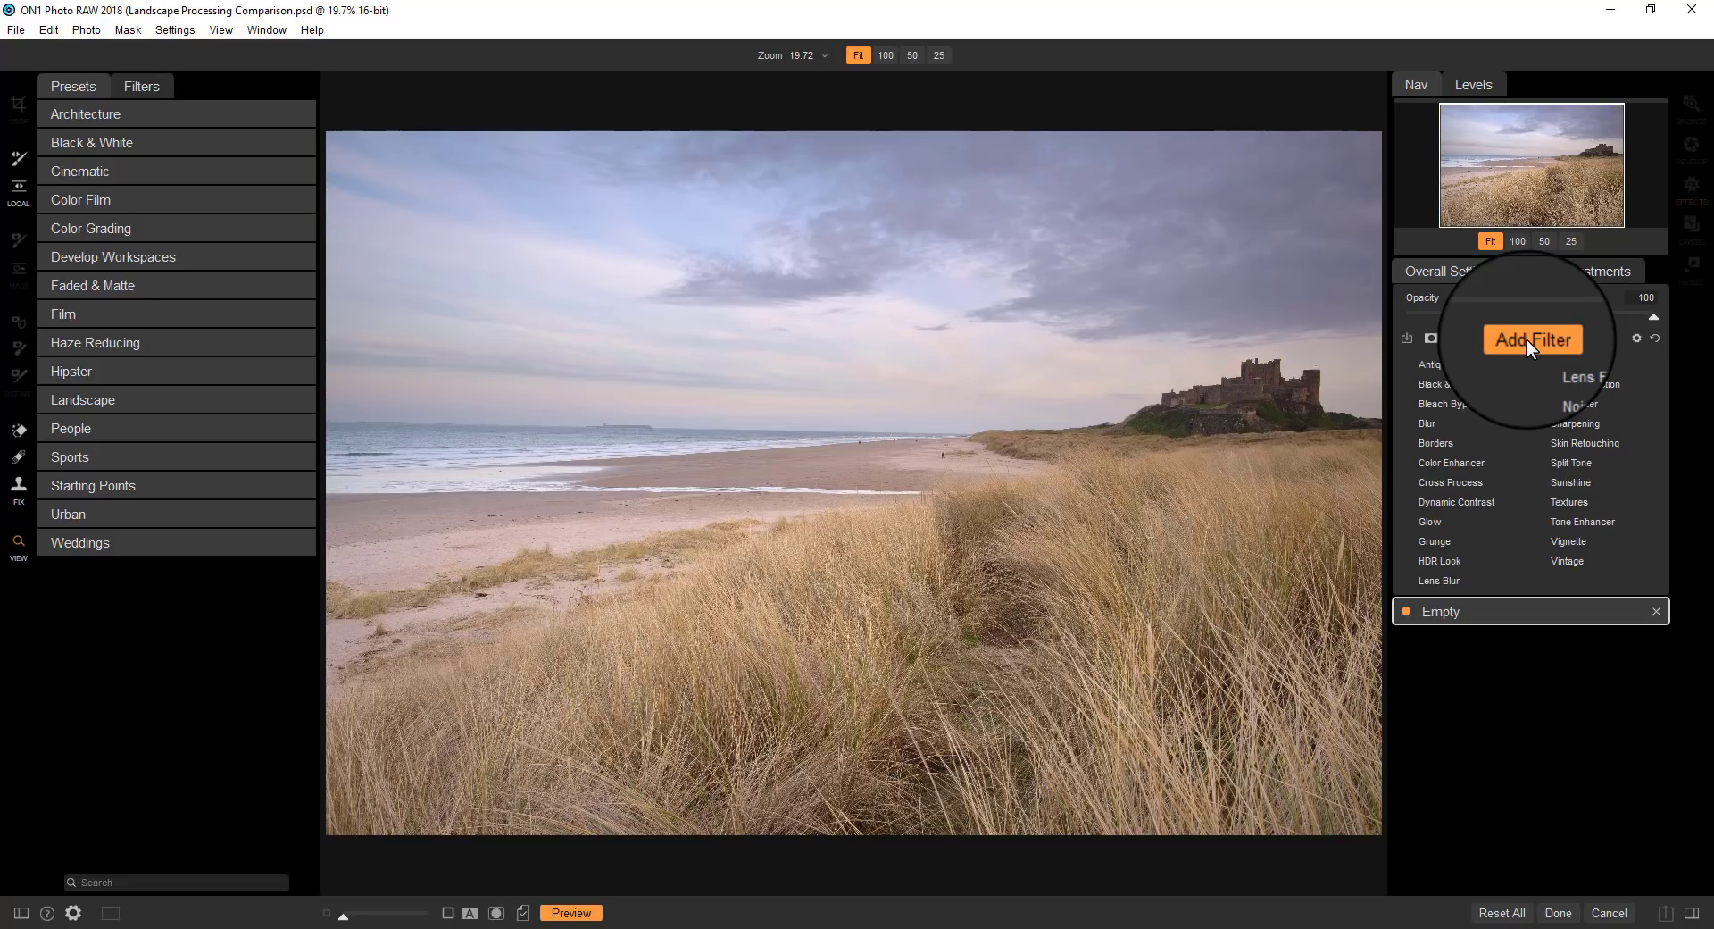
- Add Tone Enhancer and pull its middle curve point down to about In 127 / Out 101
left_click(1588, 520)
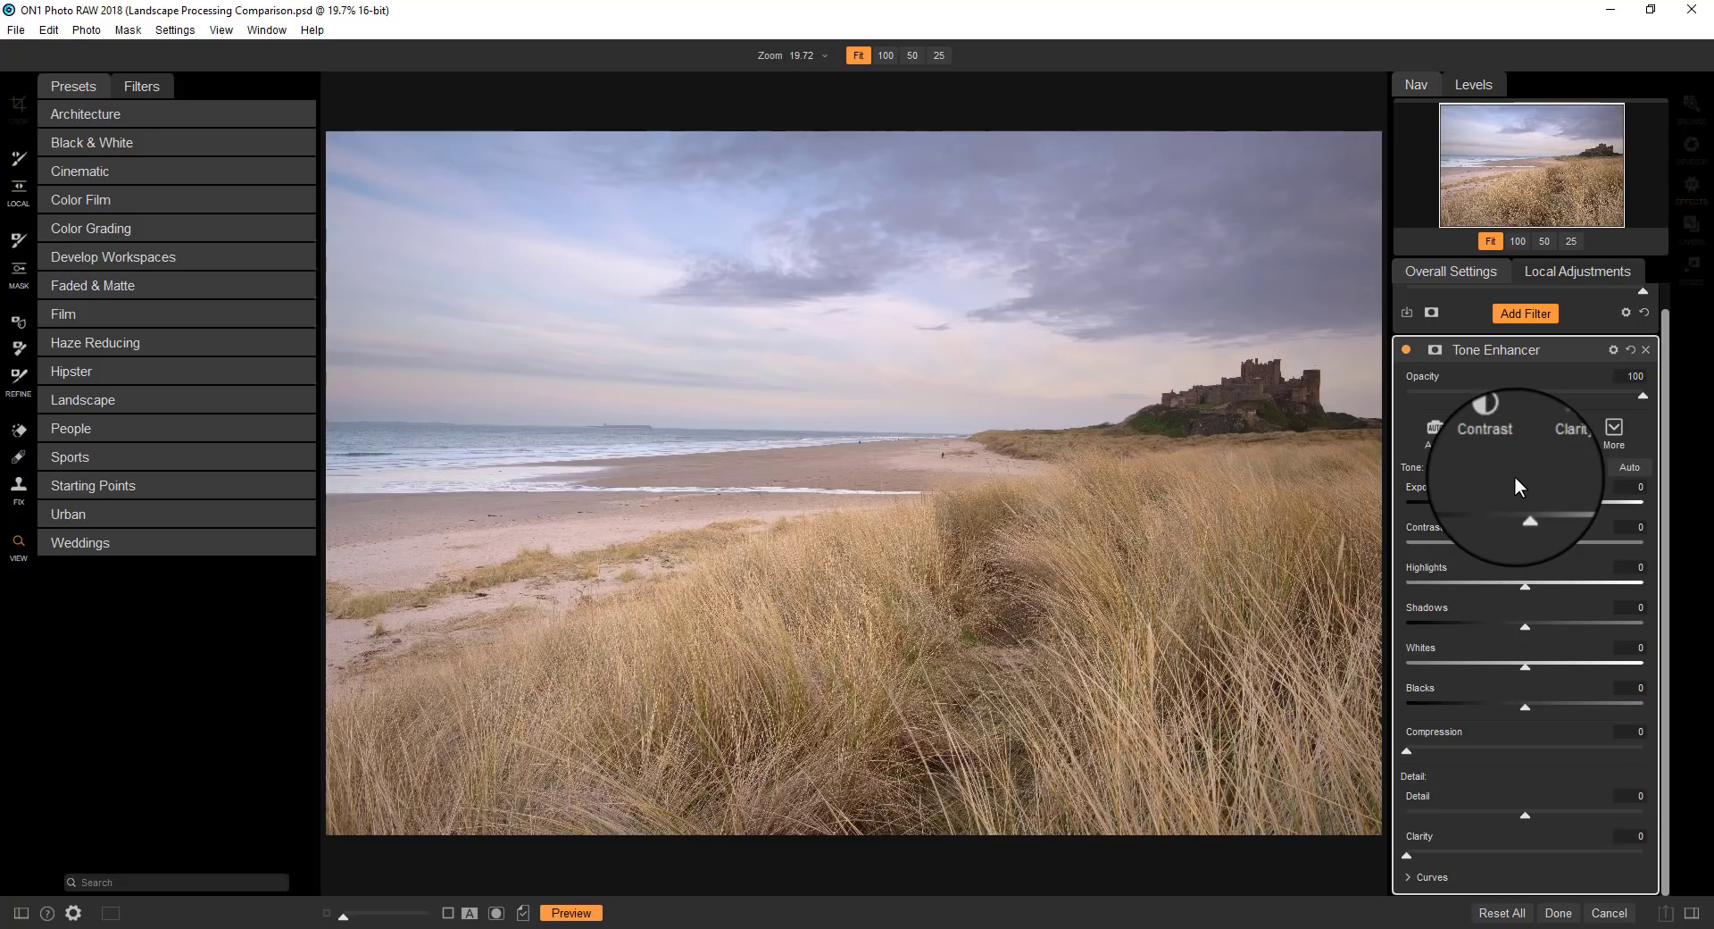
left_click(1406, 881)
scroll(1484, 612, "down", 3)
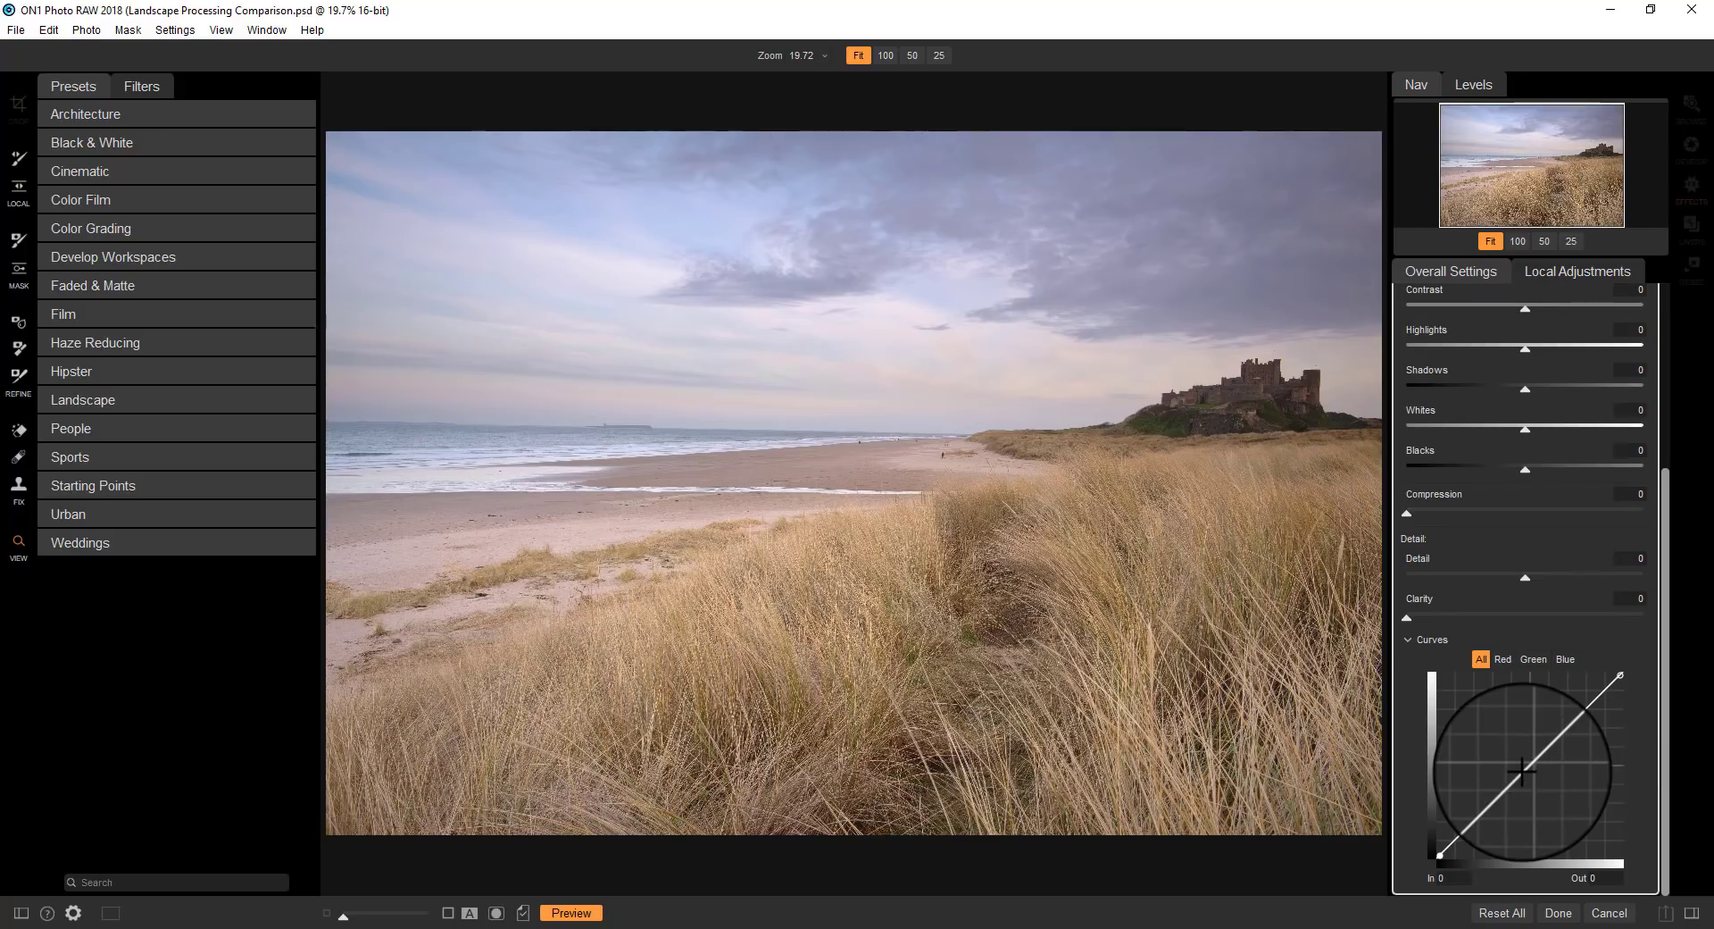
left_click_drag(1523, 771, 1529, 785)
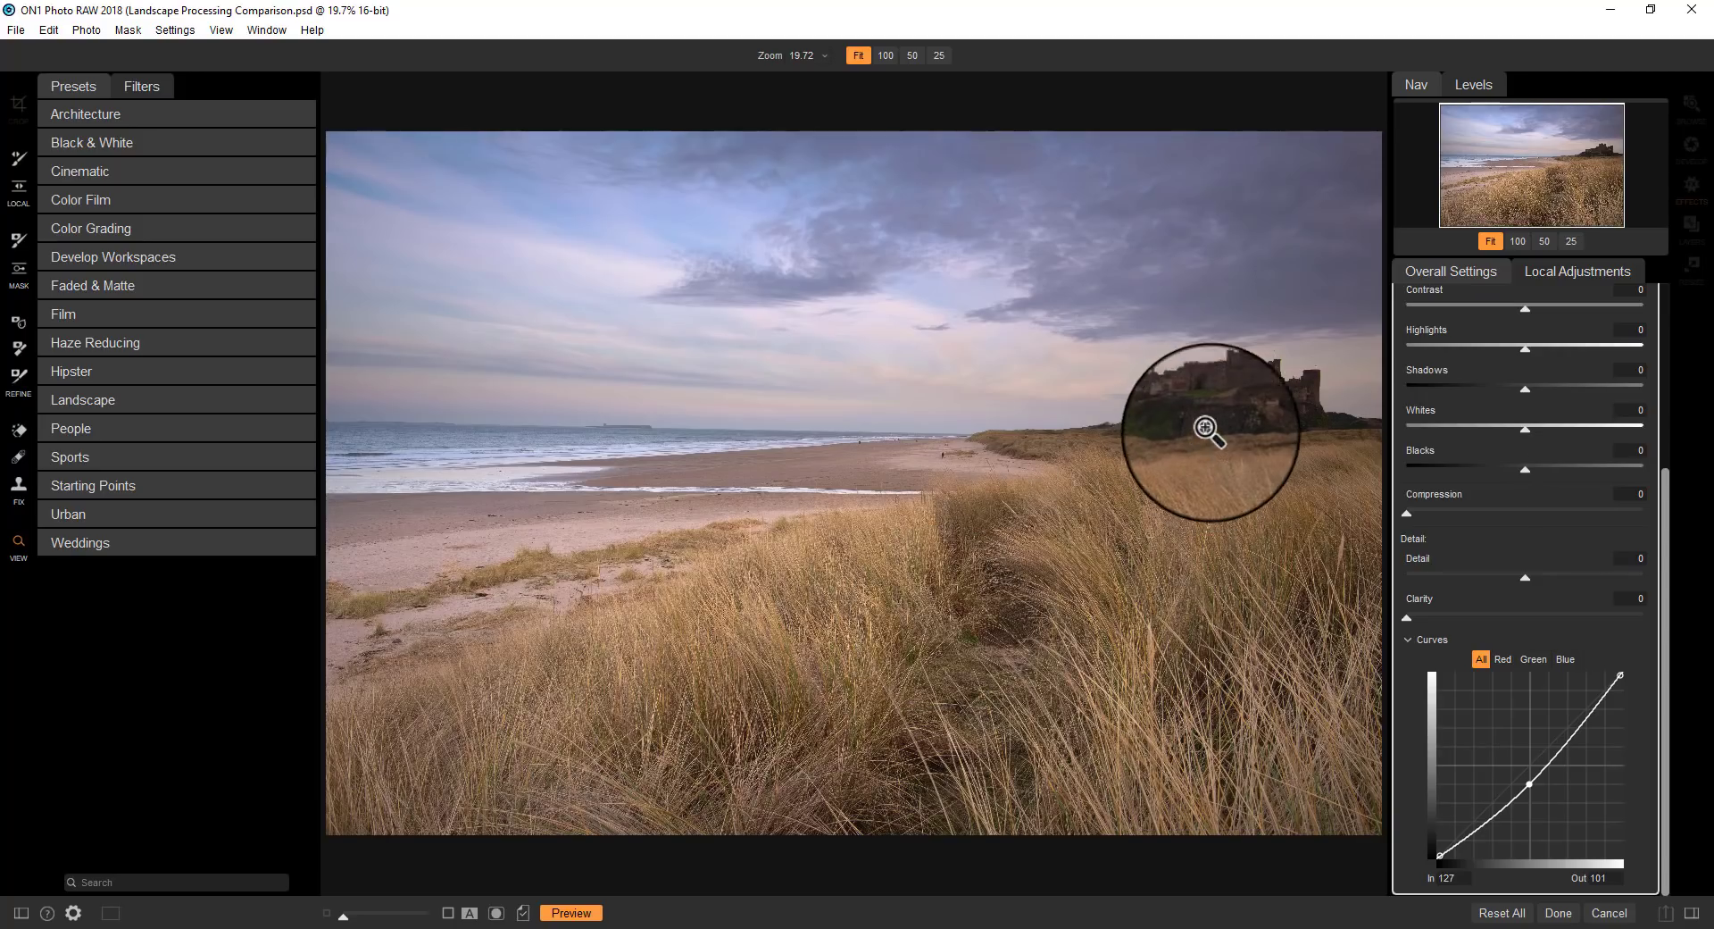
scroll(1587, 533, "up", 1)
scroll(1587, 528, "up", 4)
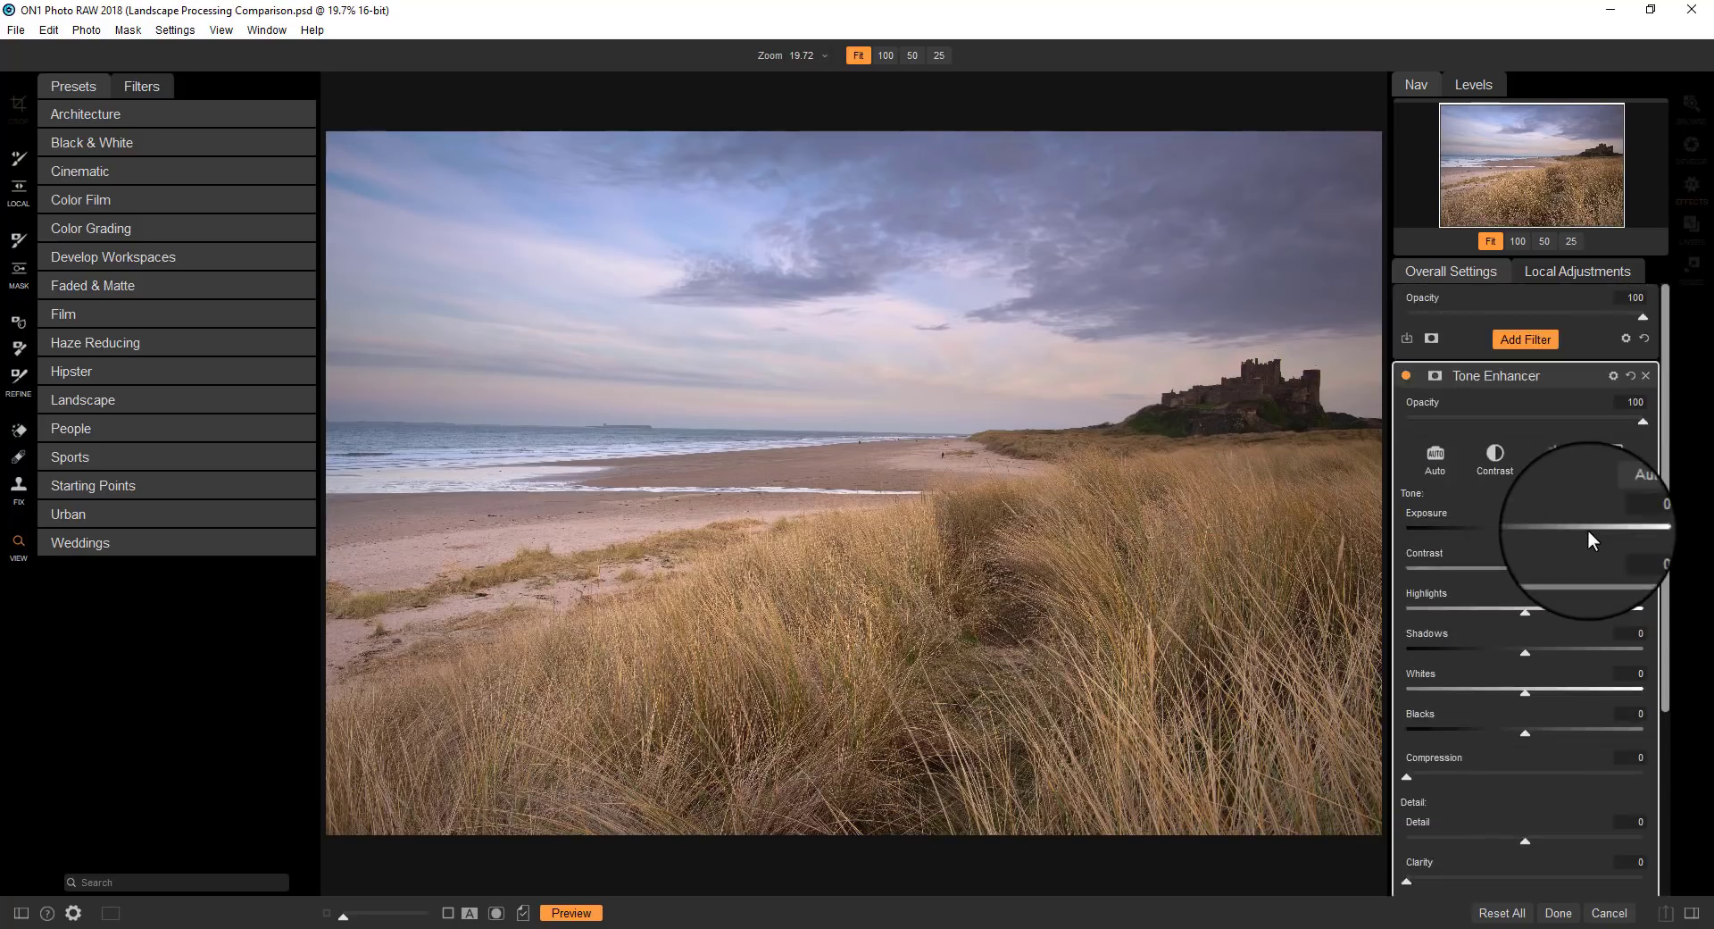
- At 100 brush opacity, paint the castle out of the Tone Enhancer mask and display the mask
left_click(1434, 373)
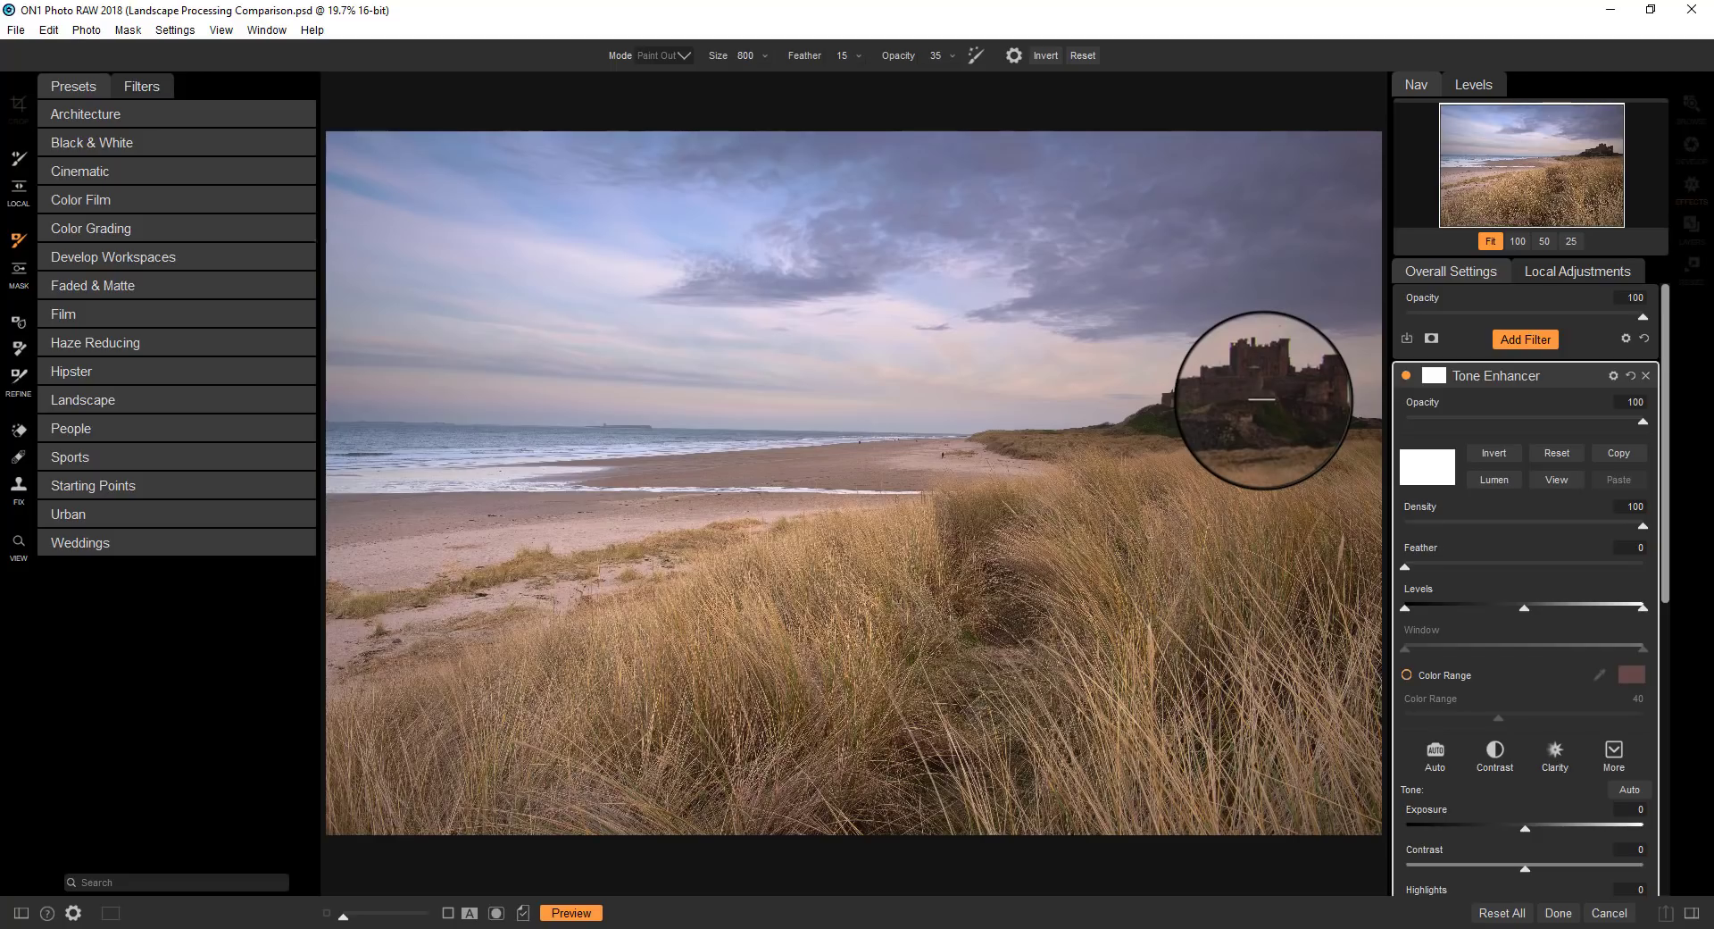
left_click(952, 55)
mouse_move(909, 68)
left_mouse_down()
mouse_move(892, 67)
mouse_move(1009, 64)
left_mouse_up()
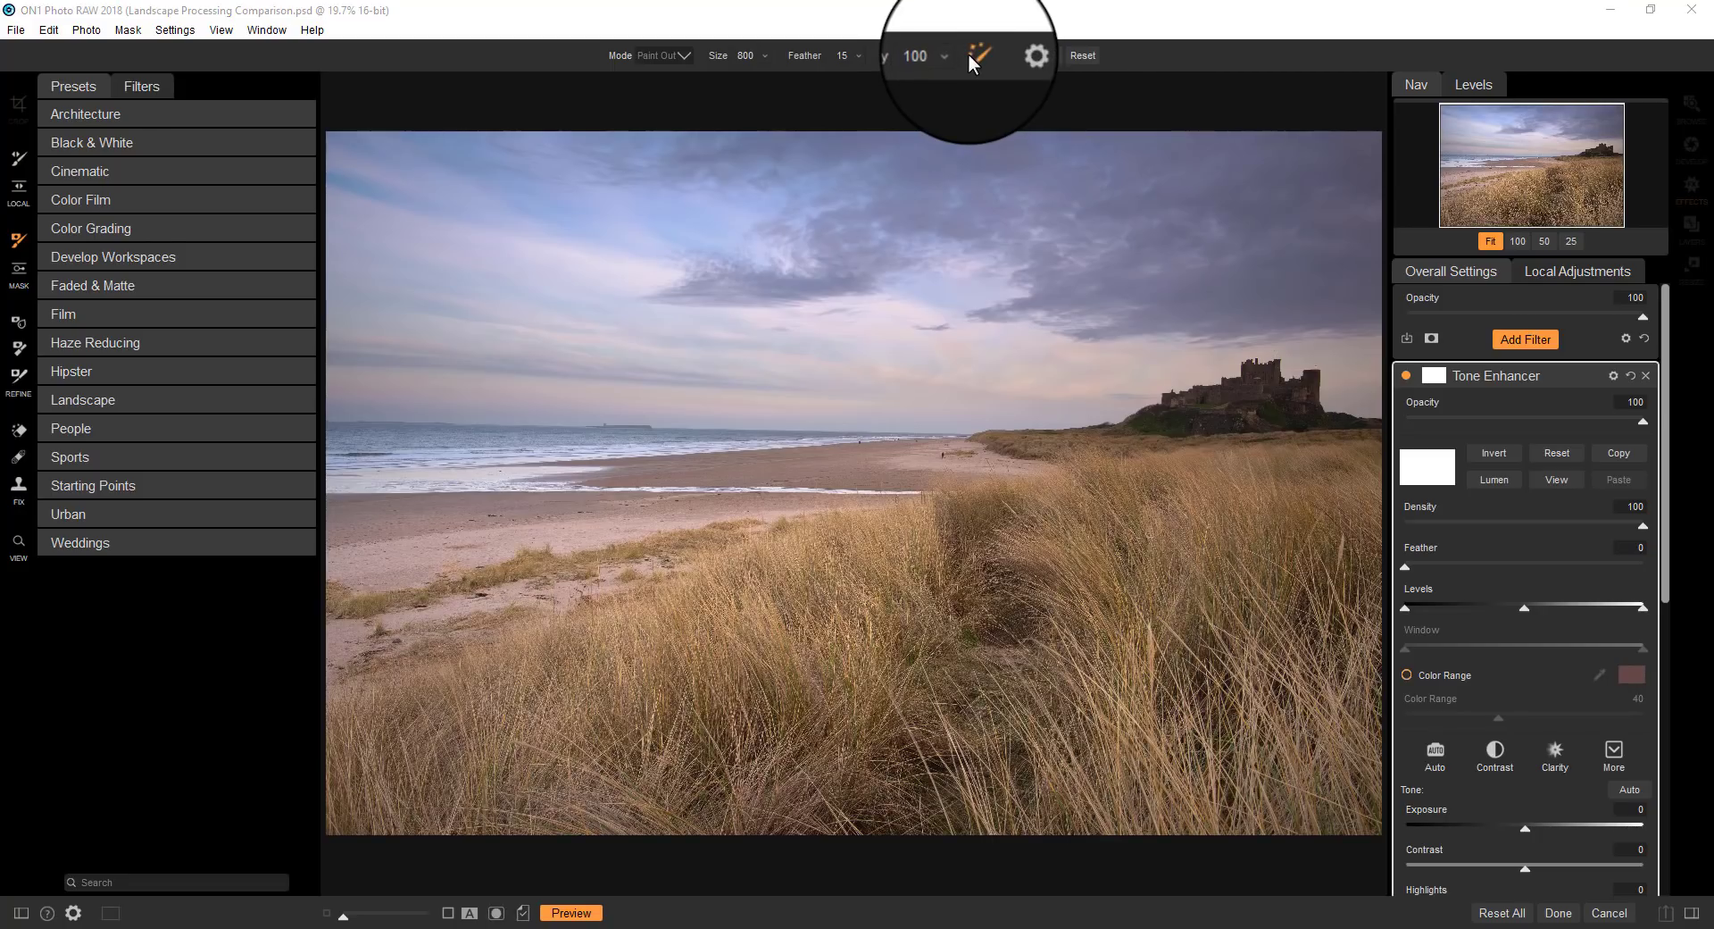
left_click(1036, 571)
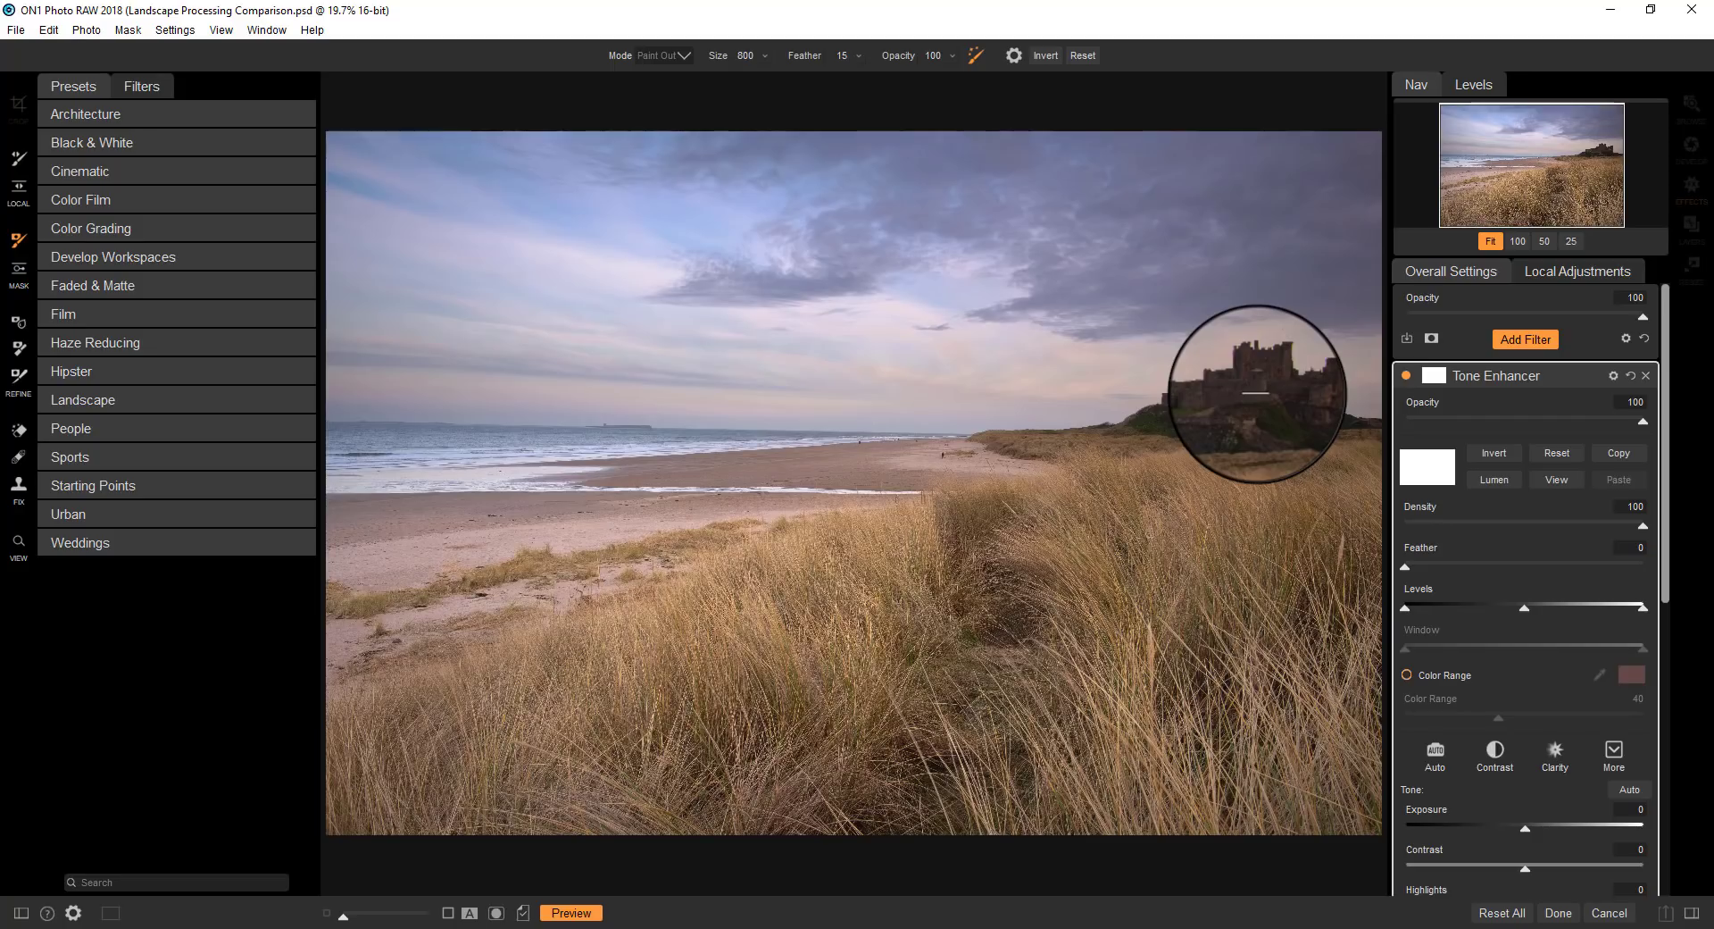
left_click(1256, 393)
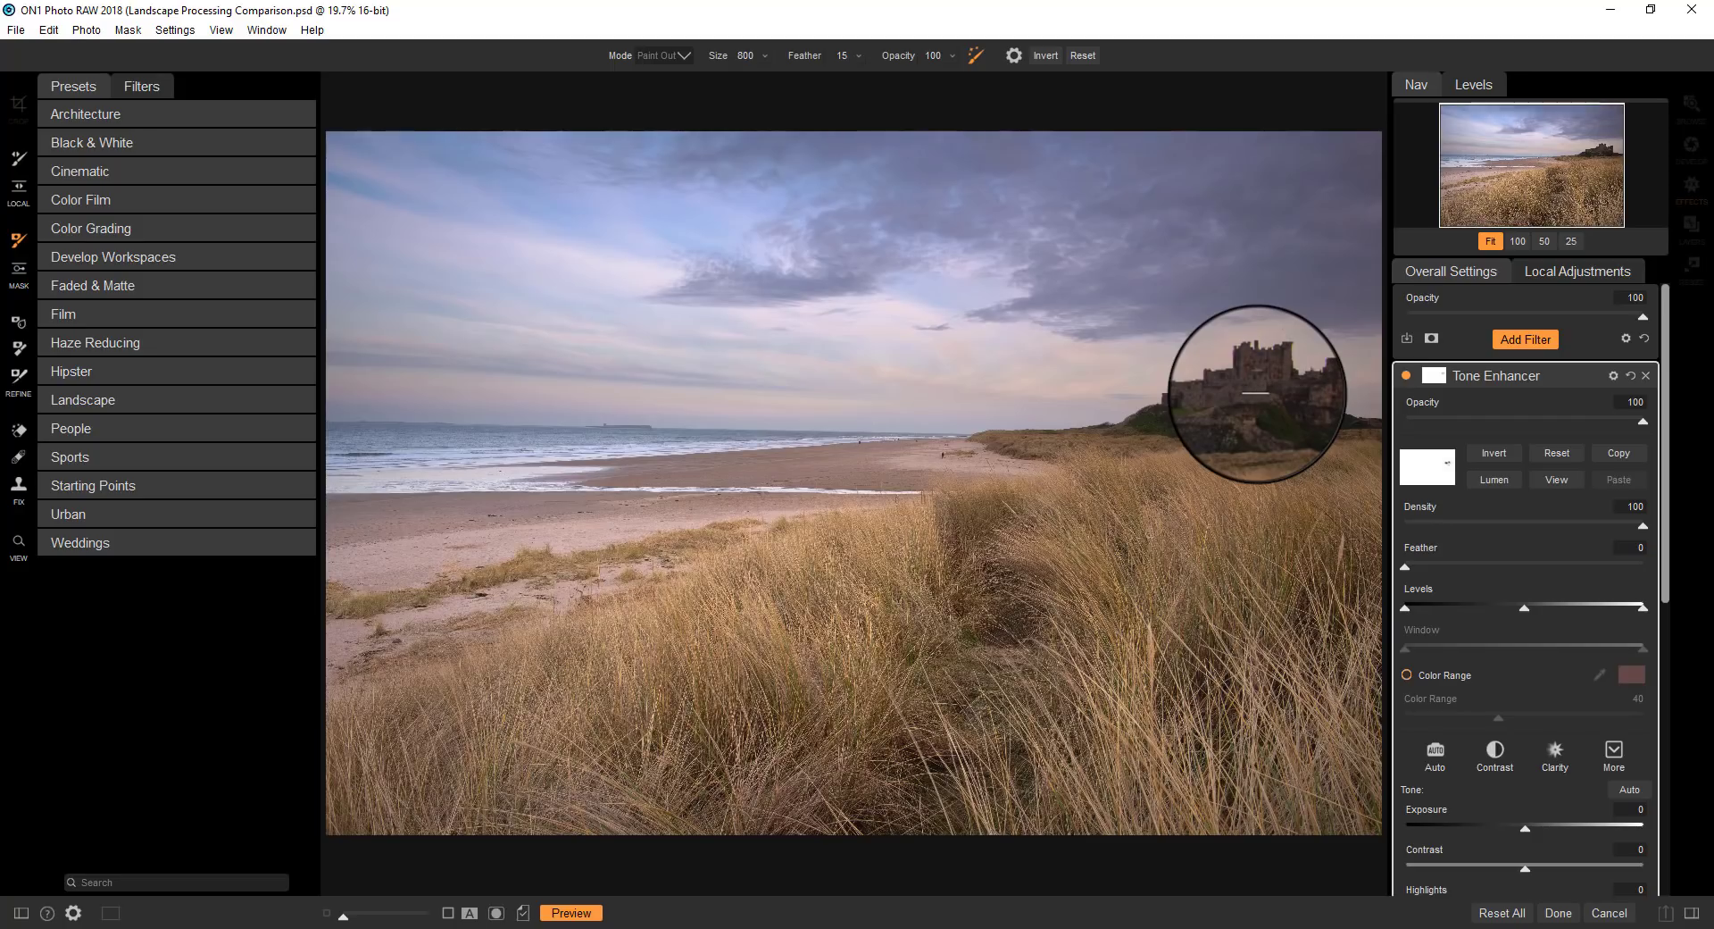
mouse_move(1256, 393)
left_mouse_down()
mouse_move(1192, 413)
mouse_move(1294, 393)
left_mouse_up()
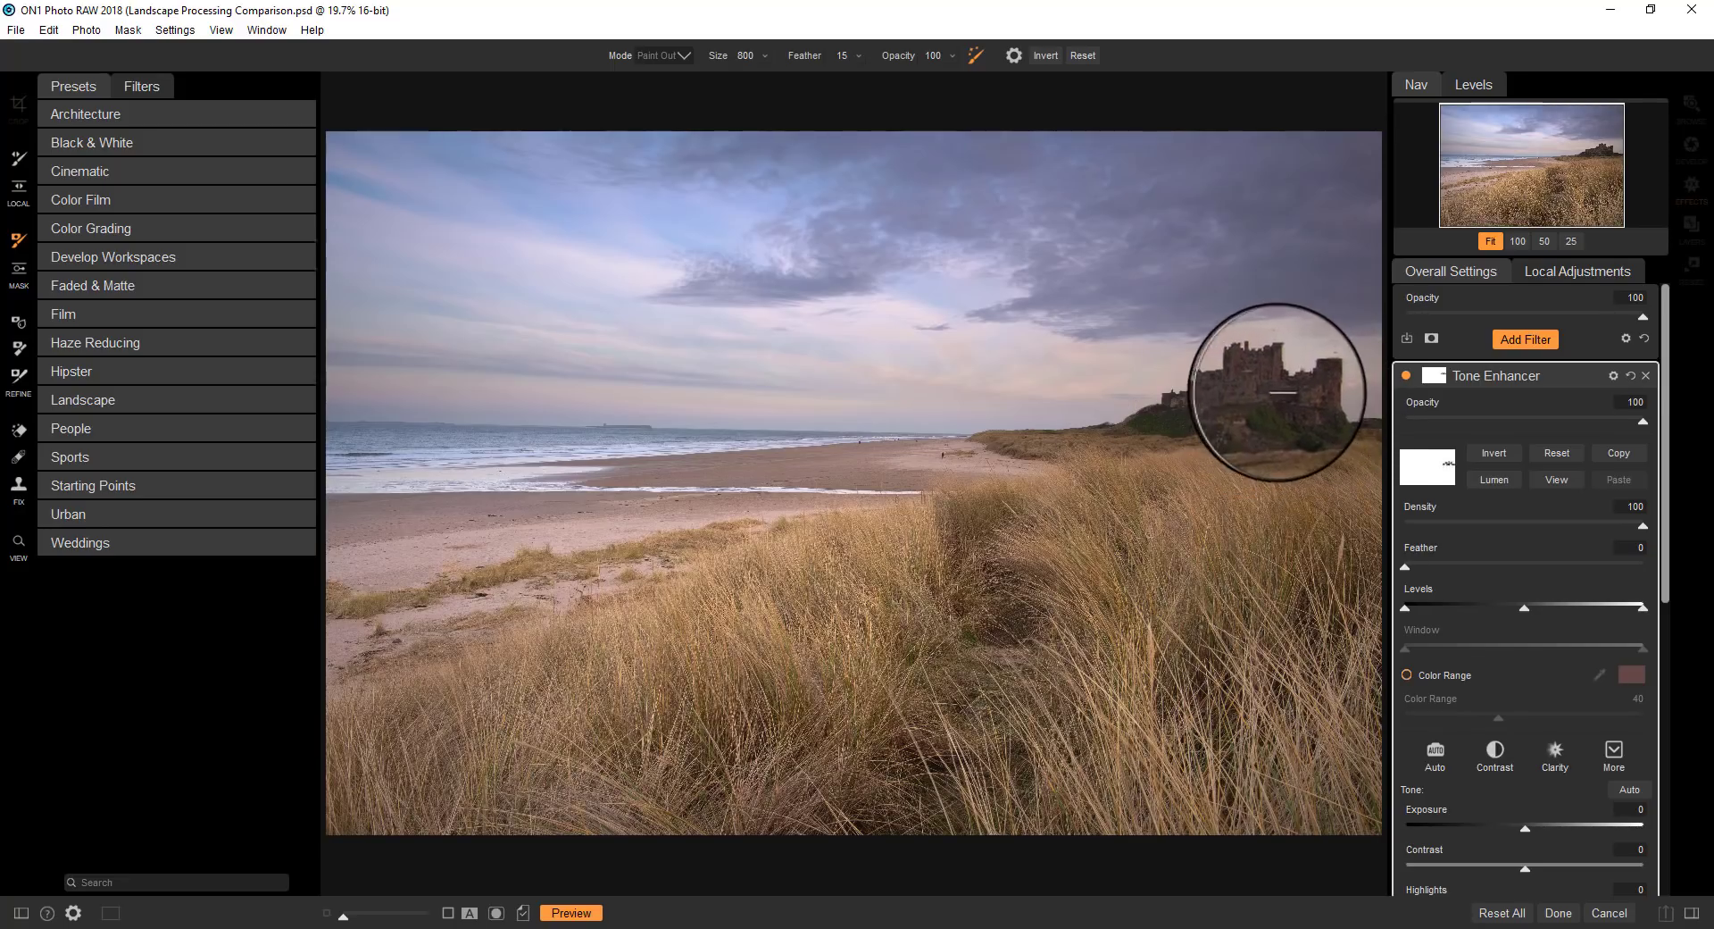
left_click(1552, 480)
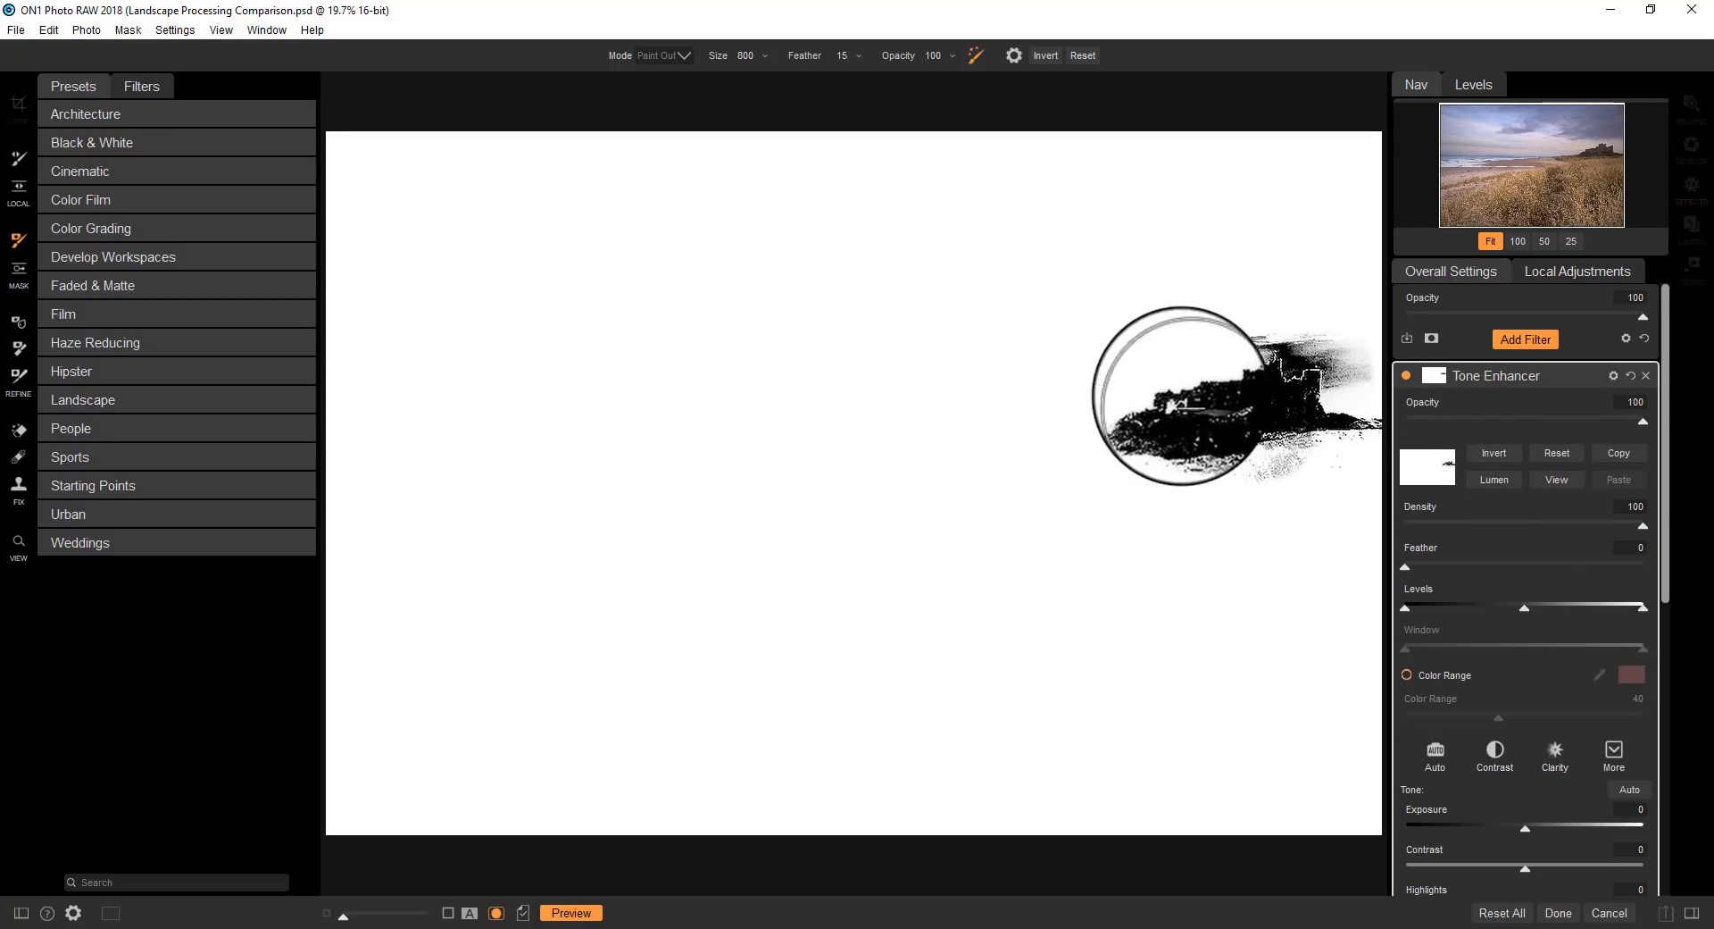
- In Paint In mode, restore the effect on the ground below the castle, then view the photo again
left_click(681, 55)
left_click(655, 76)
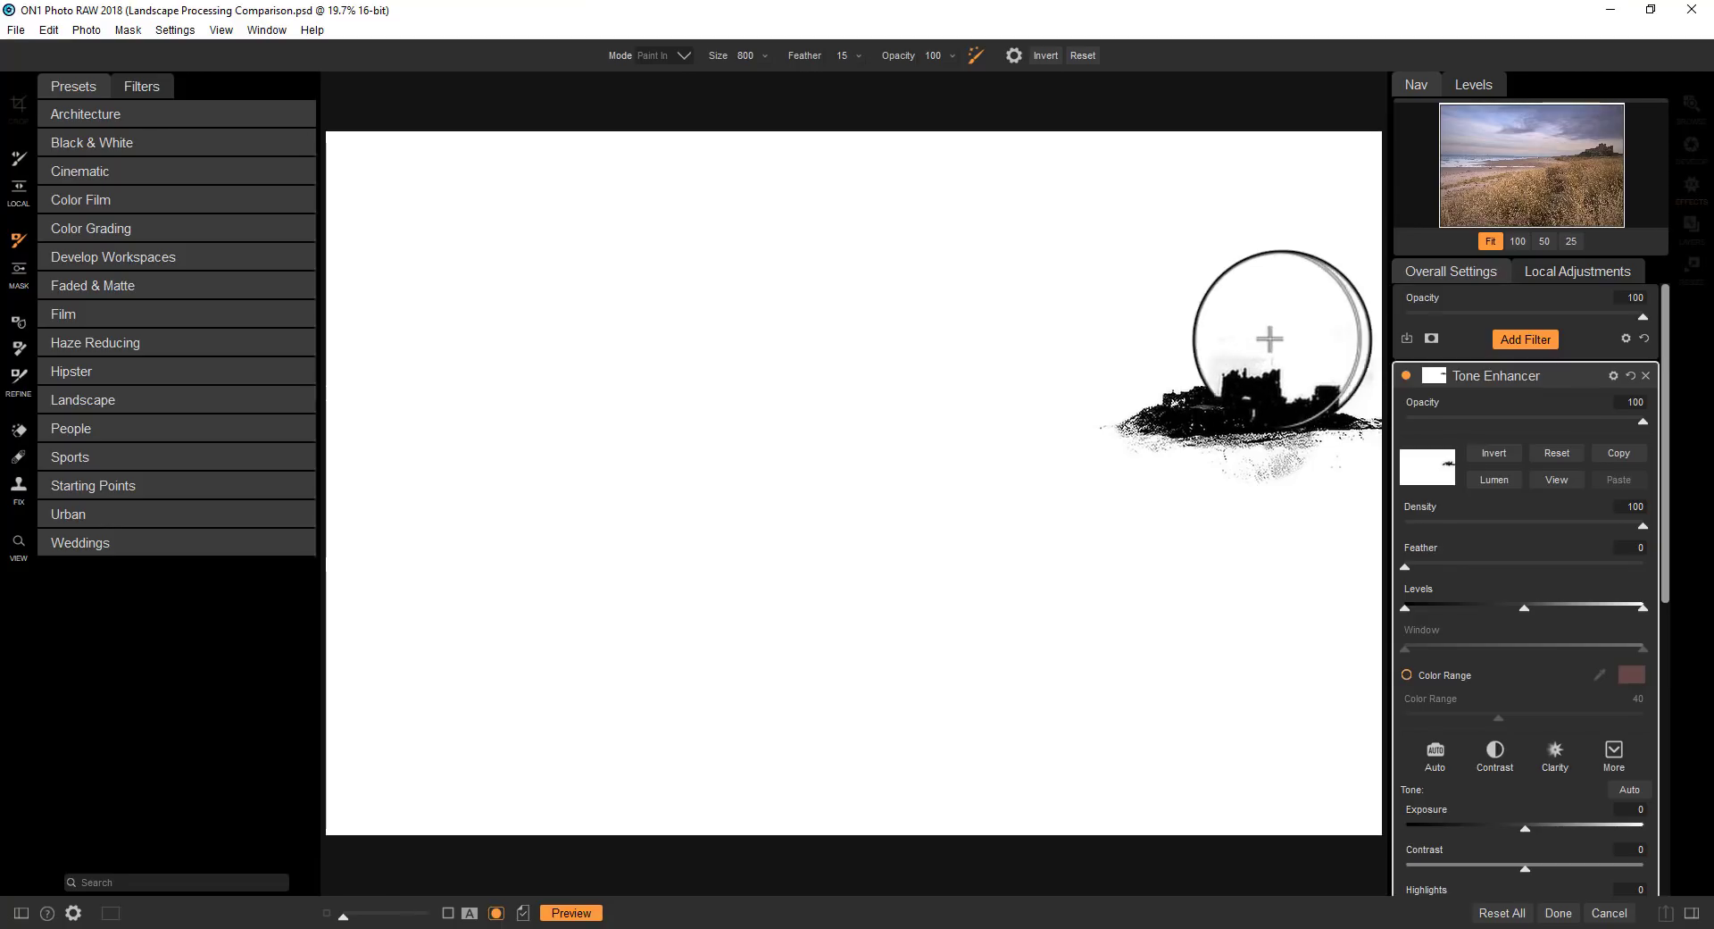
mouse_move(1366, 378)
left_mouse_down()
mouse_move(1302, 404)
mouse_move(1198, 471)
left_mouse_up()
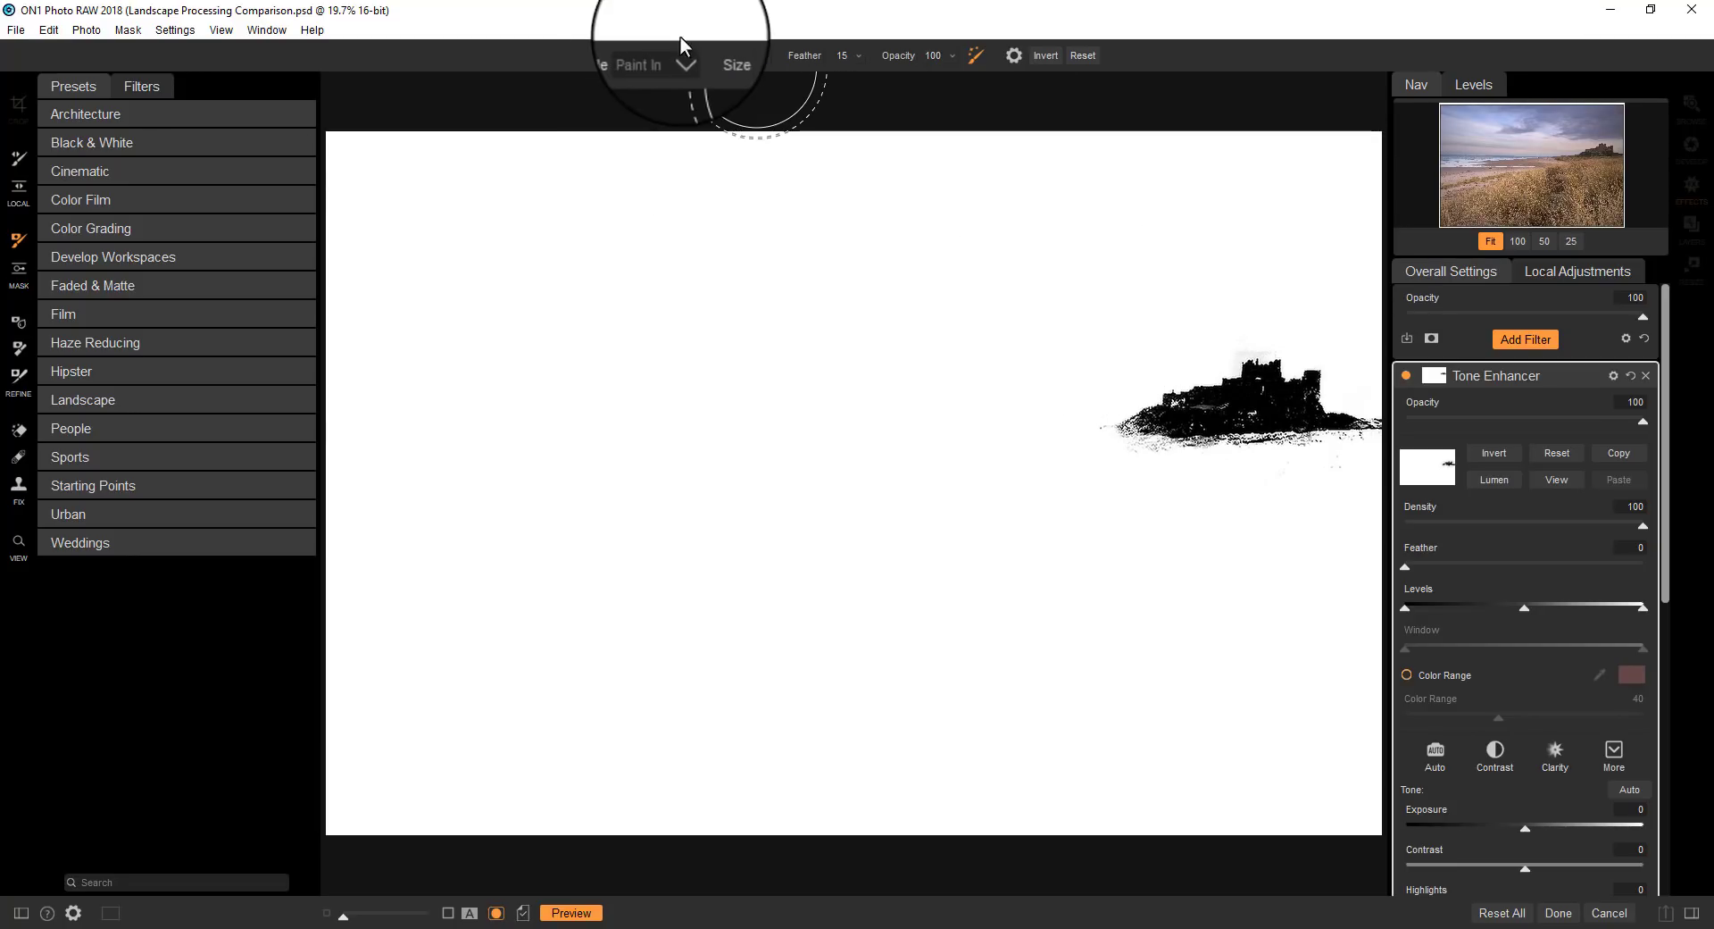
left_click(677, 50)
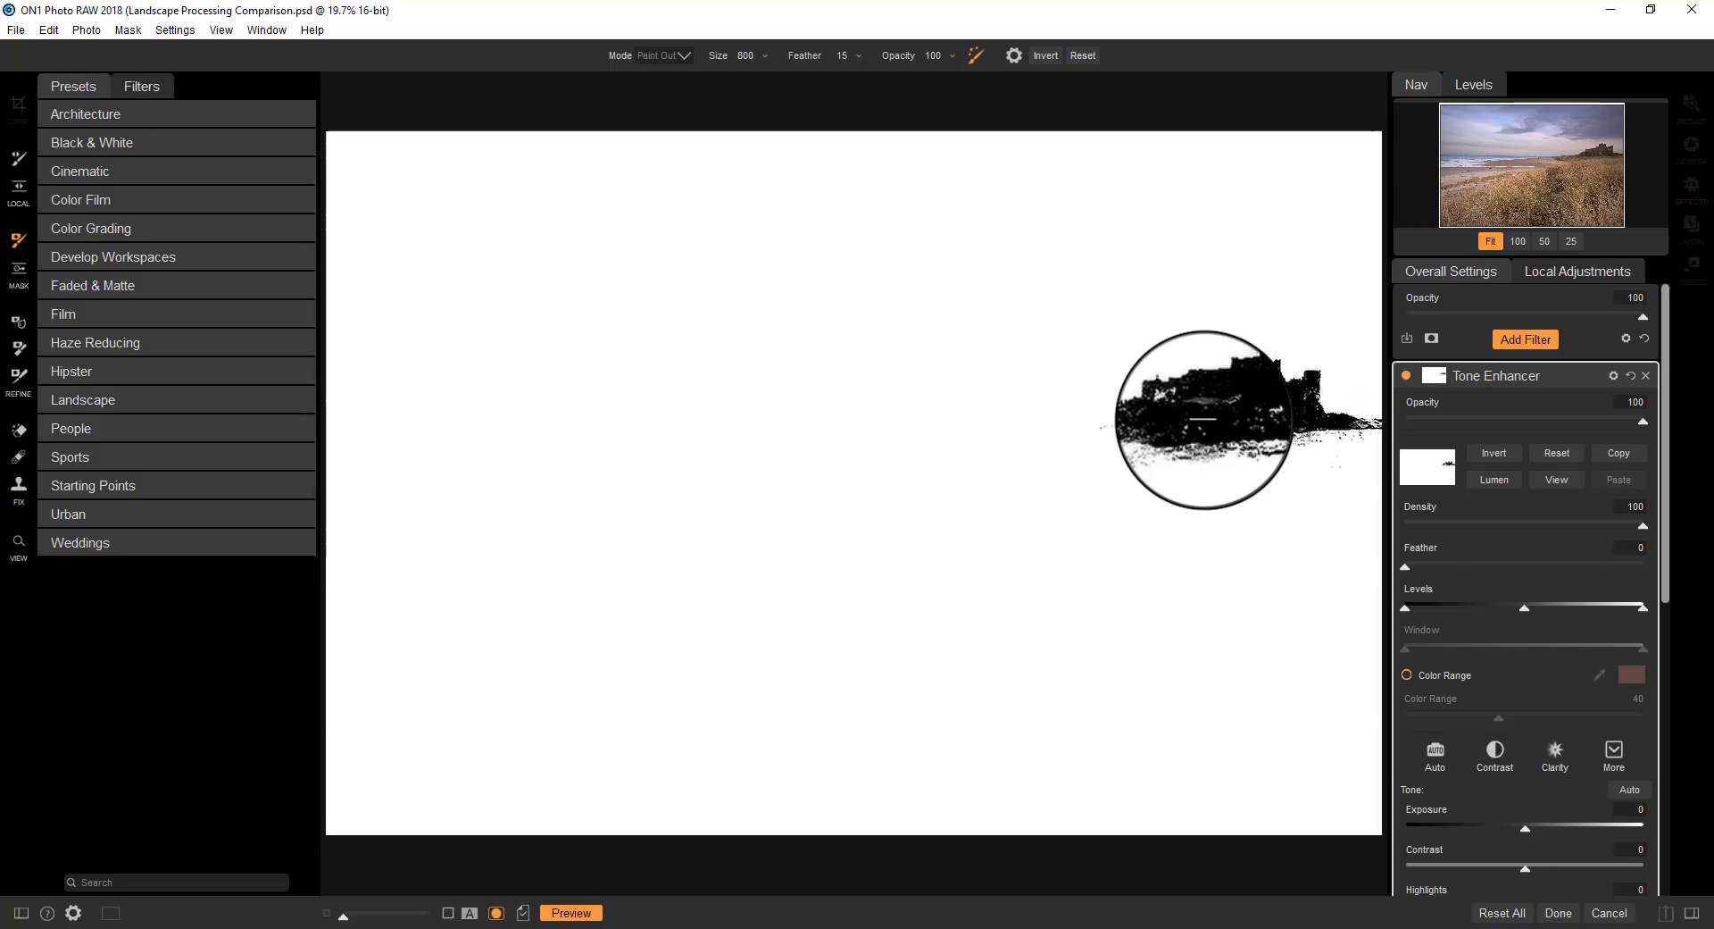
left_click(1544, 479)
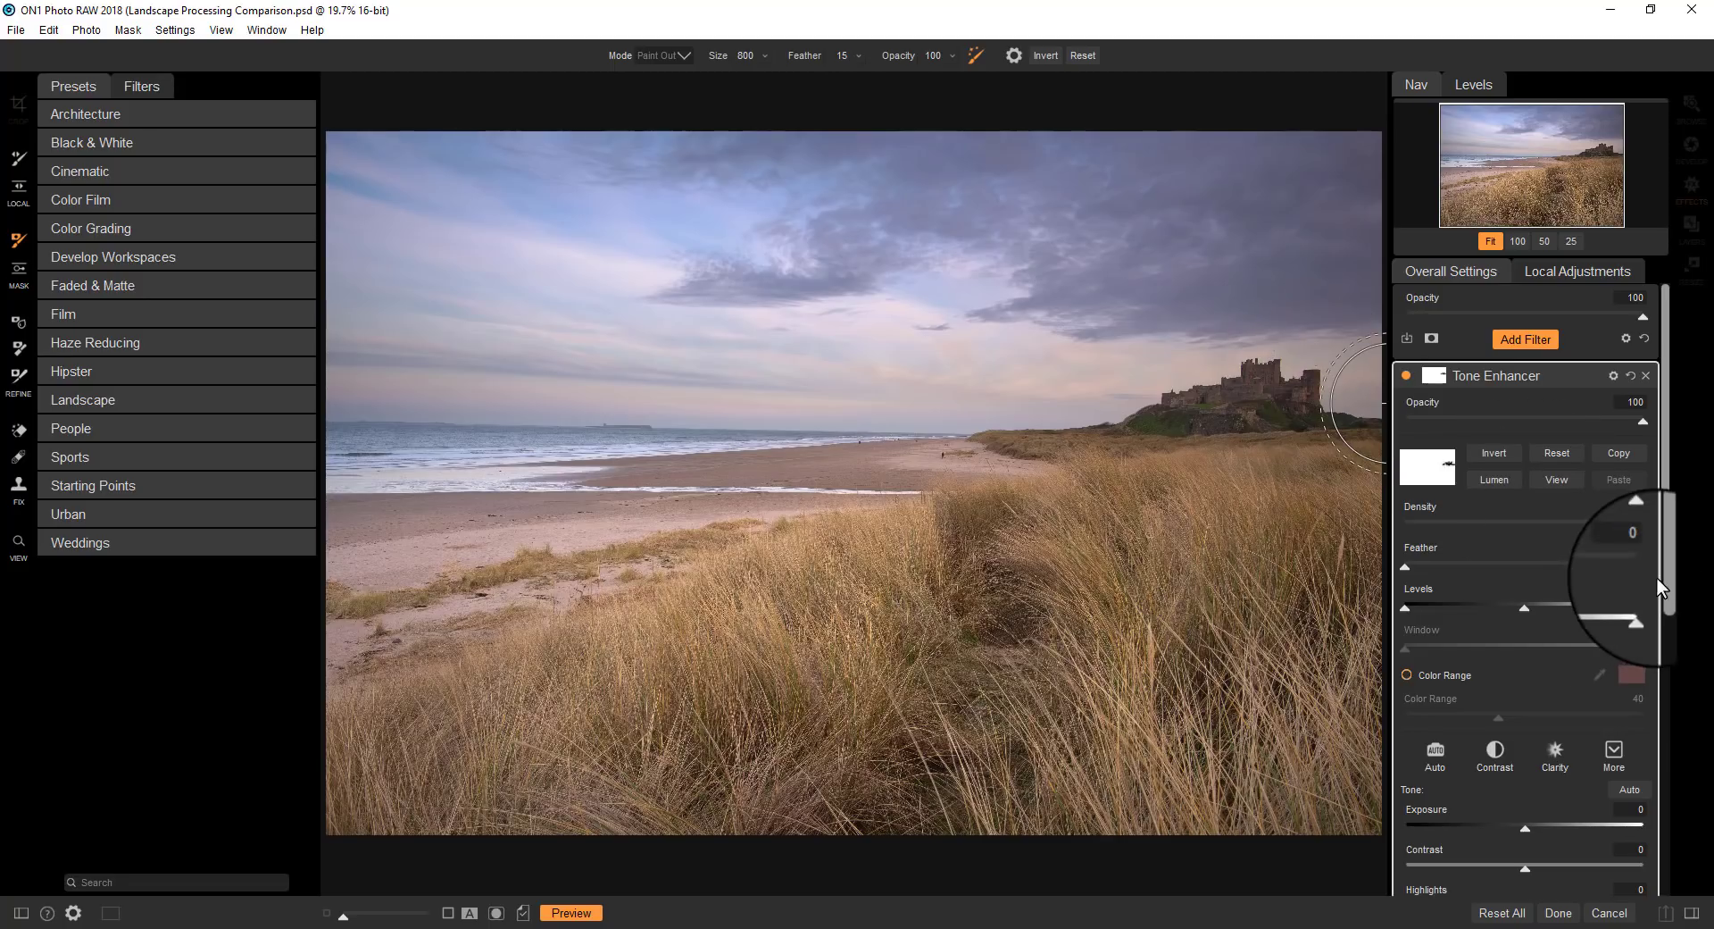
- Bend the curve down further, raise Compression to 100 and increase contrast slightly
left_click_drag(1664, 573, 1666, 826)
left_click_drag(1532, 764, 1500, 807)
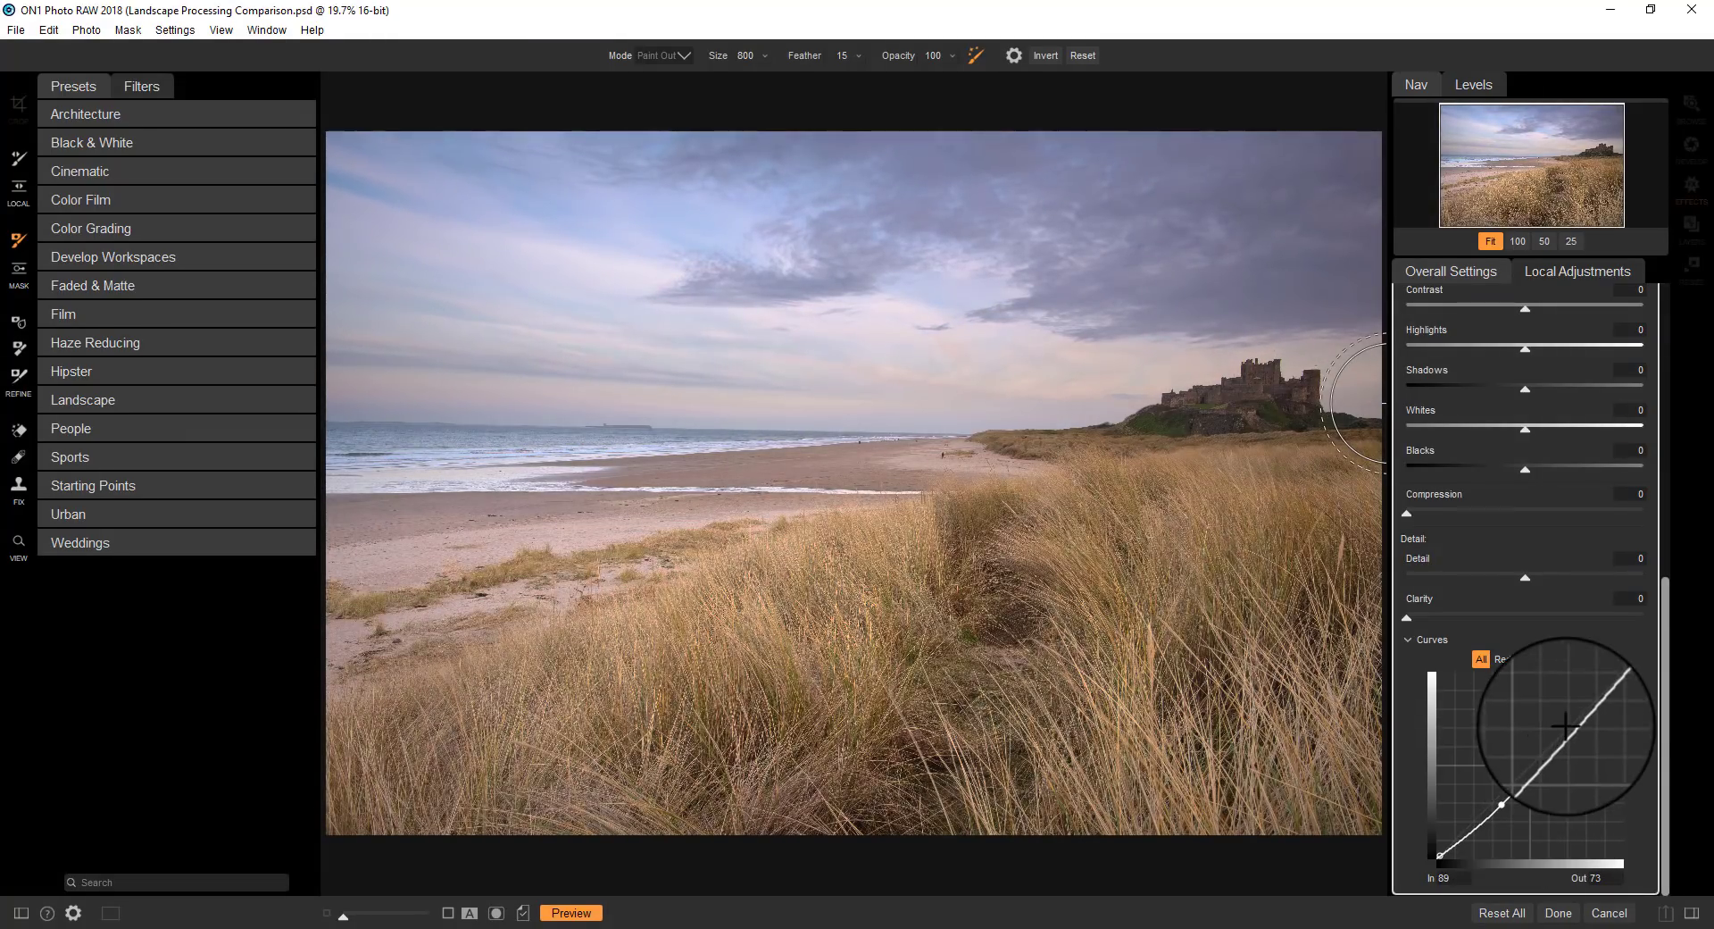
left_click_drag(1666, 636, 1607, 546)
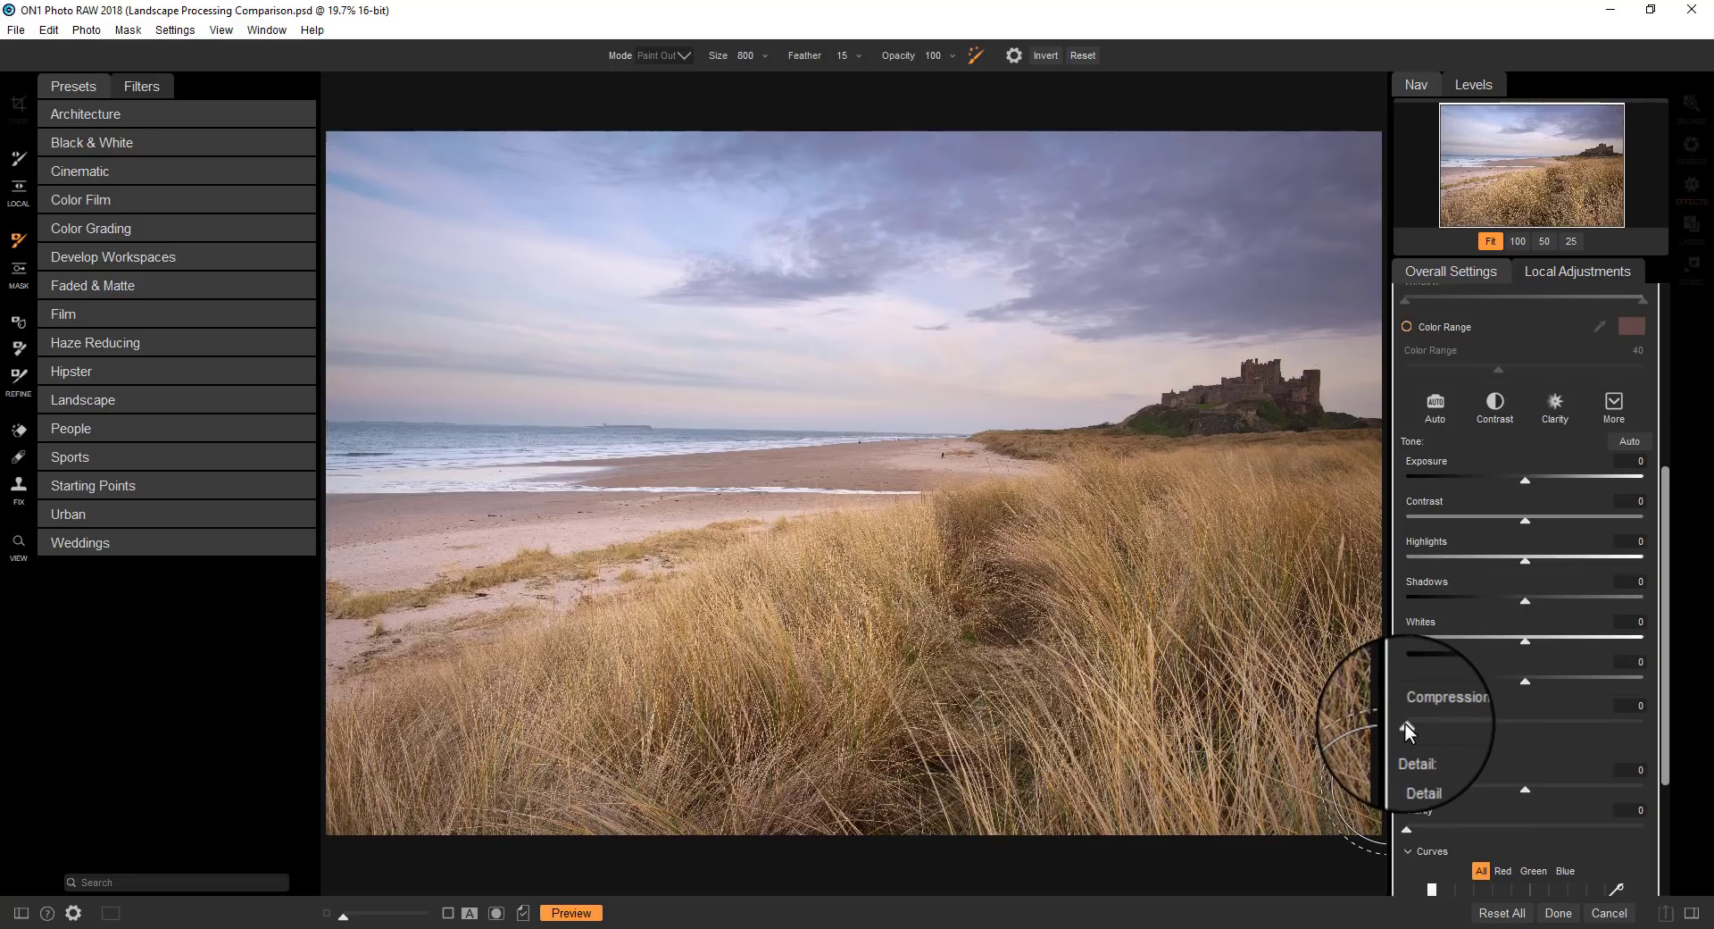
left_click_drag(1405, 721, 1563, 727)
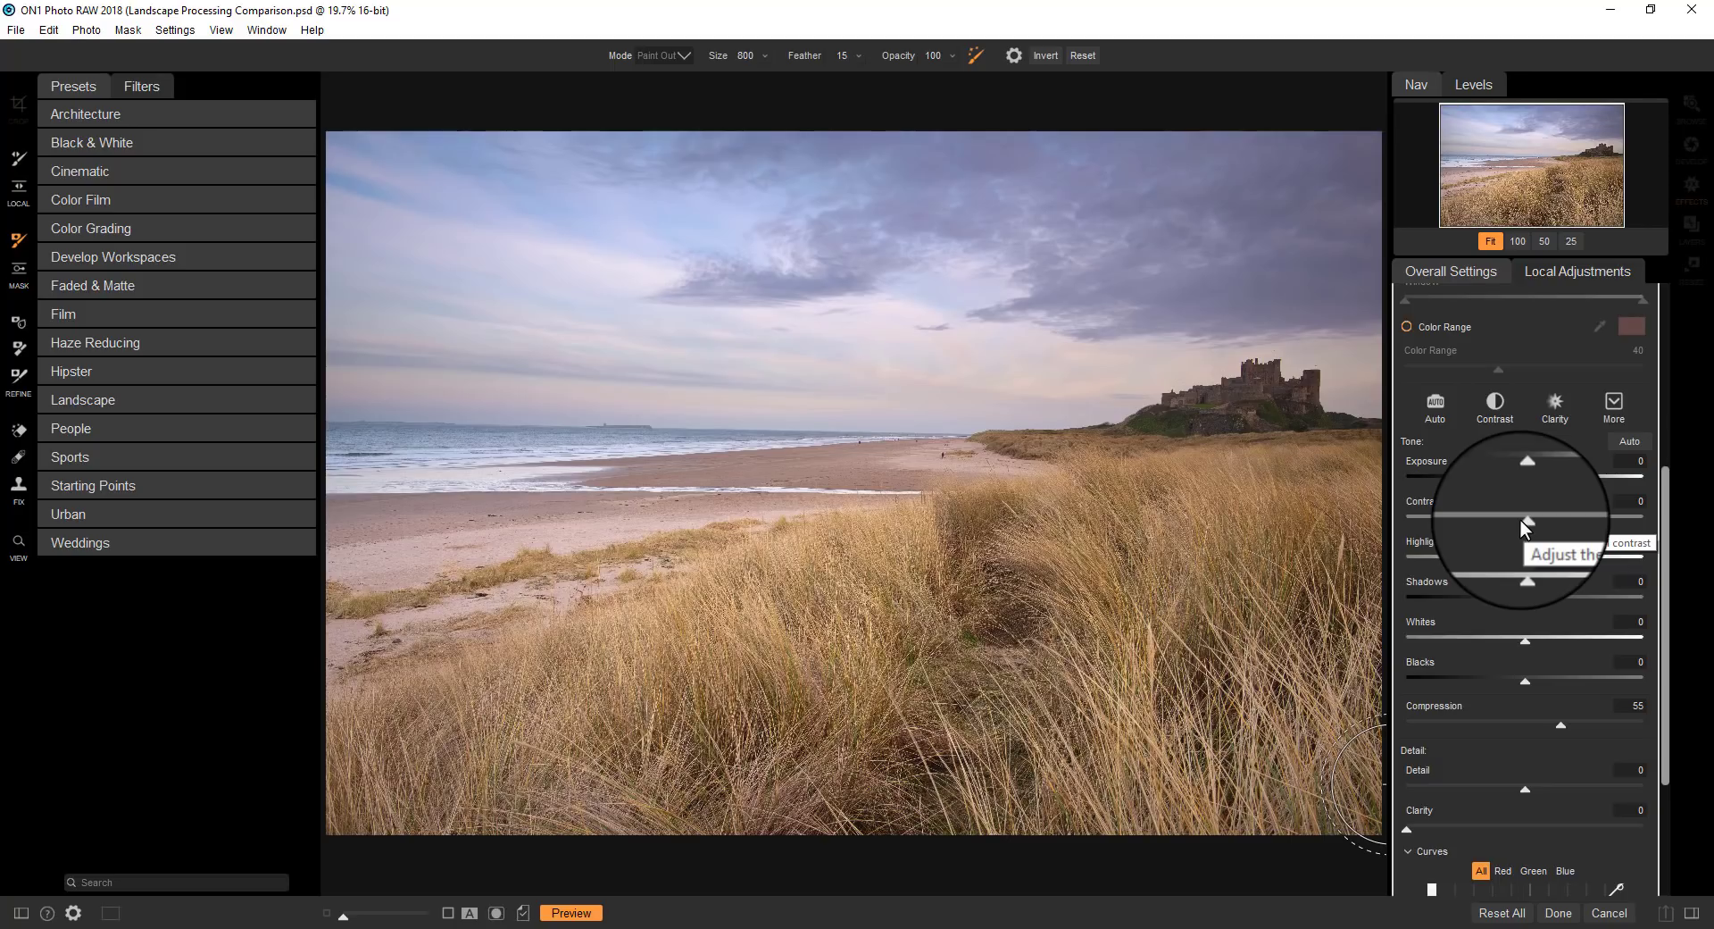
left_click_drag(1534, 520, 1552, 522)
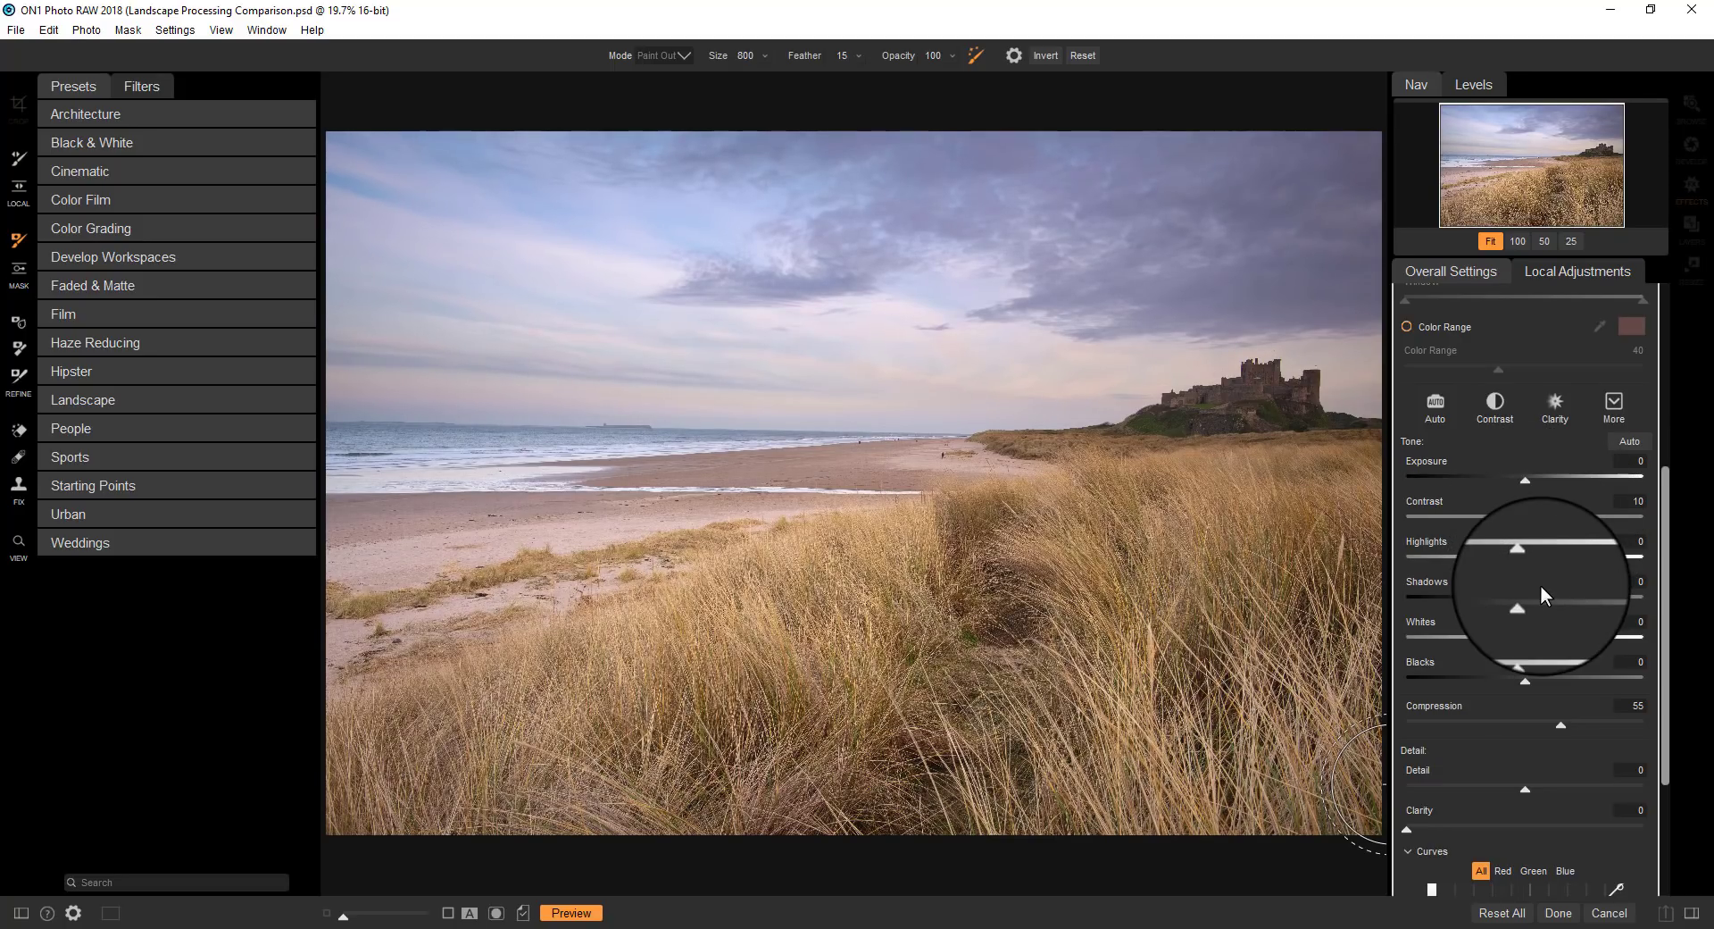
- Set the Tone Enhancer's Exposure to -0.15, Highlights to -10 and Whites to 4
scroll(1550, 572, "down", 1)
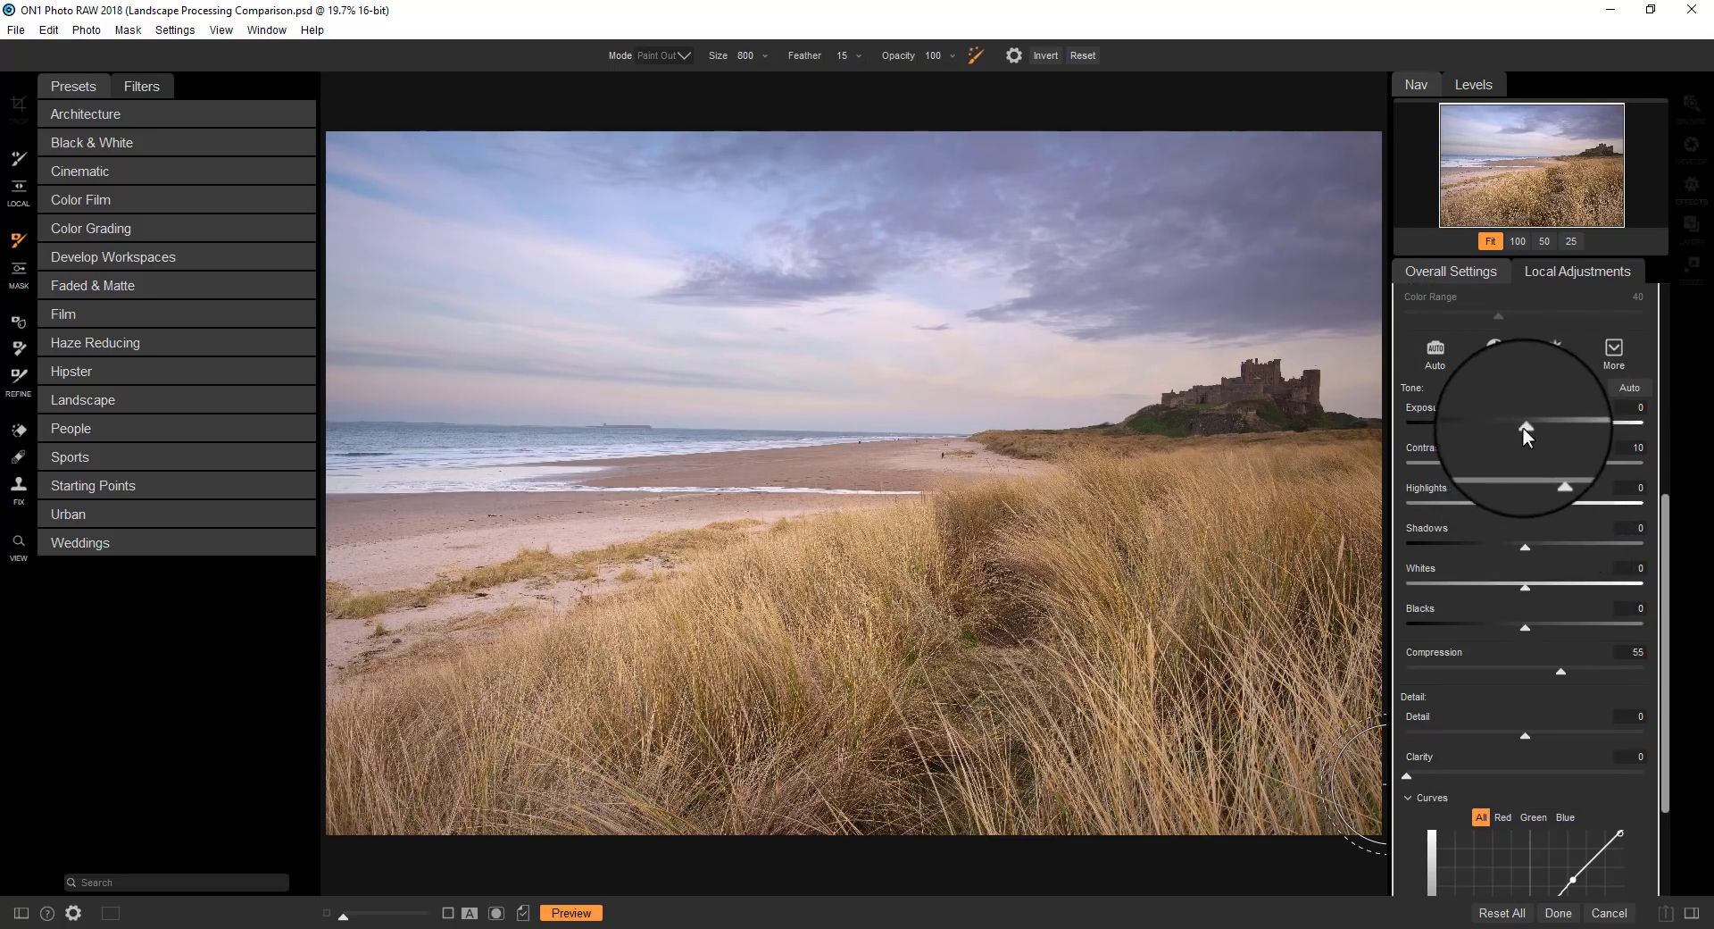
left_click_drag(1523, 427, 1520, 427)
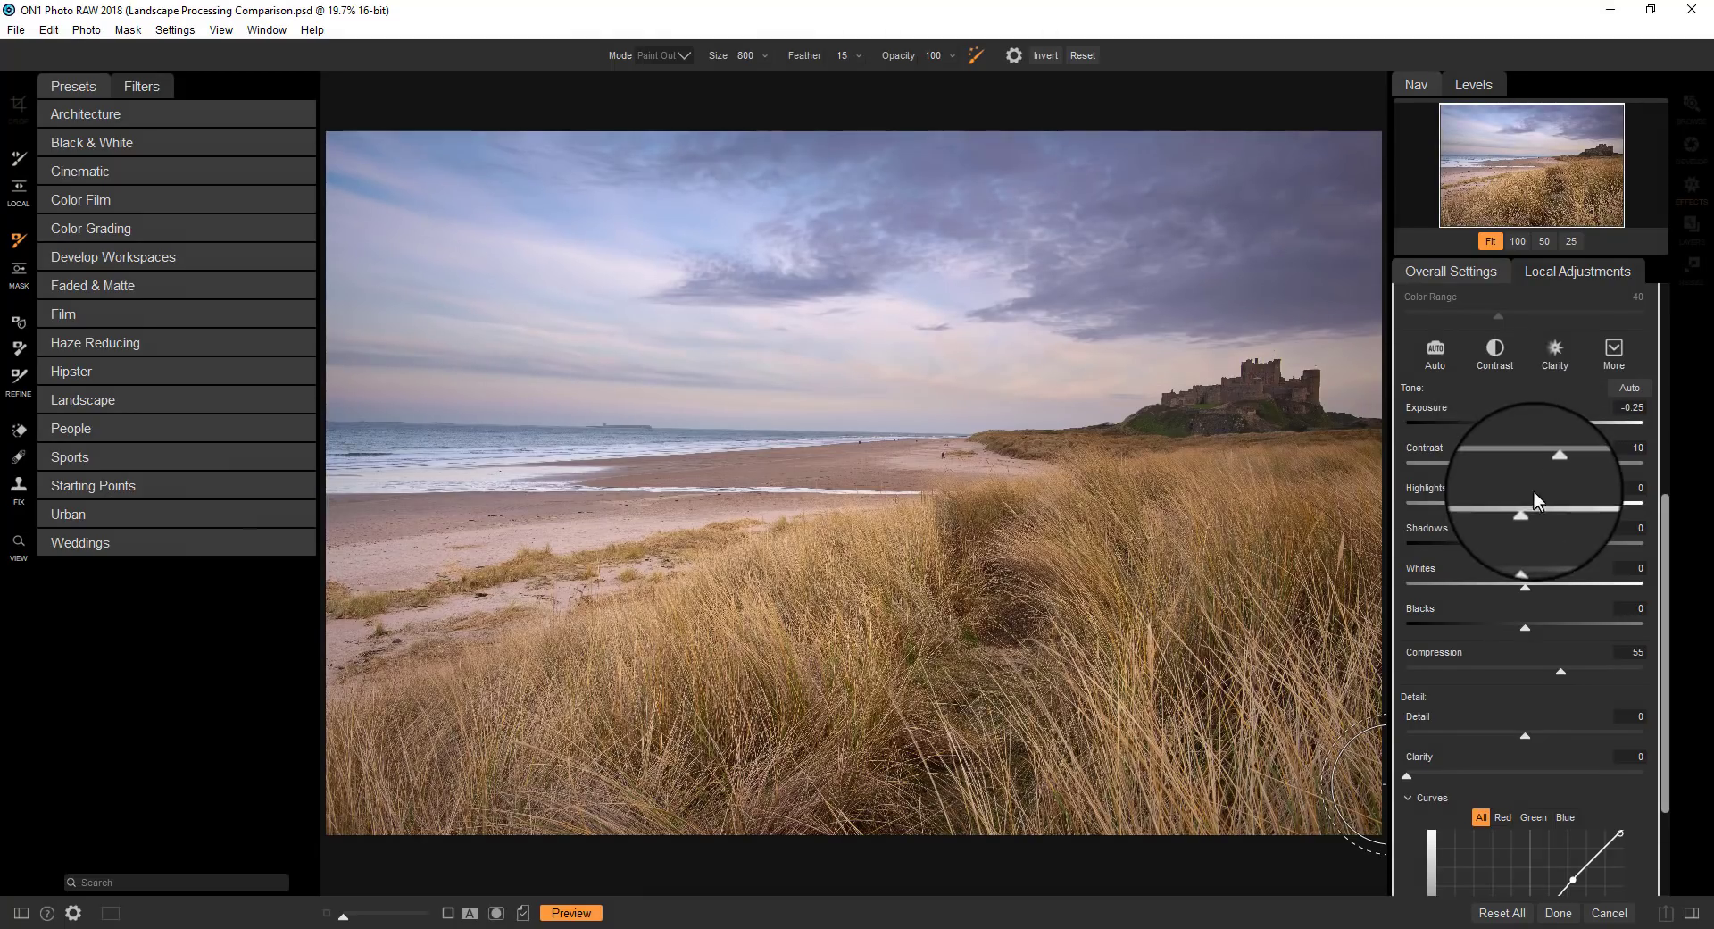
mouse_move(1523, 504)
left_mouse_down()
mouse_move(1552, 511)
mouse_move(1466, 512)
mouse_move(1502, 518)
left_mouse_up()
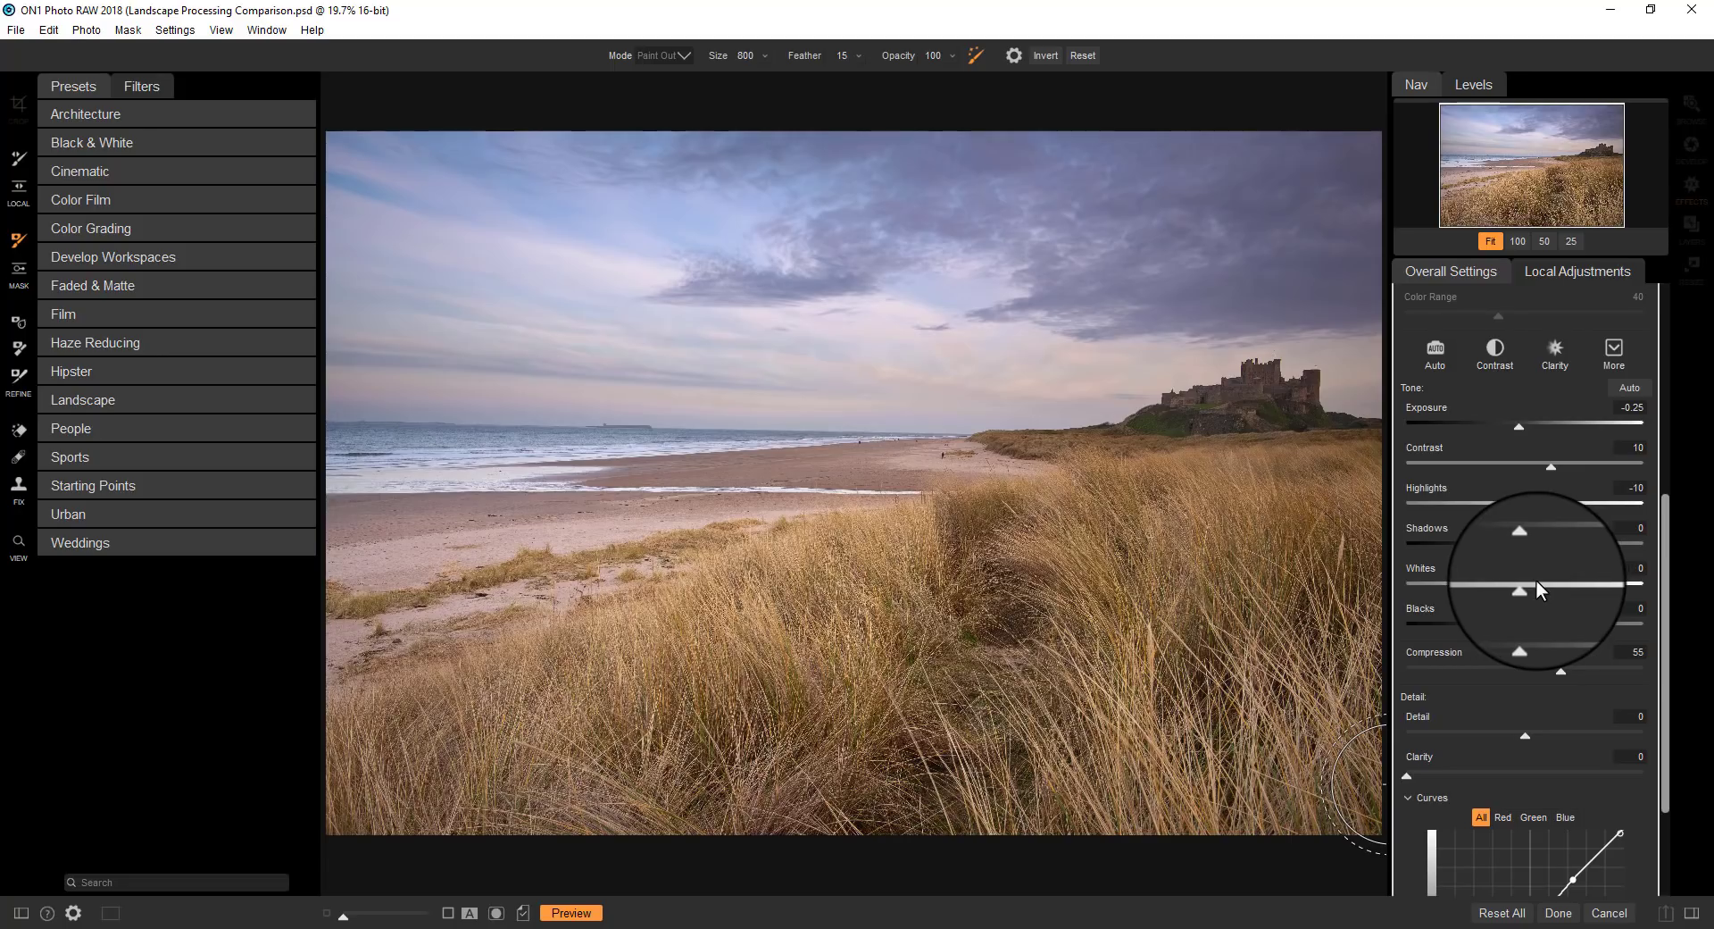
left_click_drag(1519, 425, 1523, 427)
left_click_drag(1527, 585, 1507, 629)
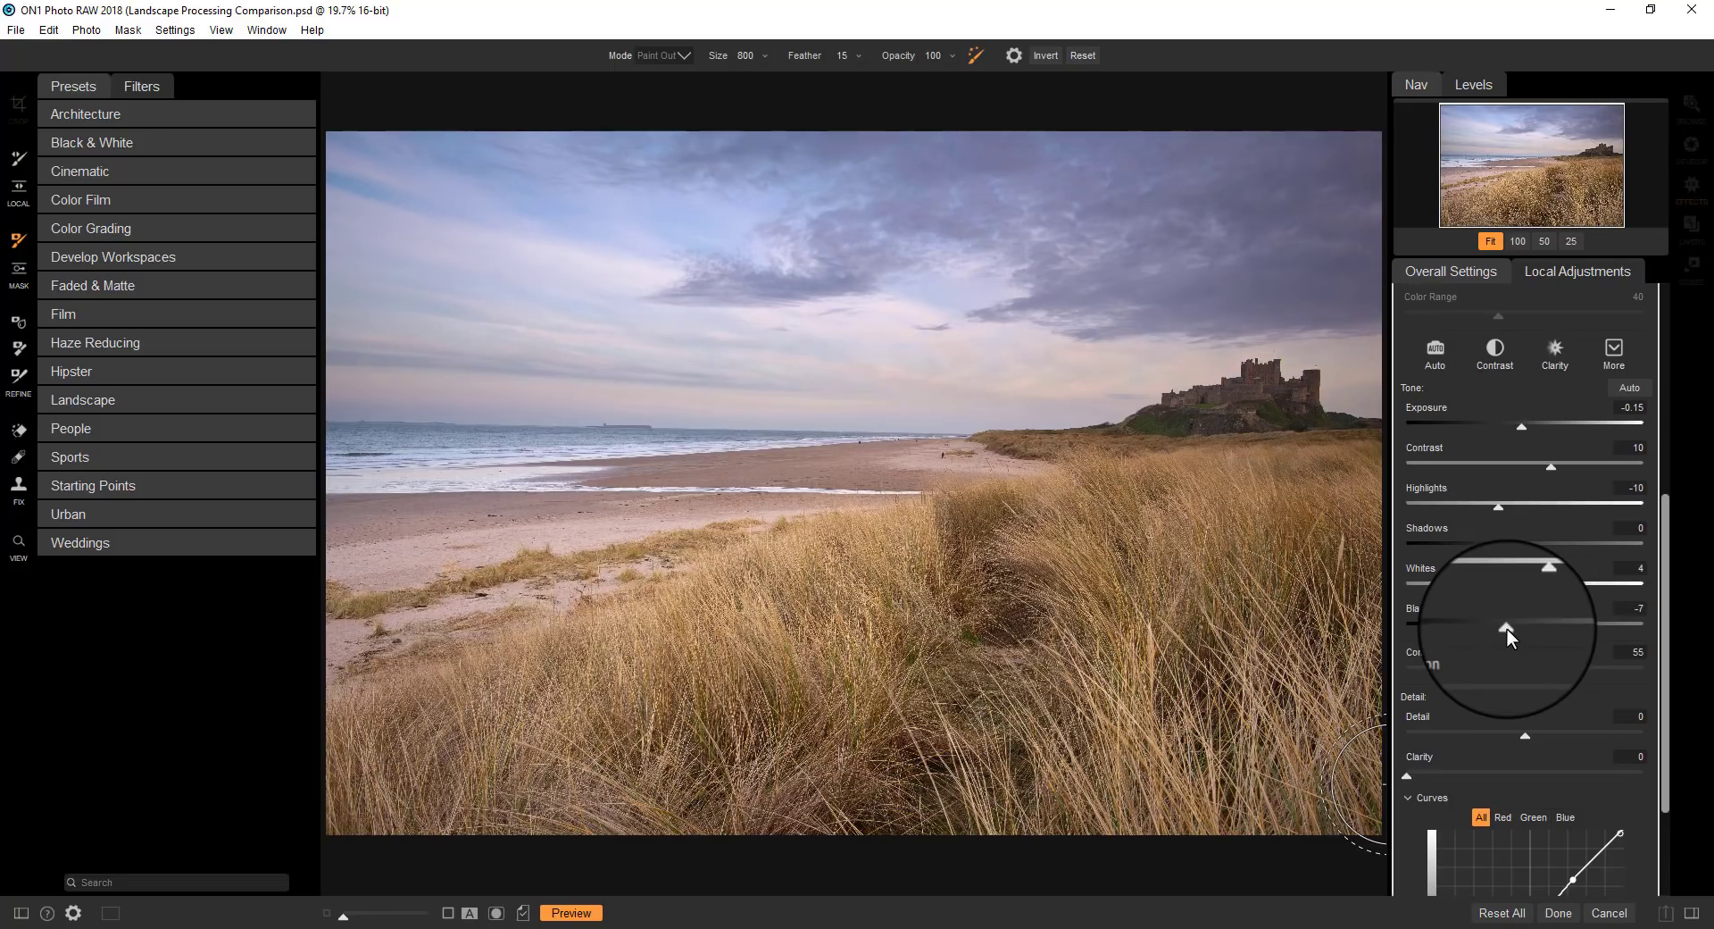
scroll(1481, 494, "up", 5)
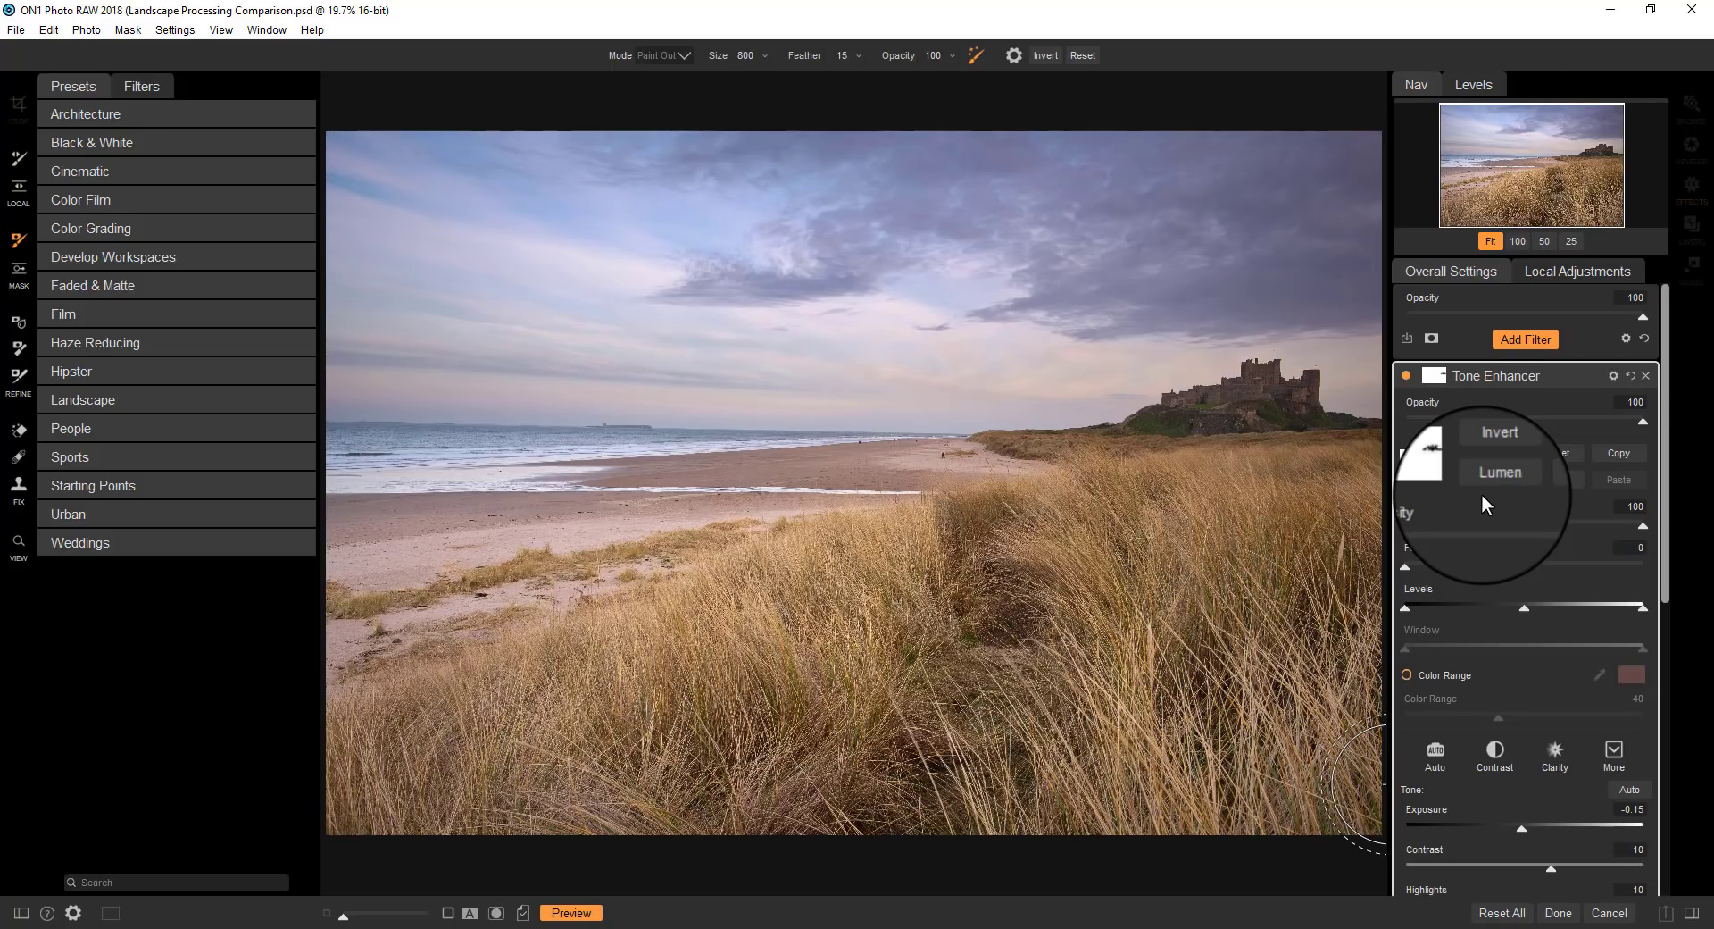
left_click(1406, 375)
left_click(1407, 375)
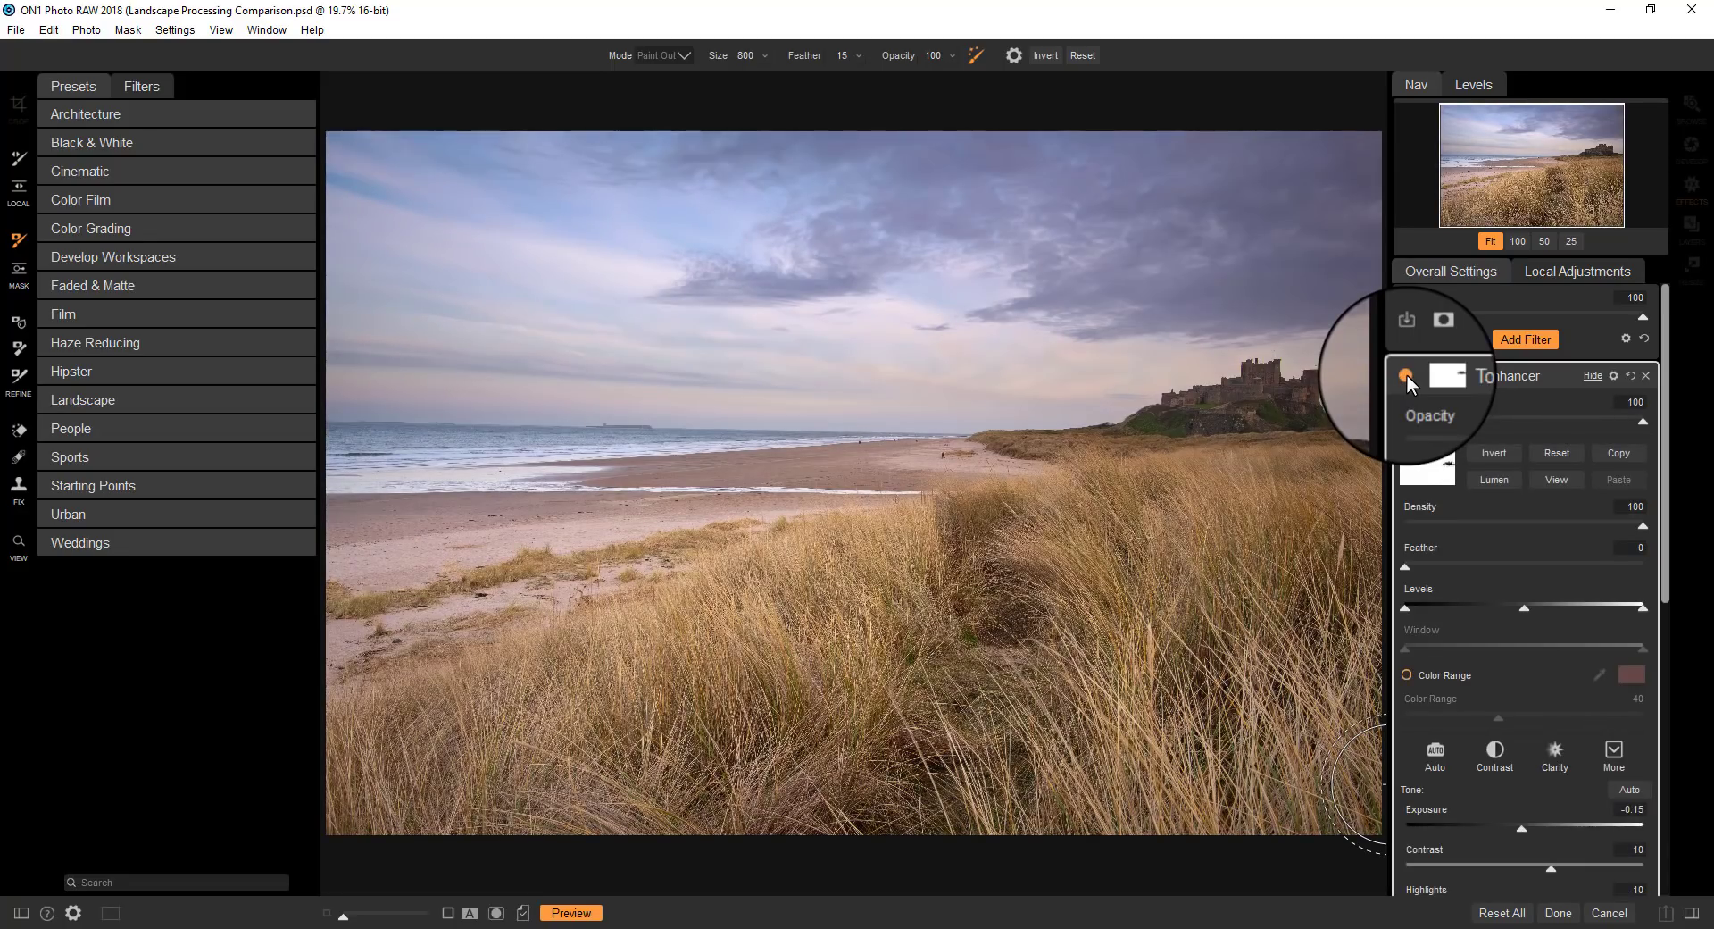
left_click(1407, 375)
left_click(1407, 375)
left_click(1406, 375)
left_click(1406, 375)
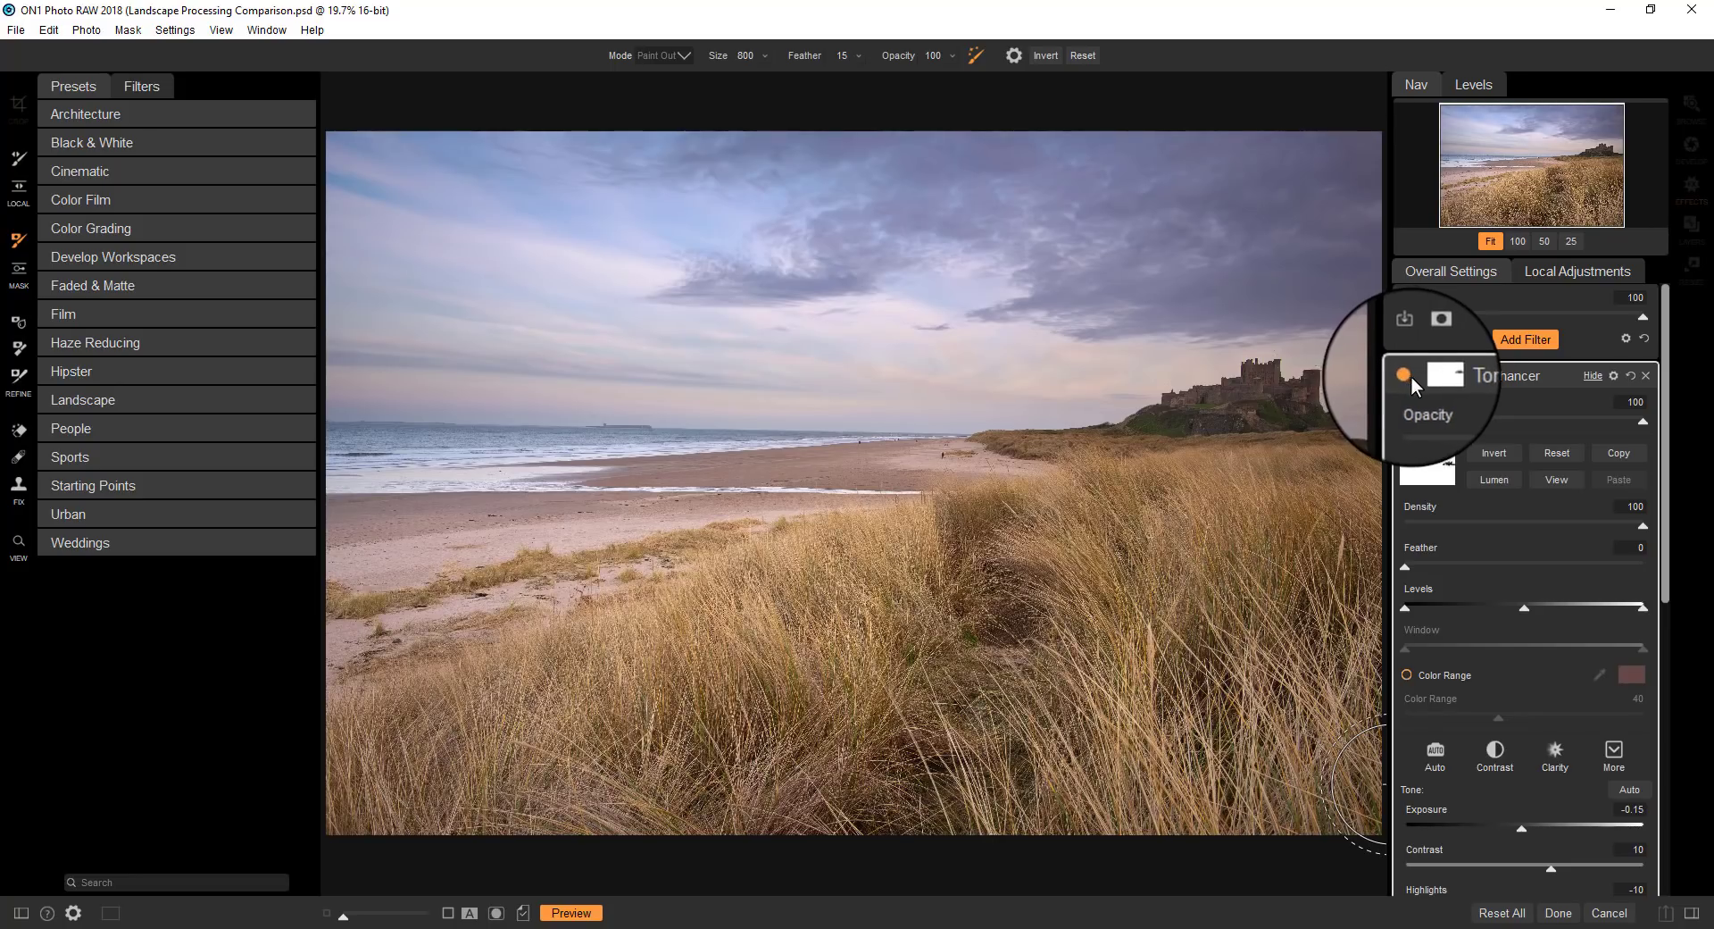
- Add a Color Enhancer filter with Tint 12 and Temperature -3
left_click(1528, 339)
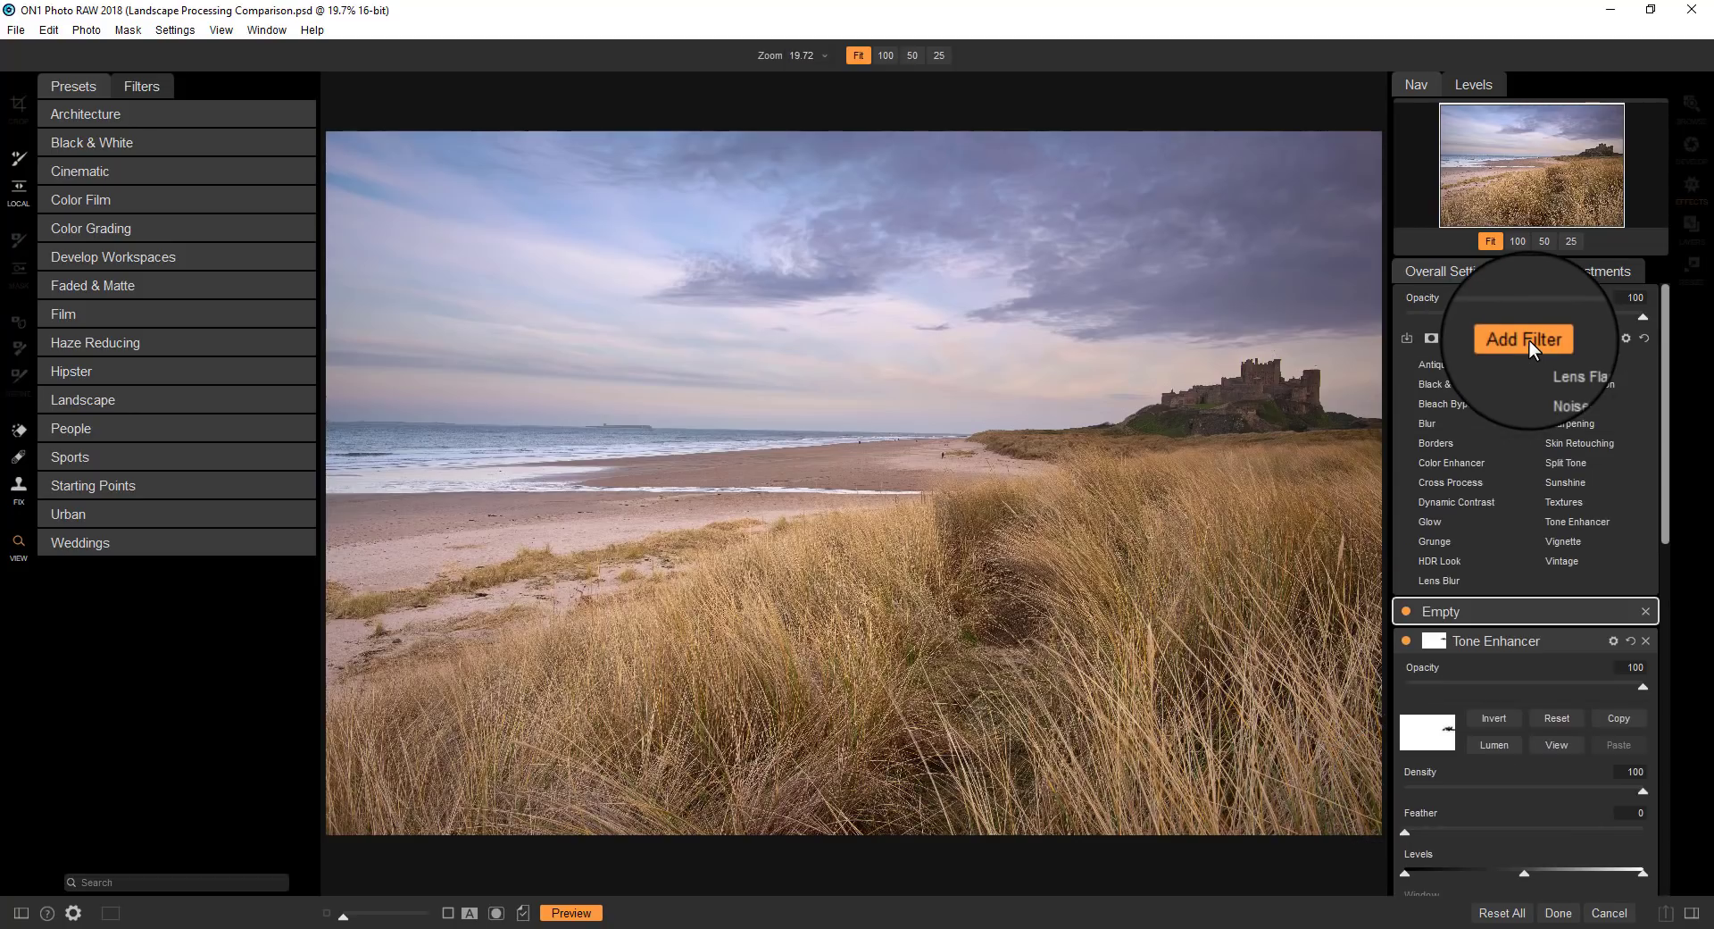
left_click(1465, 459)
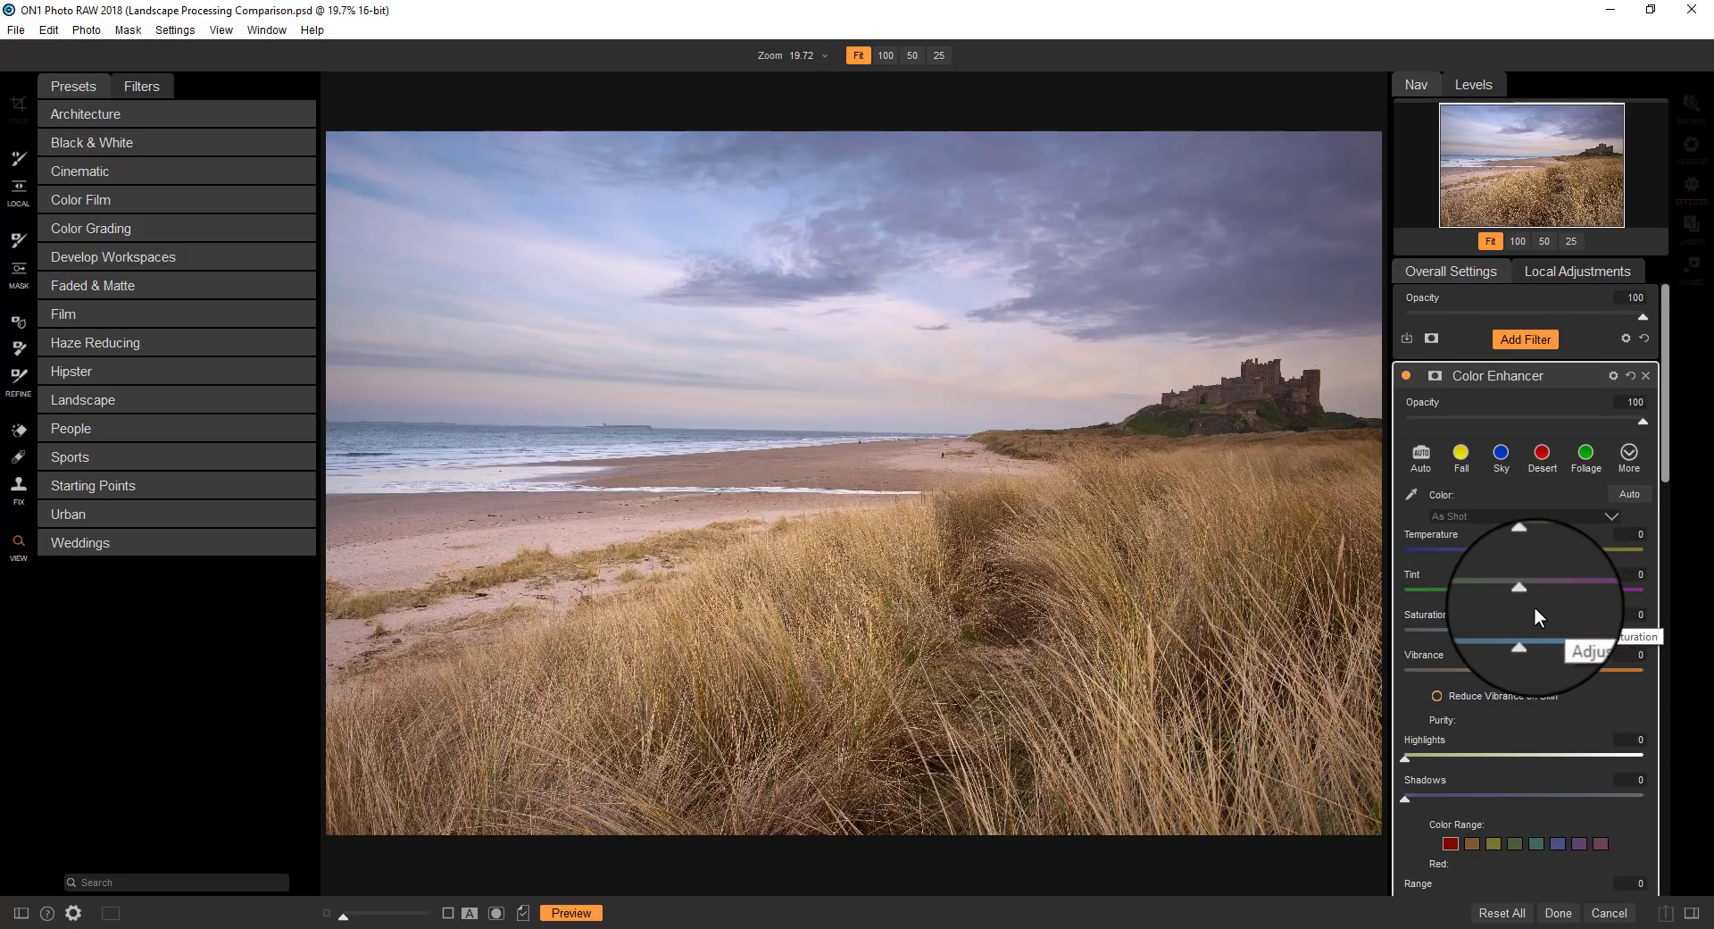
scroll(1535, 608, "down", 2)
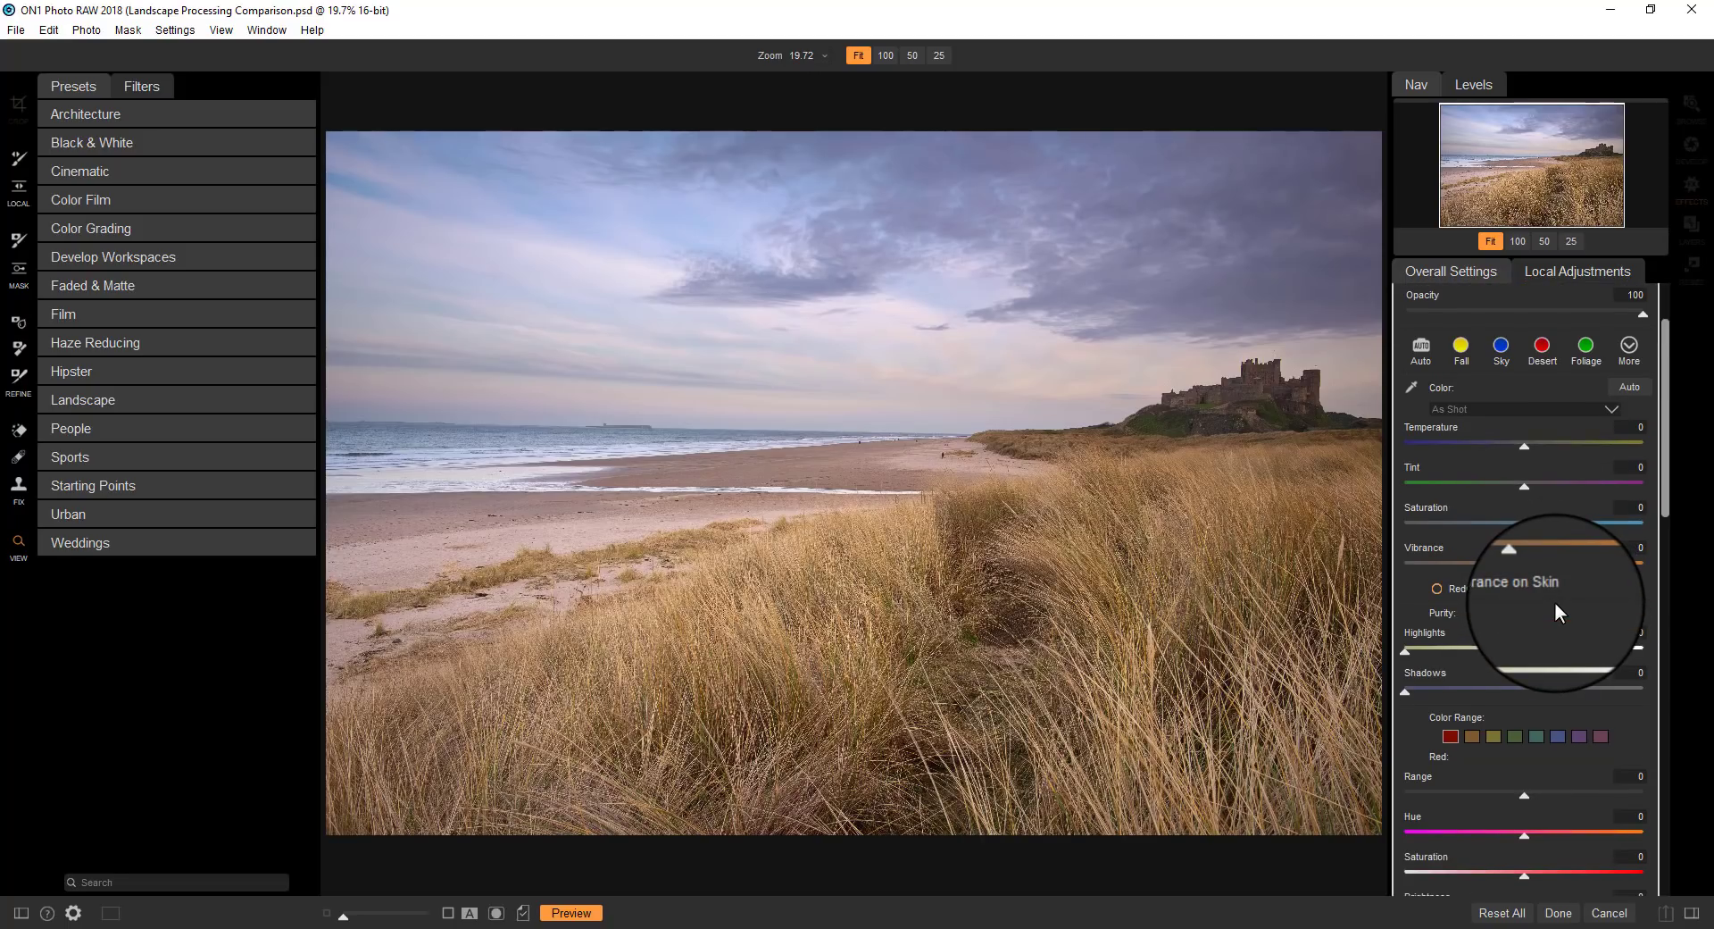
scroll(1555, 602, "up", 1)
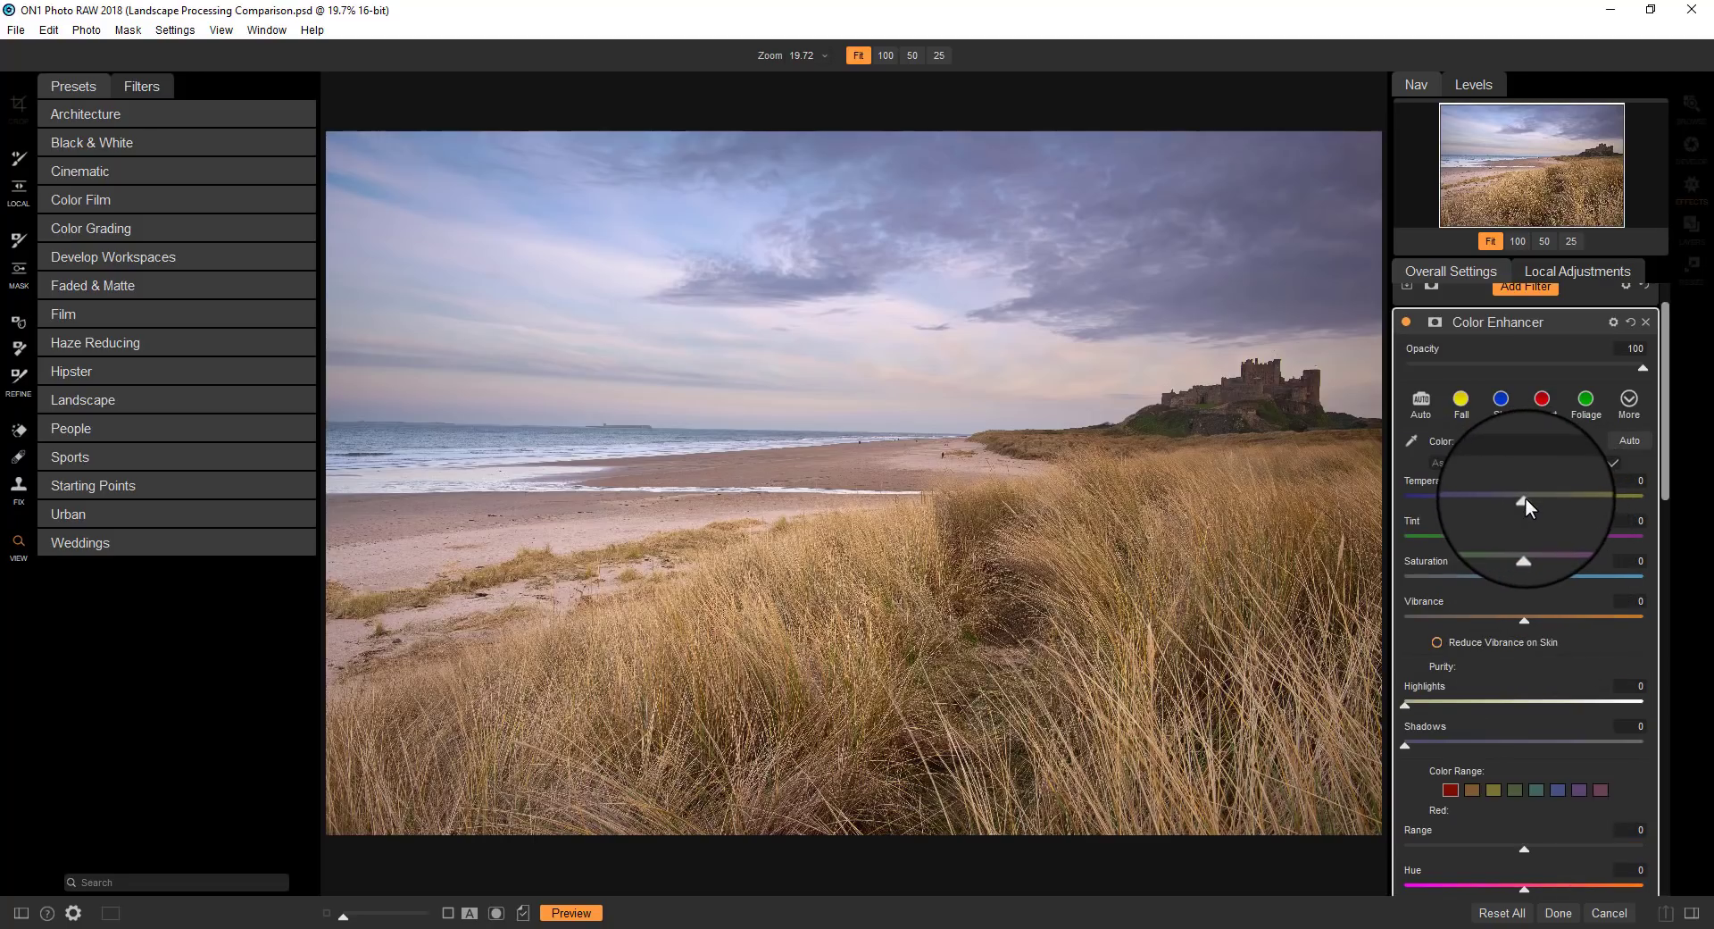
left_click_drag(1525, 537, 1550, 542)
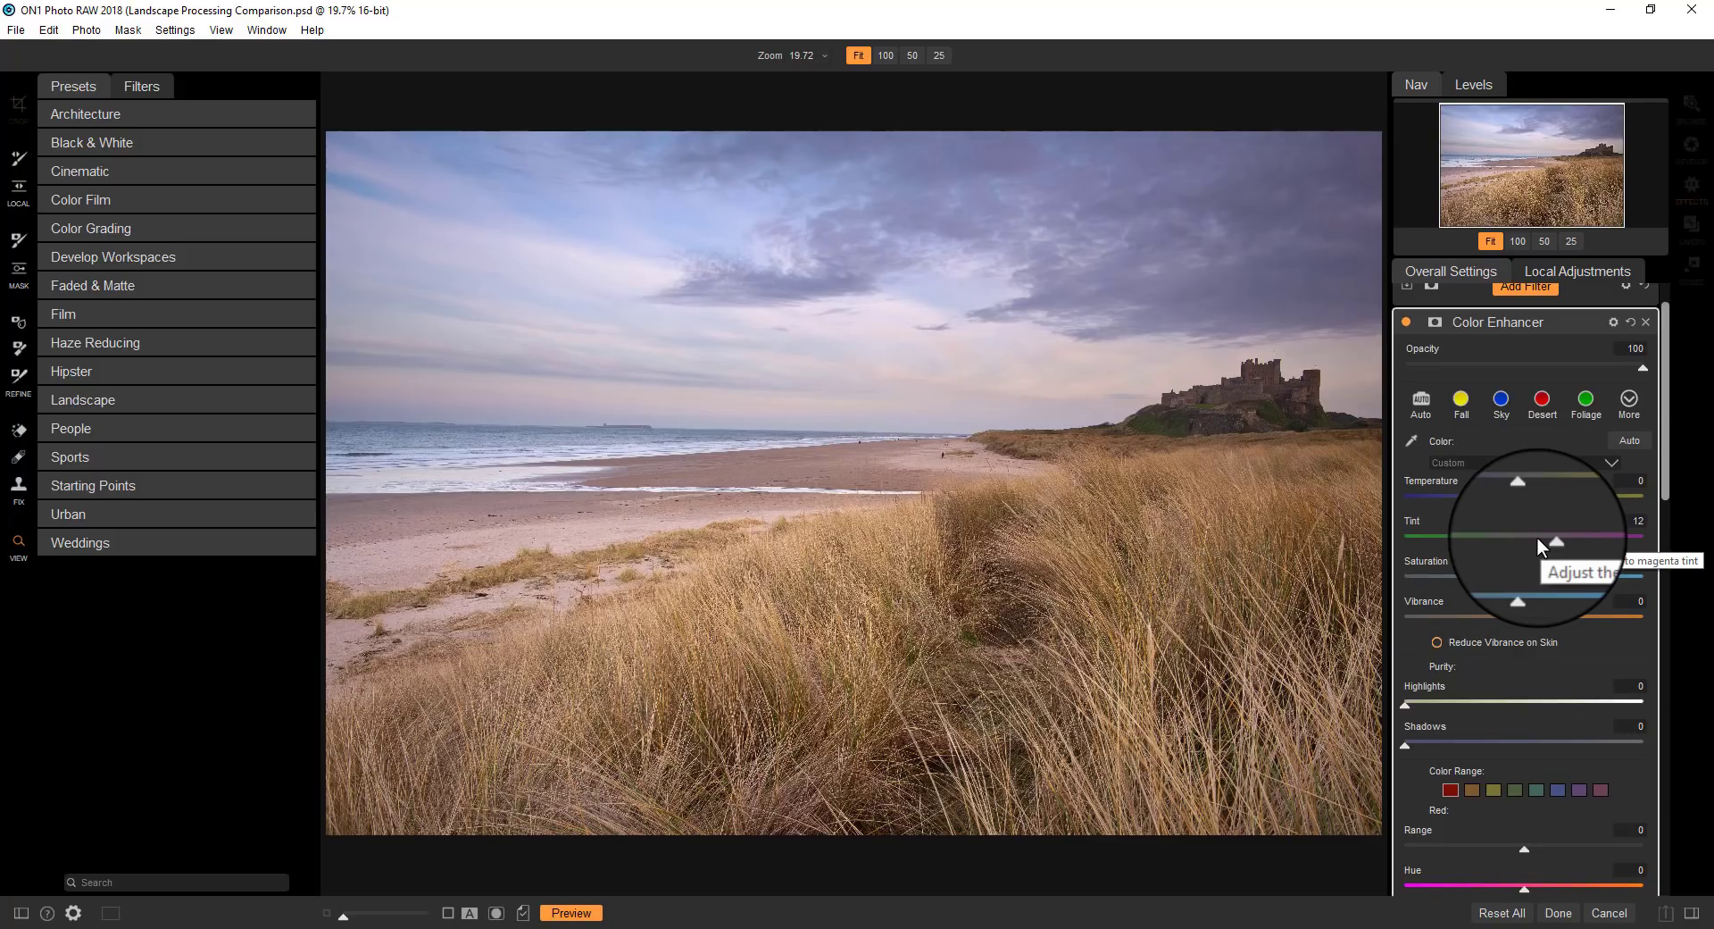
mouse_move(1525, 500)
left_mouse_down()
mouse_move(1539, 500)
mouse_move(1515, 502)
left_mouse_up()
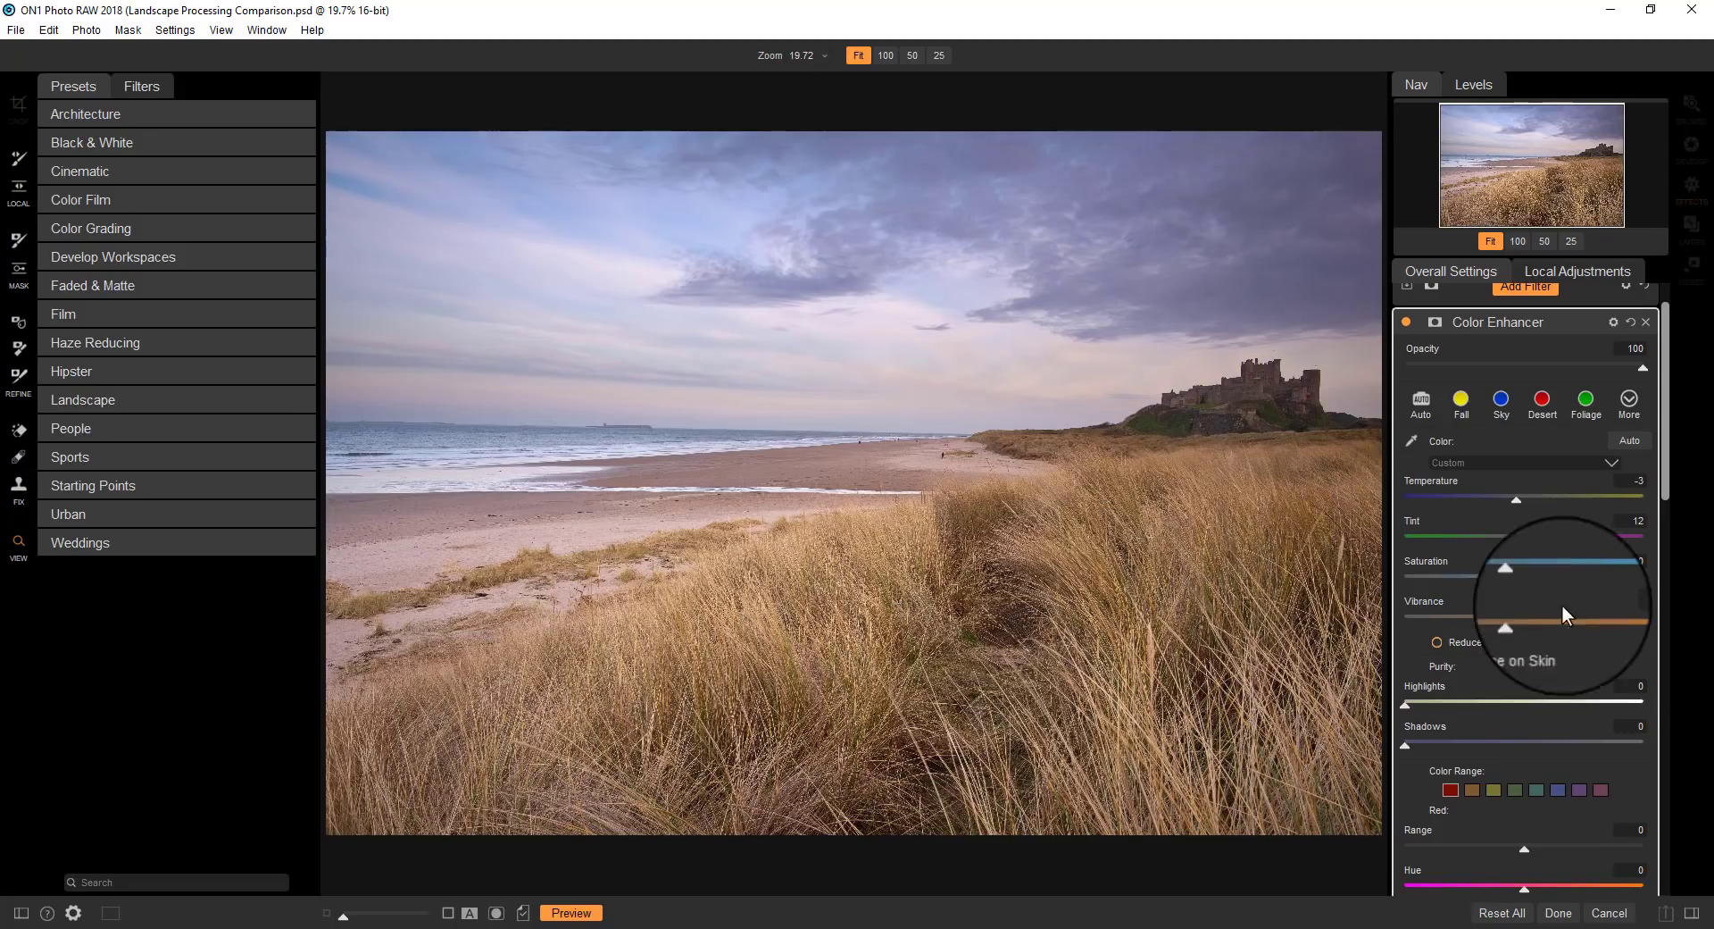
- Using the saturation sampler on the grass, raise orange saturation to 55
scroll(1580, 661, "down", 4)
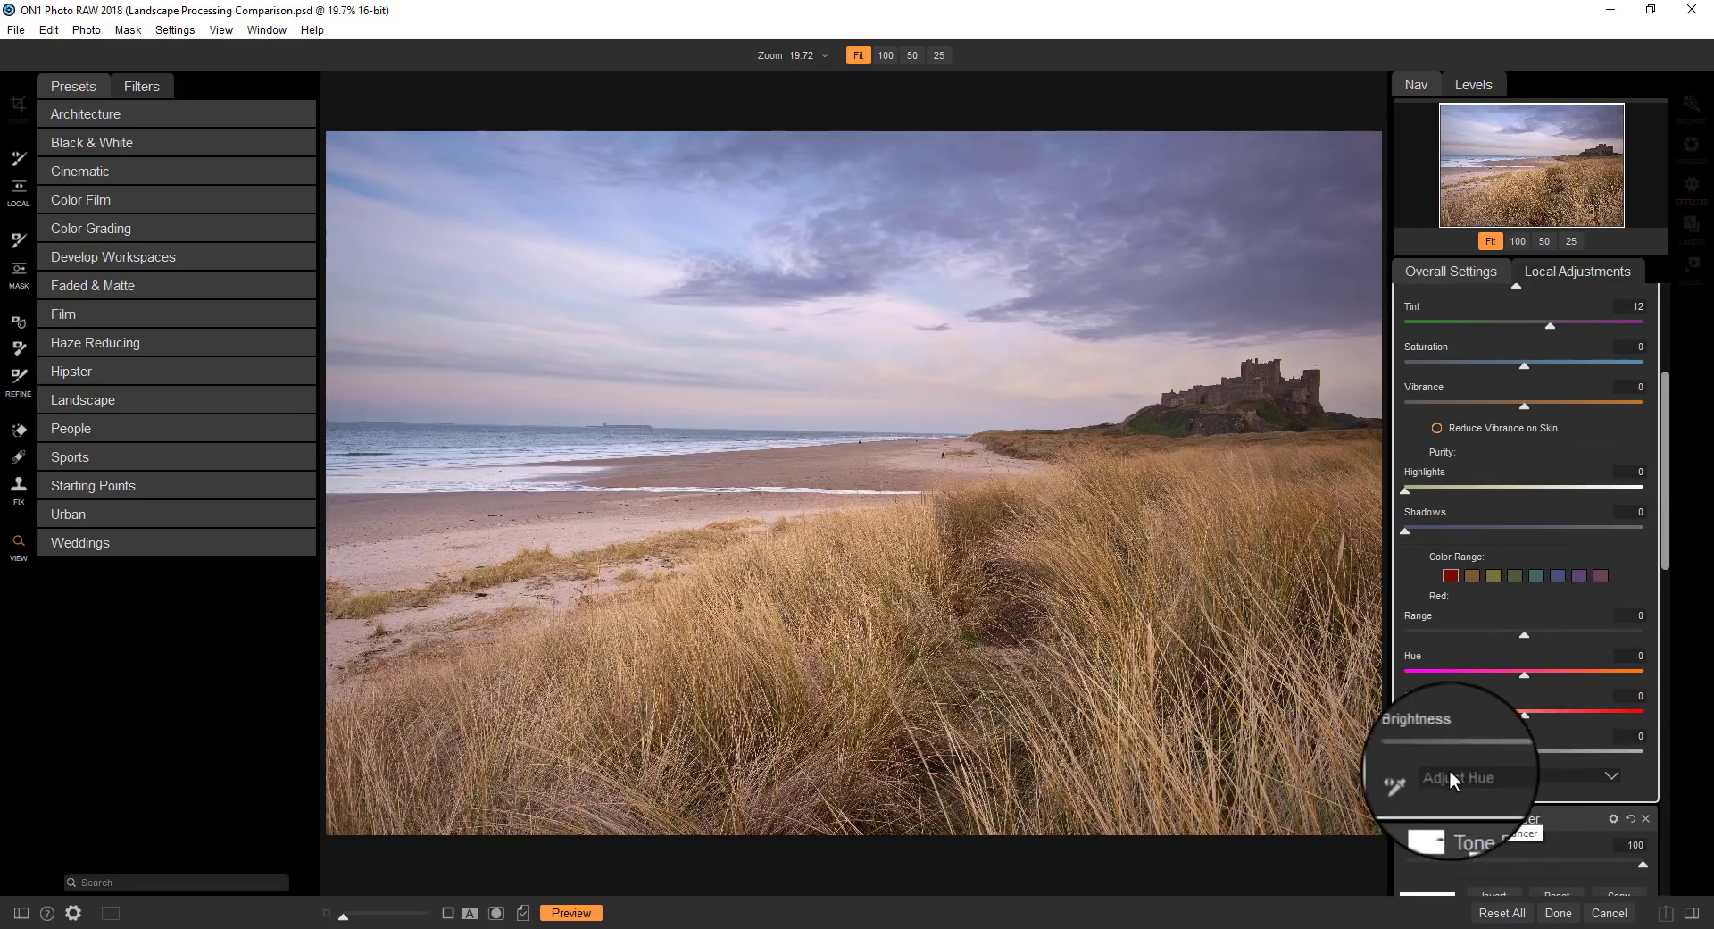
scroll(1449, 763, "down", 2)
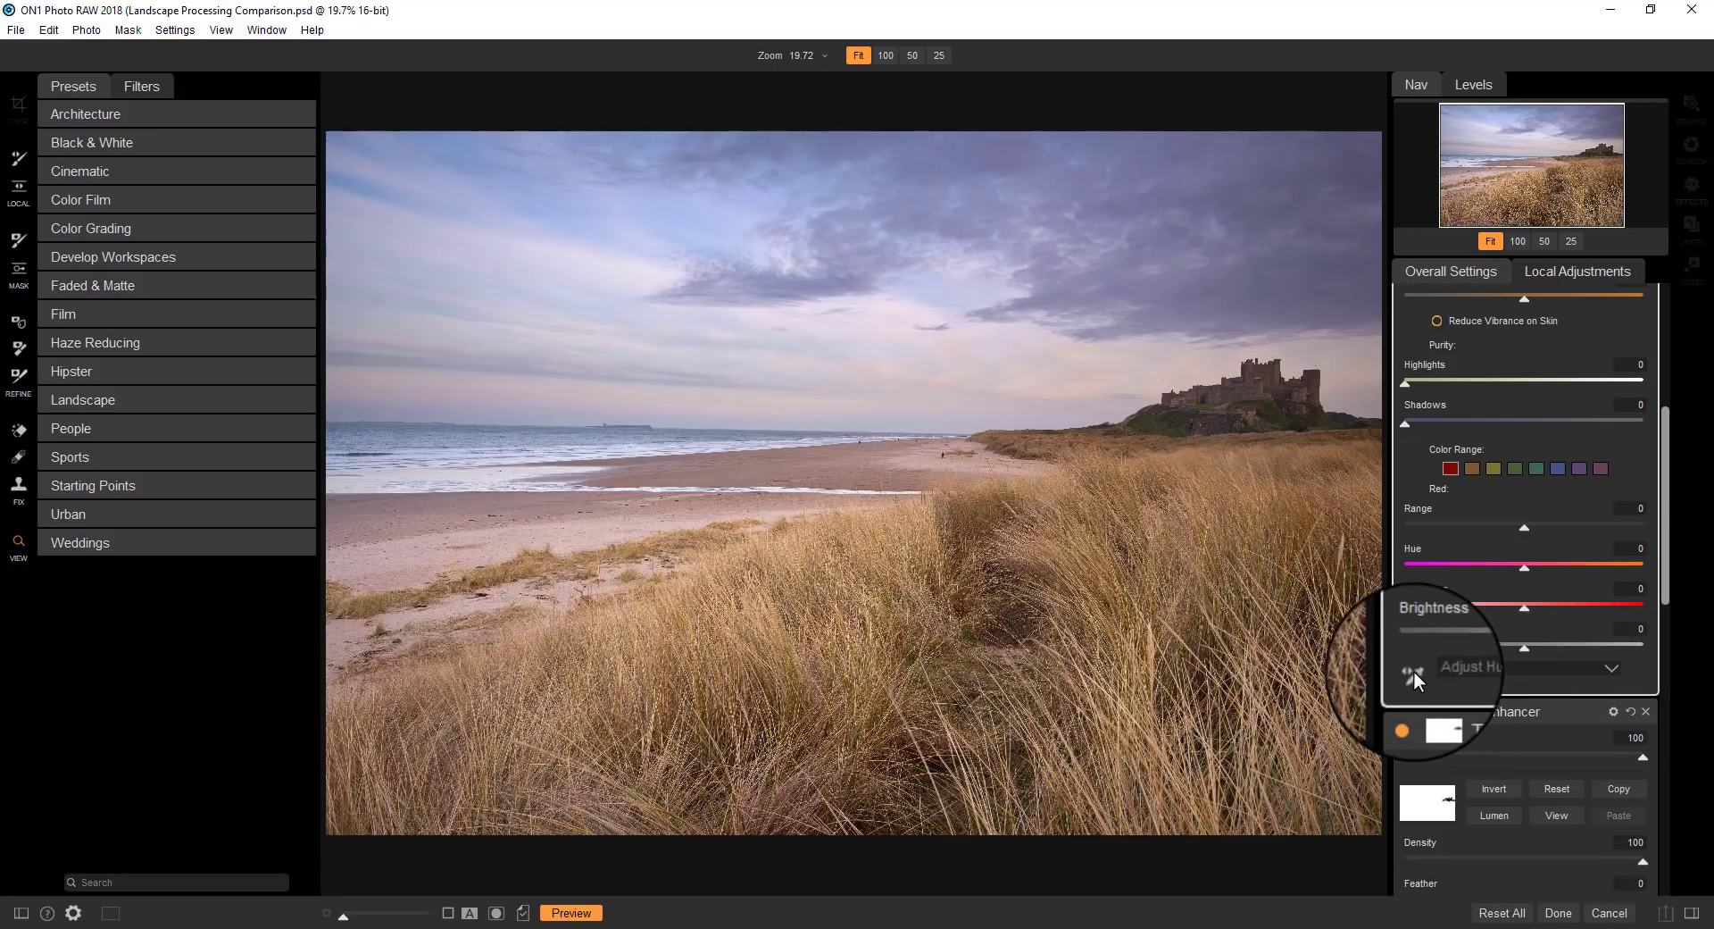
left_click(1460, 664)
left_click(1500, 700)
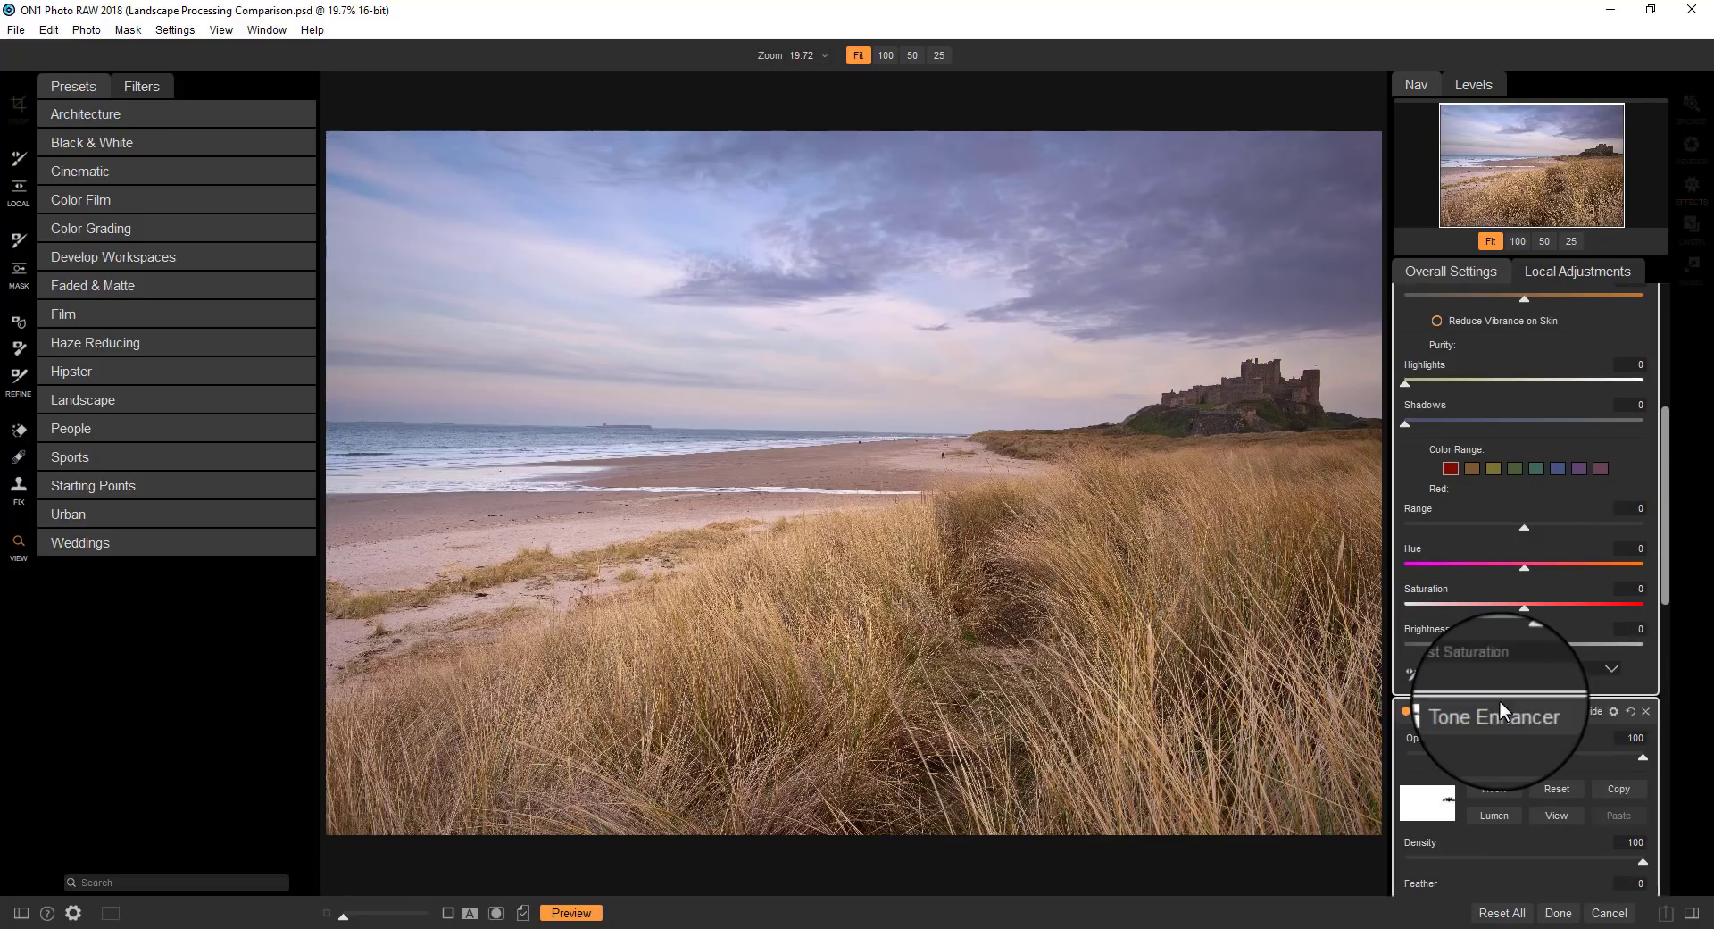
left_click(1413, 673)
left_click_drag(1024, 389, 1187, 399)
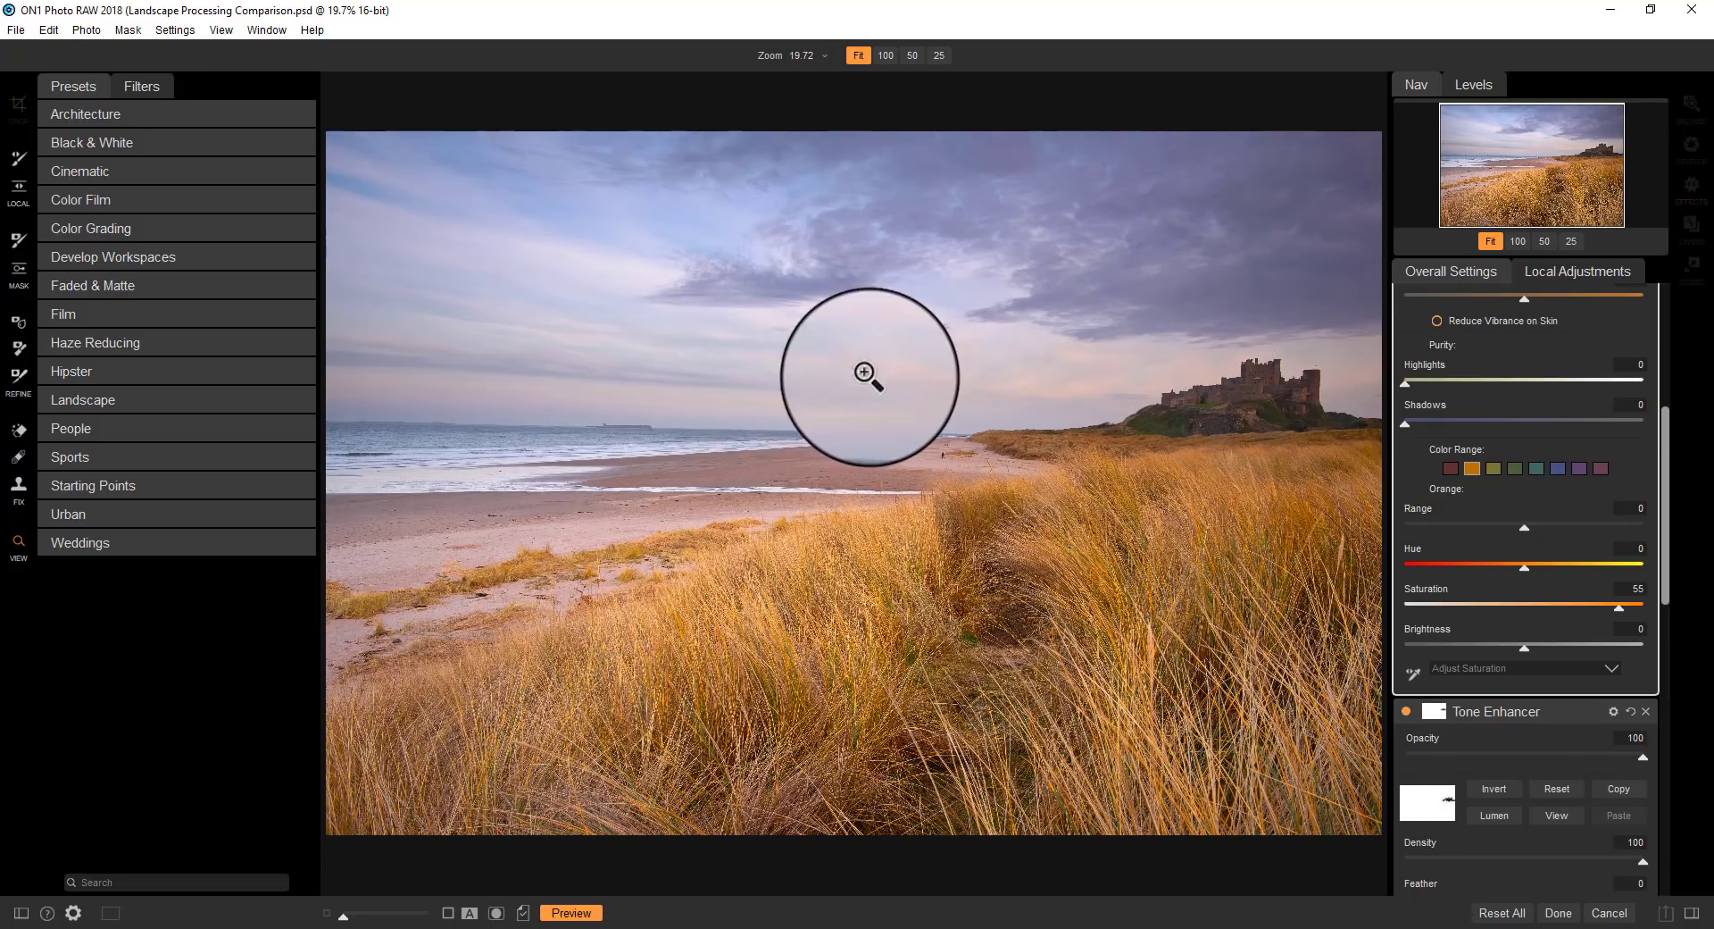
scroll(1532, 549, "up", 4)
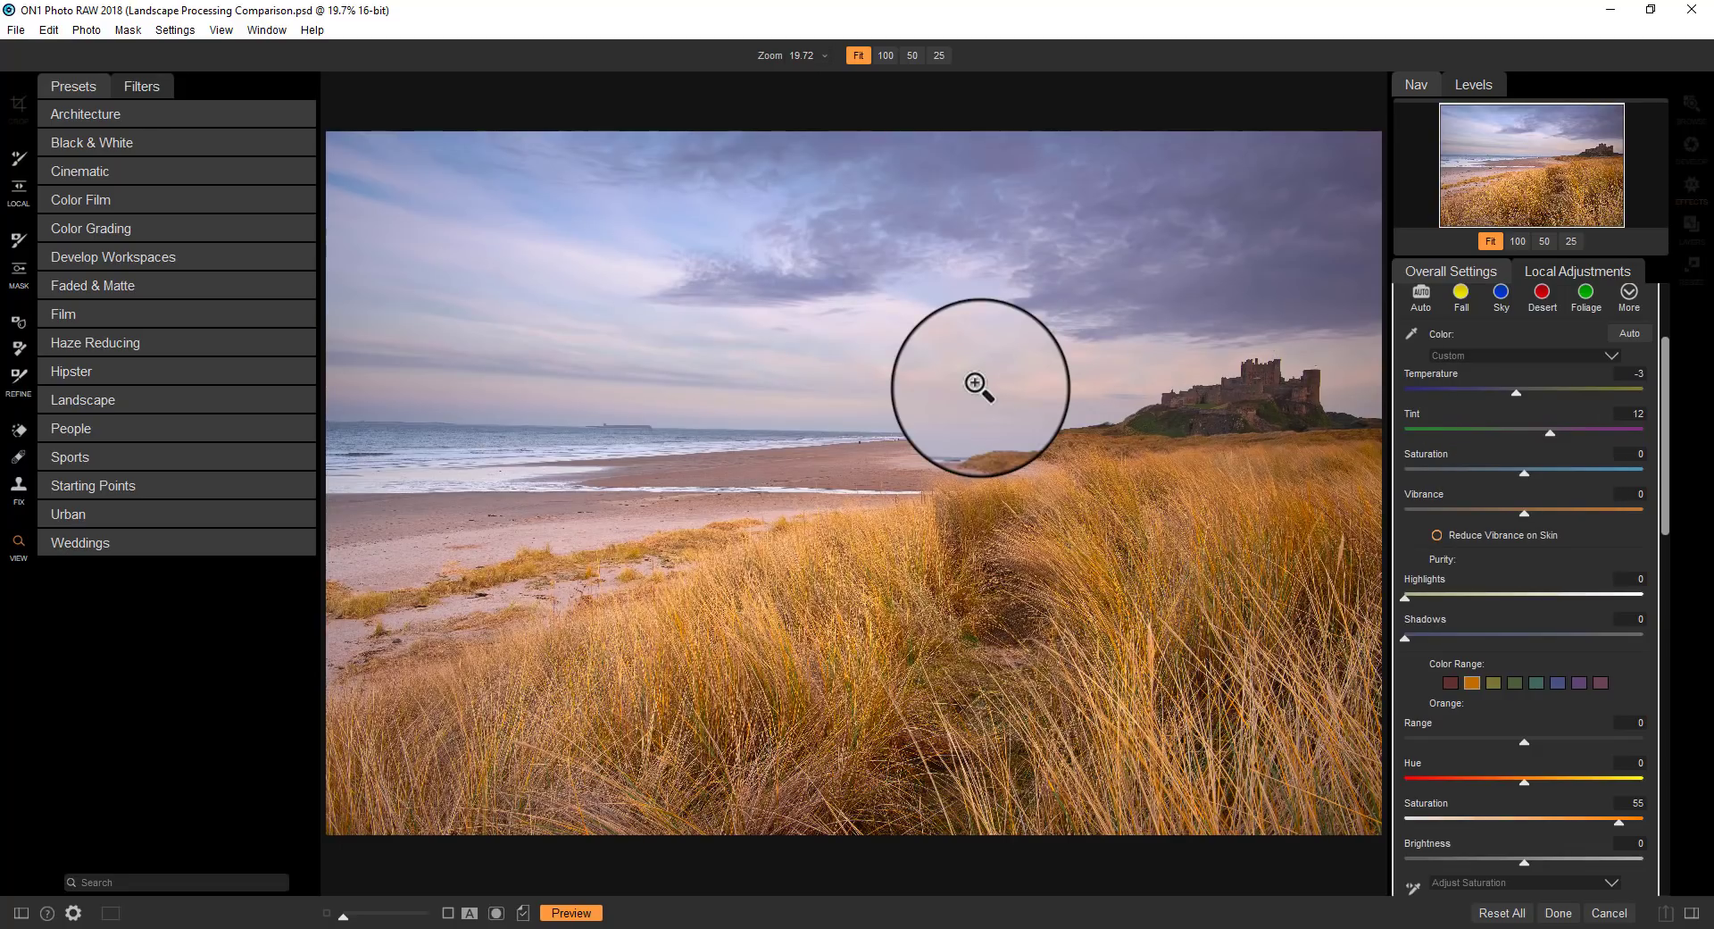
- Place a soft gradient mask across the horizon, angled and positioned to cover the sky
left_click(19, 270)
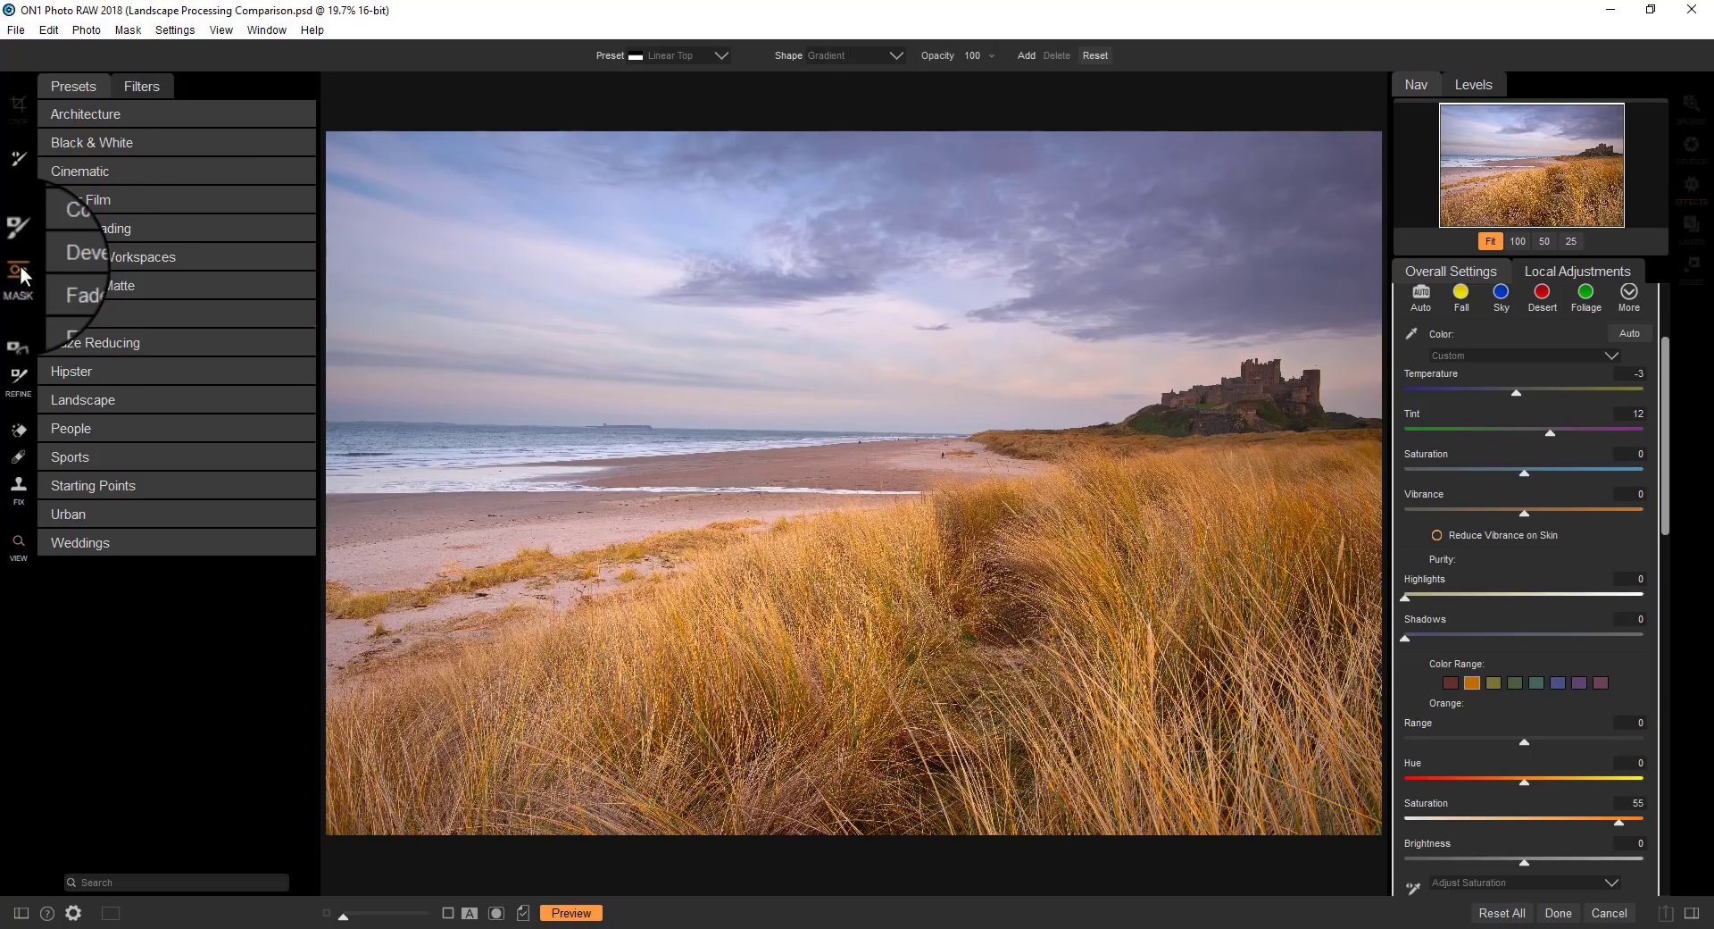
left_click_drag(868, 458, 966, 425)
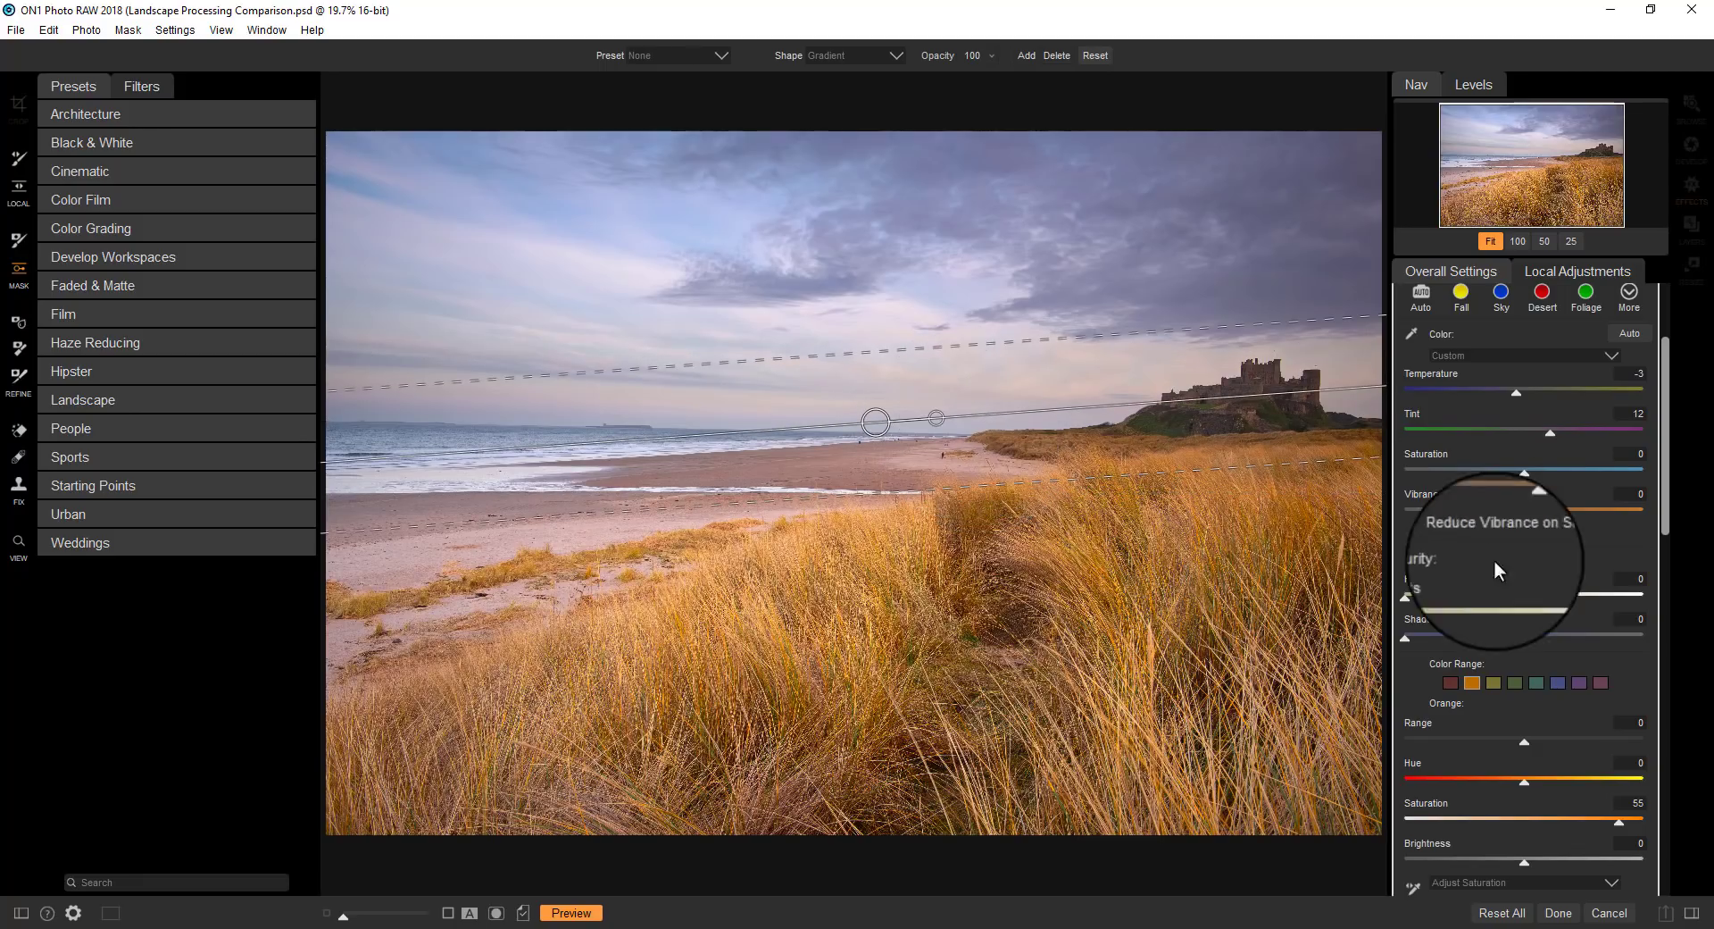
scroll(1502, 582, "up", 3)
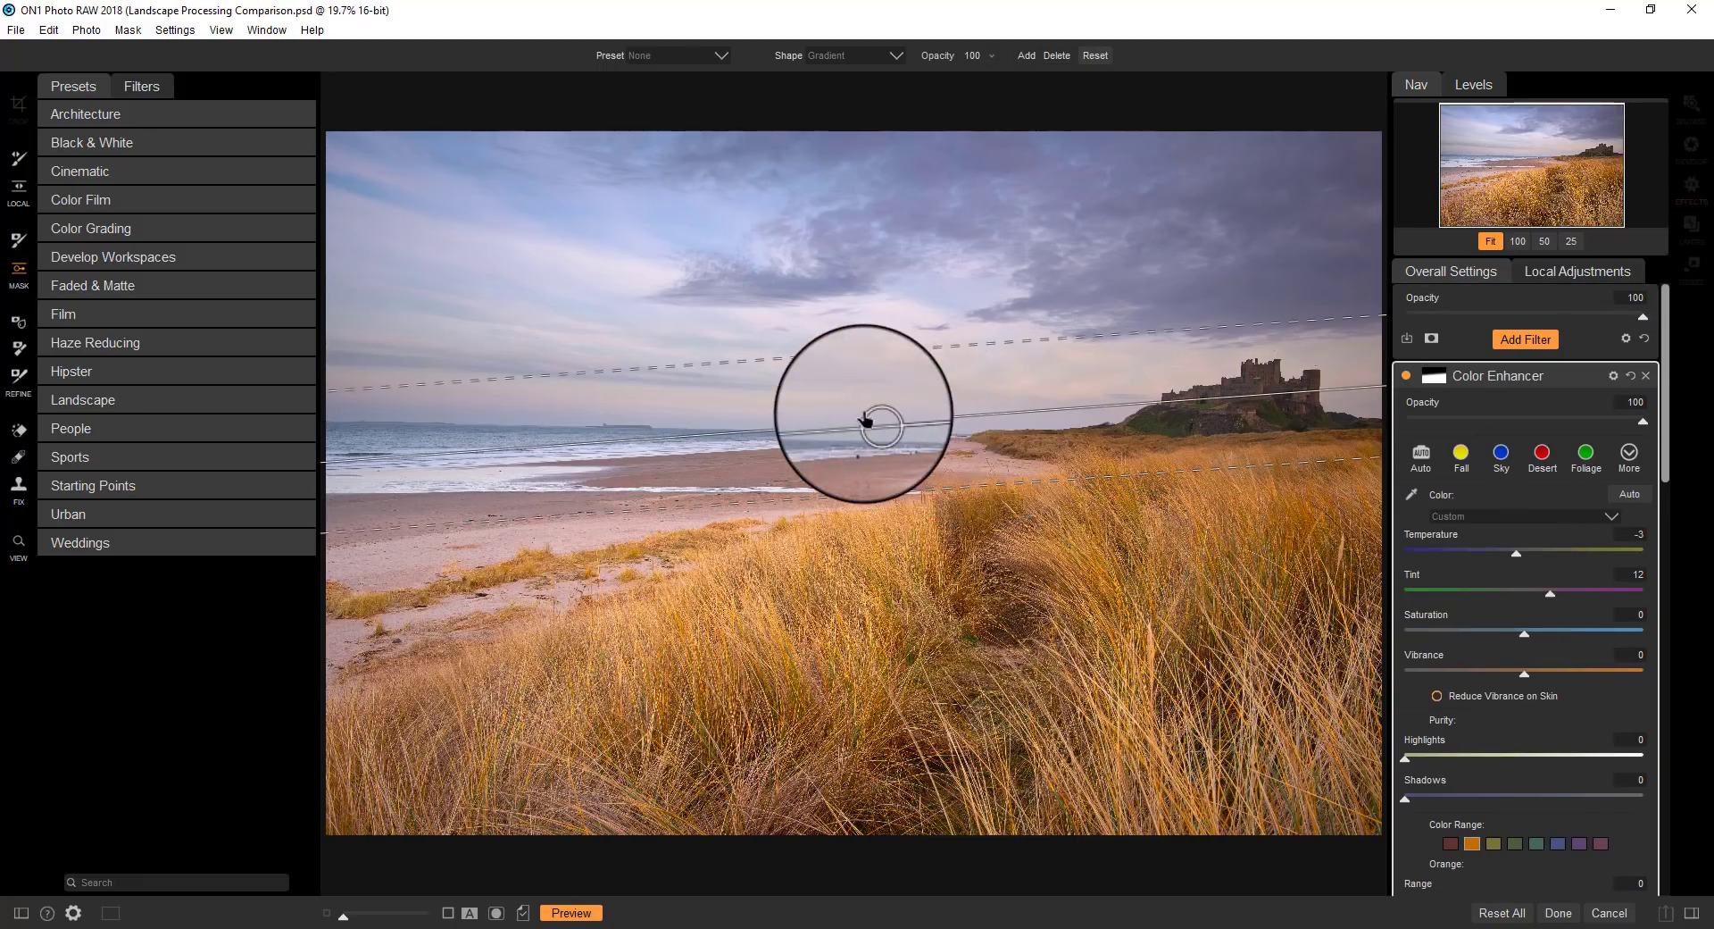
left_click_drag(915, 431, 719, 432)
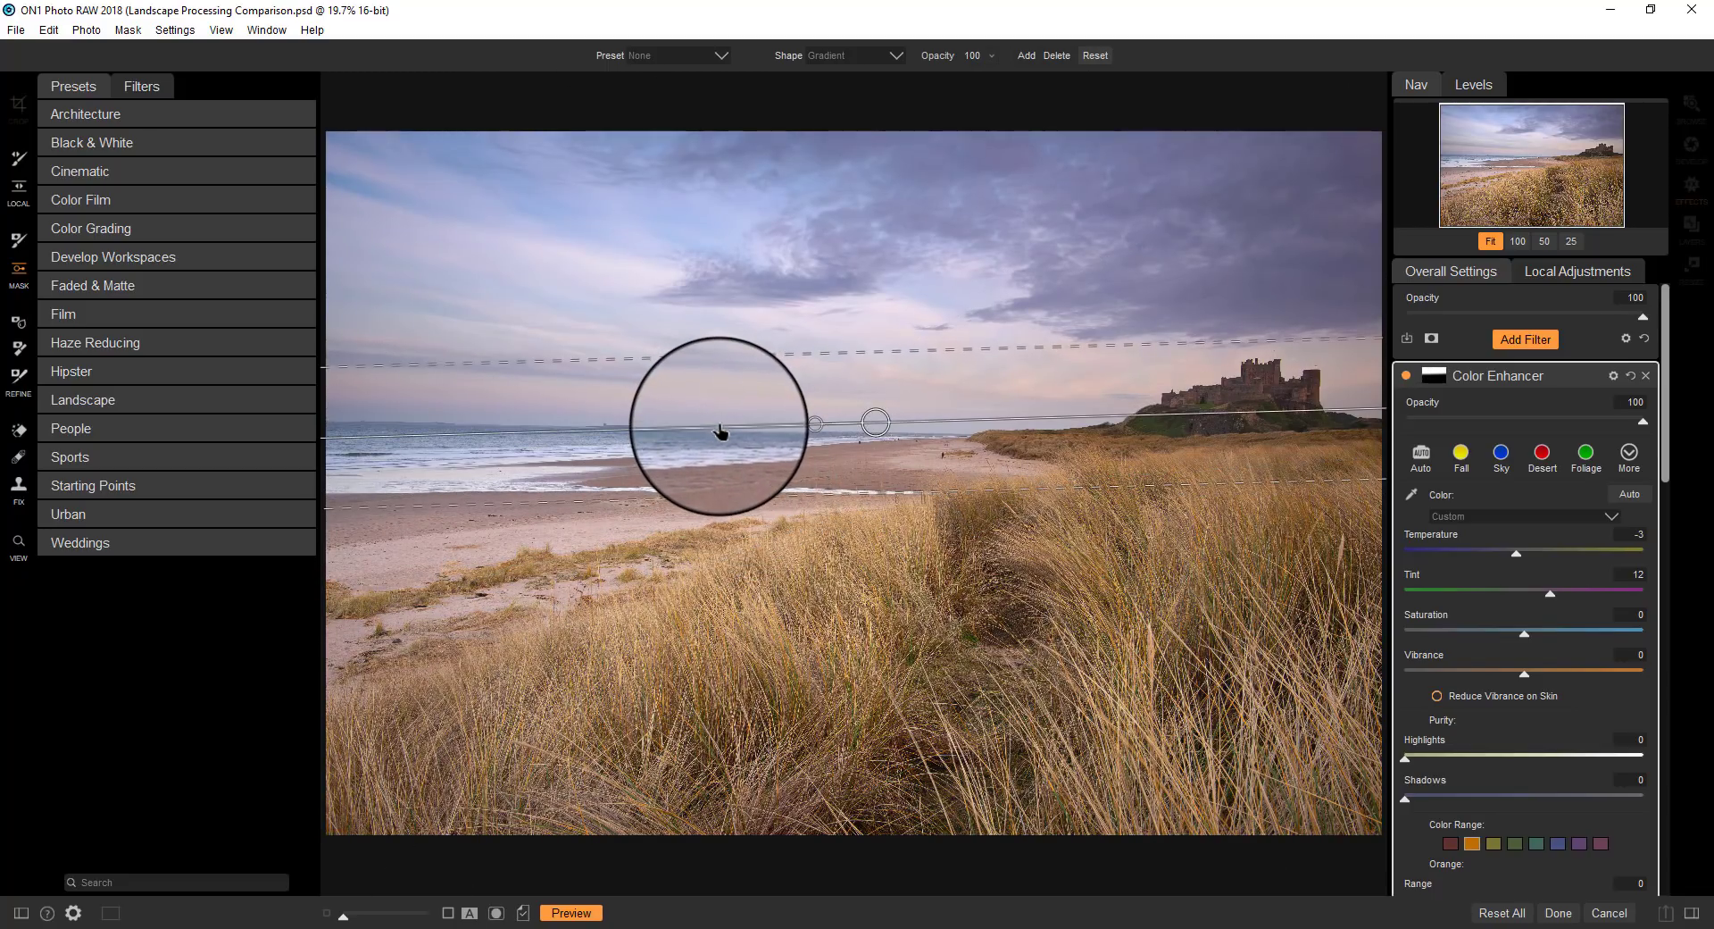
key("ctrl+z")
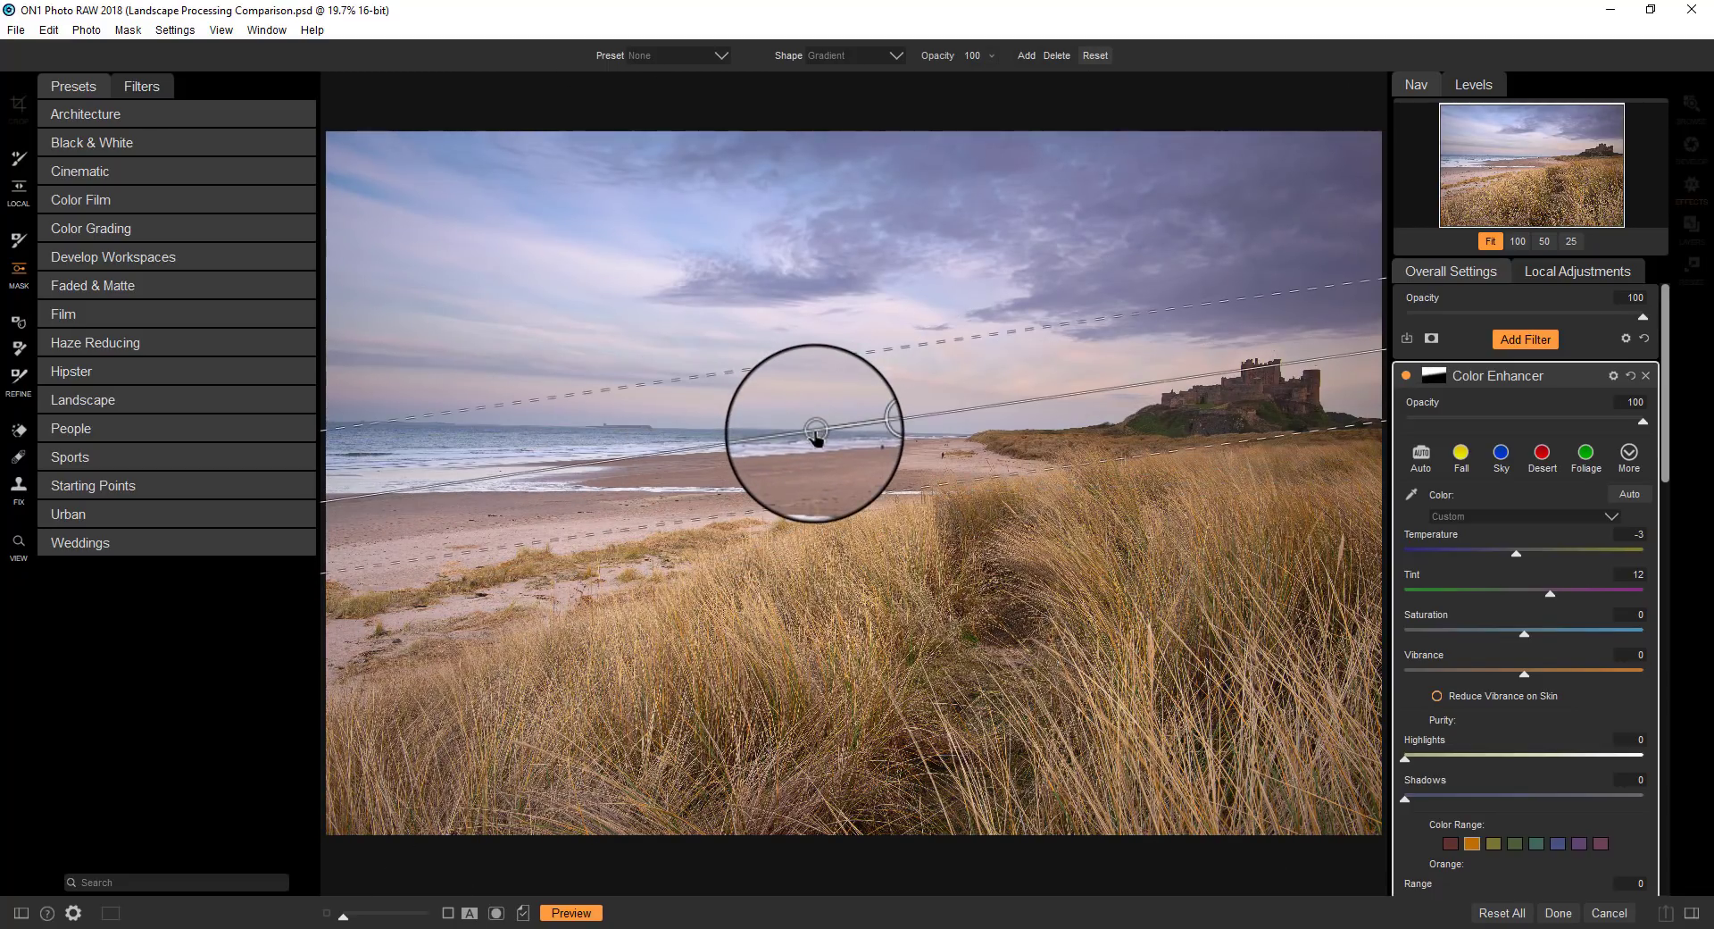
left_click_drag(816, 435, 882, 452)
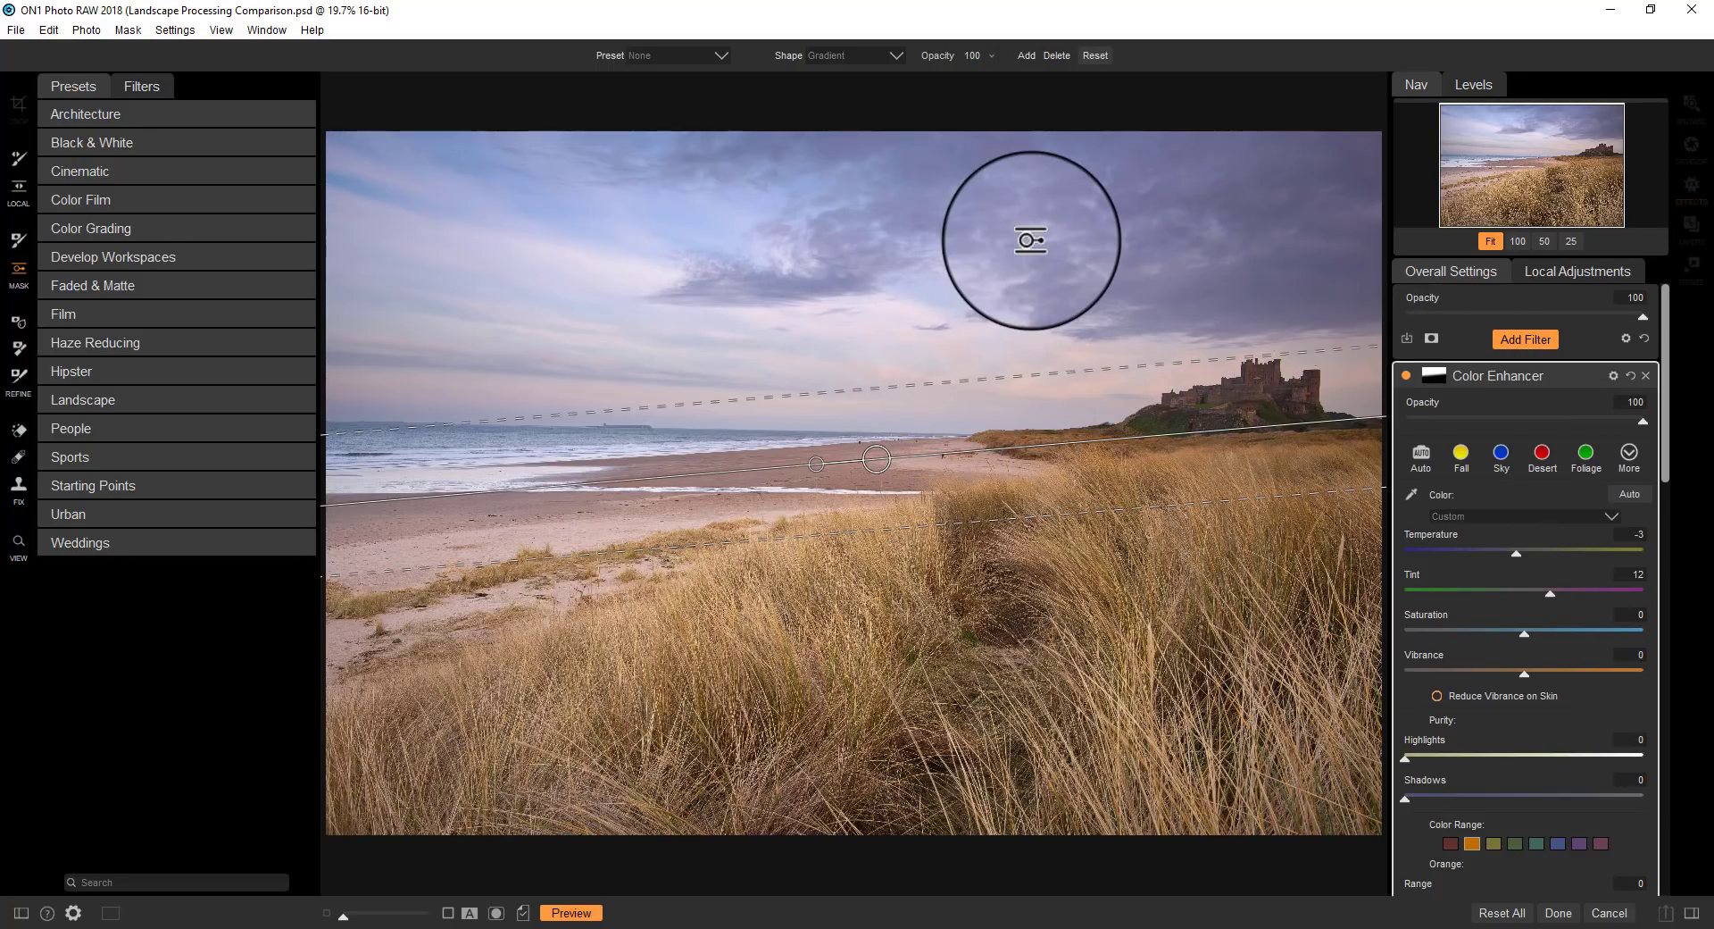
- Preview the Color Enhancer's mask in black and white, then return to the photo
left_click(1435, 375)
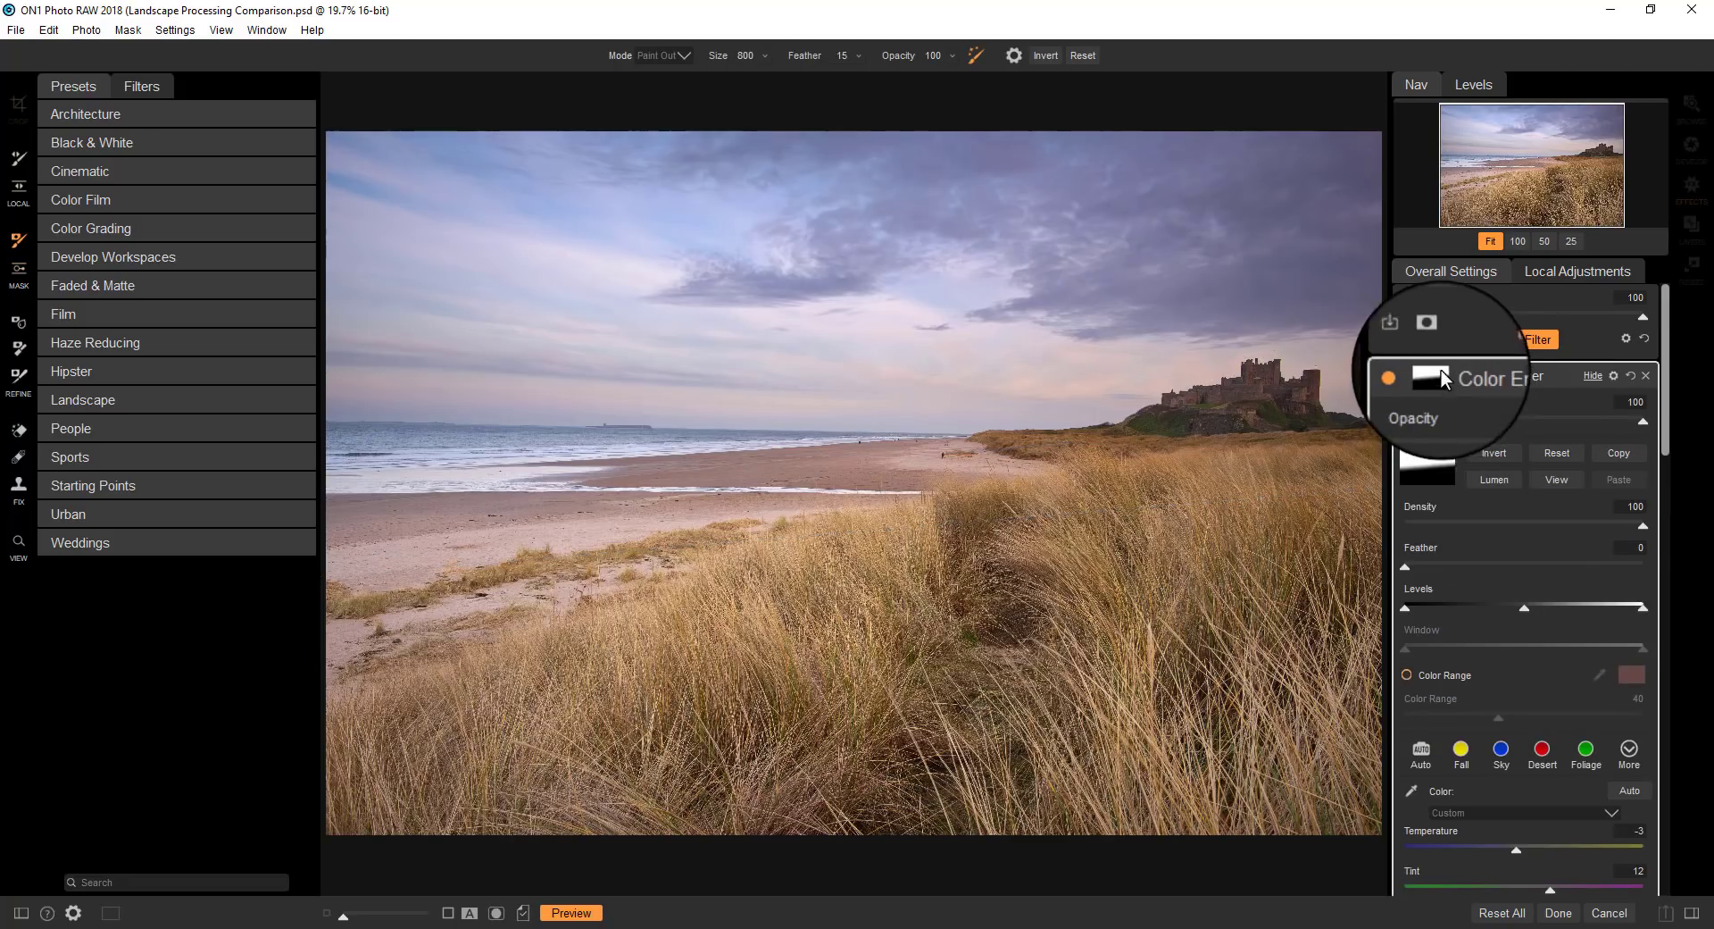
left_click(1544, 480)
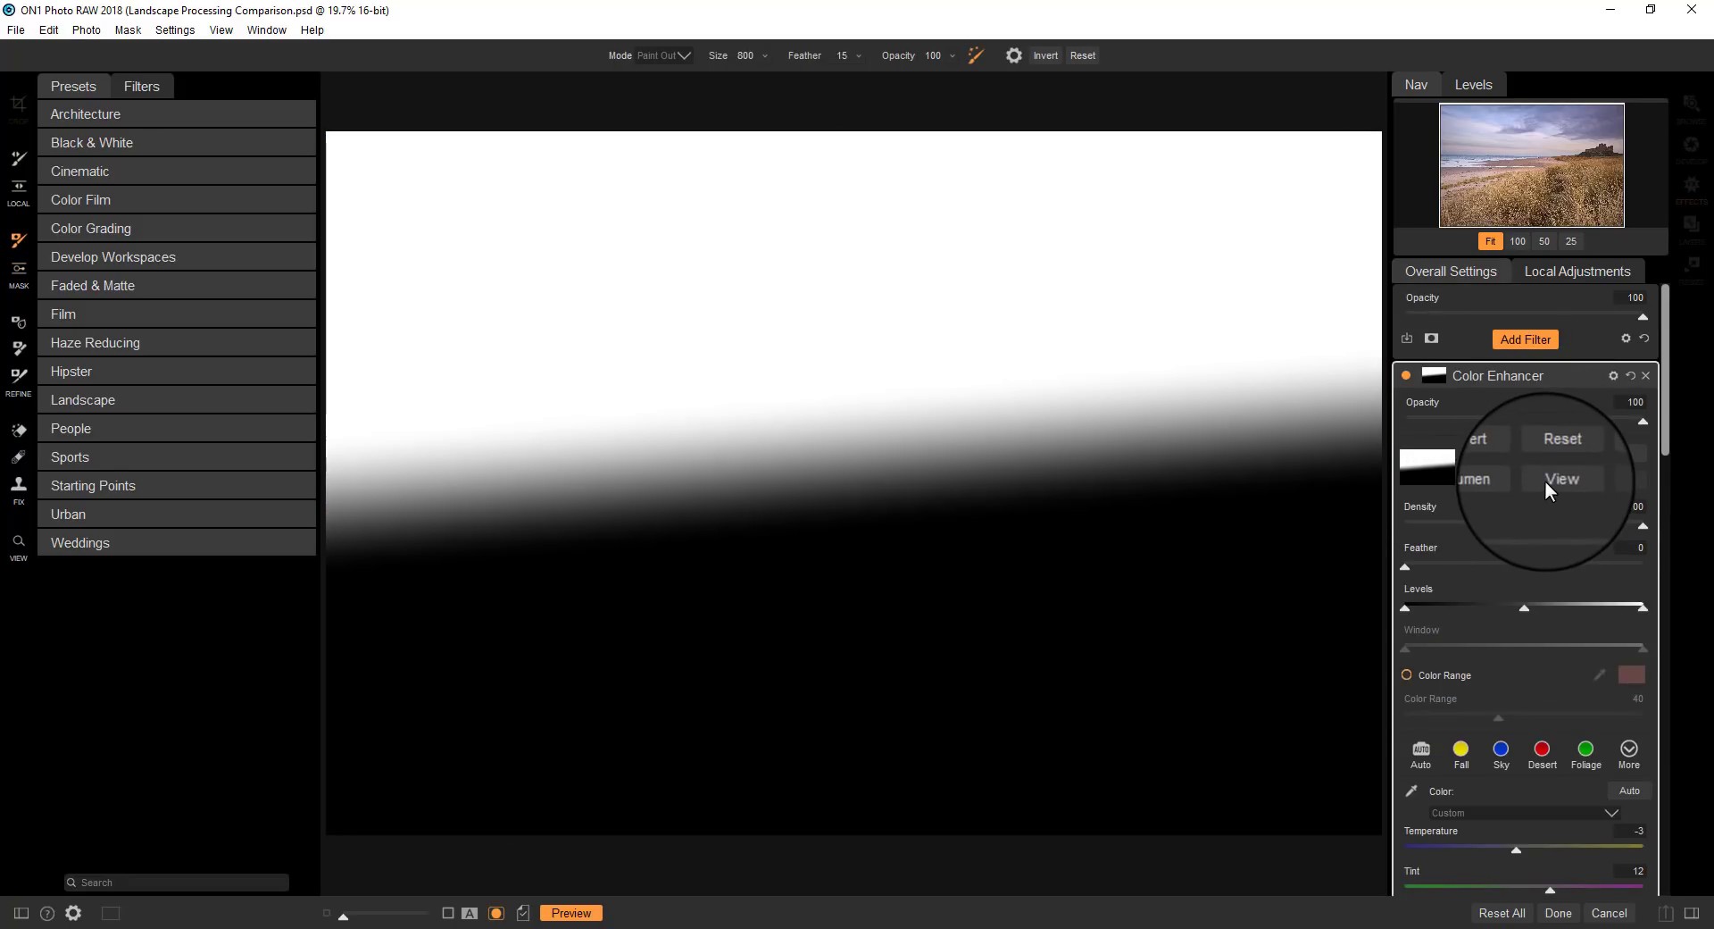
left_click(1545, 481)
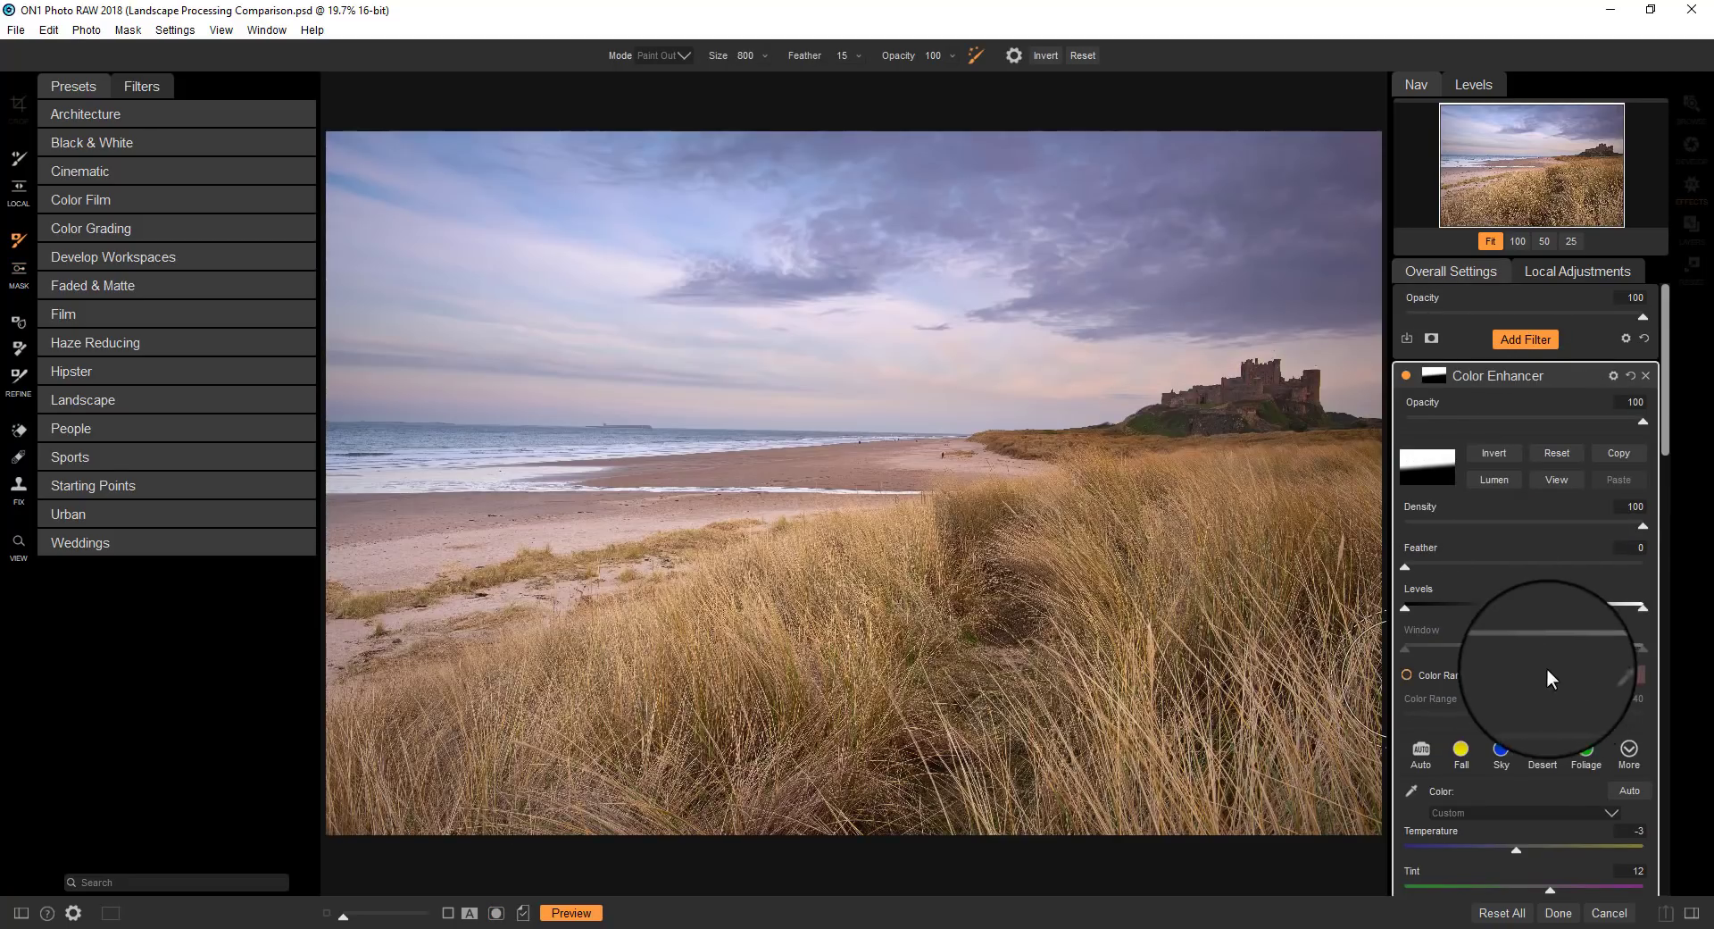
scroll(1549, 677, "down", 5)
- Reset Temperature to 0, adjust vibrance, cut orange saturation to 30 and shift orange hue toward red
left_click(1527, 525)
left_click_drag(1525, 533, 1523, 531)
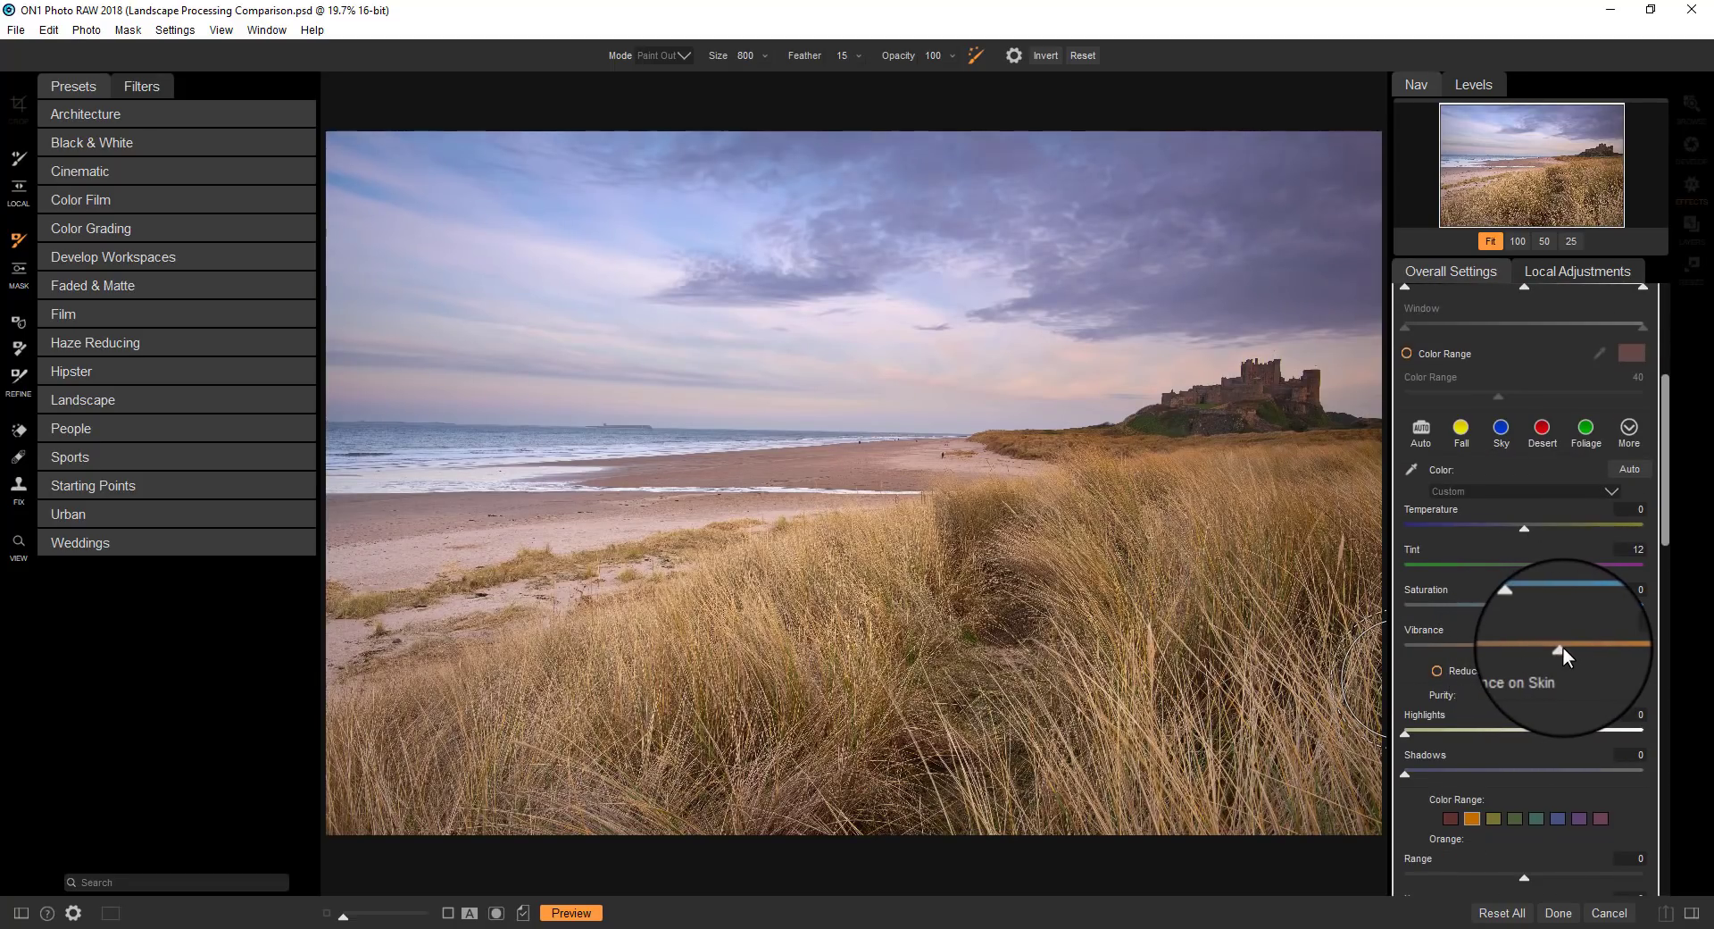
left_click_drag(1562, 646, 1528, 608)
scroll(1528, 687, "down", 3)
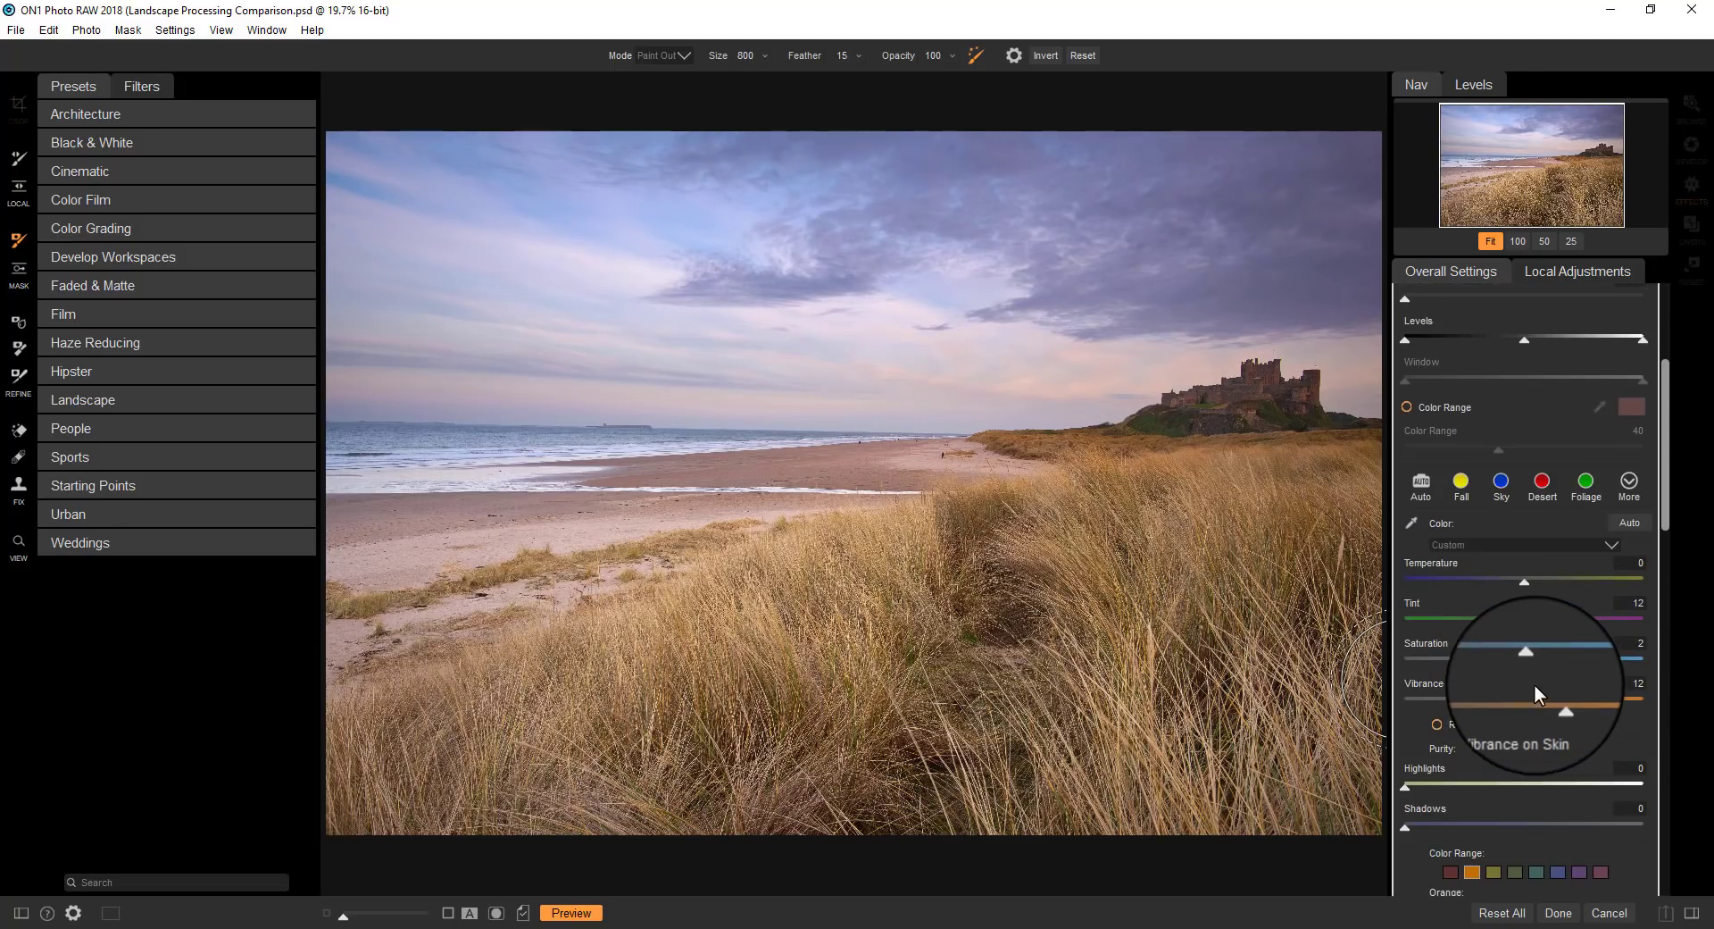
scroll(1518, 668, "down", 2)
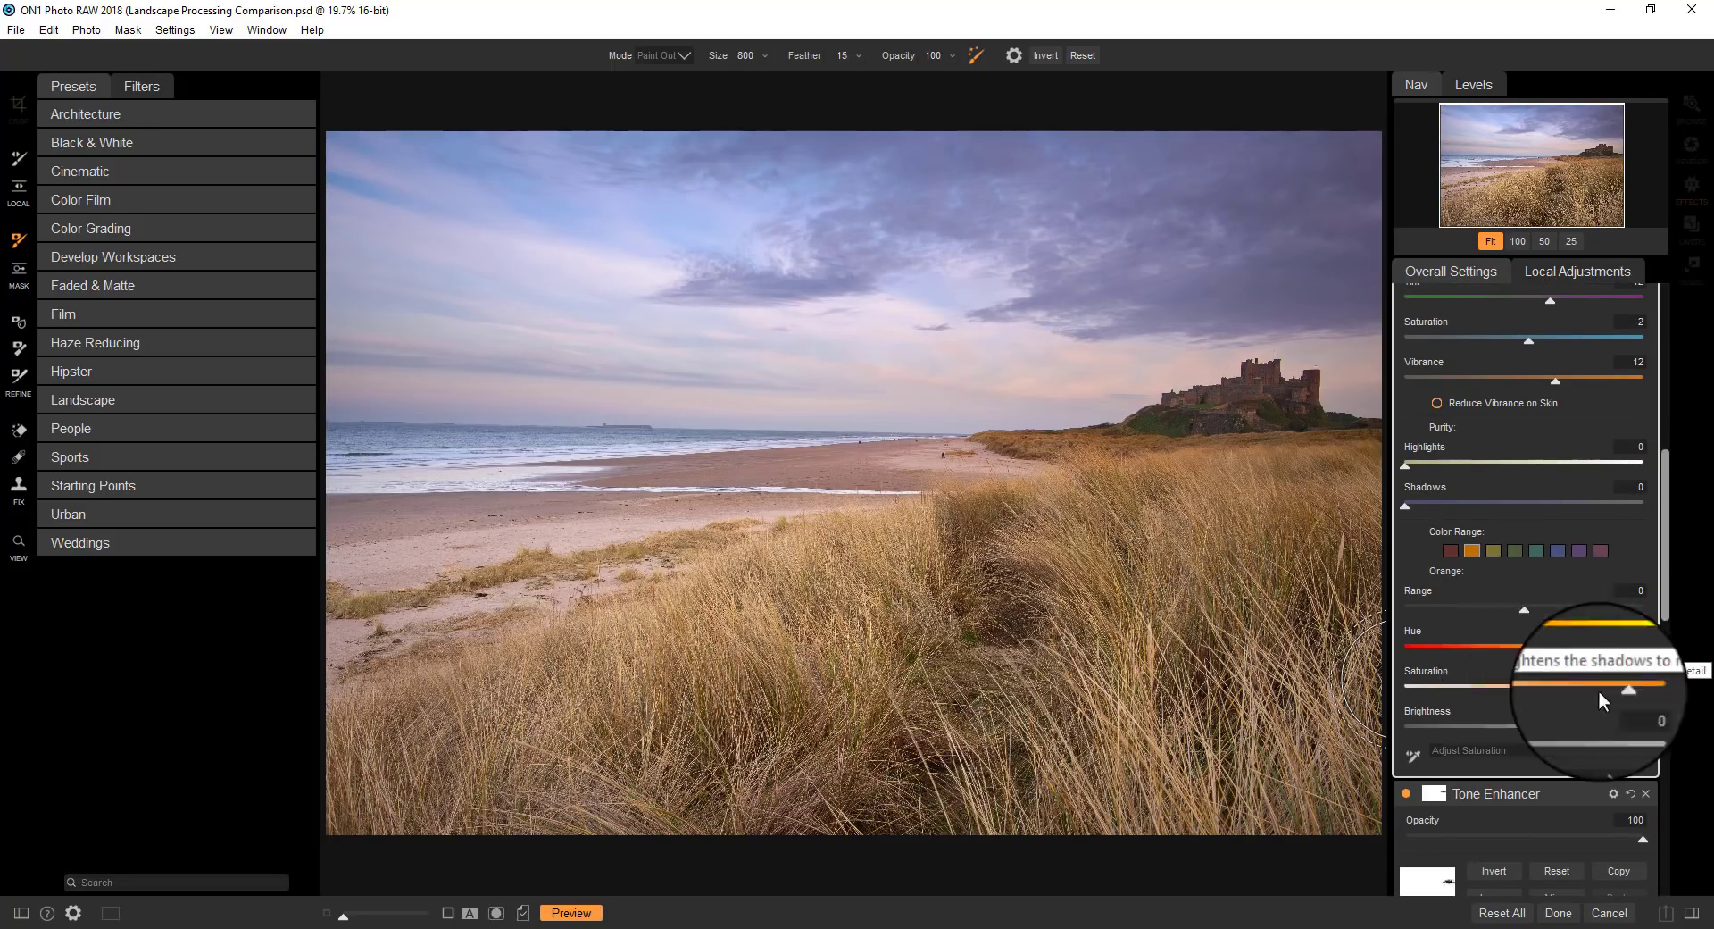
left_click_drag(1616, 688, 1588, 692)
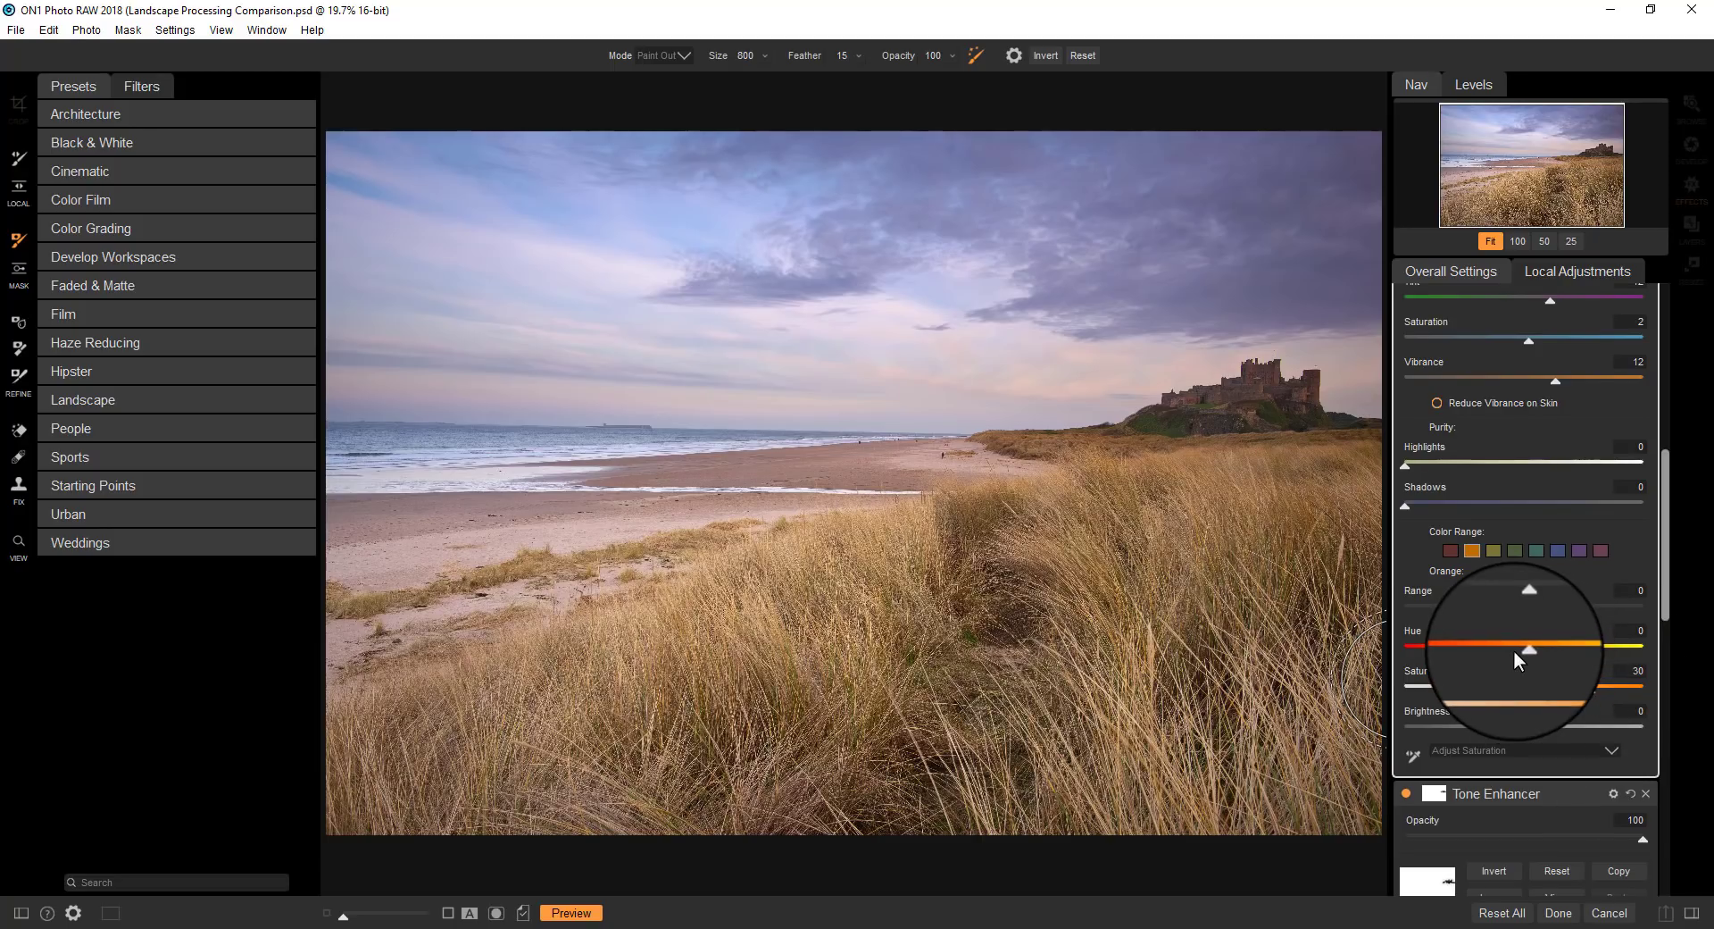
left_click_drag(1519, 650, 1475, 650)
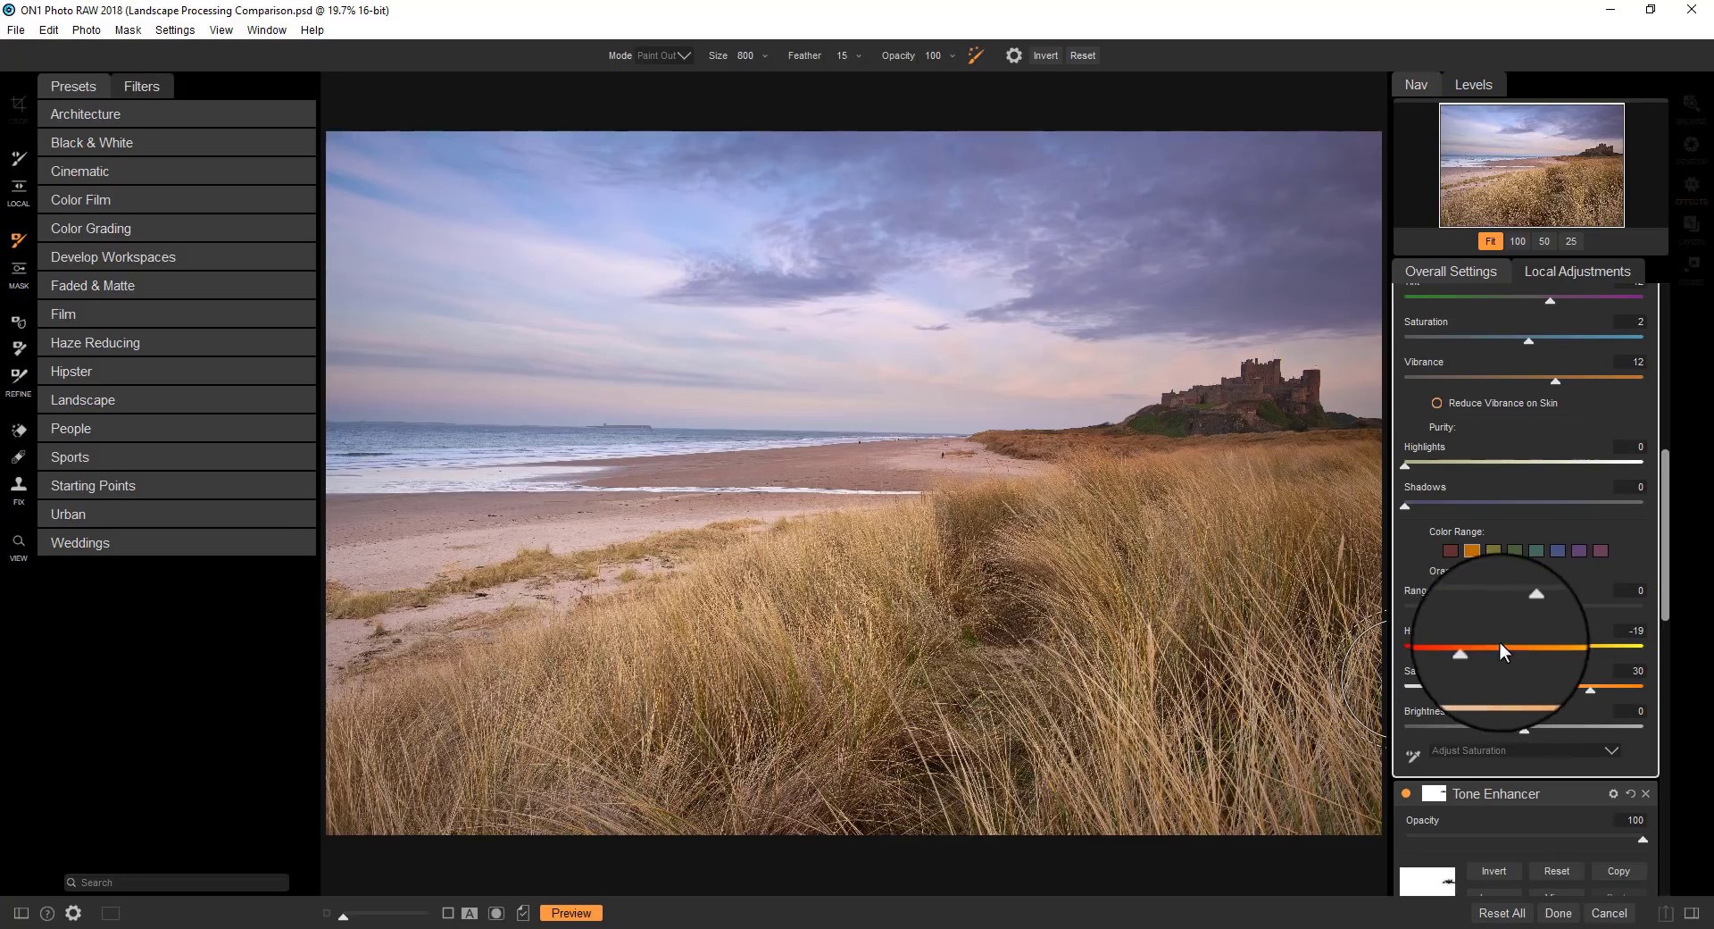
- Raise magenta saturation slightly, shift its hue, and darken magenta to -19 brightness
left_click(1601, 550)
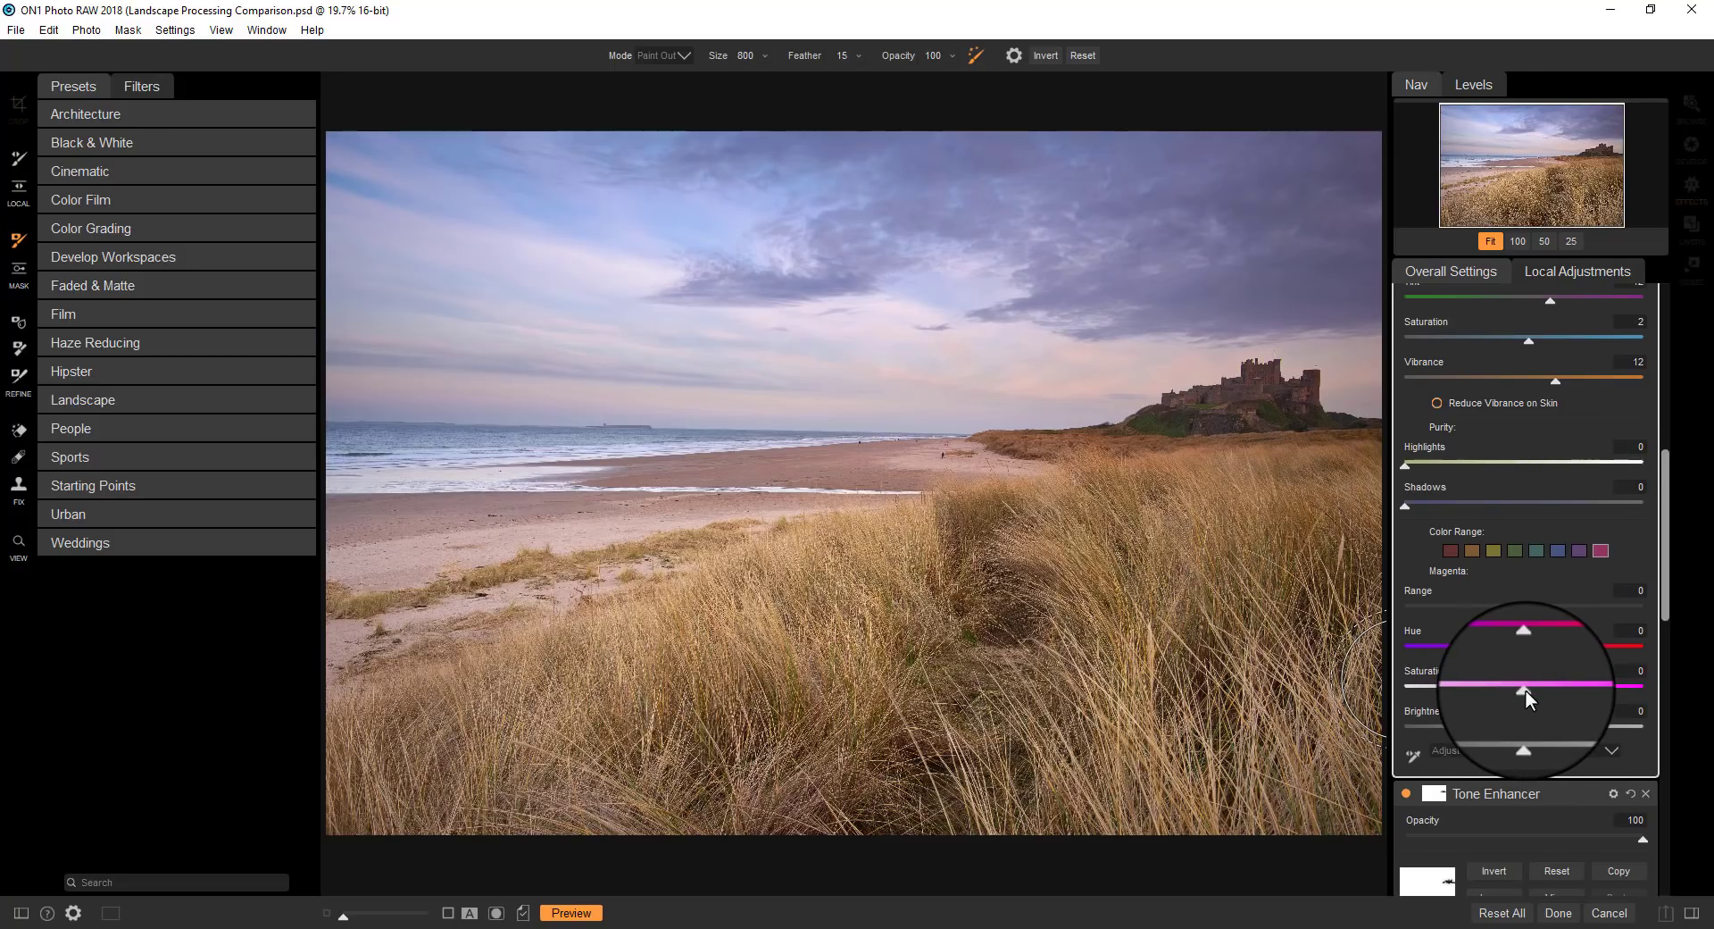
left_click_drag(1525, 689, 1577, 692)
left_click_drag(1484, 657, 1489, 662)
left_click_drag(1525, 728, 1475, 736)
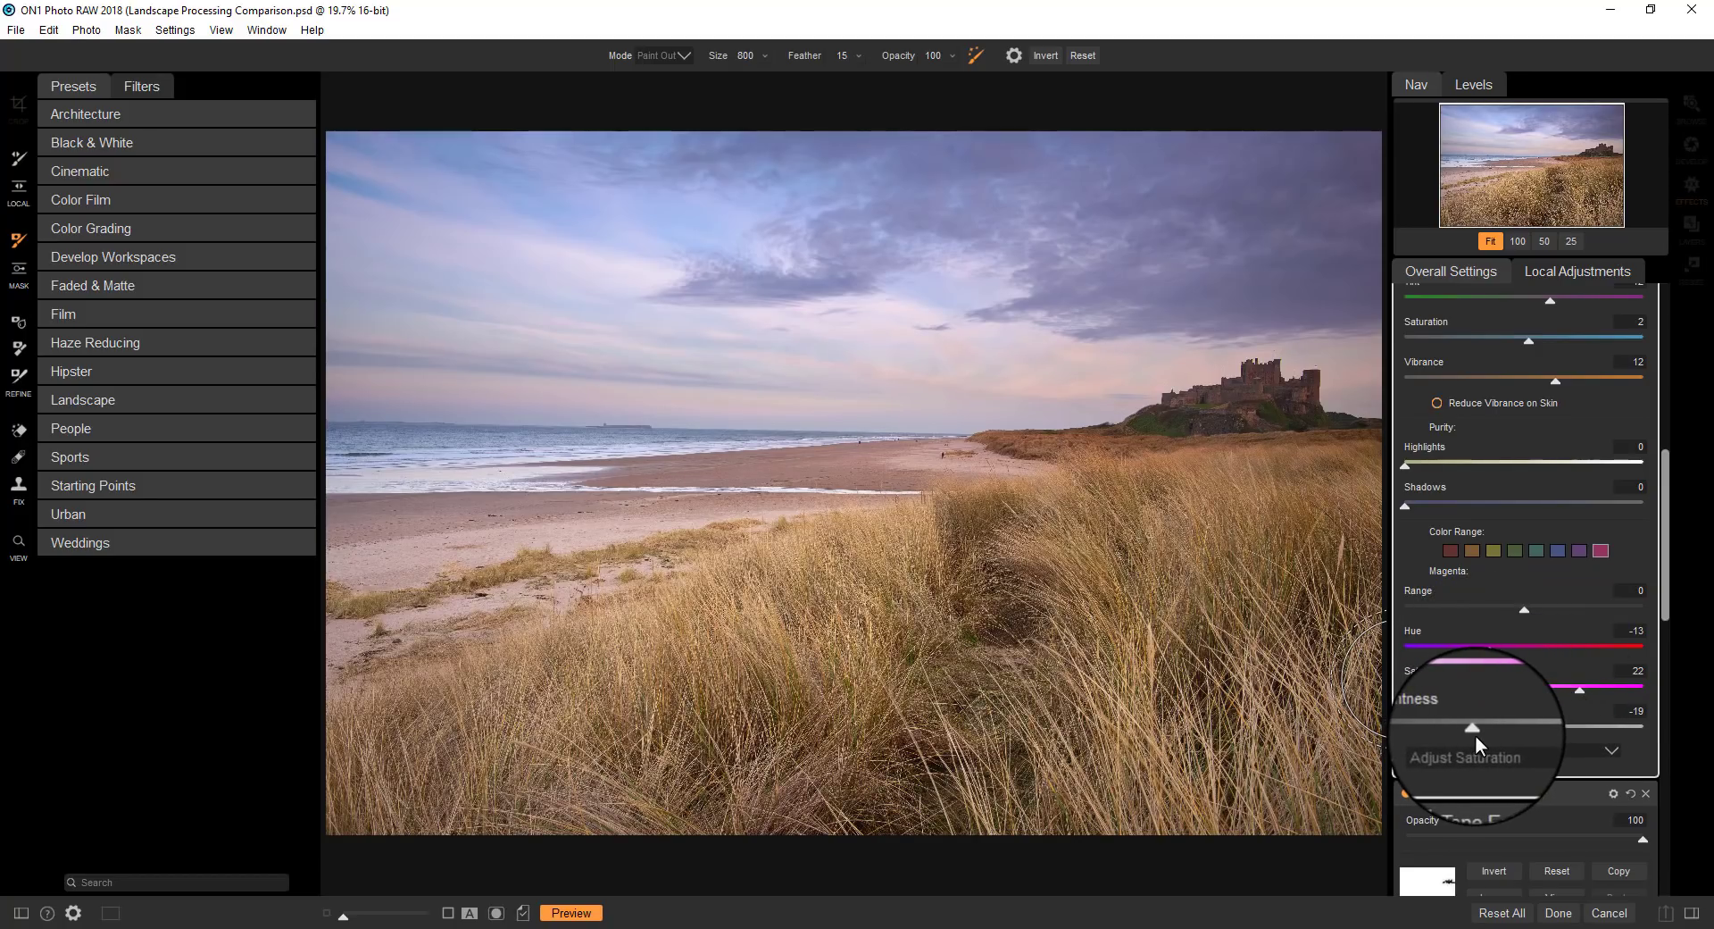
- Set reds to Saturation 10, Hue -12 and Brightness -16
left_click(1450, 550)
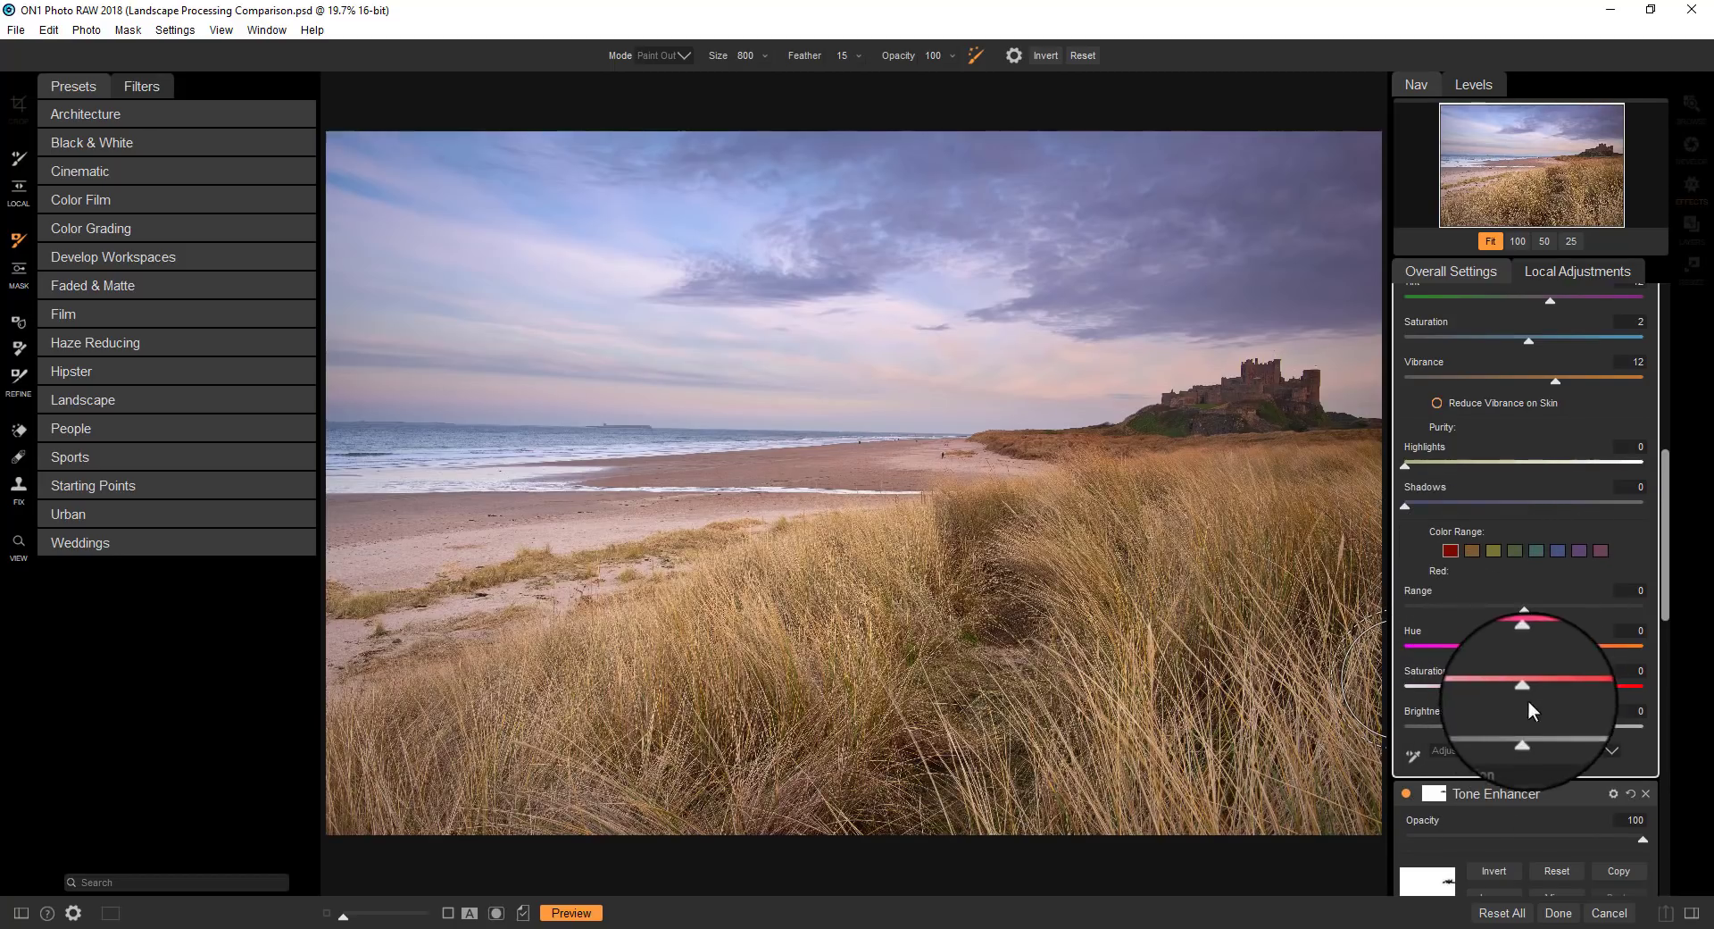
left_click_drag(1521, 686, 1568, 690)
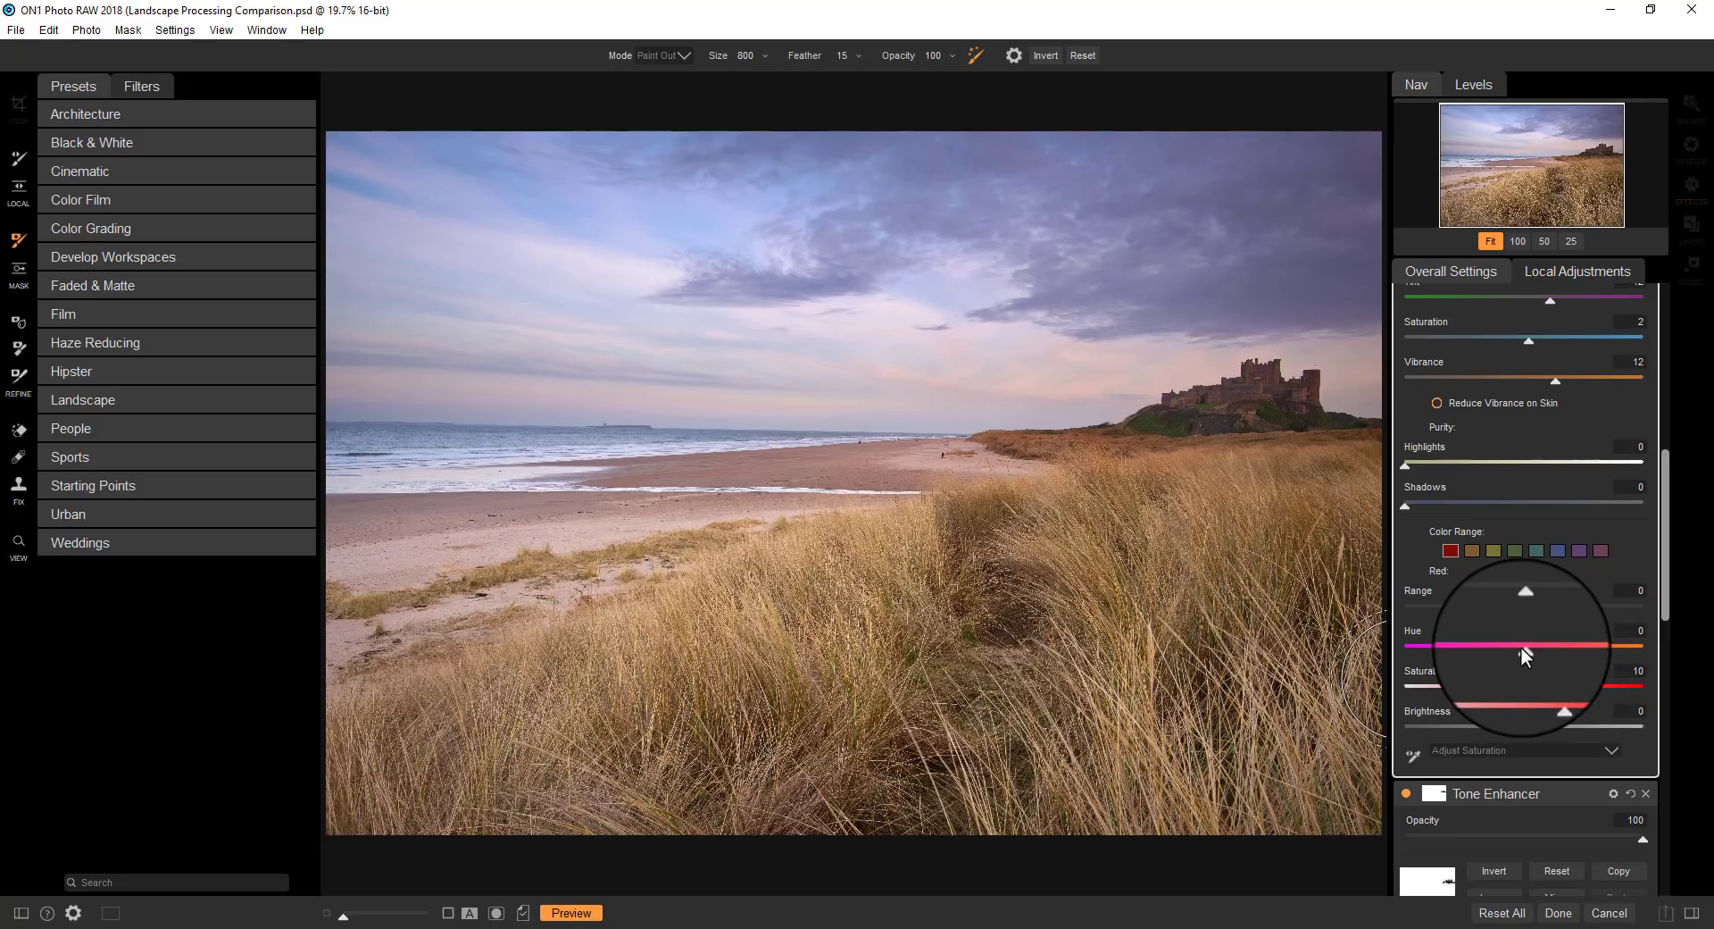
left_click_drag(1521, 646, 1493, 650)
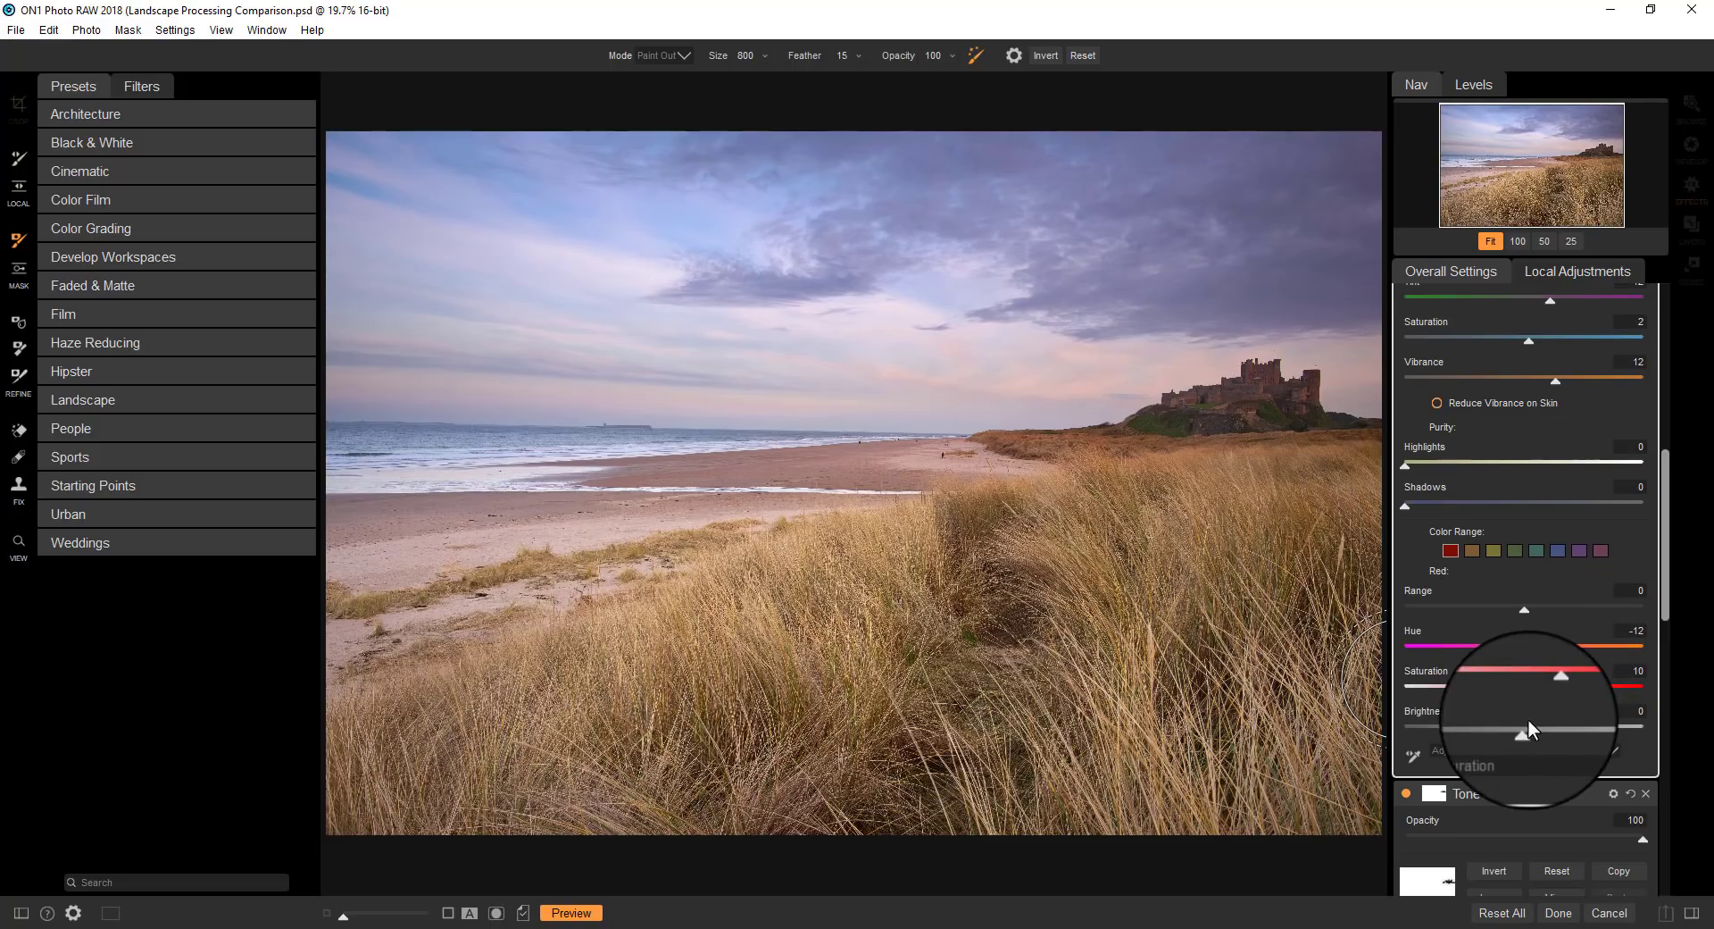
left_click_drag(1525, 726, 1482, 730)
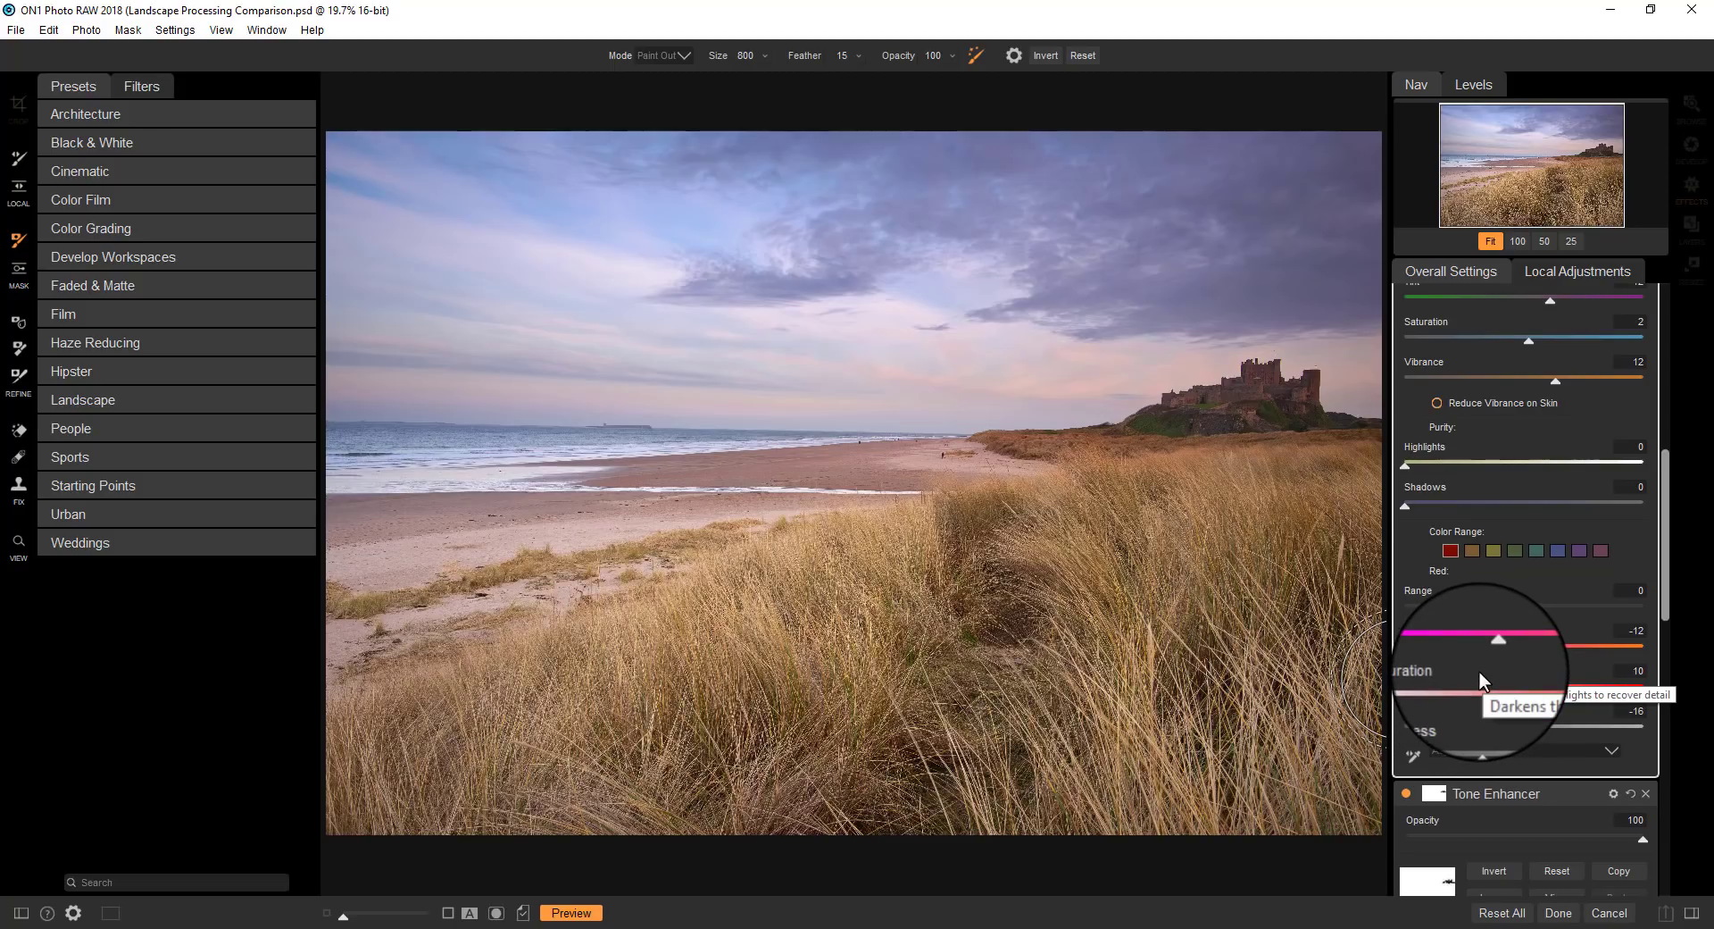
- Toggle the Color Enhancer filter off and back on to compare its effect
scroll(1528, 442, "up", 4)
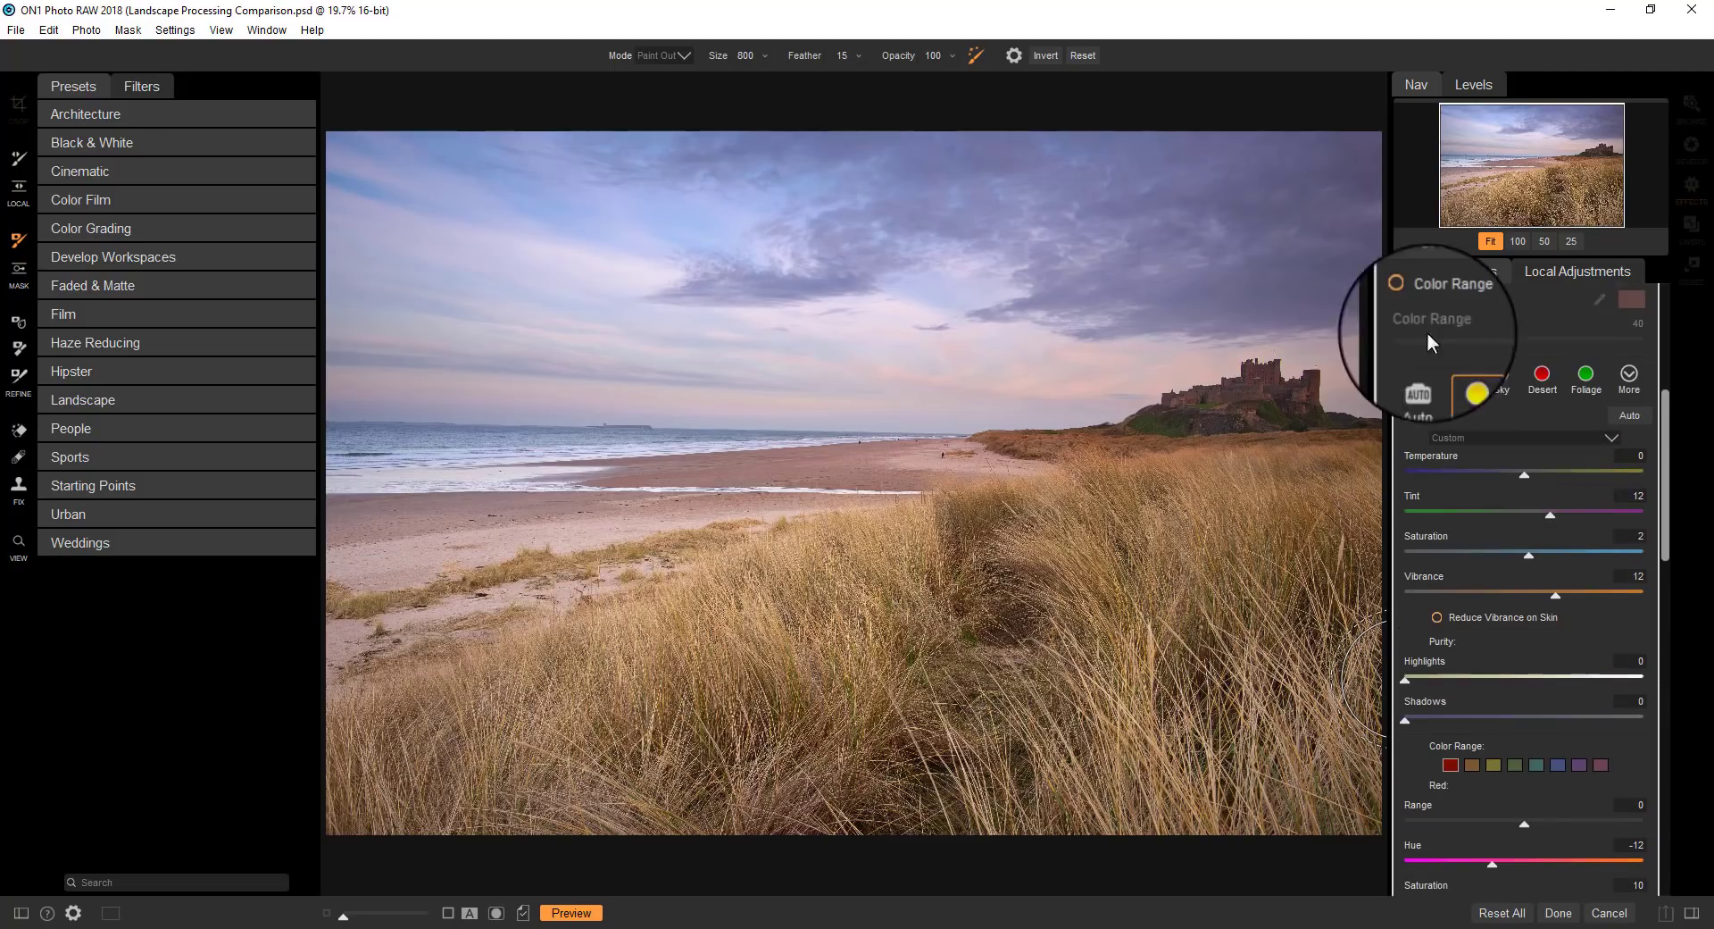
scroll(1428, 317, "up", 7)
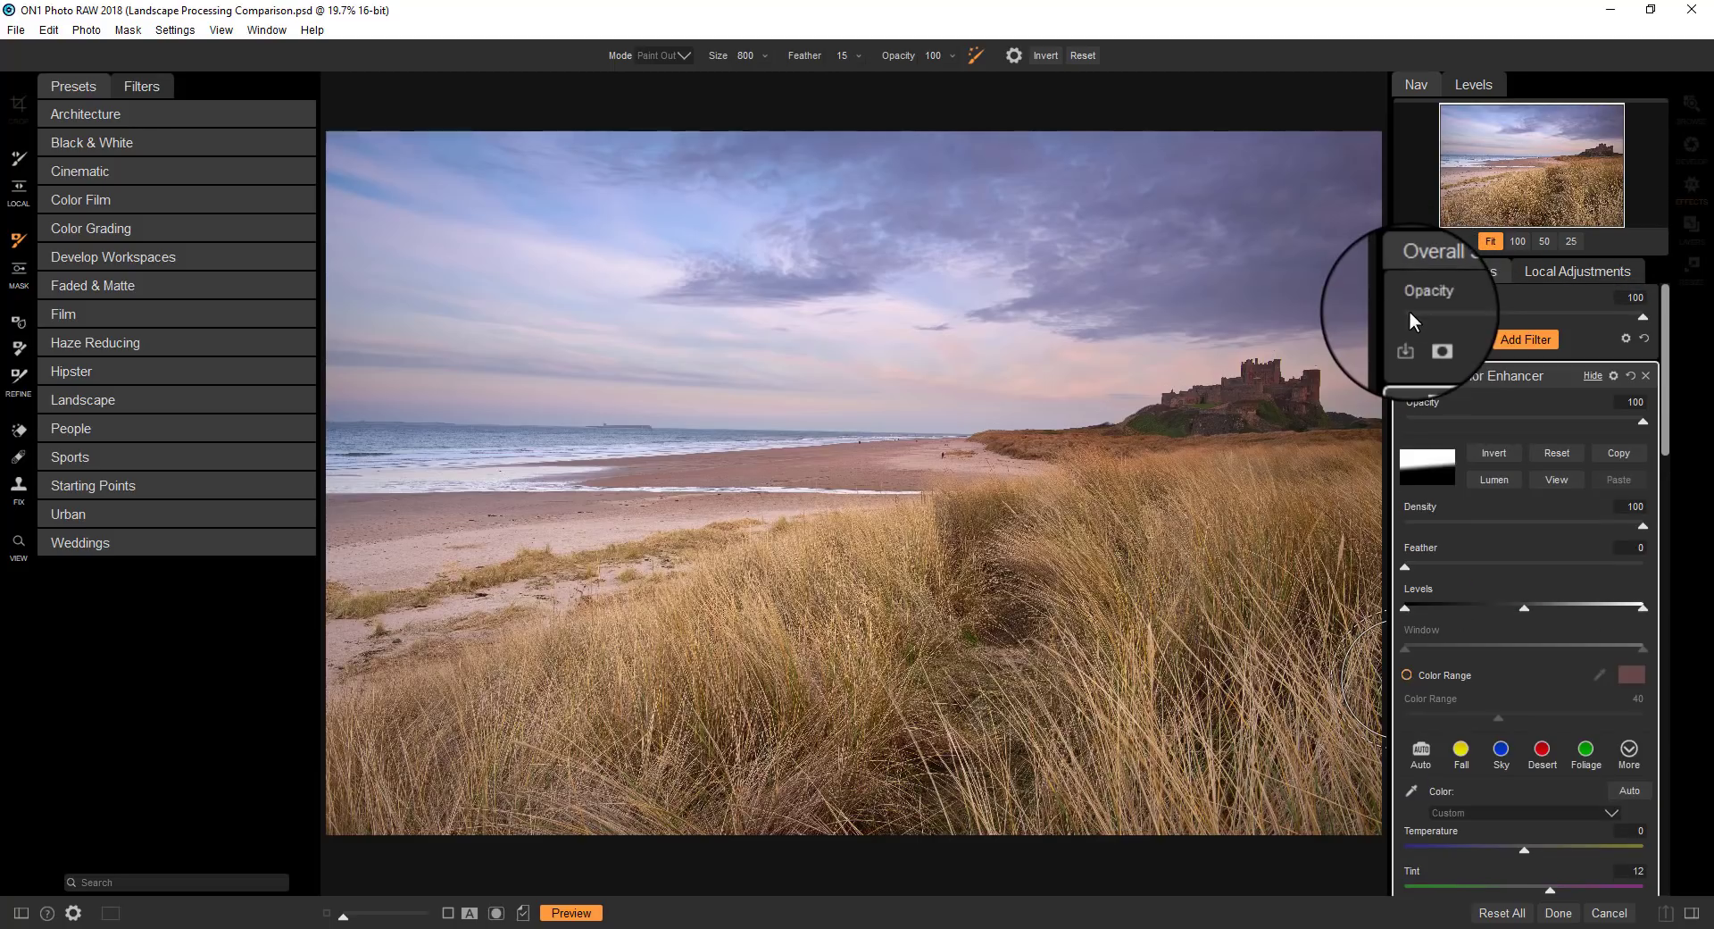
left_click(1406, 376)
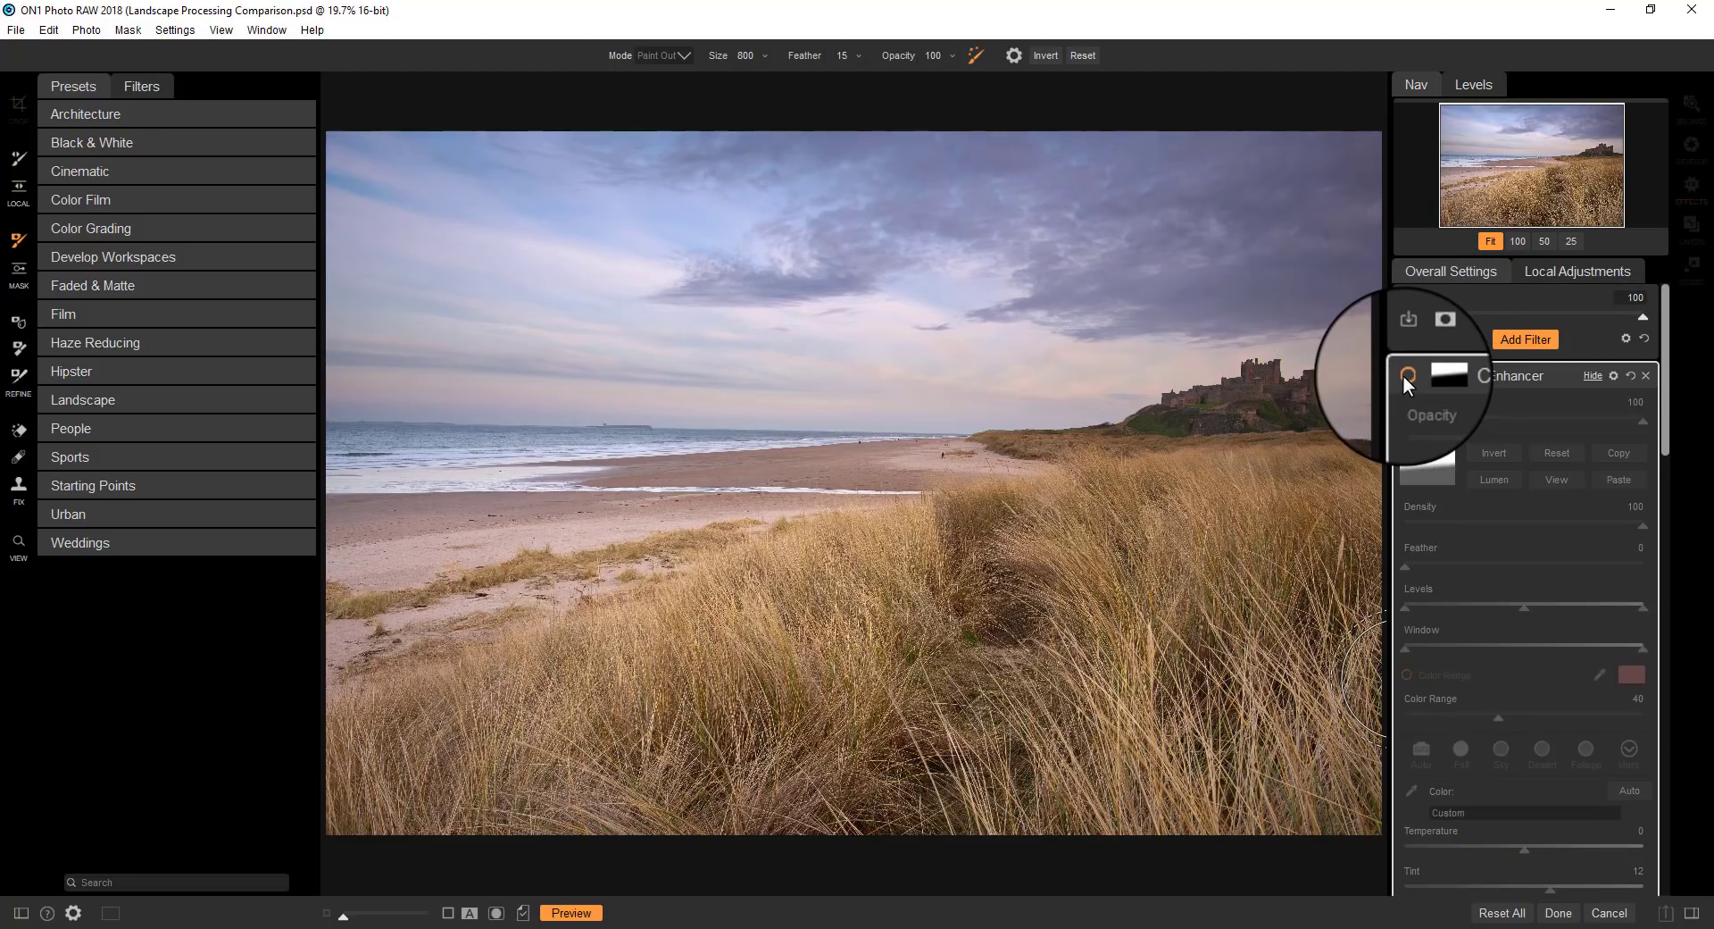
left_click(1406, 375)
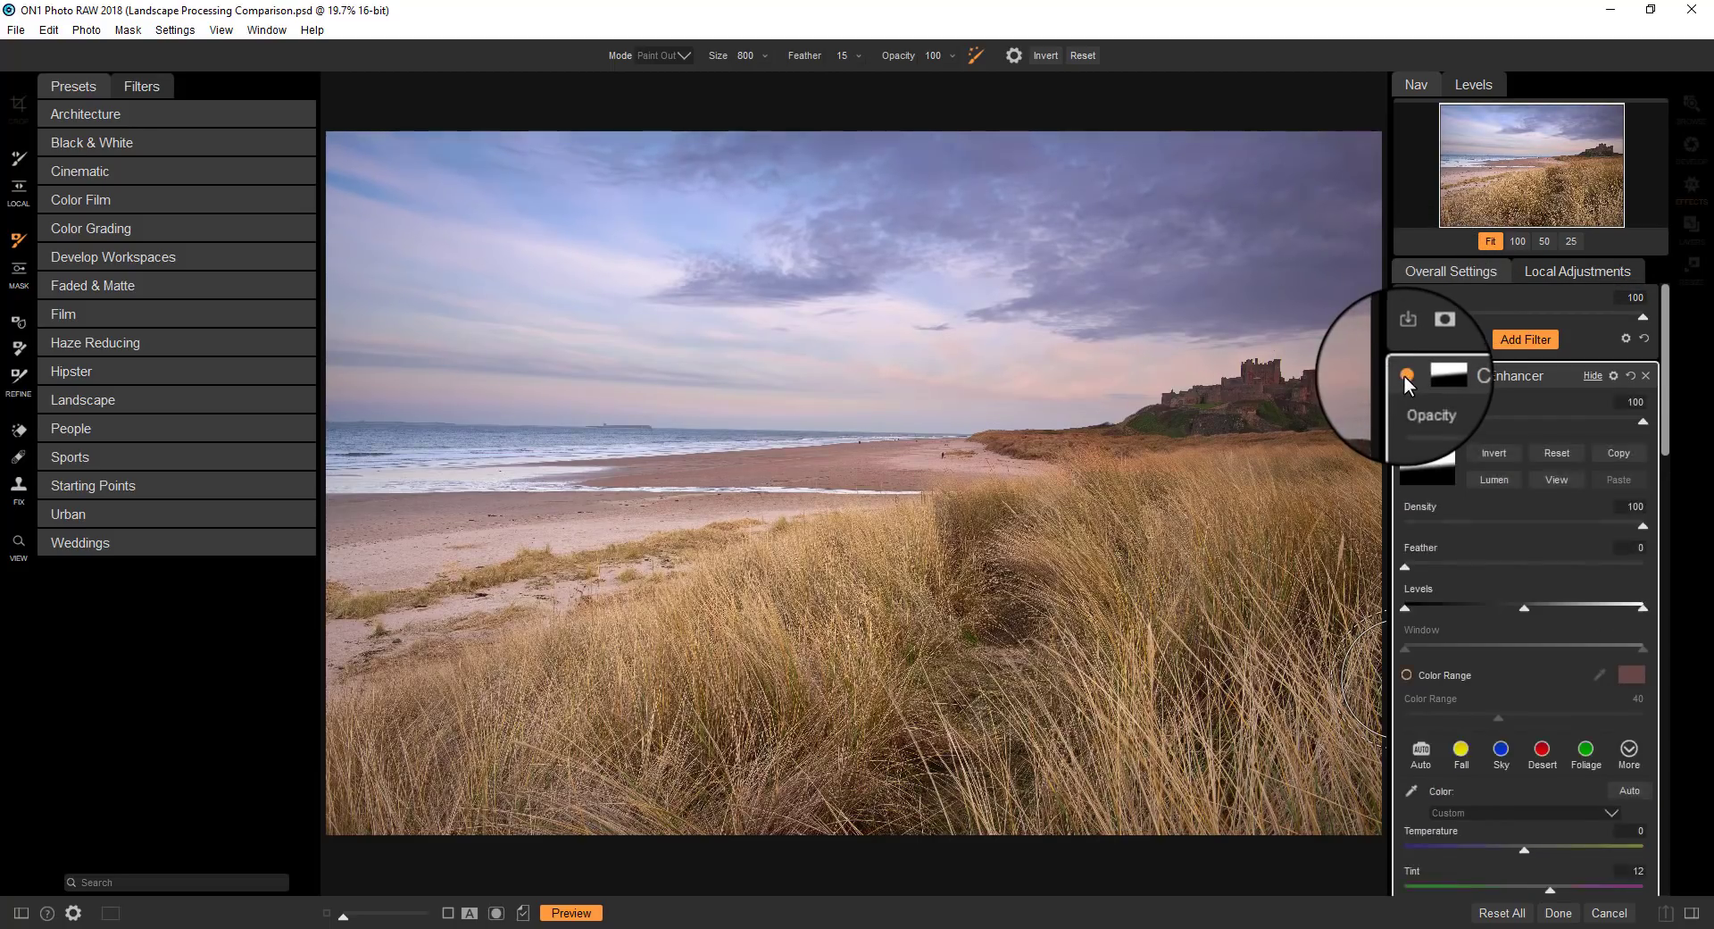
- Raise the Color Enhancer's overall Saturation to 11
scroll(1573, 506, "down", 1)
scroll(1581, 513, "down", 5)
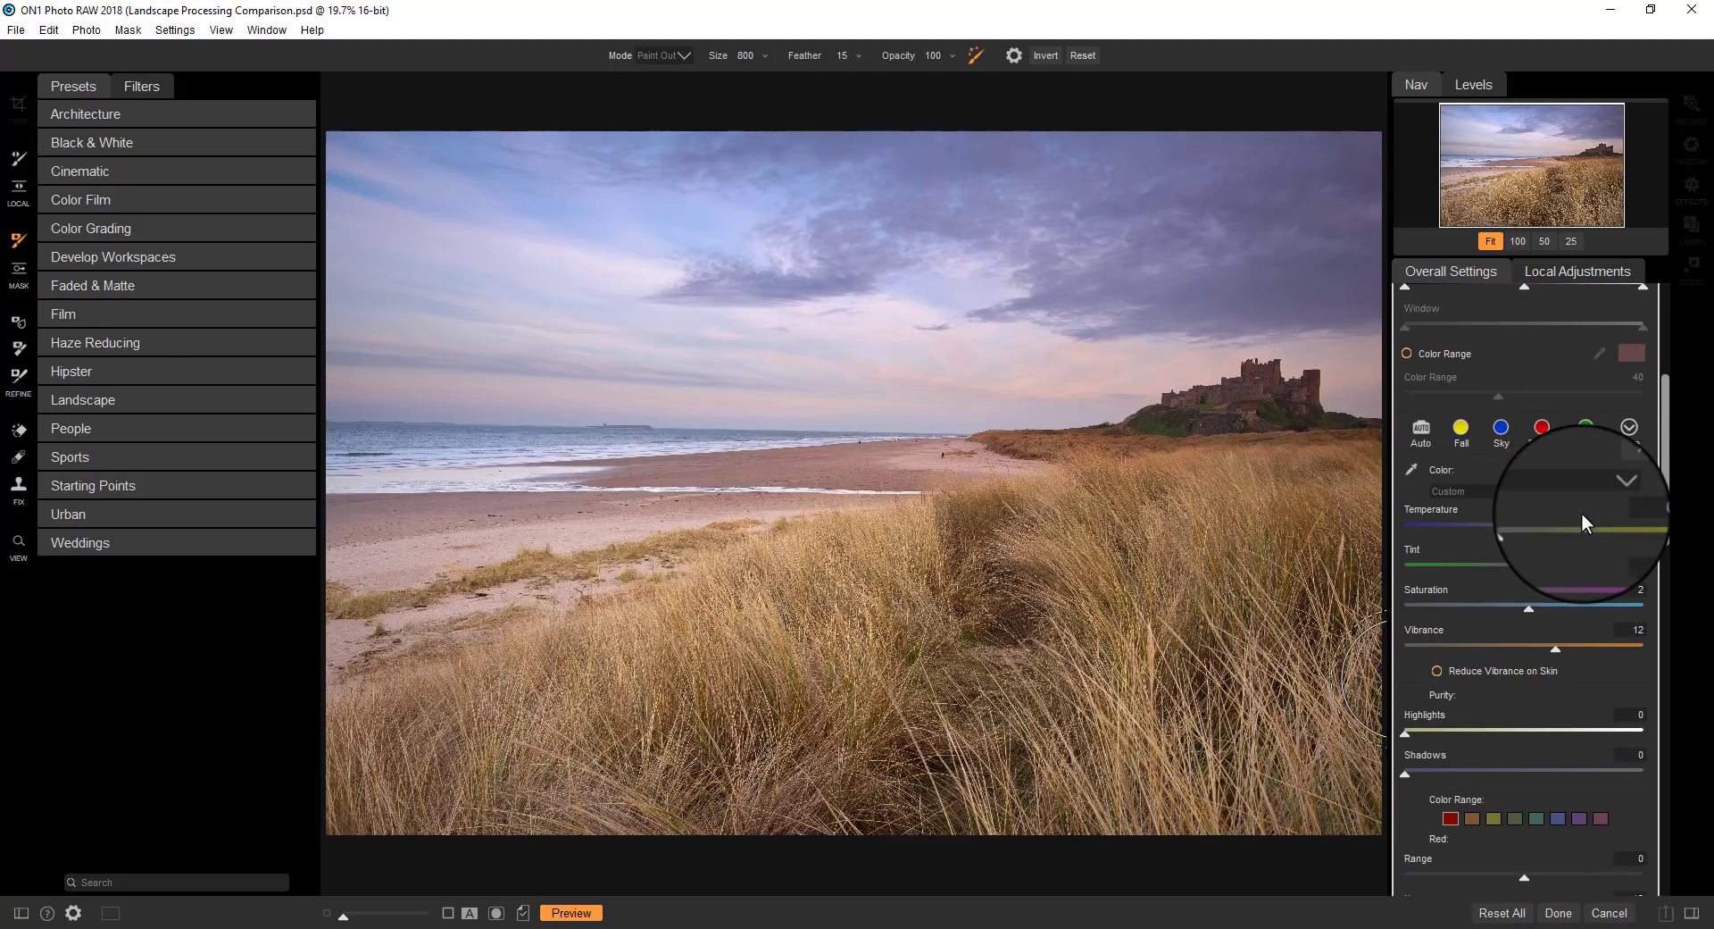
left_click_drag(1525, 609, 1554, 613)
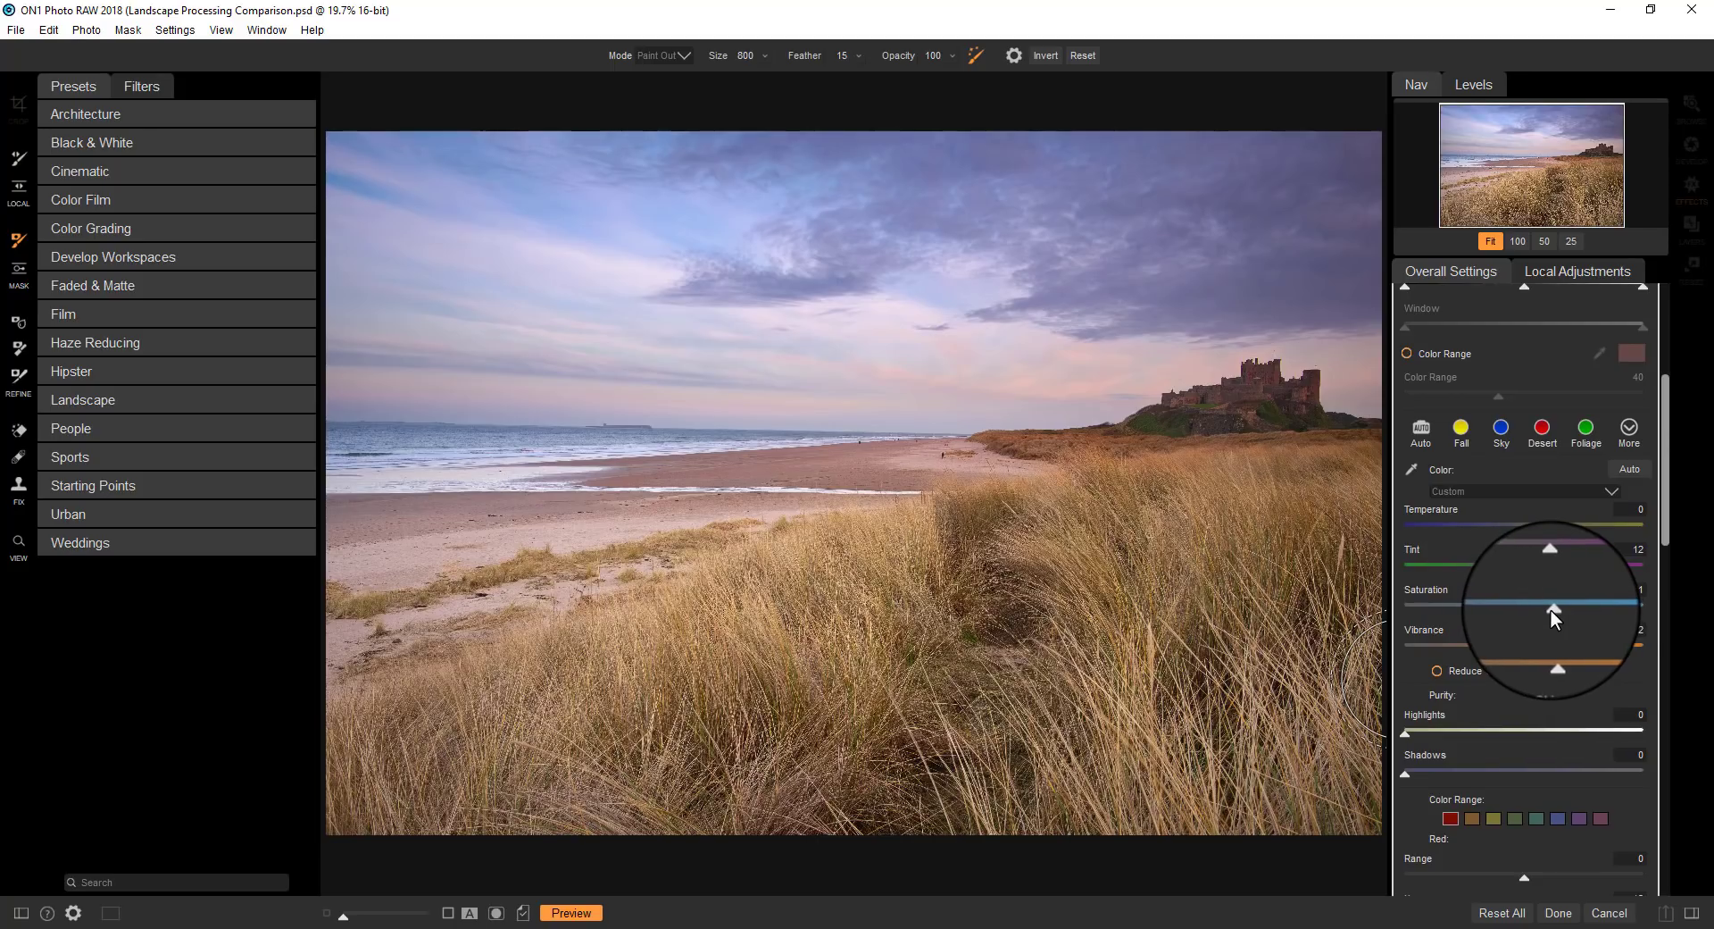
scroll(1553, 613, "up", 3)
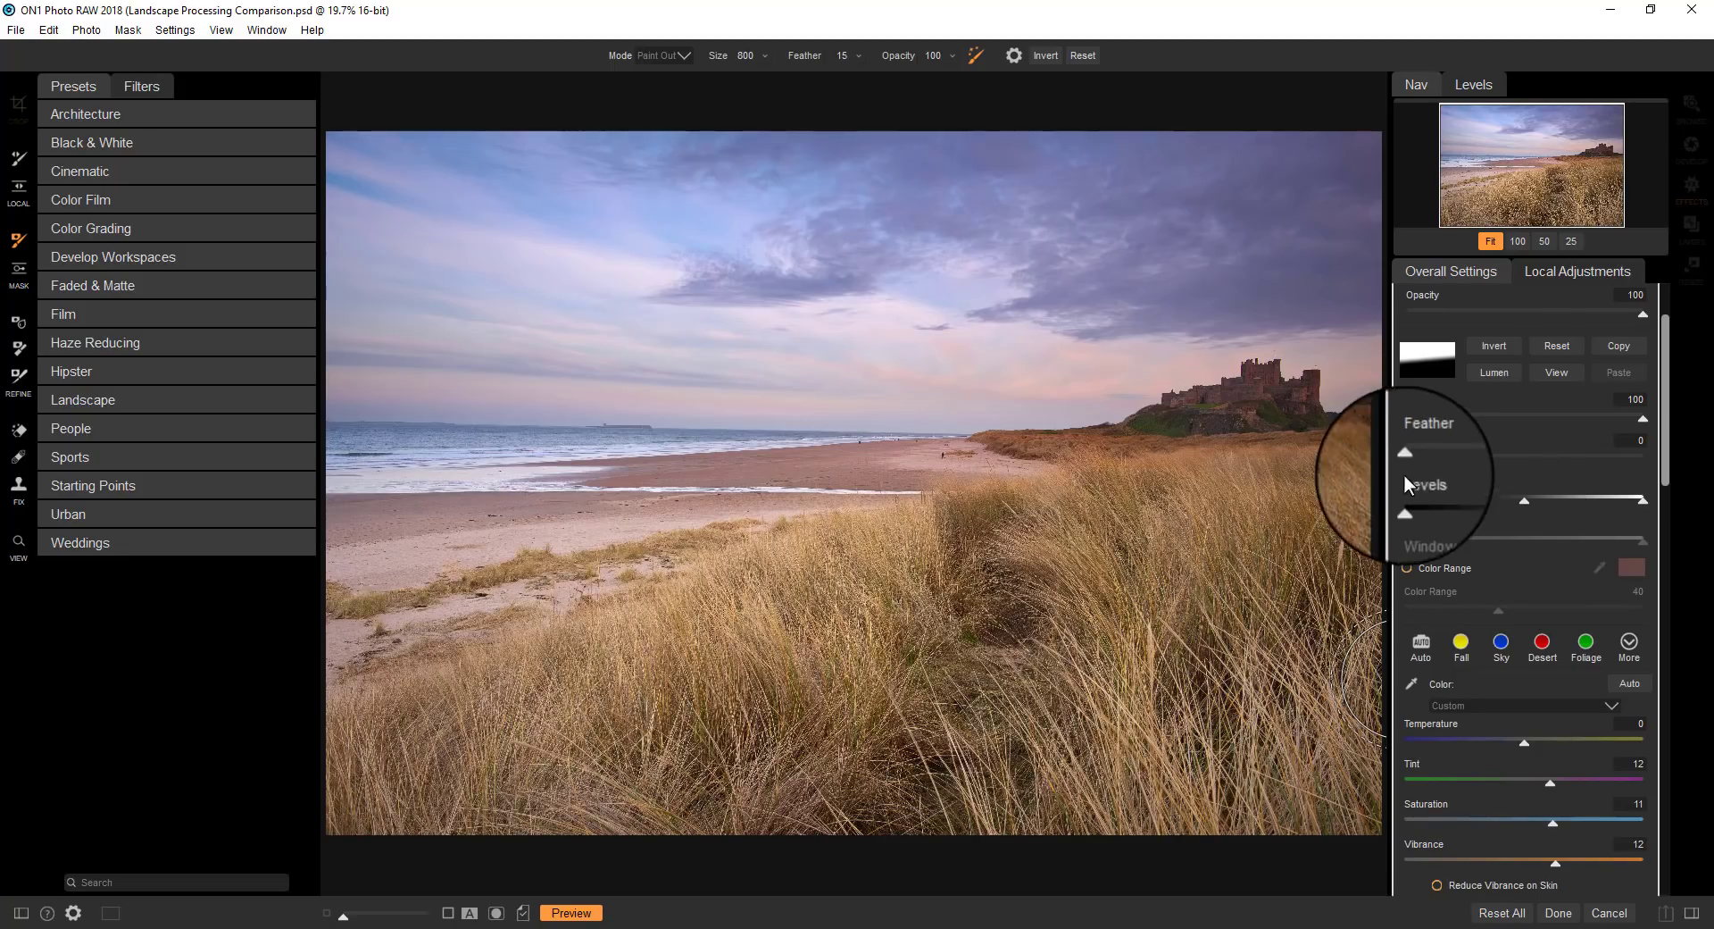
scroll(1565, 452, "up", 2)
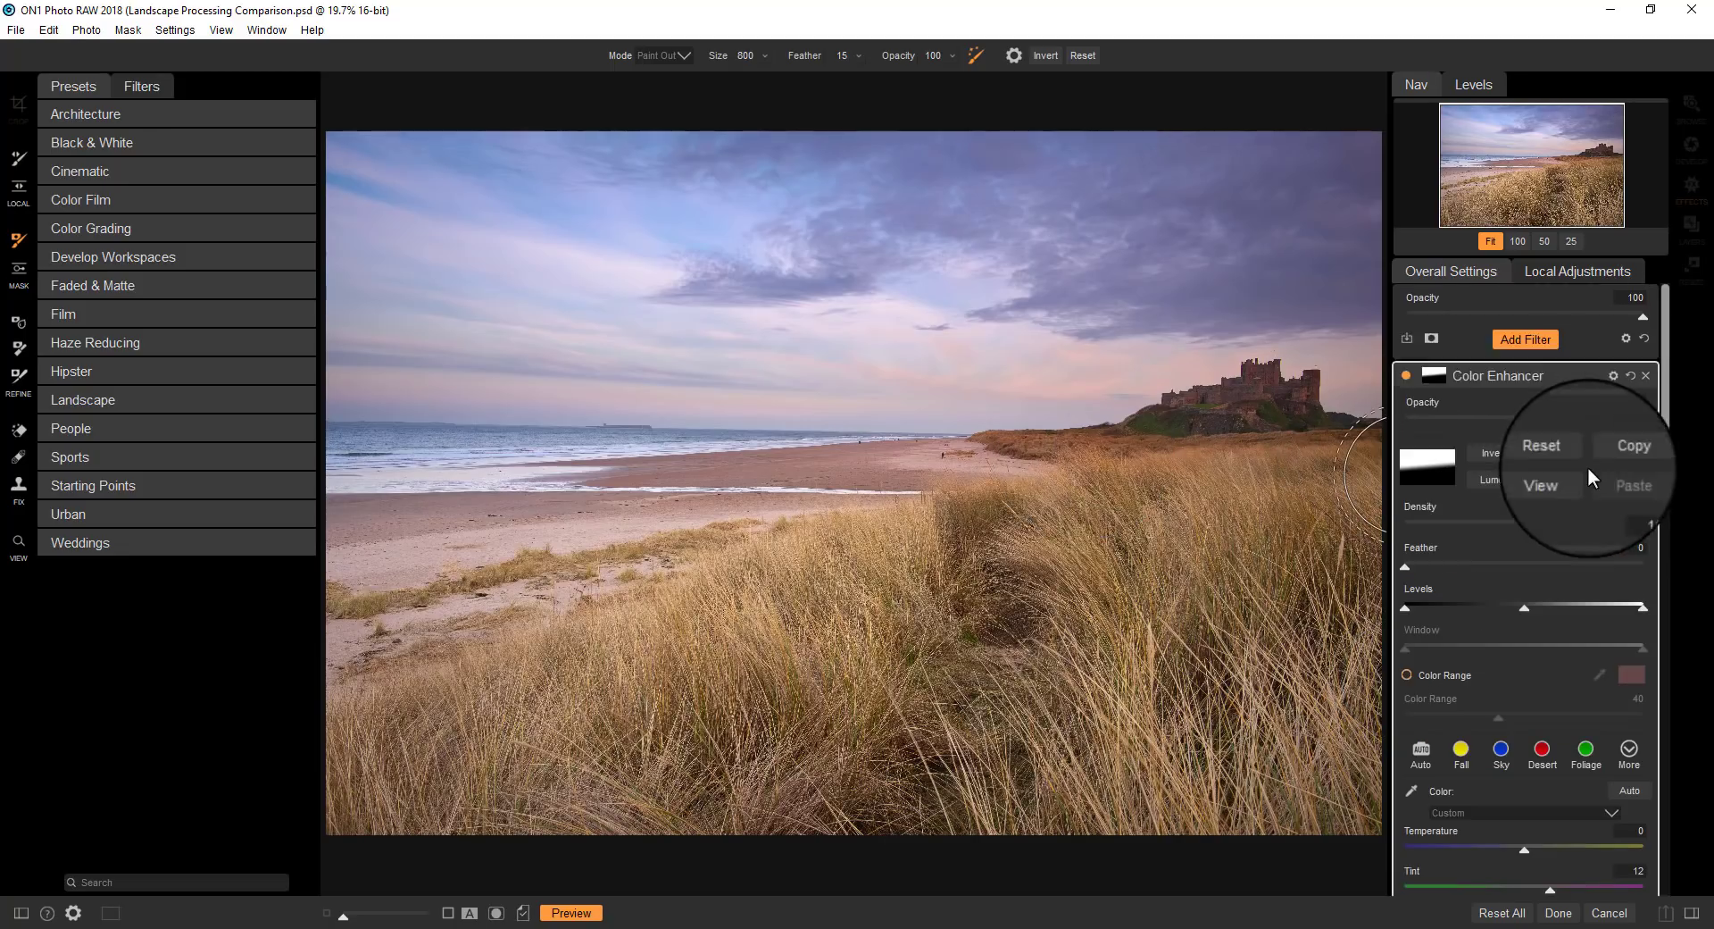
- Add a second Color Enhancer and mask it with a diagonal gradient across the beach
left_click(1522, 345)
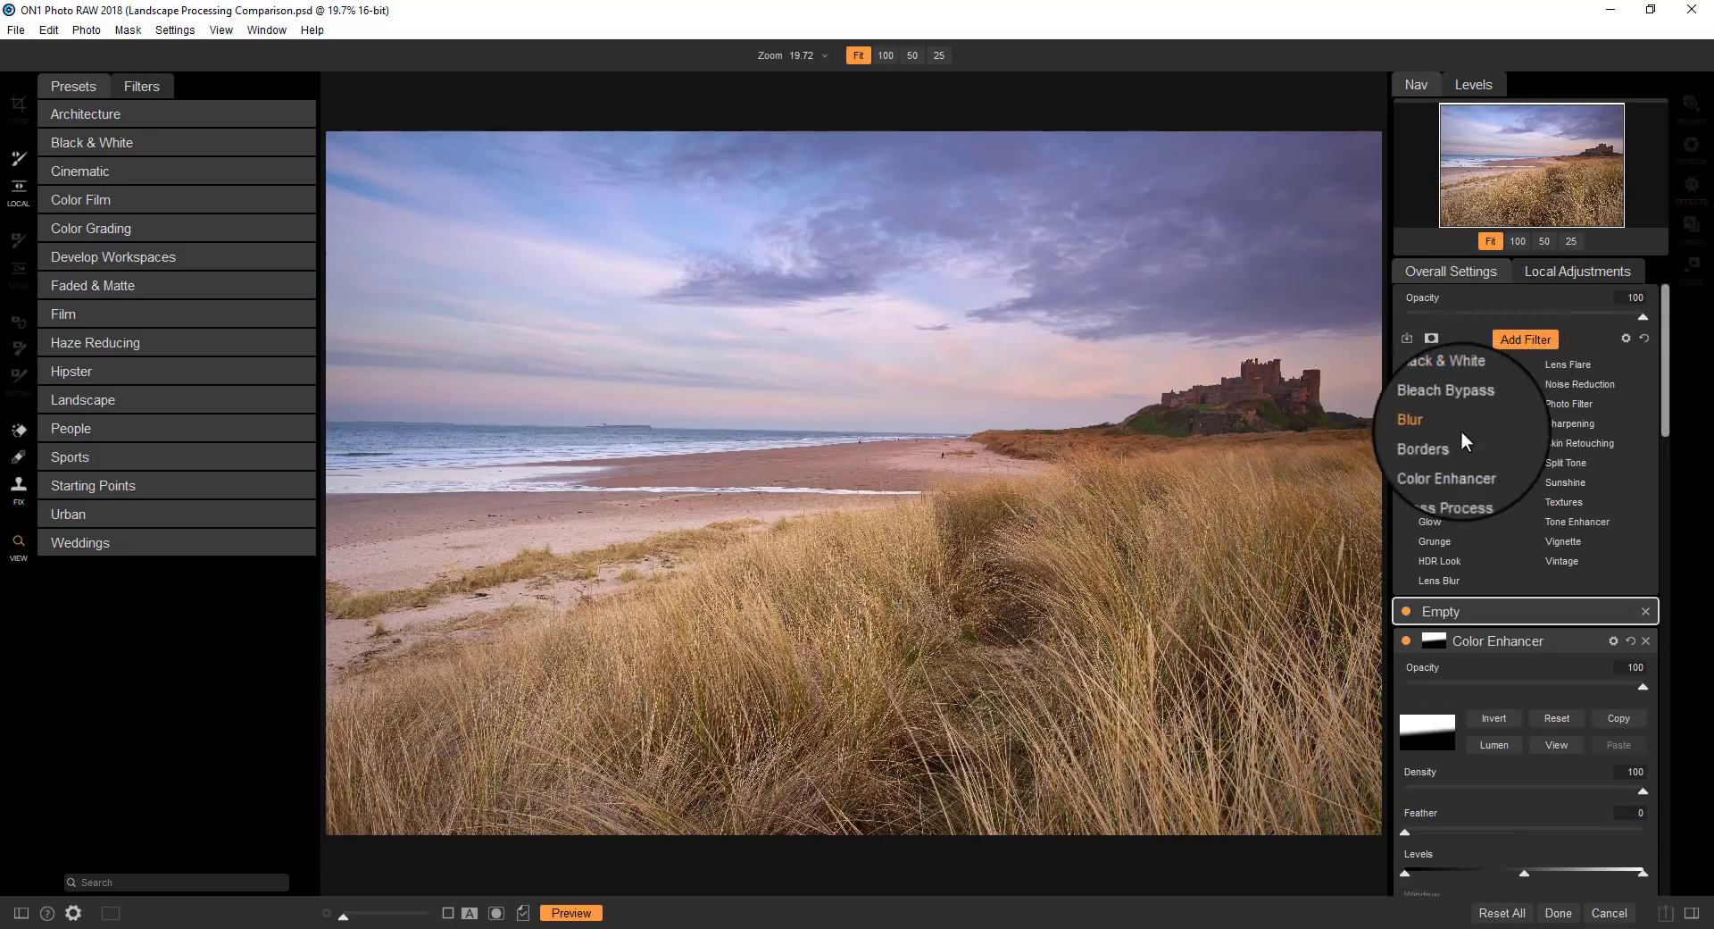
left_click(1413, 455)
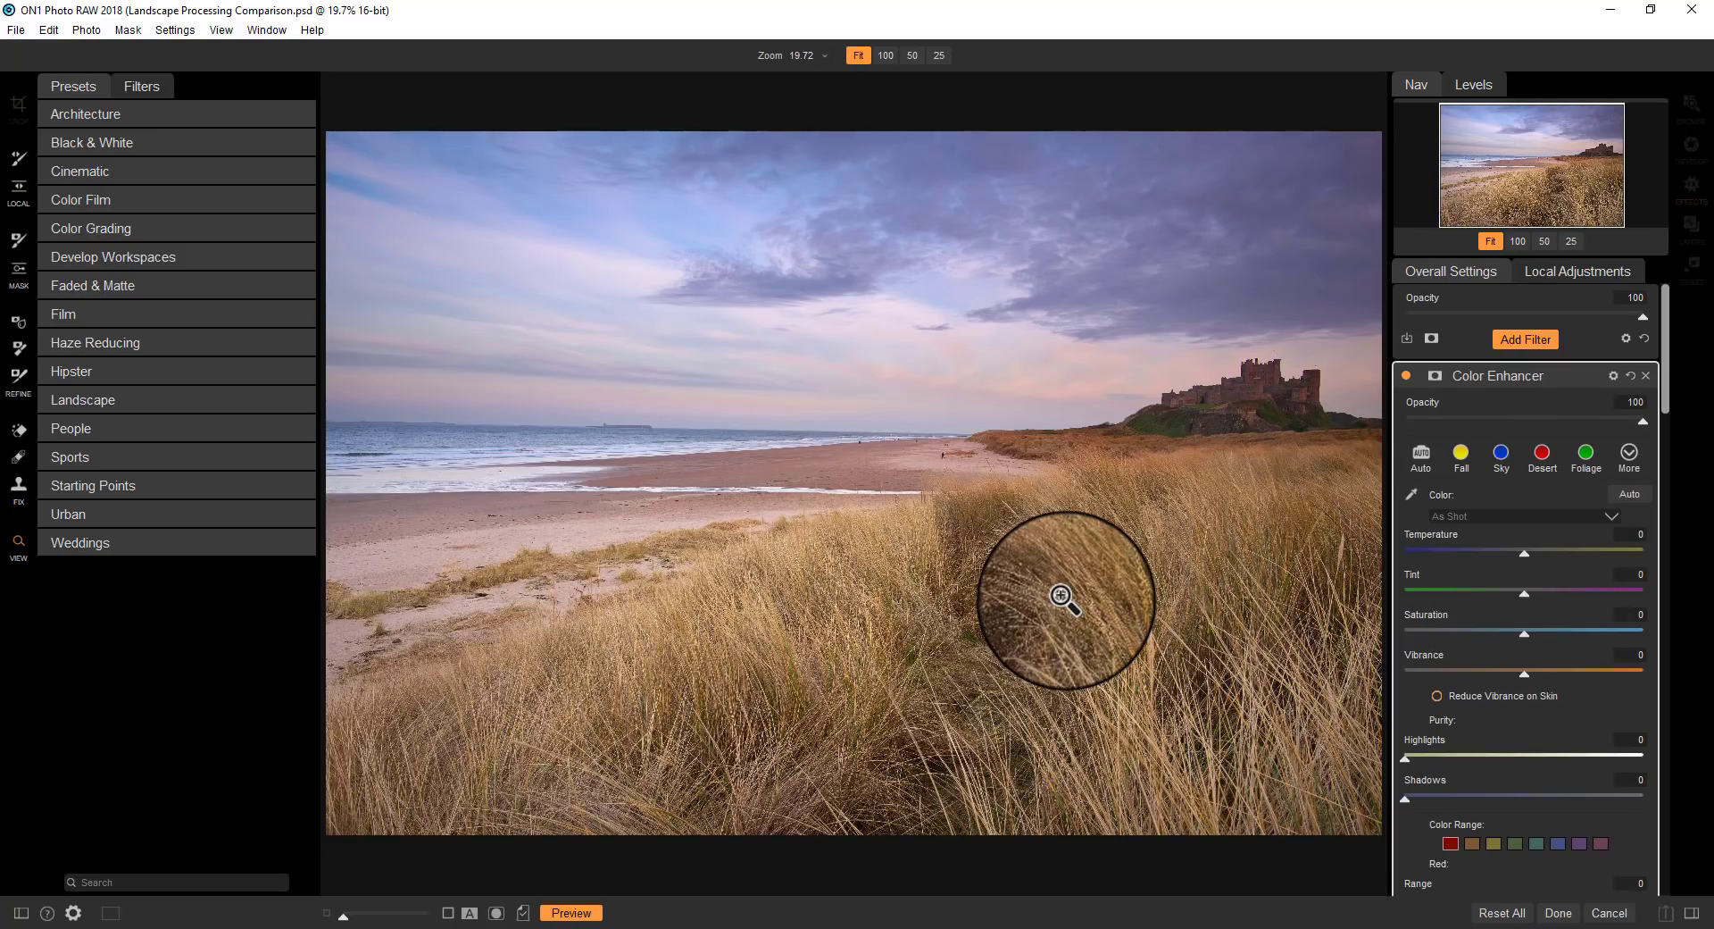
left_click(22, 272)
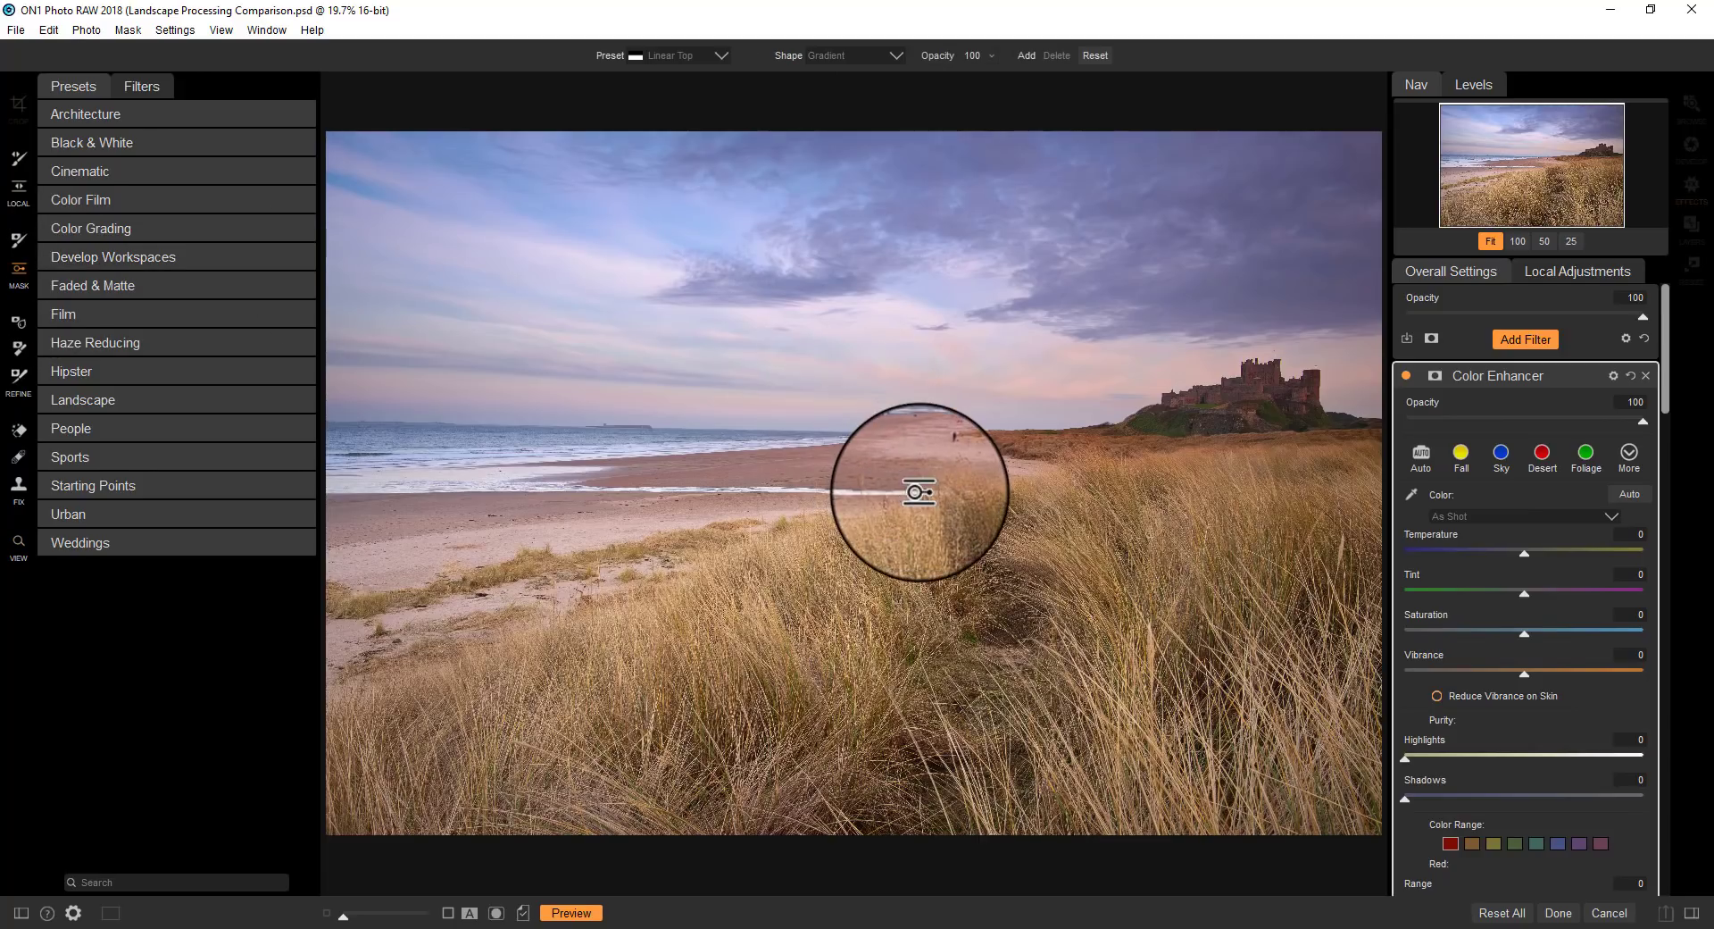
left_click(956, 516)
left_click_drag(1049, 515, 953, 525)
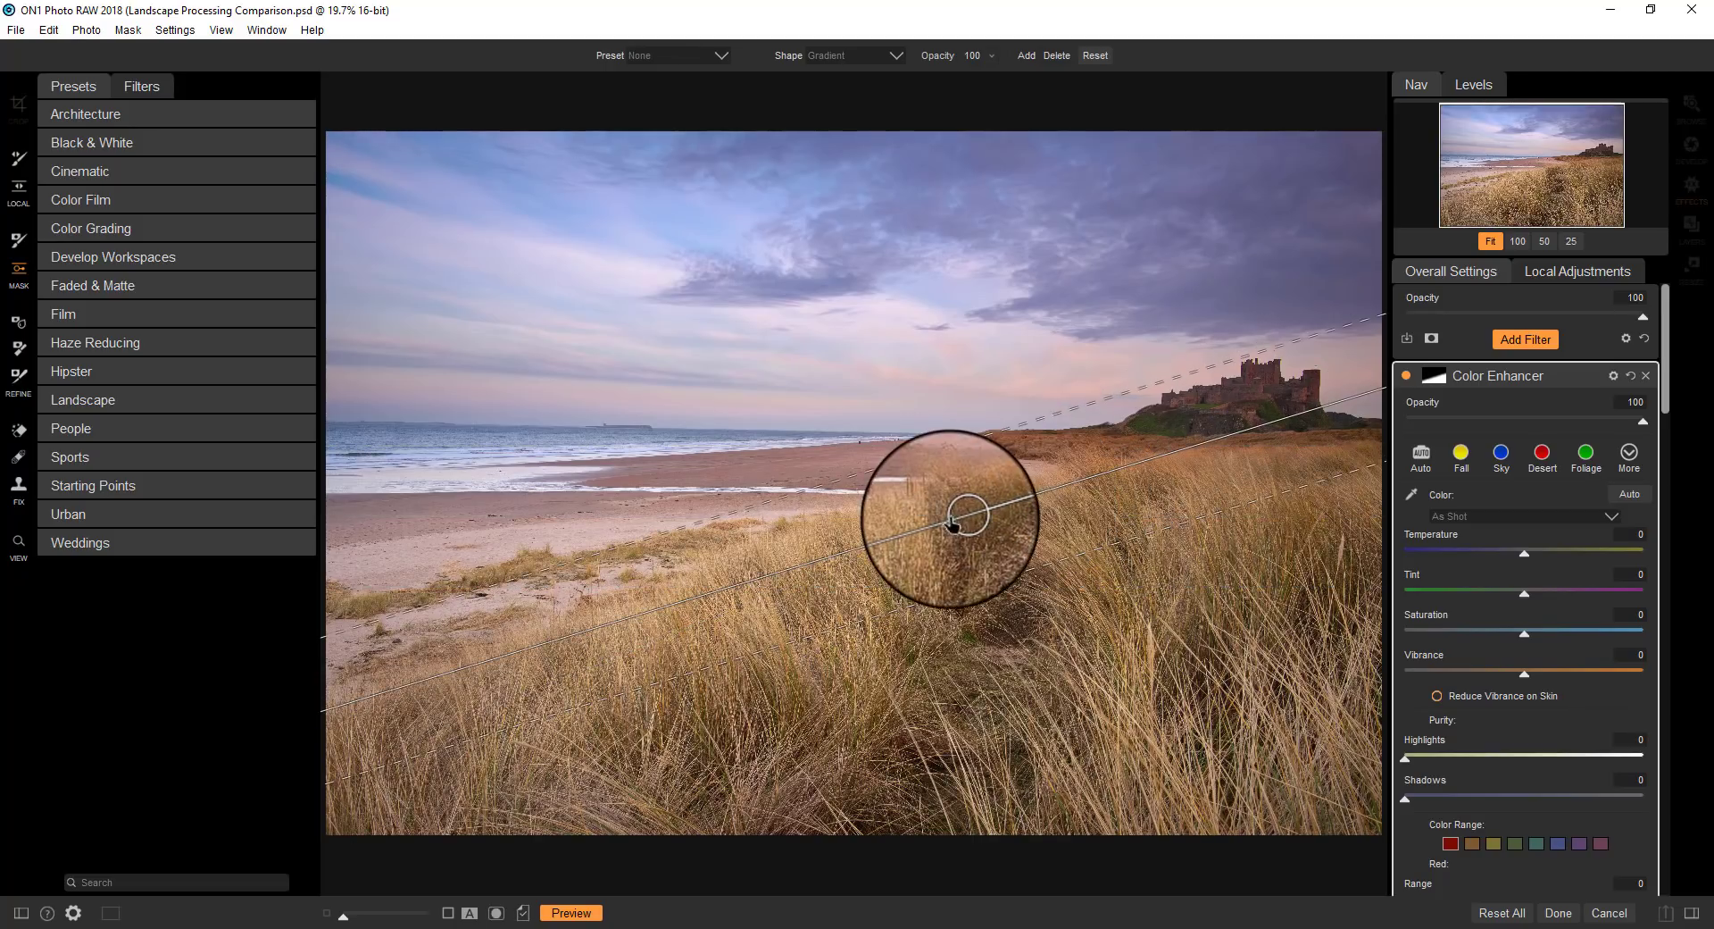
- Preview the gradient mask in black and white, then collapse the mask settings
left_click(1433, 378)
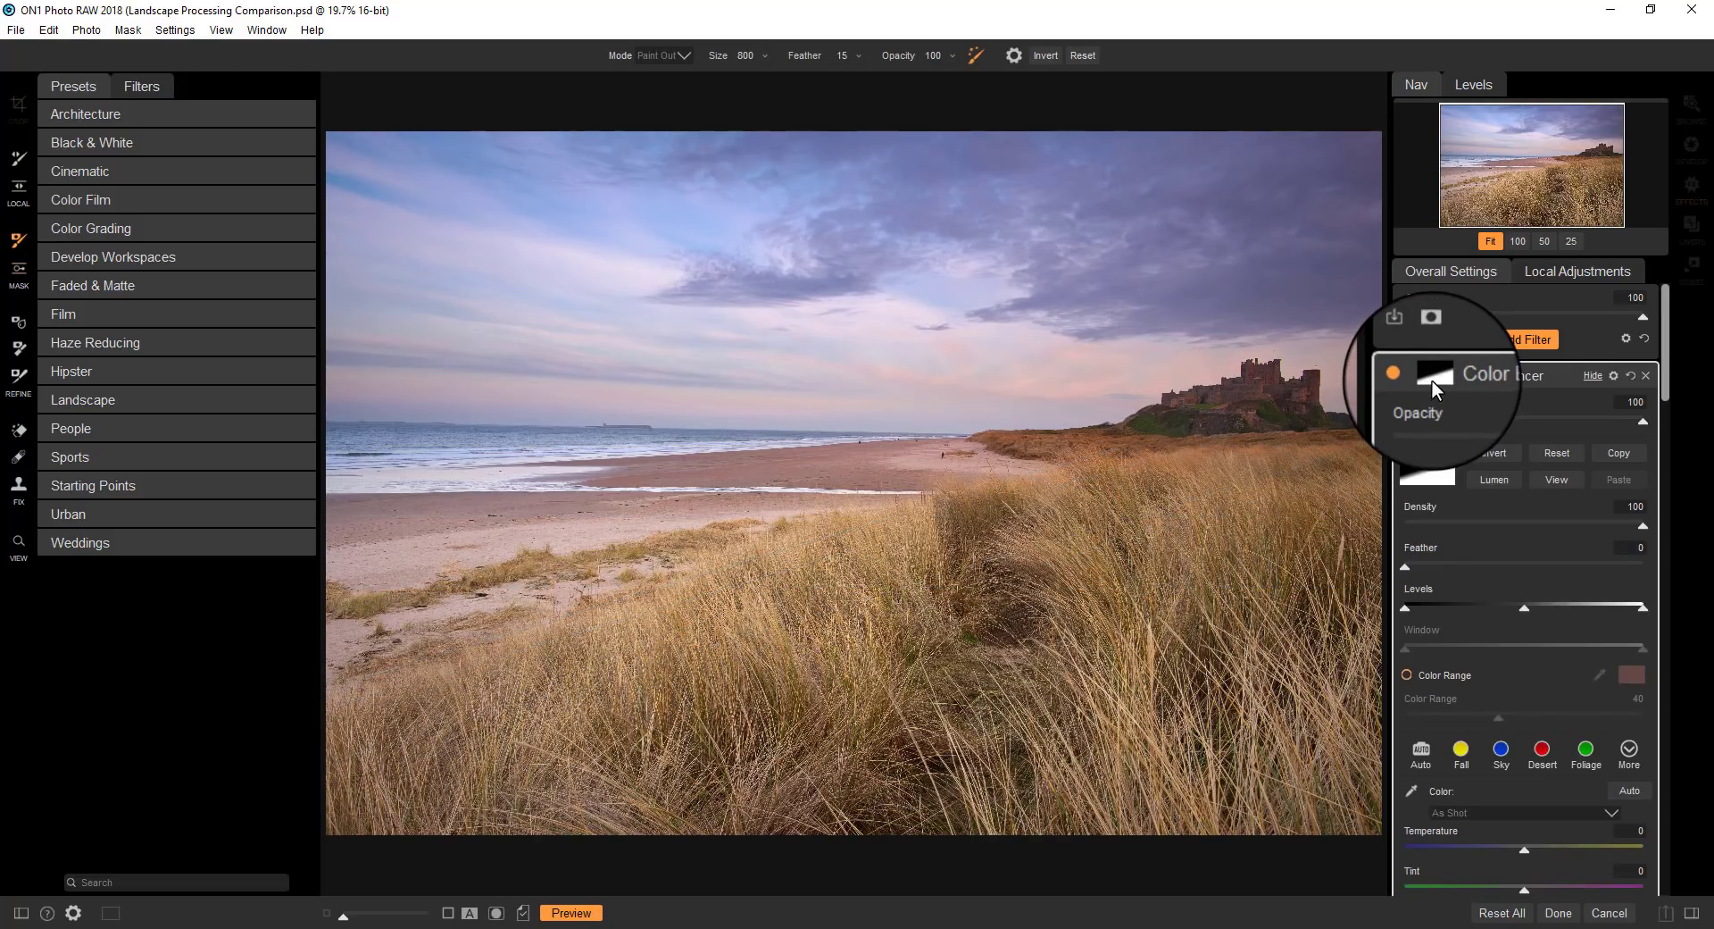
left_click(1568, 482)
left_click(1567, 482)
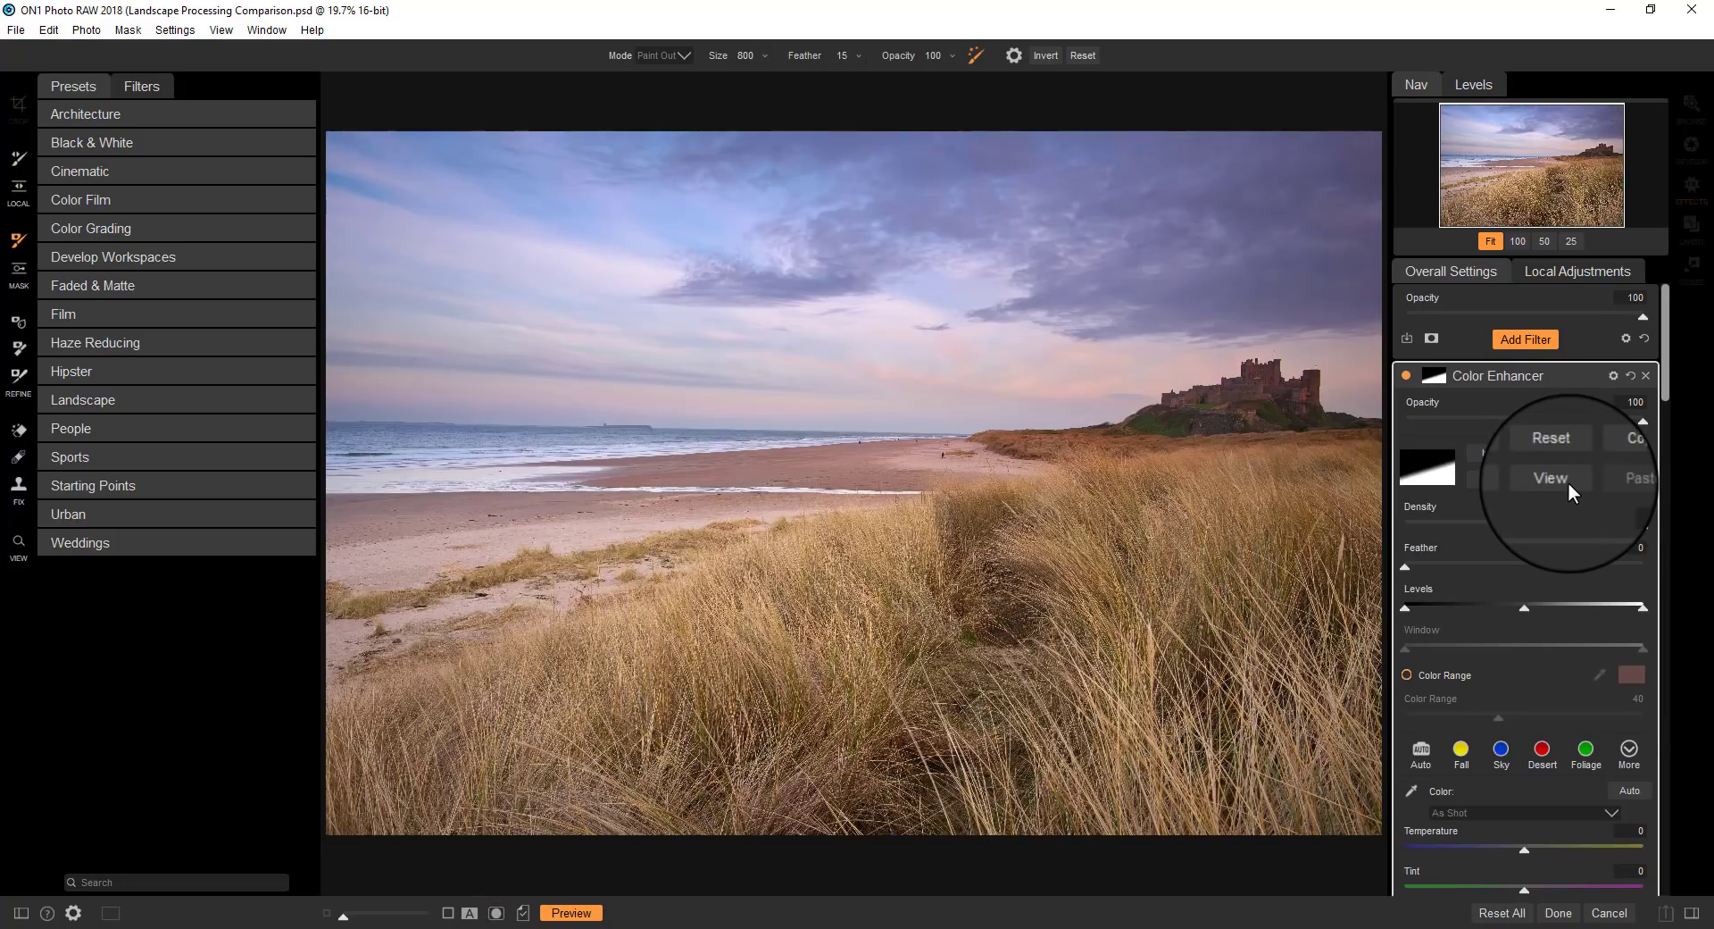
left_click(1434, 377)
scroll(1566, 535, "down", 1)
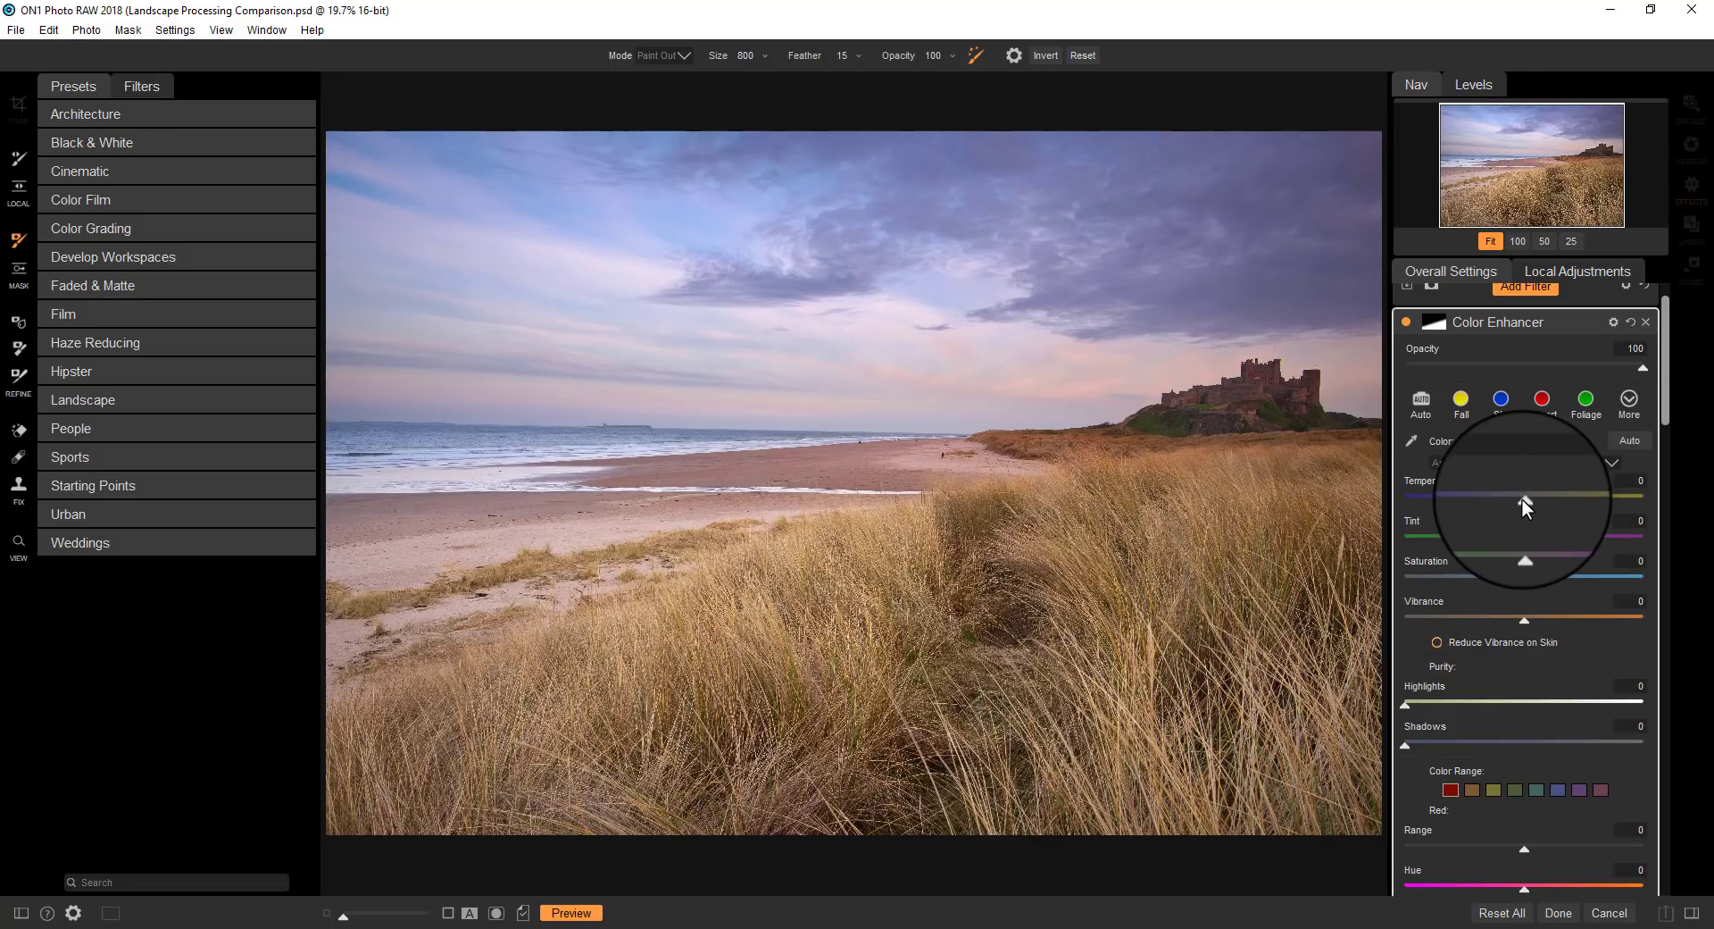
- Warm the second Color Enhancer to Temperature 4, adjust Vibrance, and select the orange colour range
left_click_drag(1521, 498, 1535, 500)
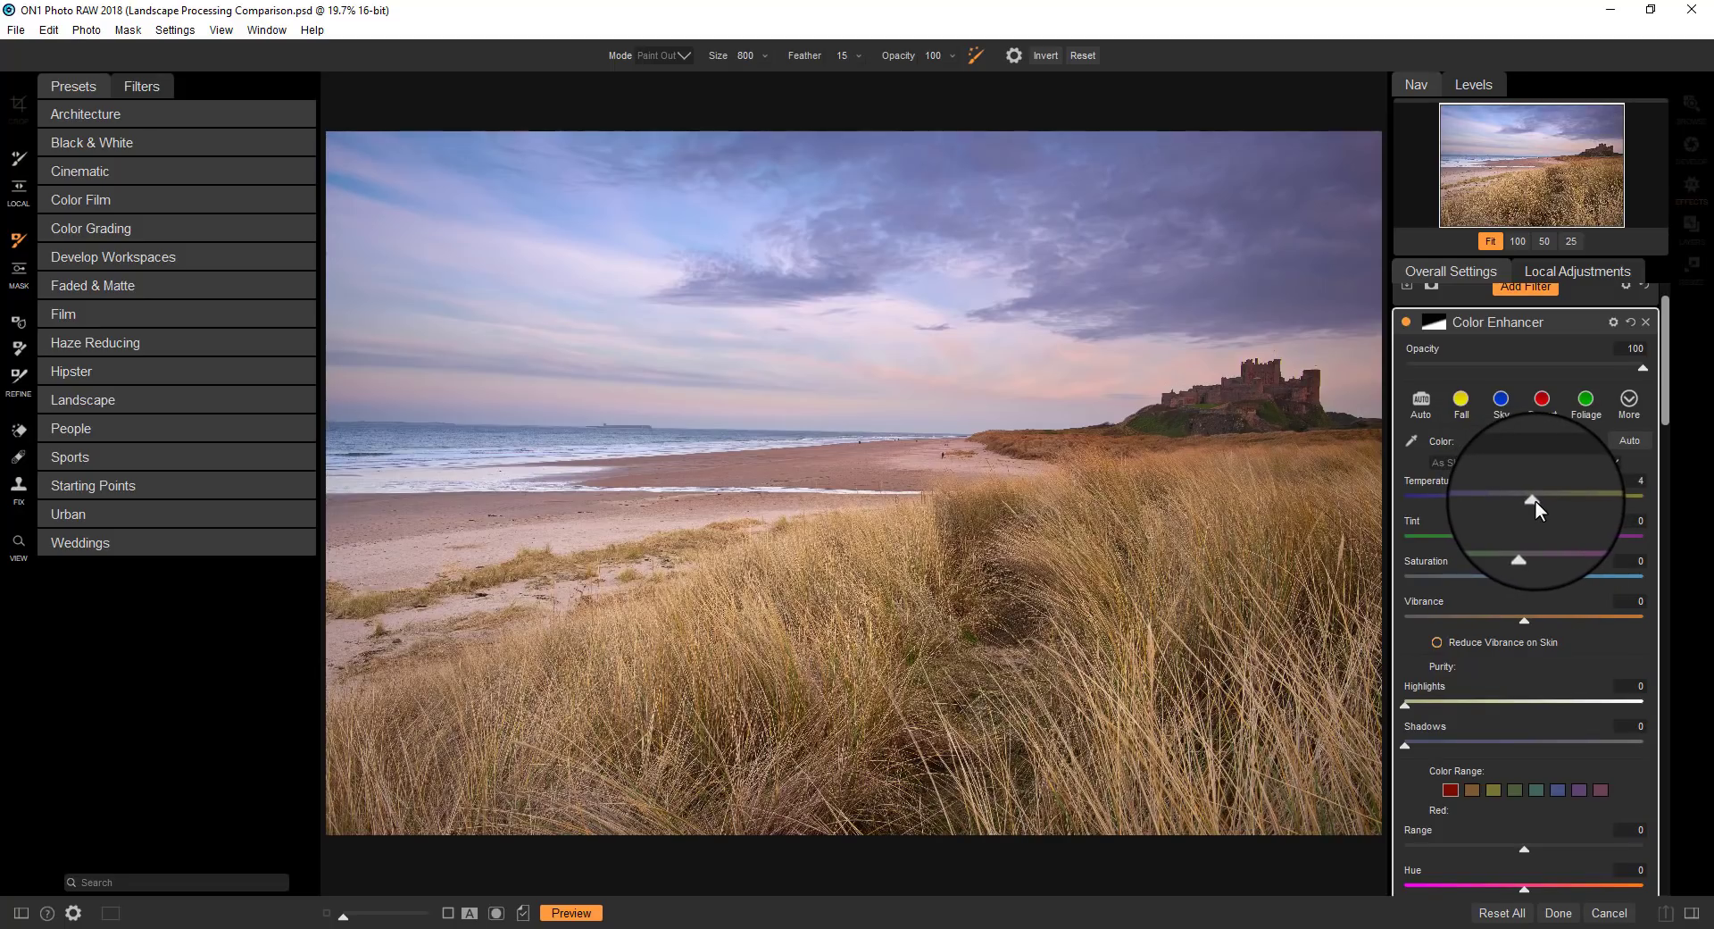
scroll(1525, 584, "down", 2)
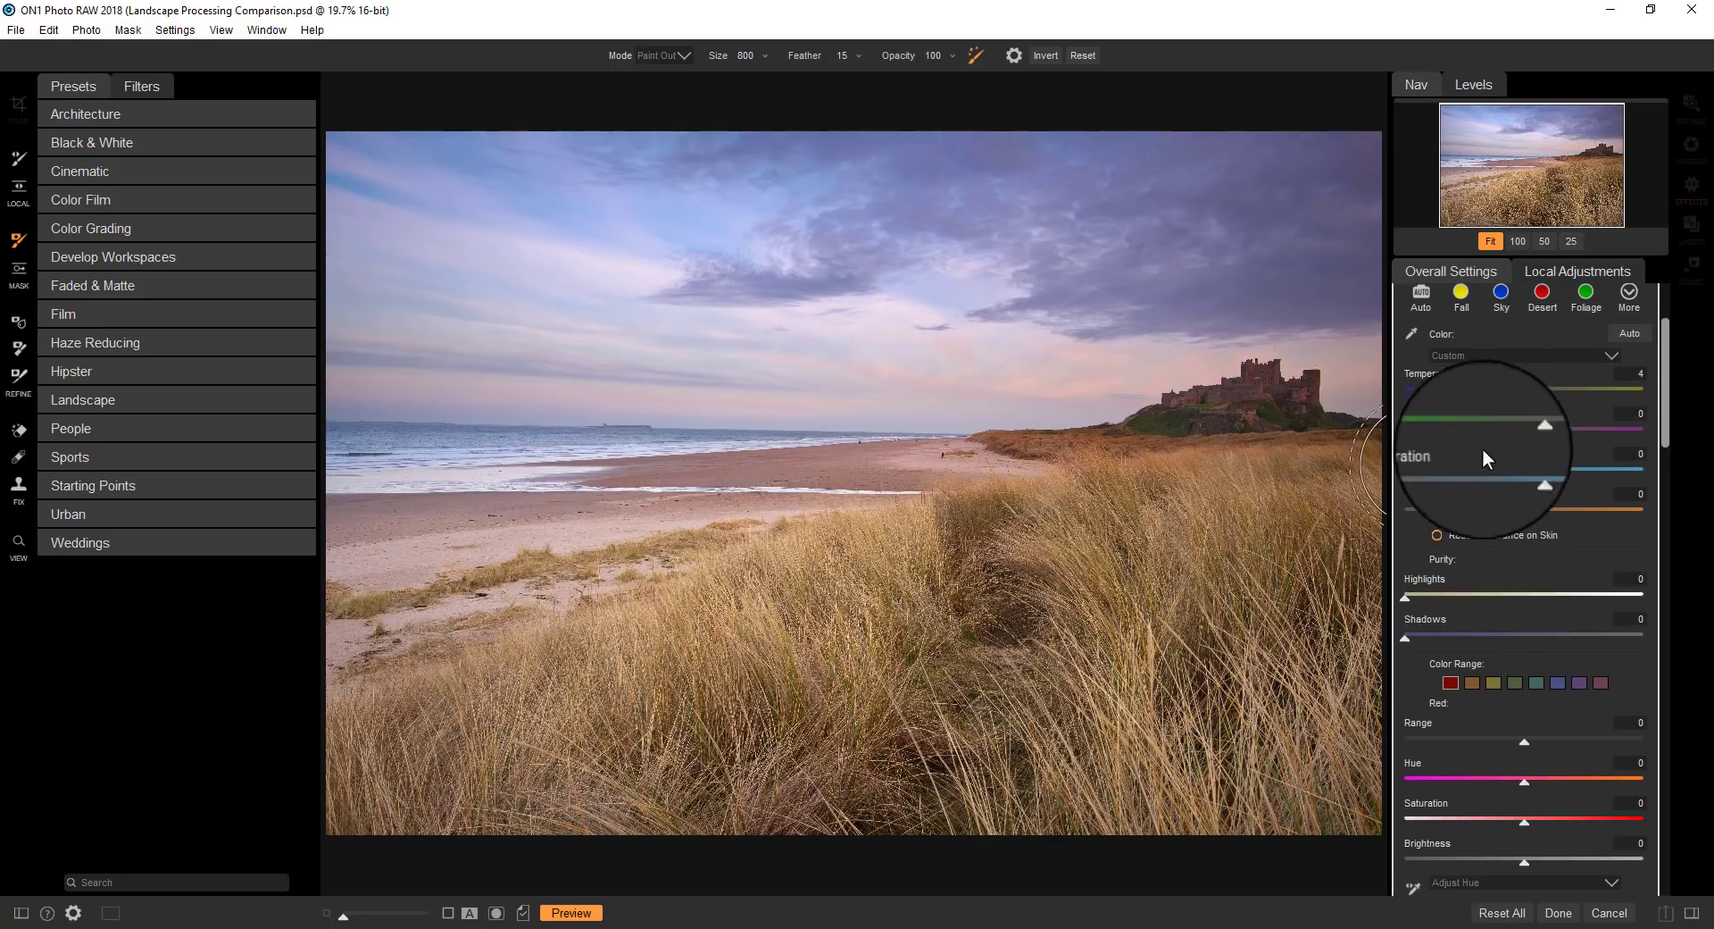
left_click_drag(1527, 513, 1540, 516)
double_click(1540, 516)
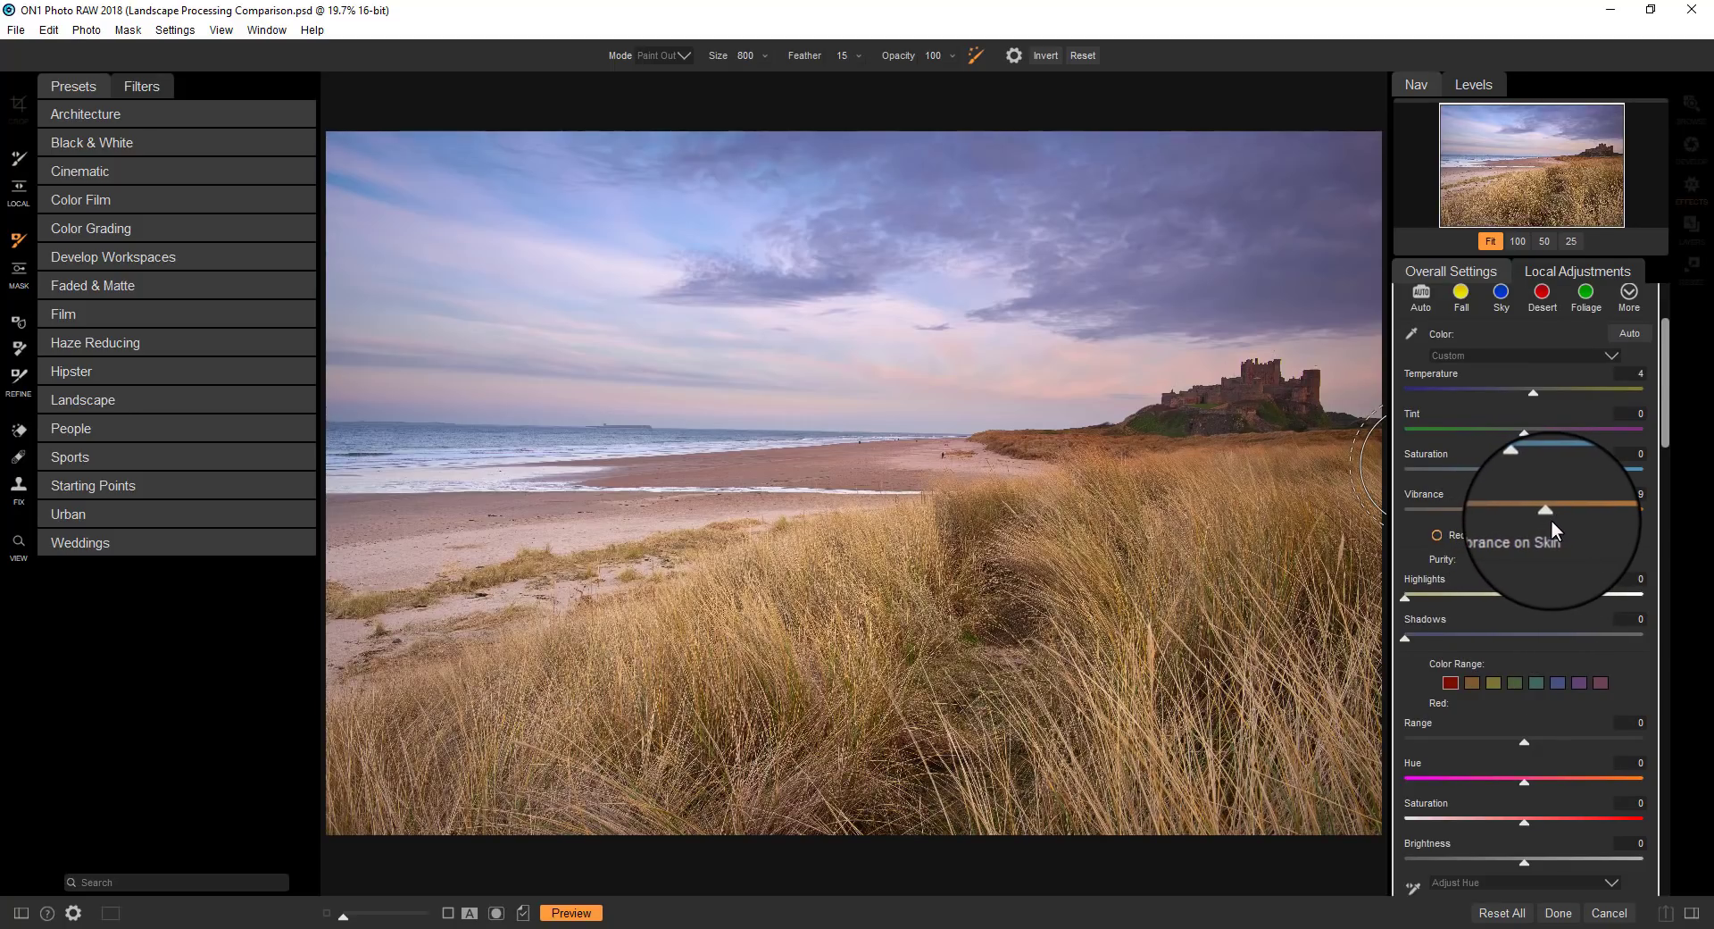
scroll(1541, 622, "down", 2)
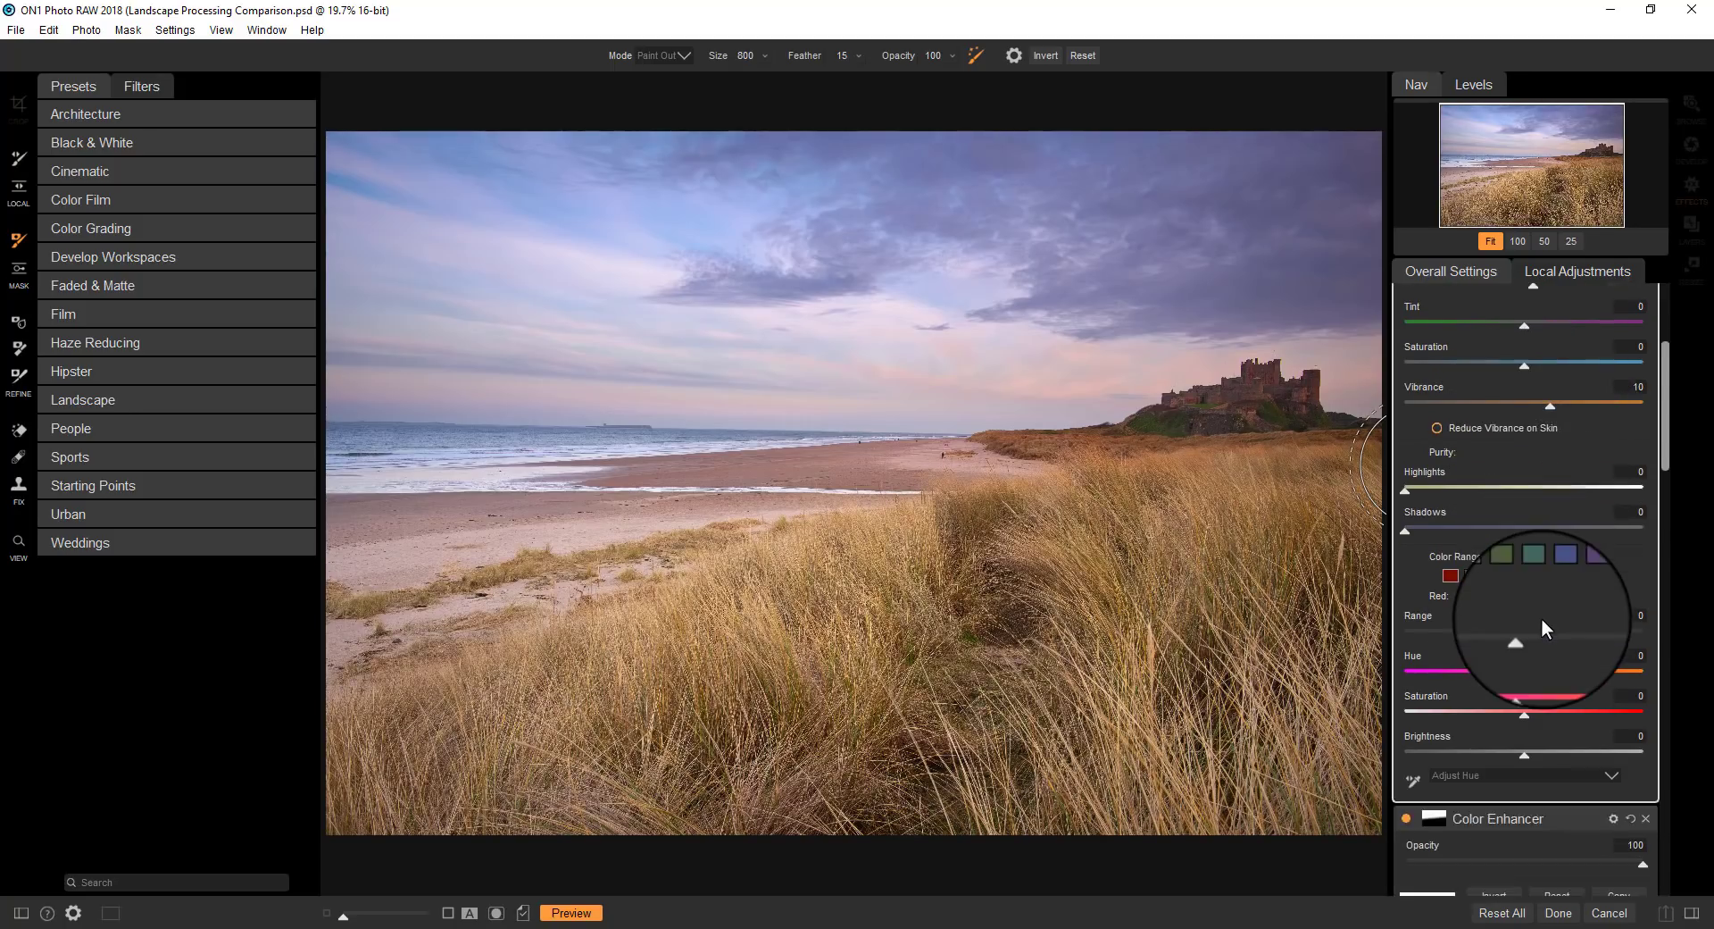
left_click(1473, 575)
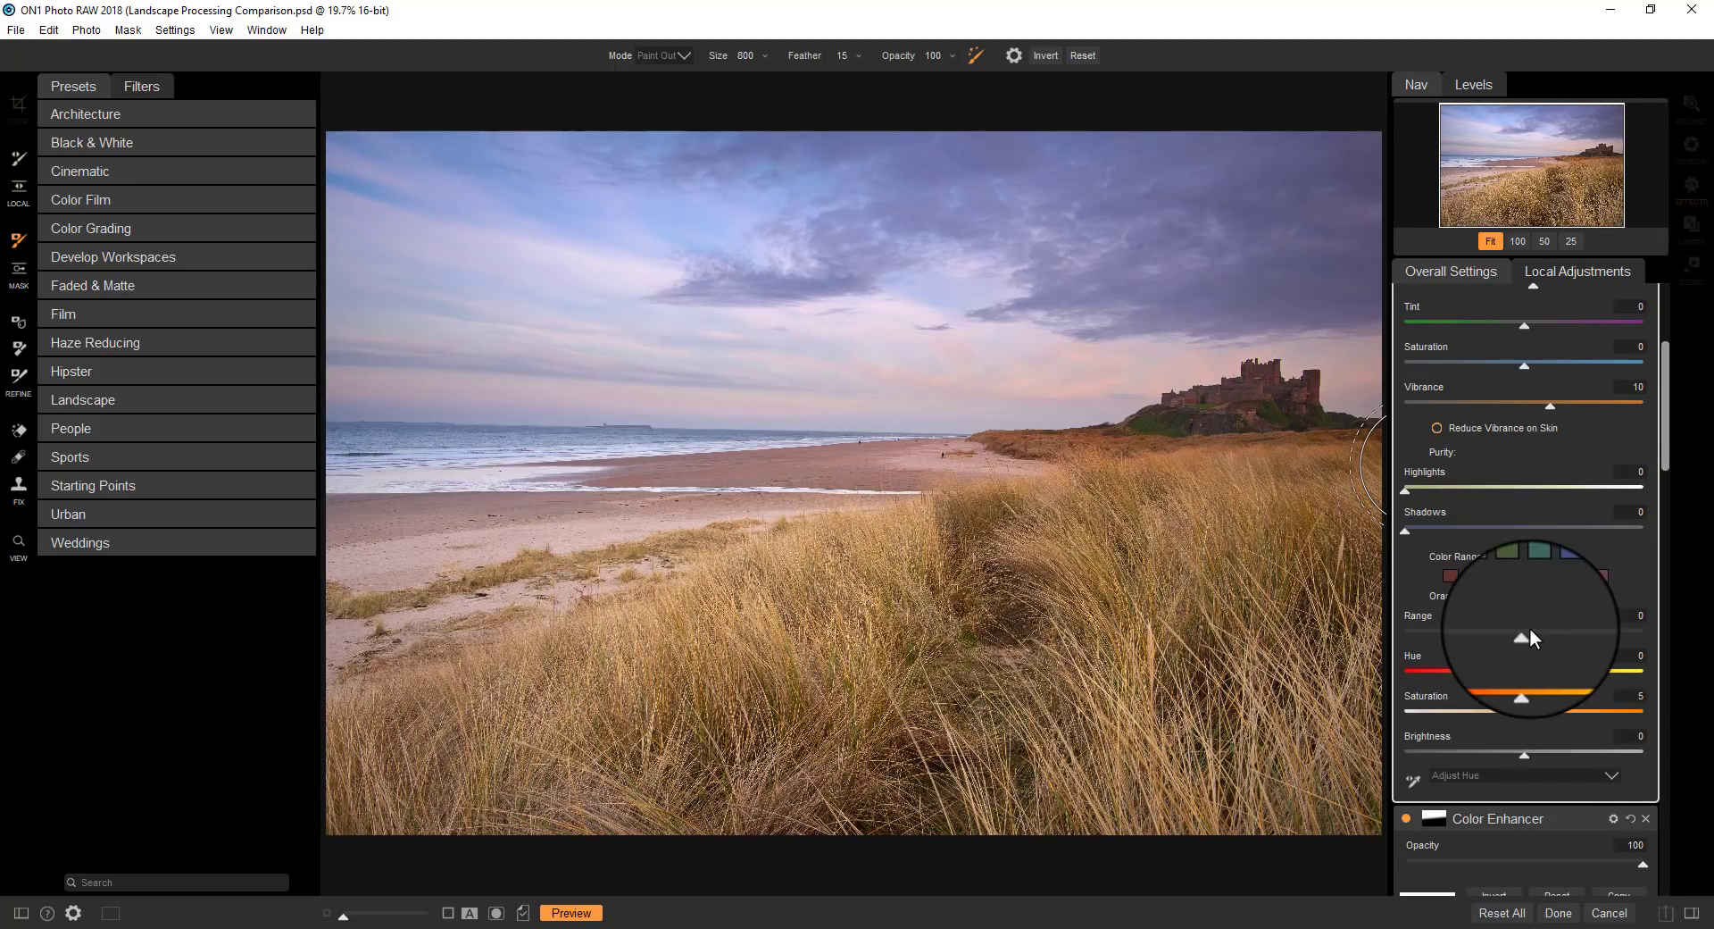
- Add a new empty filter slot above, and toggle Preview off and on to compare
scroll(1529, 629, "up", 4)
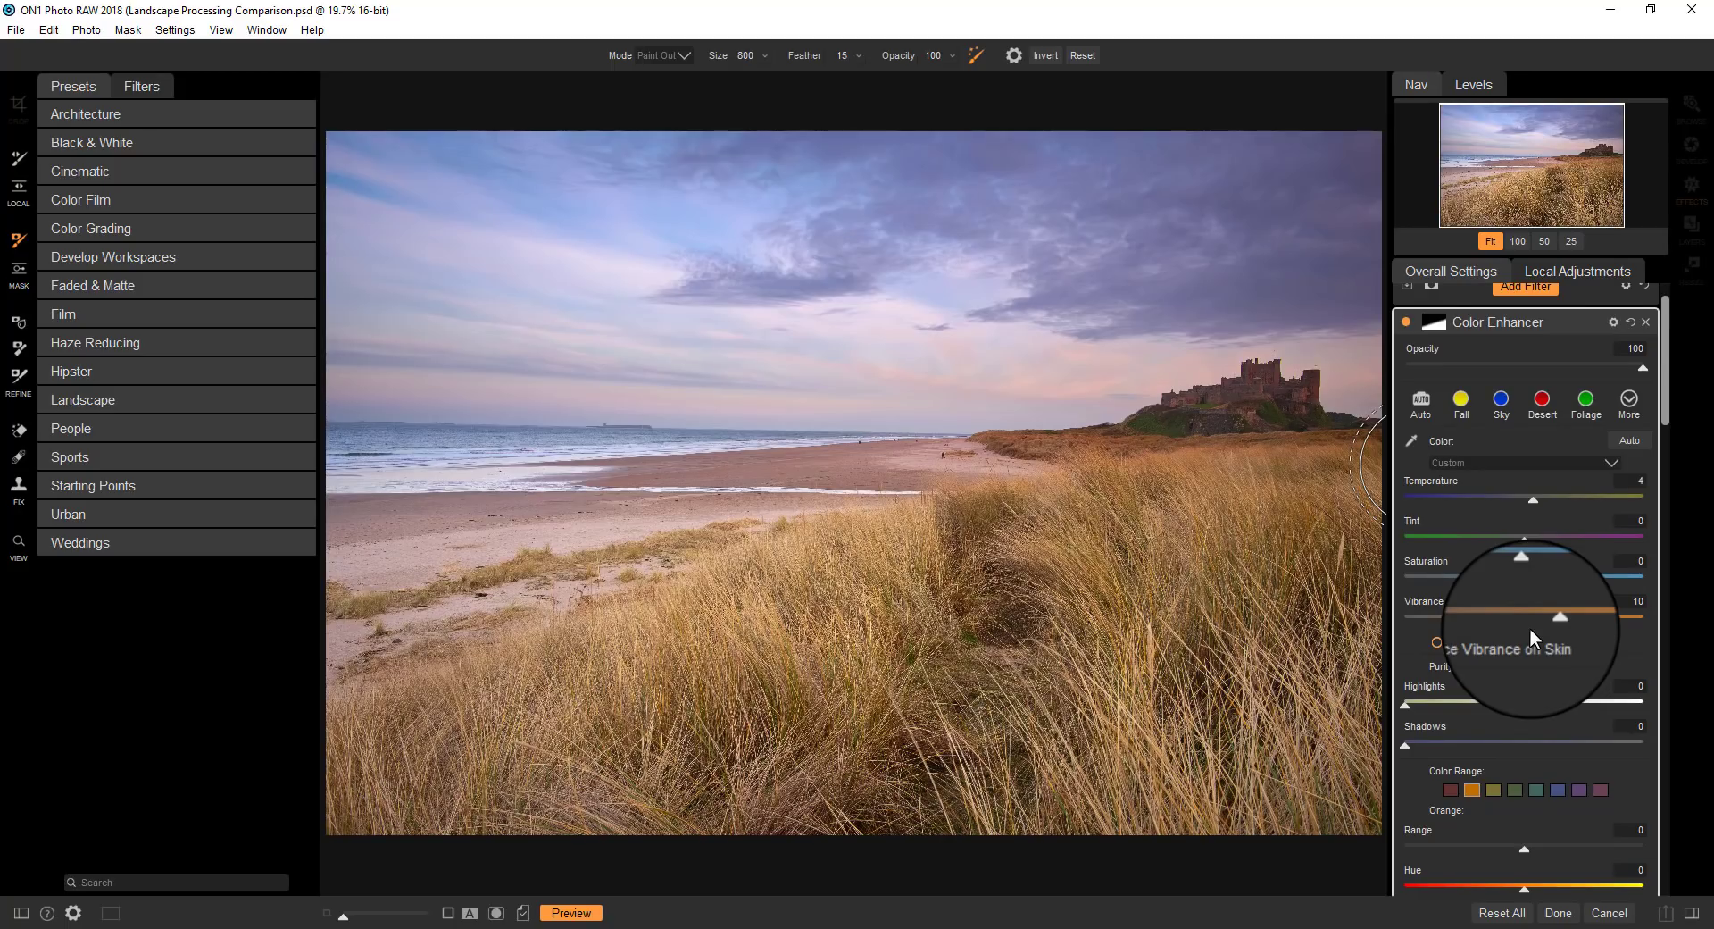
scroll(1509, 572, "up", 1)
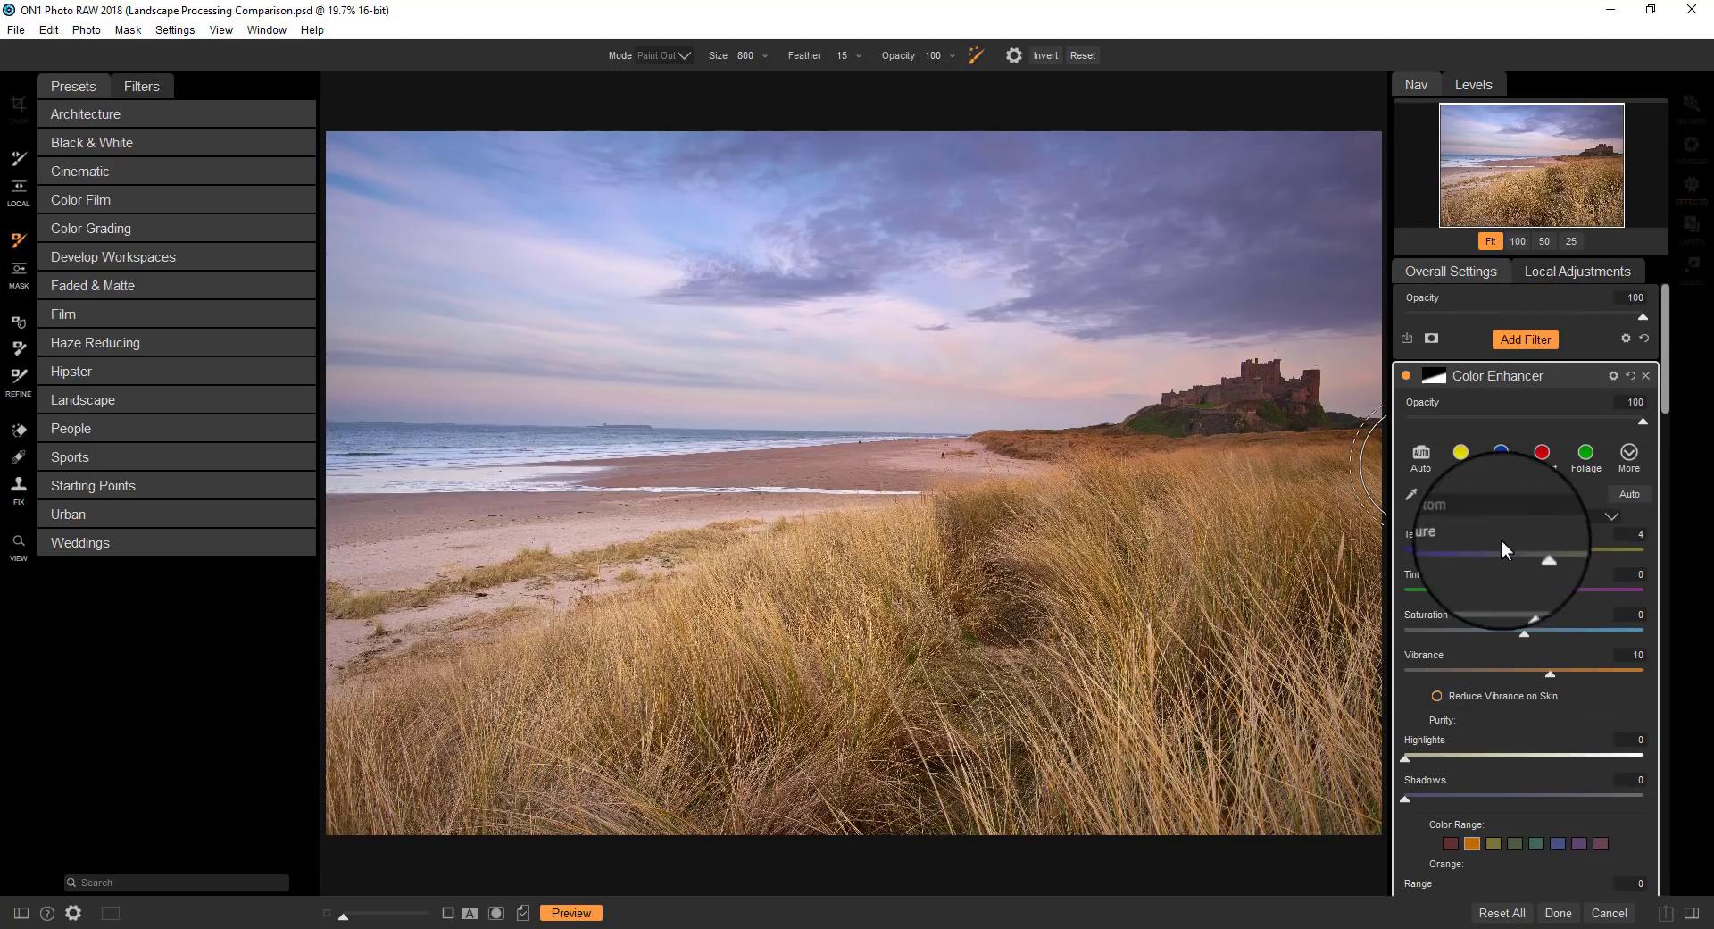
left_click(1525, 339)
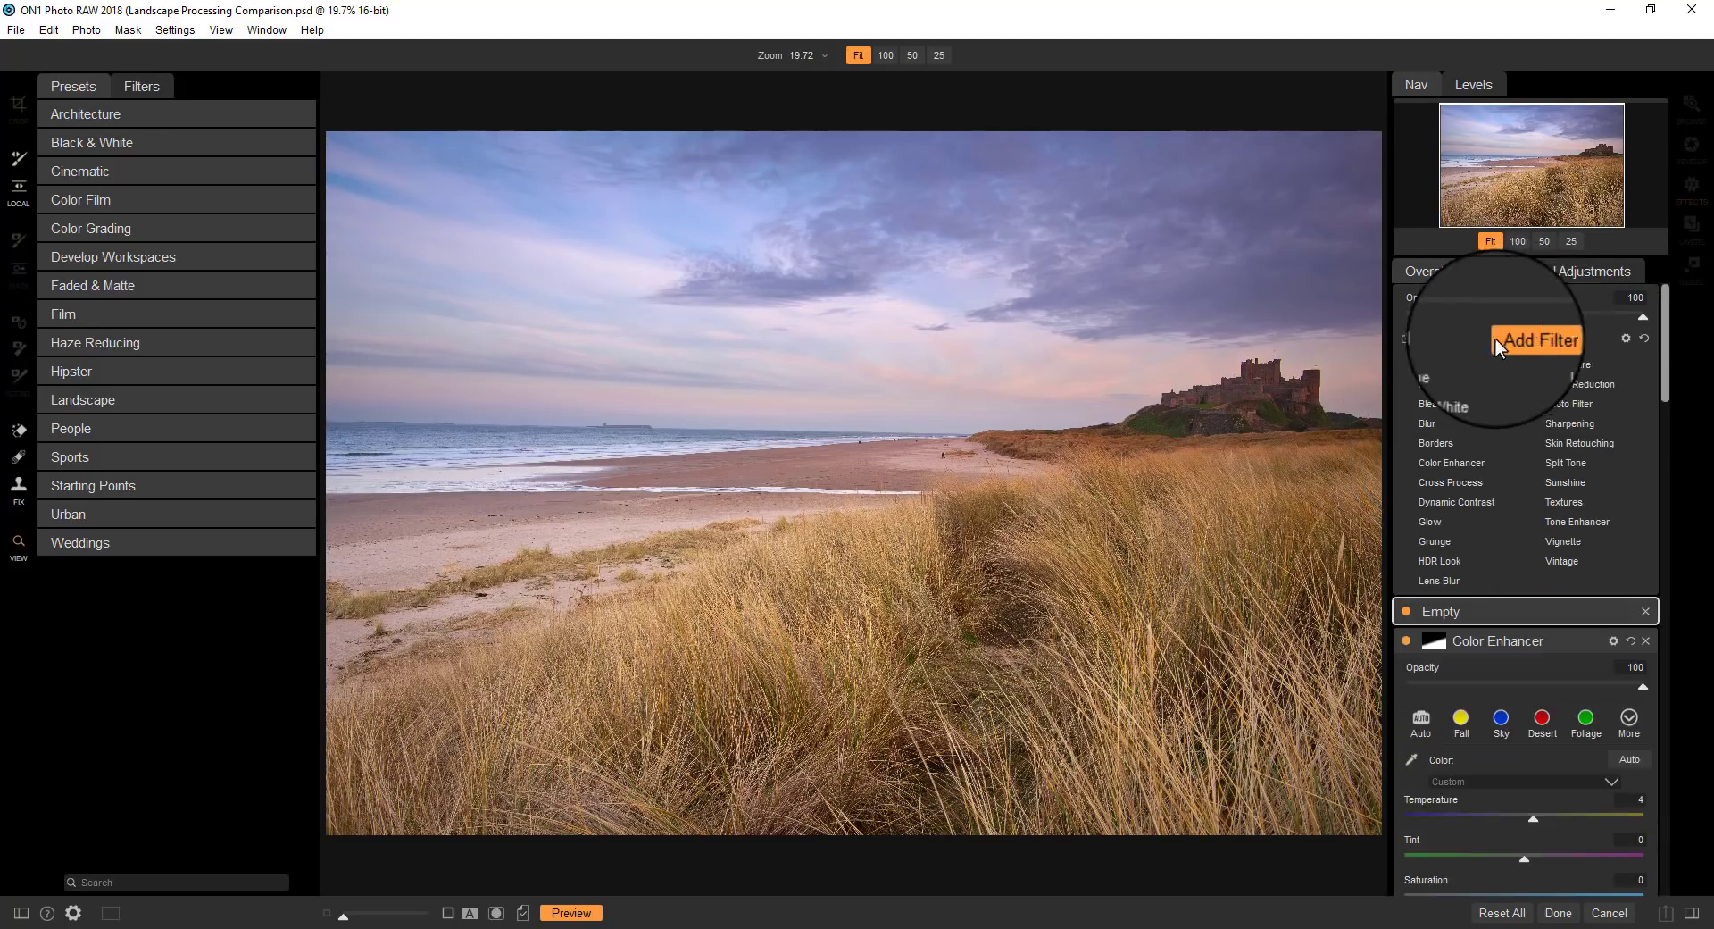
left_click(585, 918)
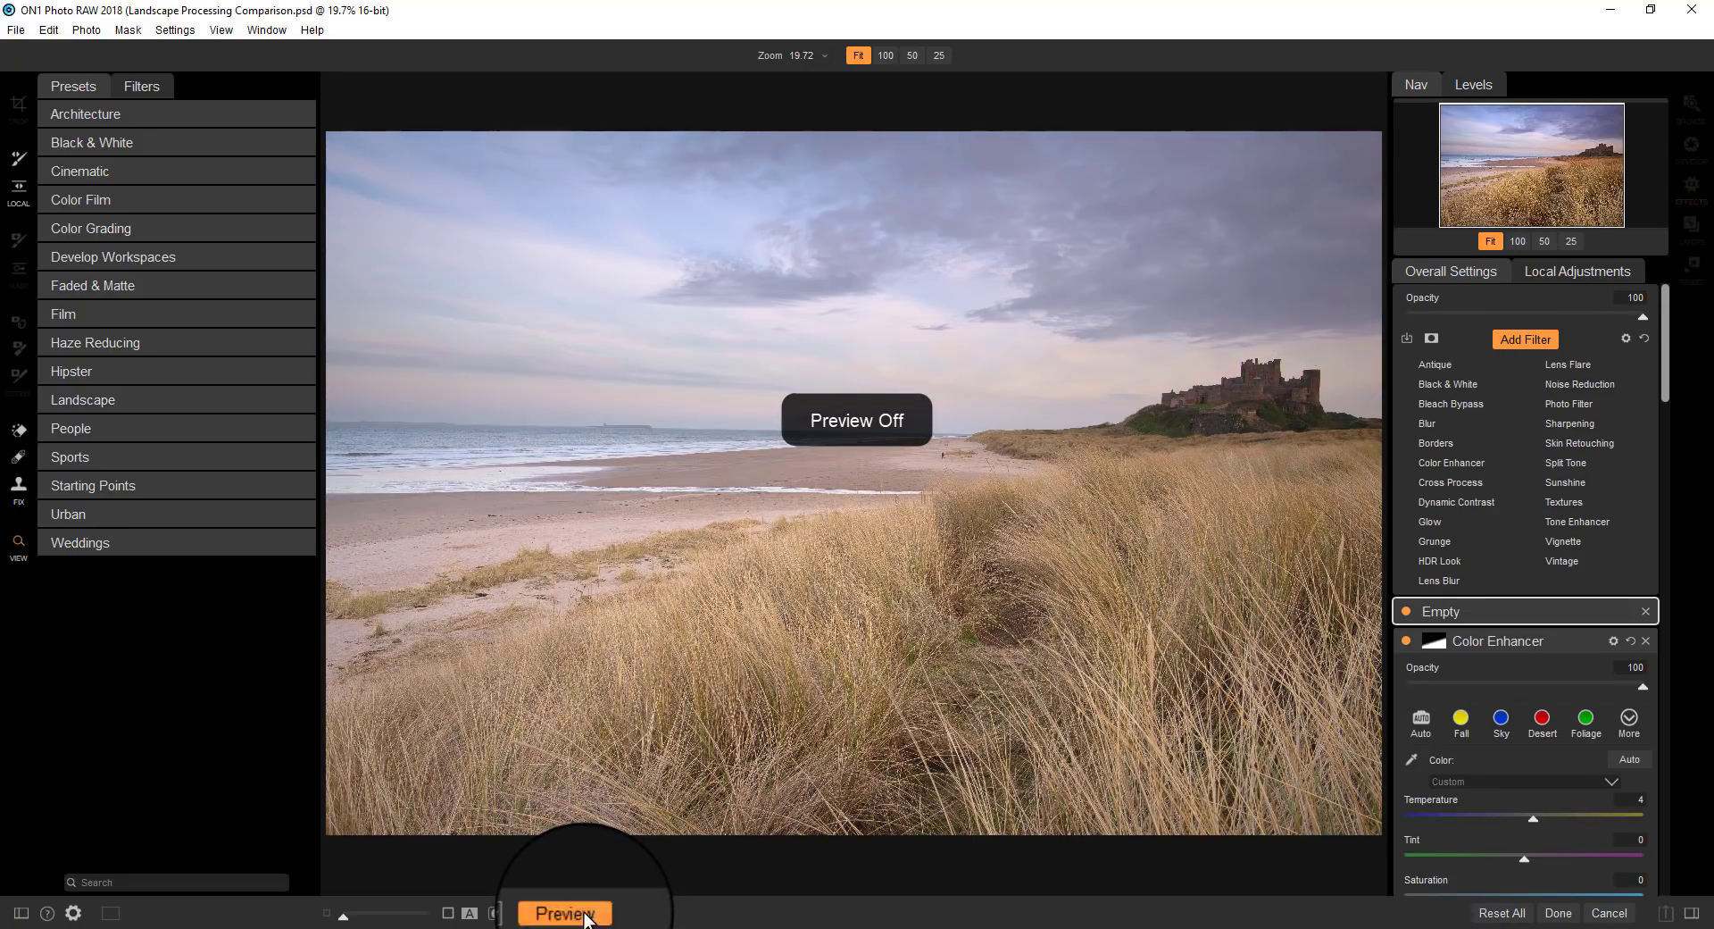
left_click(585, 914)
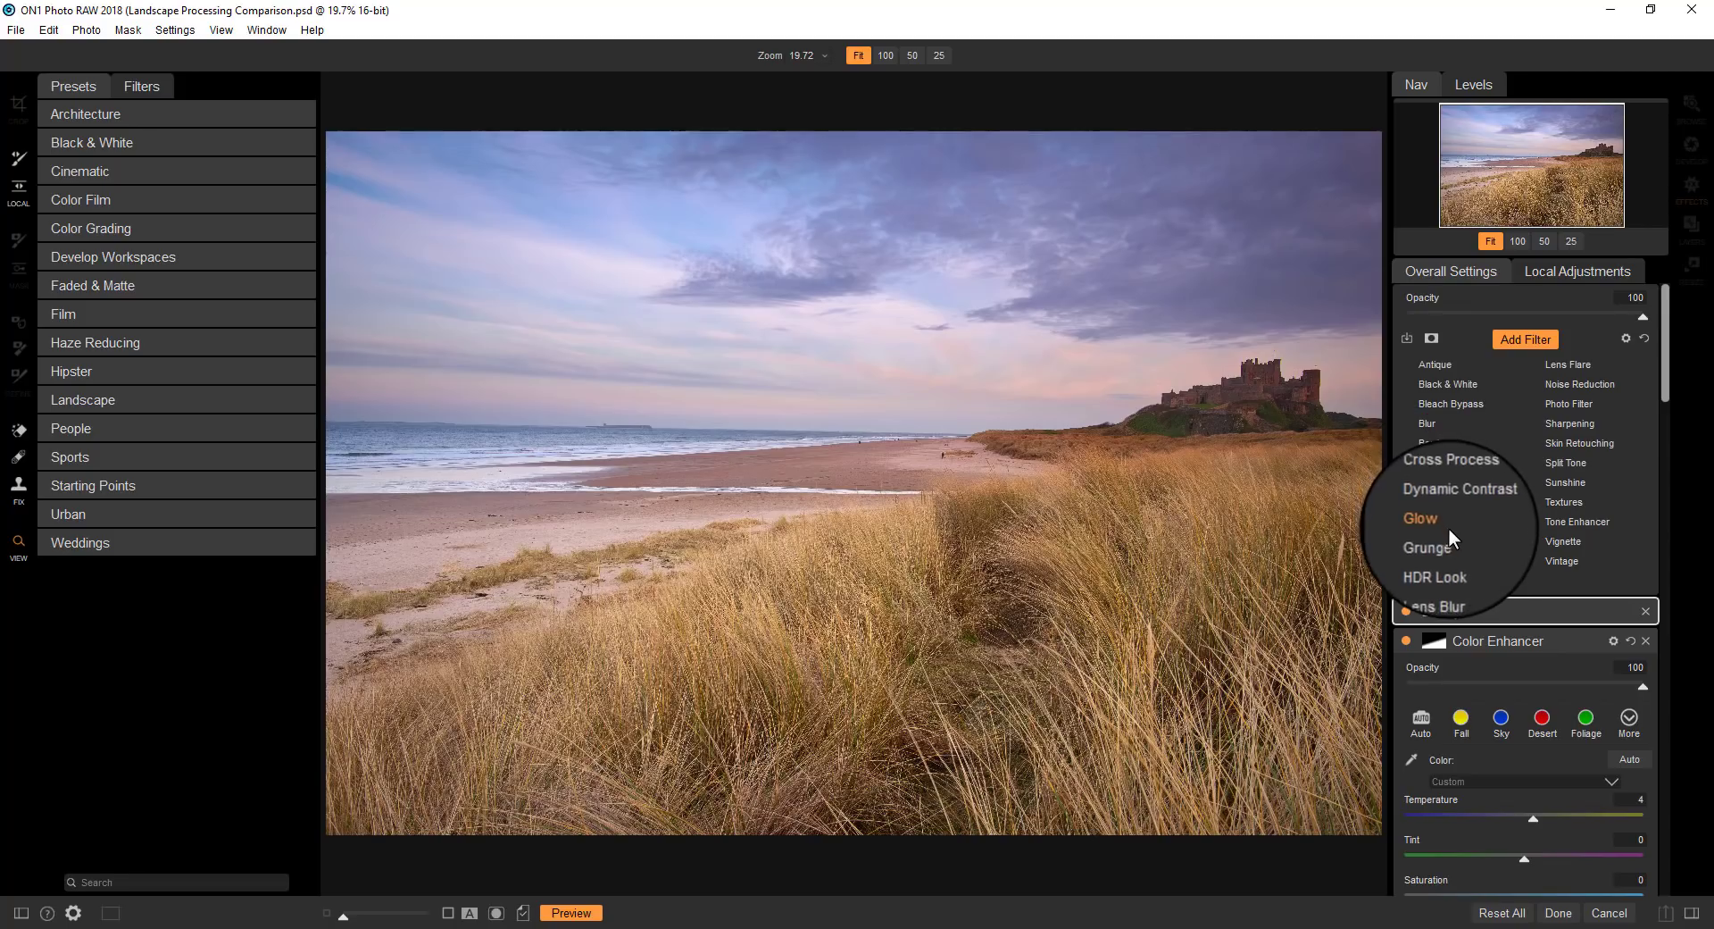
- Add a Sunshine filter with a Paint In brush mask inverted to hide the effect
left_click(1562, 483)
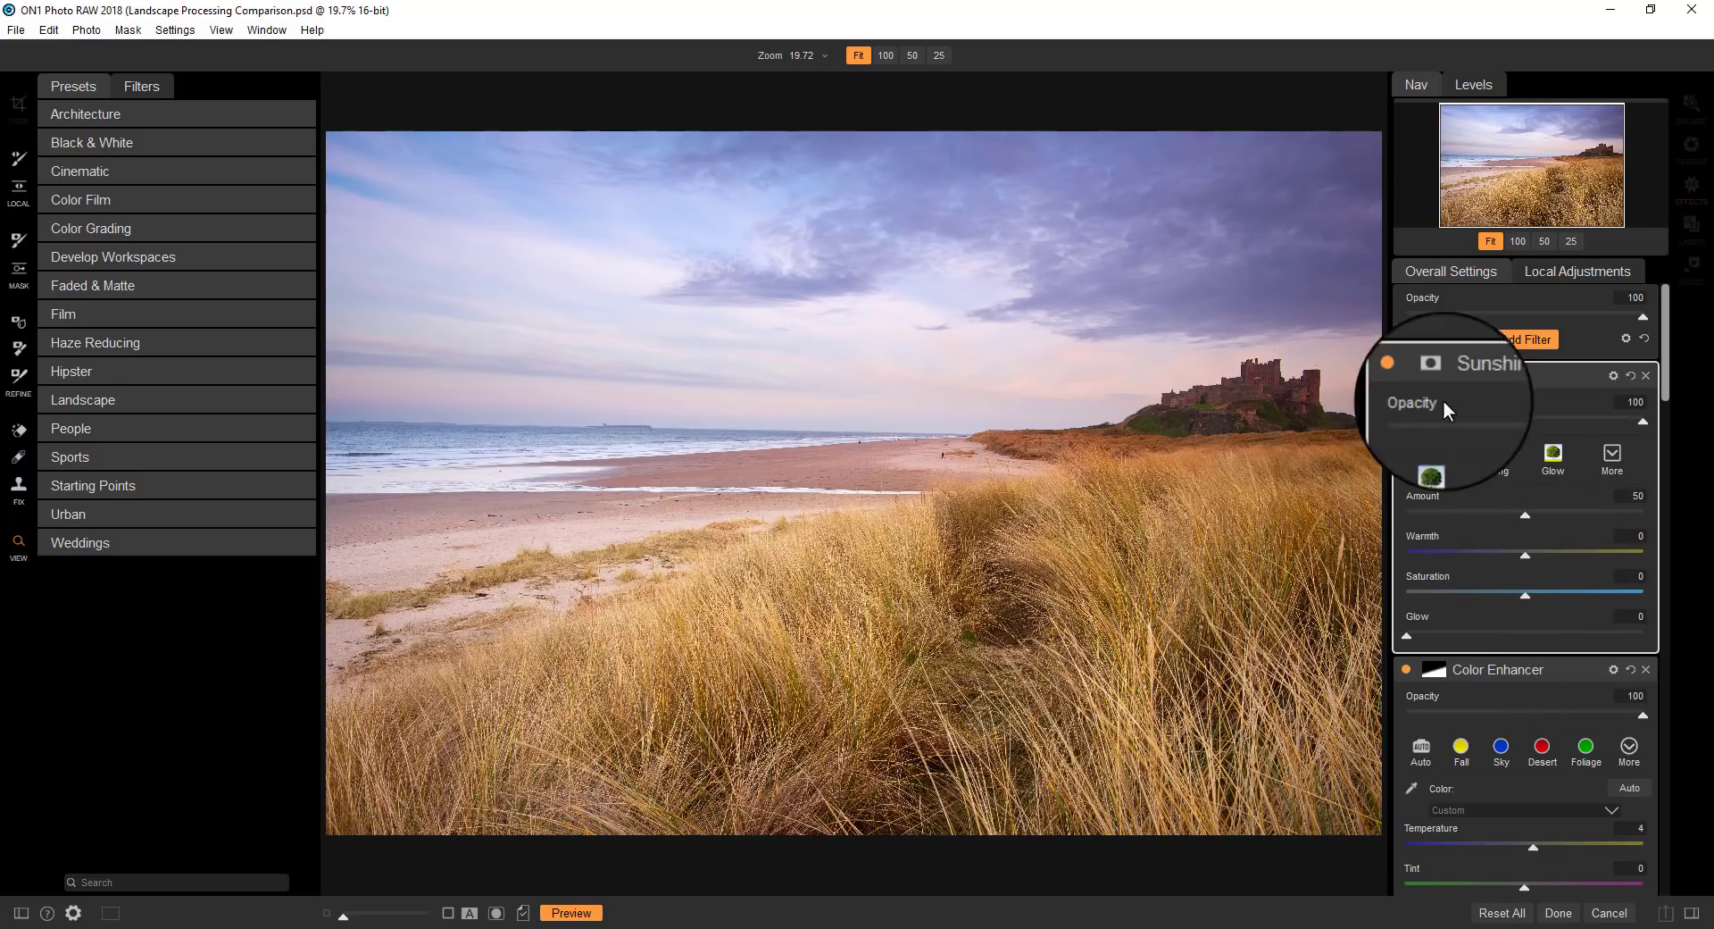
left_click(1431, 368)
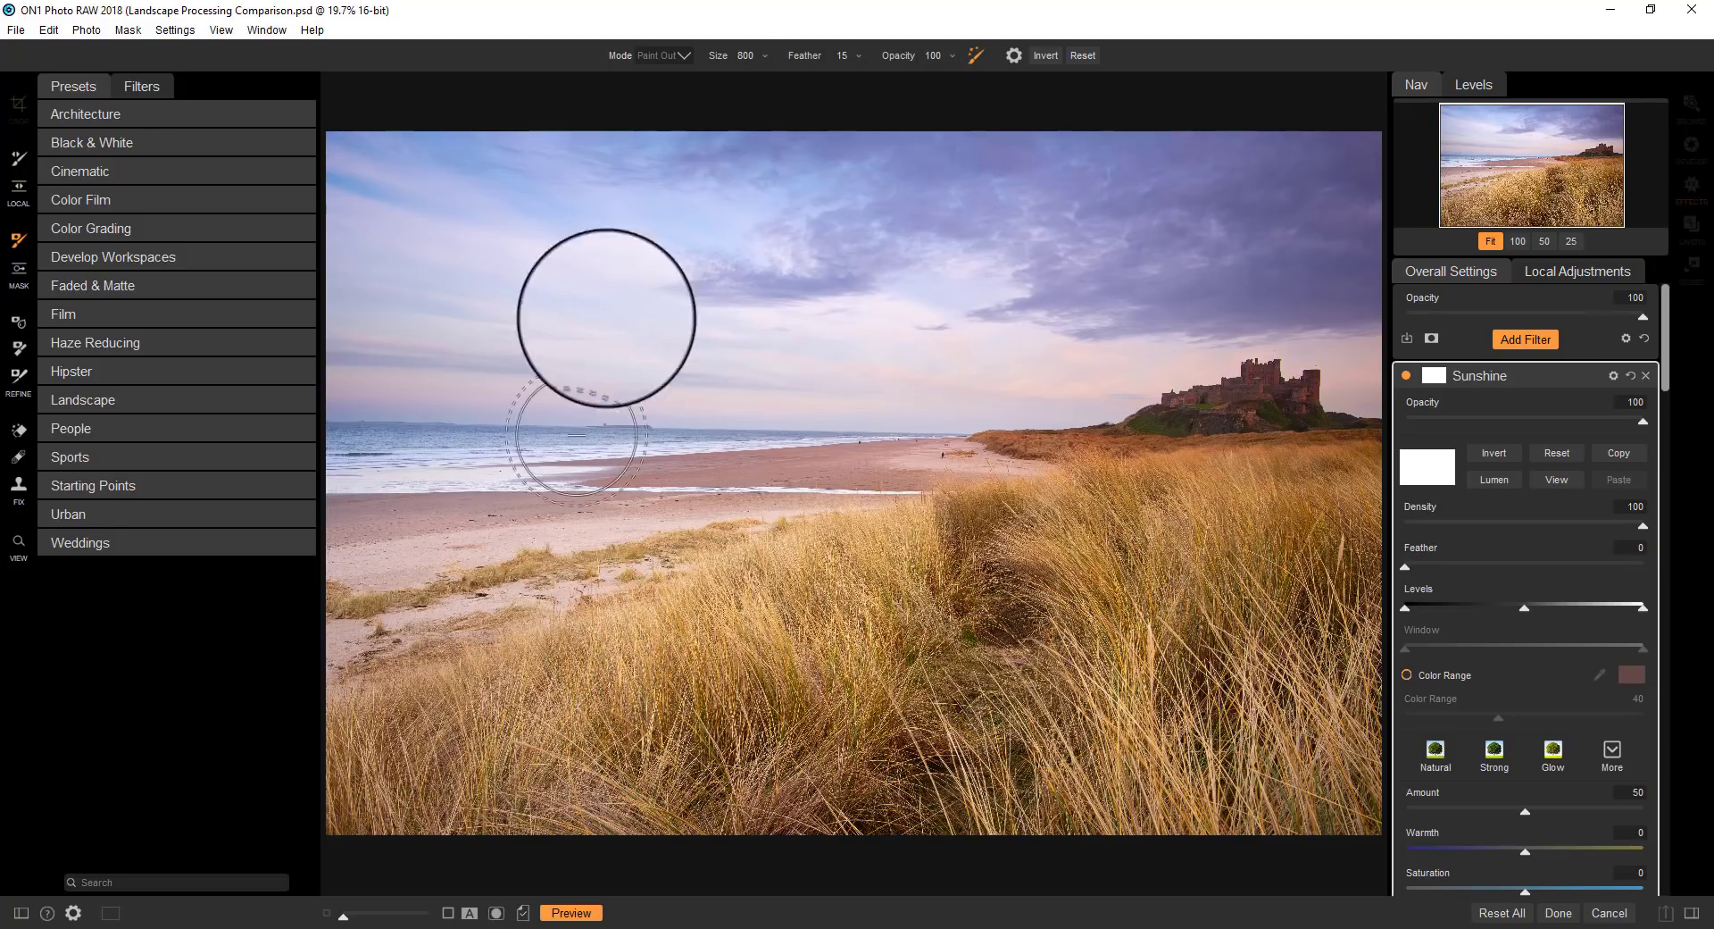
left_click(672, 55)
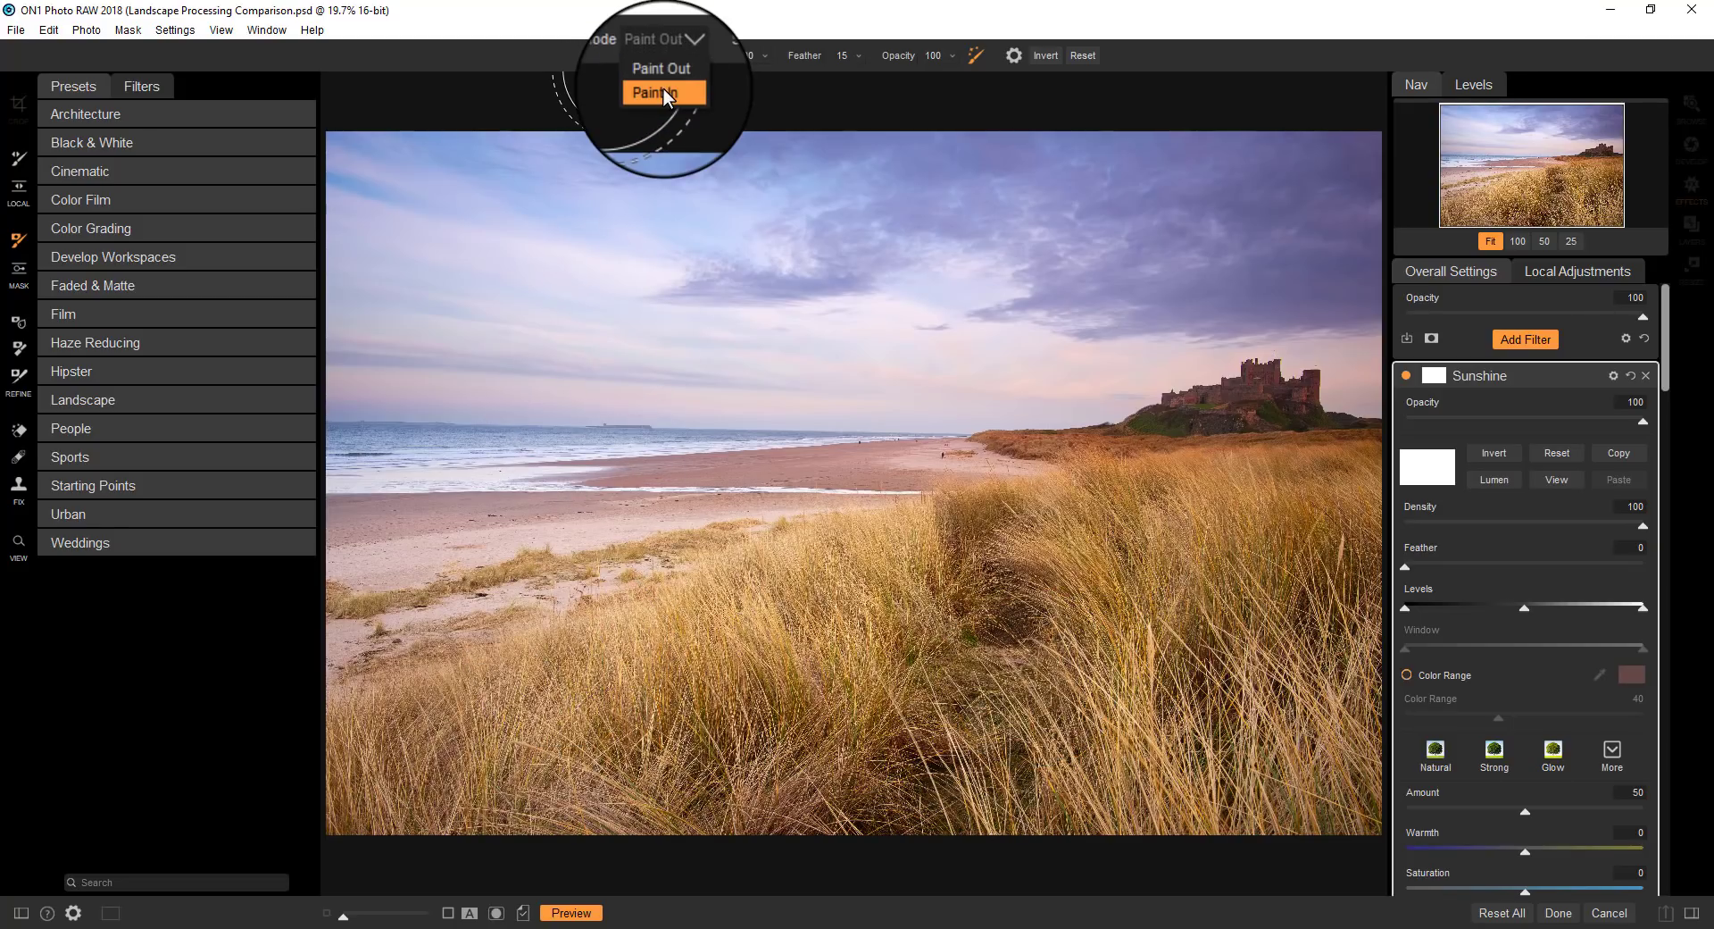
left_click(664, 92)
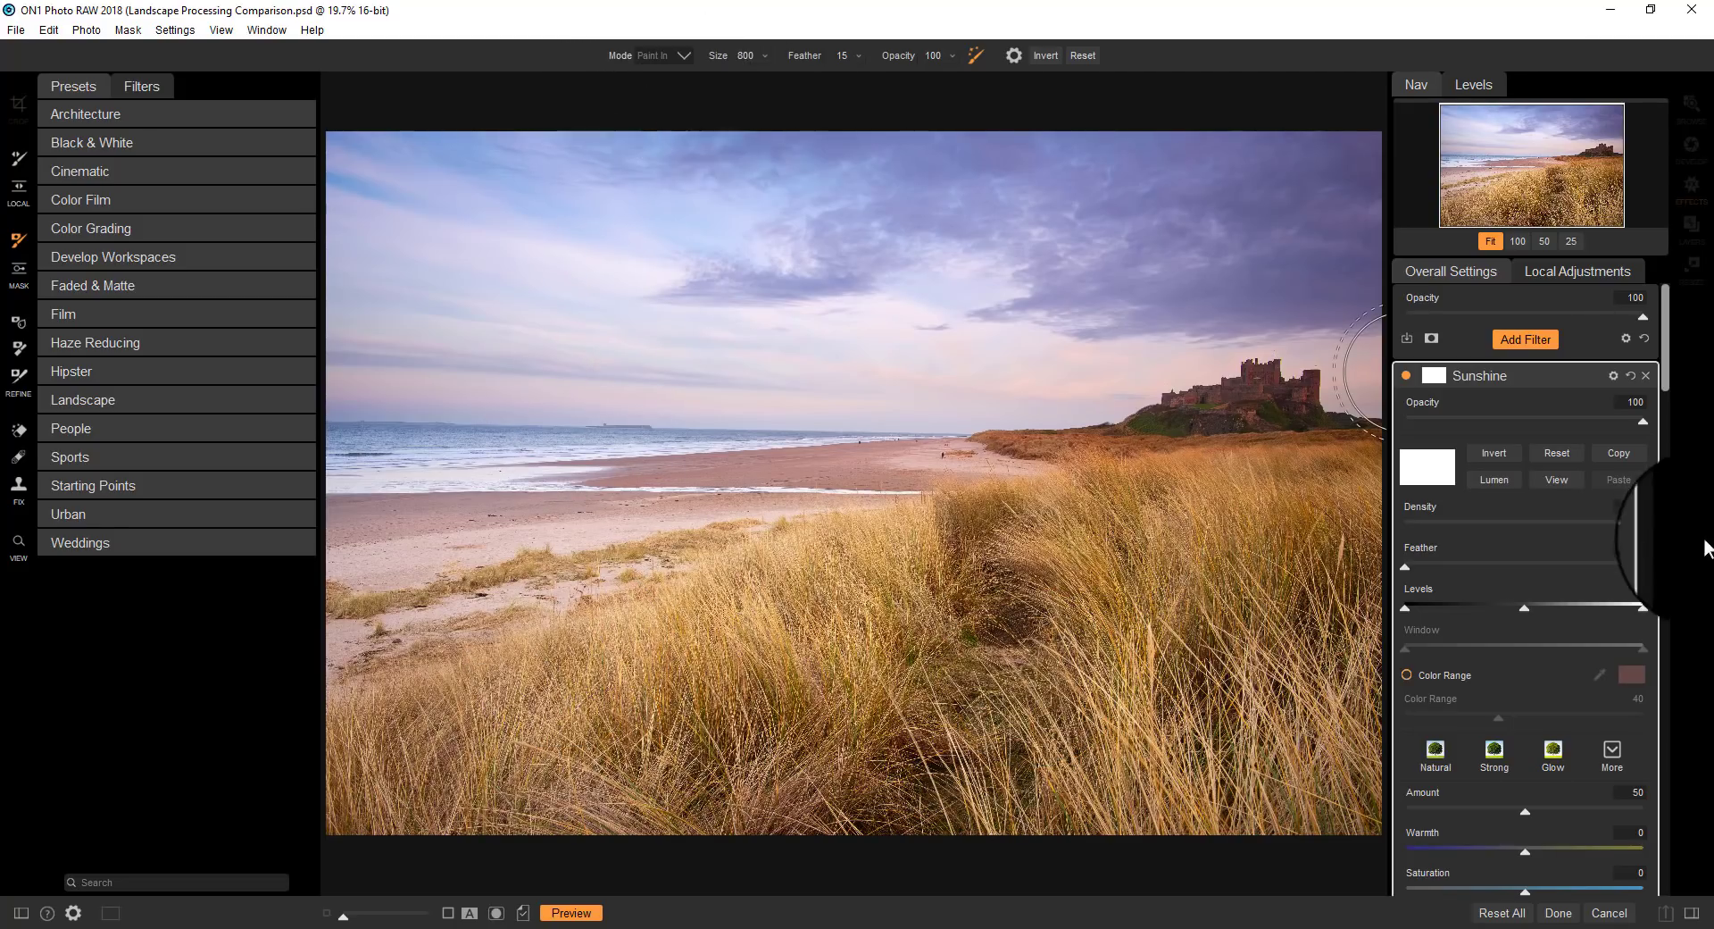
left_click(1501, 453)
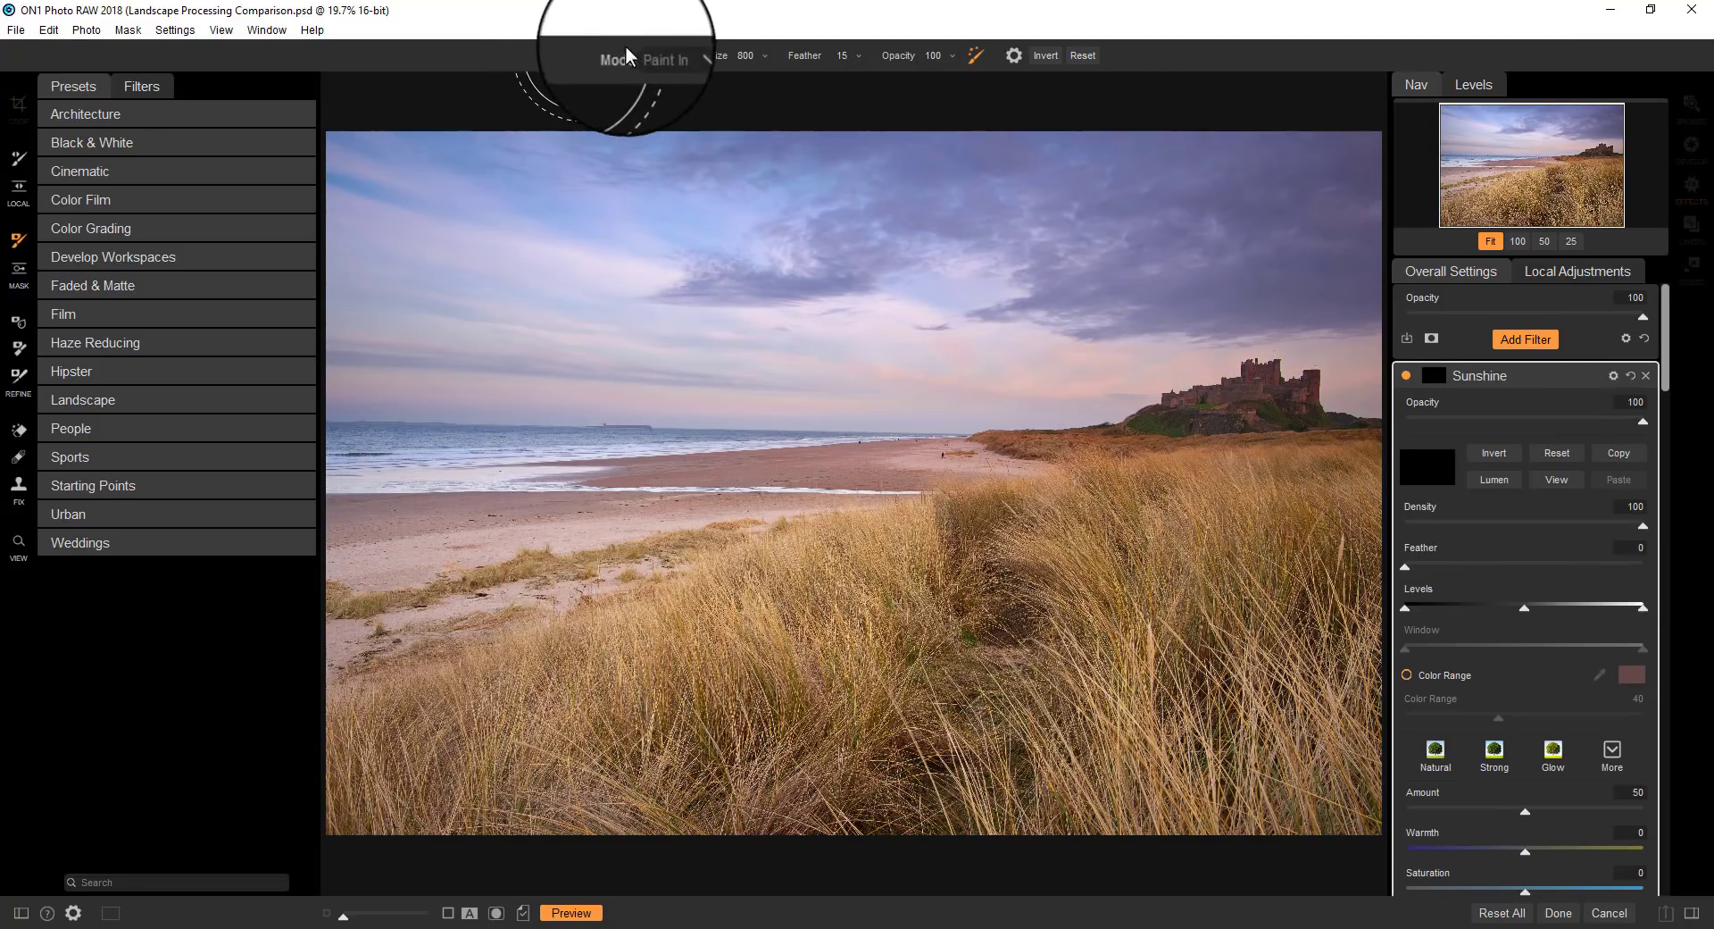
left_click(949, 55)
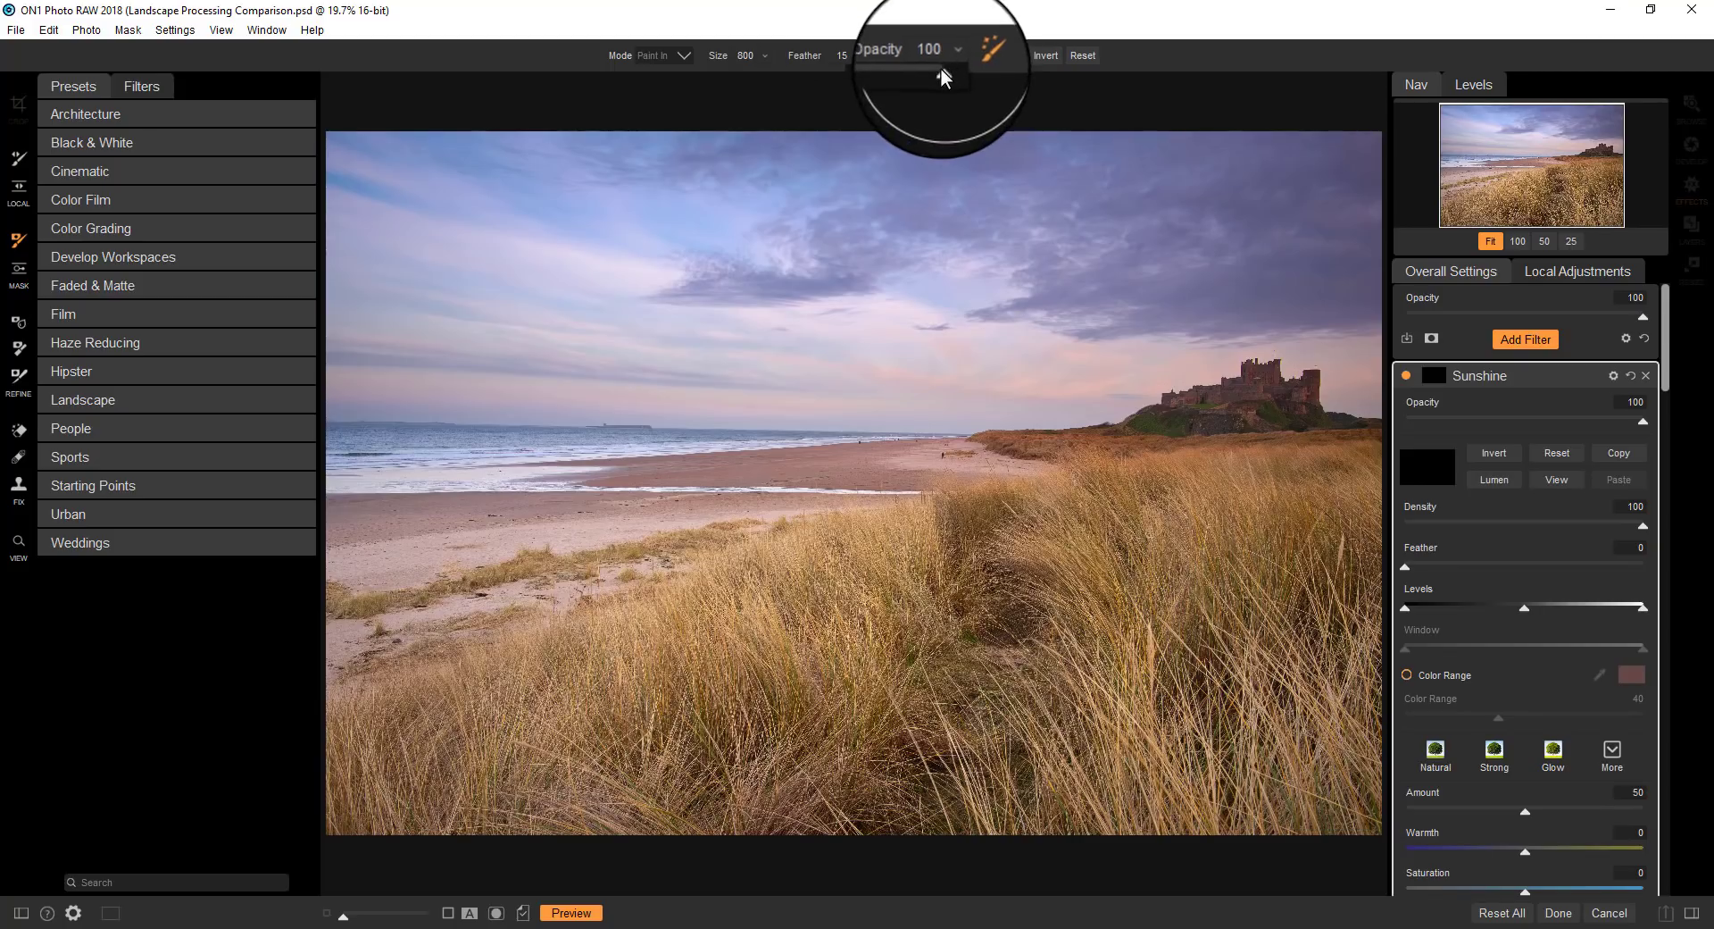
- Paint Sunshine into the dune grass at 43% brush opacity, toggling Perfect Brush
left_click_drag(940, 68, 893, 75)
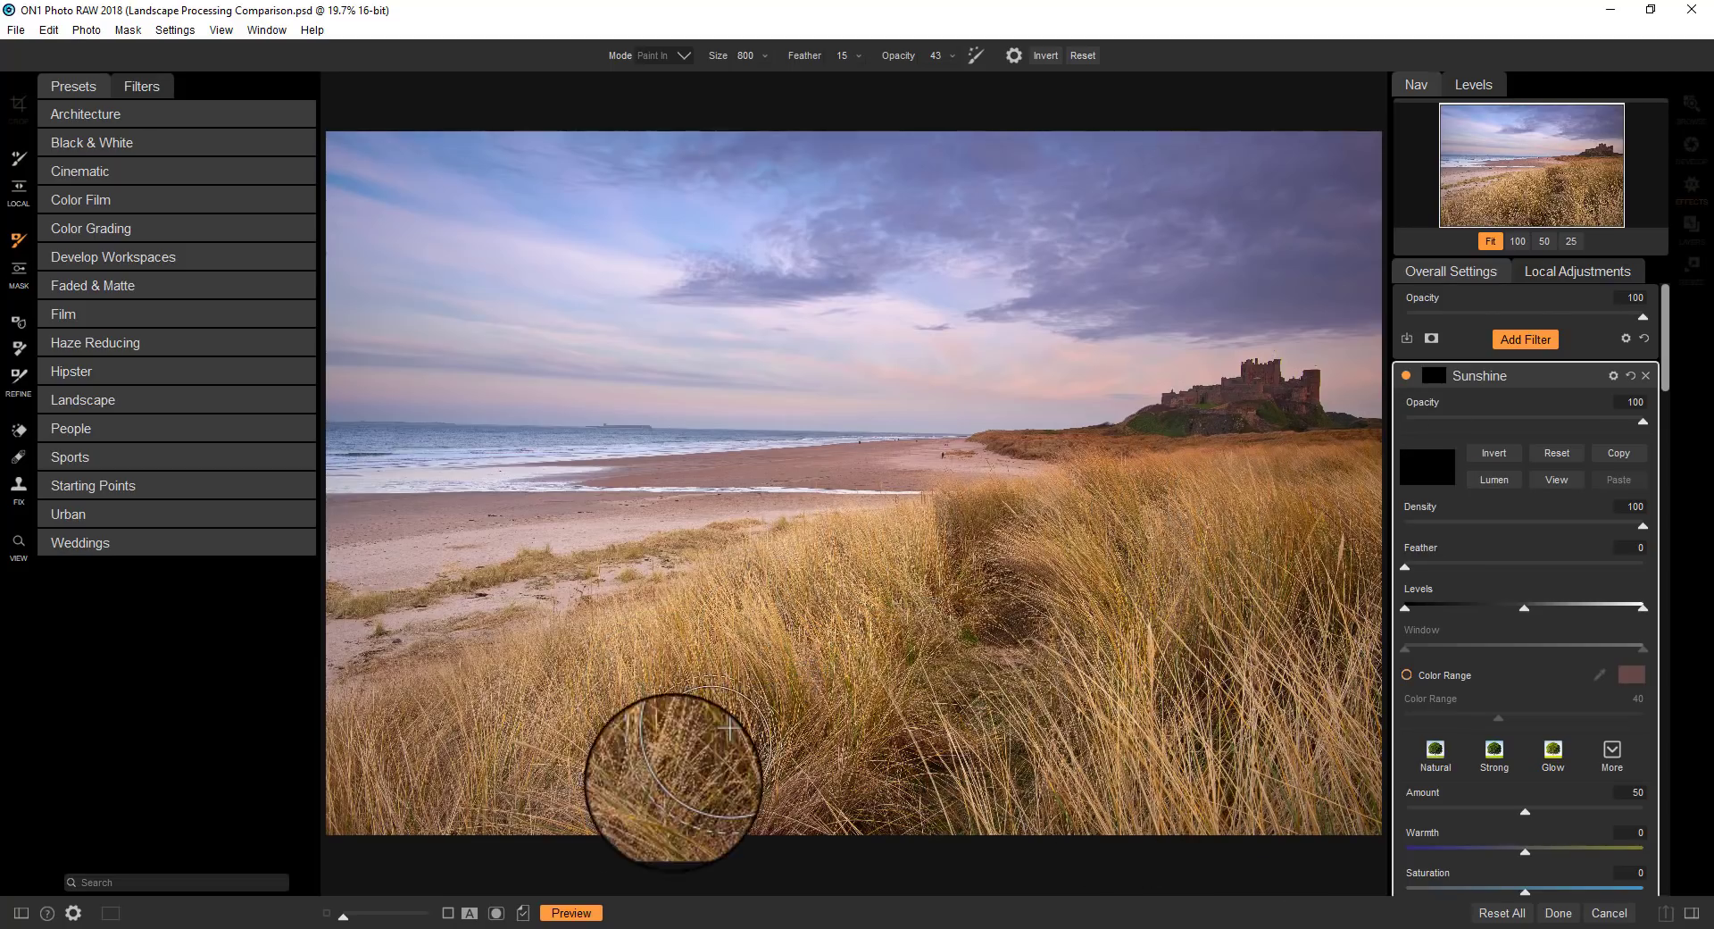
mouse_move(710, 754)
left_mouse_down()
mouse_move(898, 656)
mouse_move(485, 775)
mouse_move(415, 789)
mouse_move(350, 773)
mouse_move(884, 614)
mouse_move(659, 704)
mouse_move(408, 789)
mouse_move(922, 603)
mouse_move(616, 716)
mouse_move(953, 548)
mouse_move(637, 683)
mouse_move(650, 664)
mouse_move(714, 719)
mouse_move(686, 807)
mouse_move(1135, 520)
mouse_move(1310, 523)
mouse_move(1105, 706)
mouse_move(1326, 787)
mouse_move(1333, 756)
mouse_move(1304, 728)
mouse_move(1280, 595)
mouse_move(278, 742)
mouse_move(407, 622)
mouse_move(329, 625)
mouse_move(414, 593)
mouse_move(824, 537)
mouse_move(1131, 537)
mouse_move(671, 746)
mouse_move(545, 782)
mouse_move(590, 754)
mouse_move(714, 735)
mouse_move(826, 665)
mouse_move(608, 766)
mouse_move(1245, 725)
mouse_move(1201, 593)
mouse_move(1169, 570)
mouse_move(1247, 509)
mouse_move(1127, 531)
mouse_move(1241, 500)
mouse_move(929, 589)
mouse_move(786, 734)
mouse_move(1061, 533)
mouse_move(1082, 440)
mouse_move(1090, 478)
mouse_move(1076, 476)
mouse_move(1358, 497)
left_mouse_up()
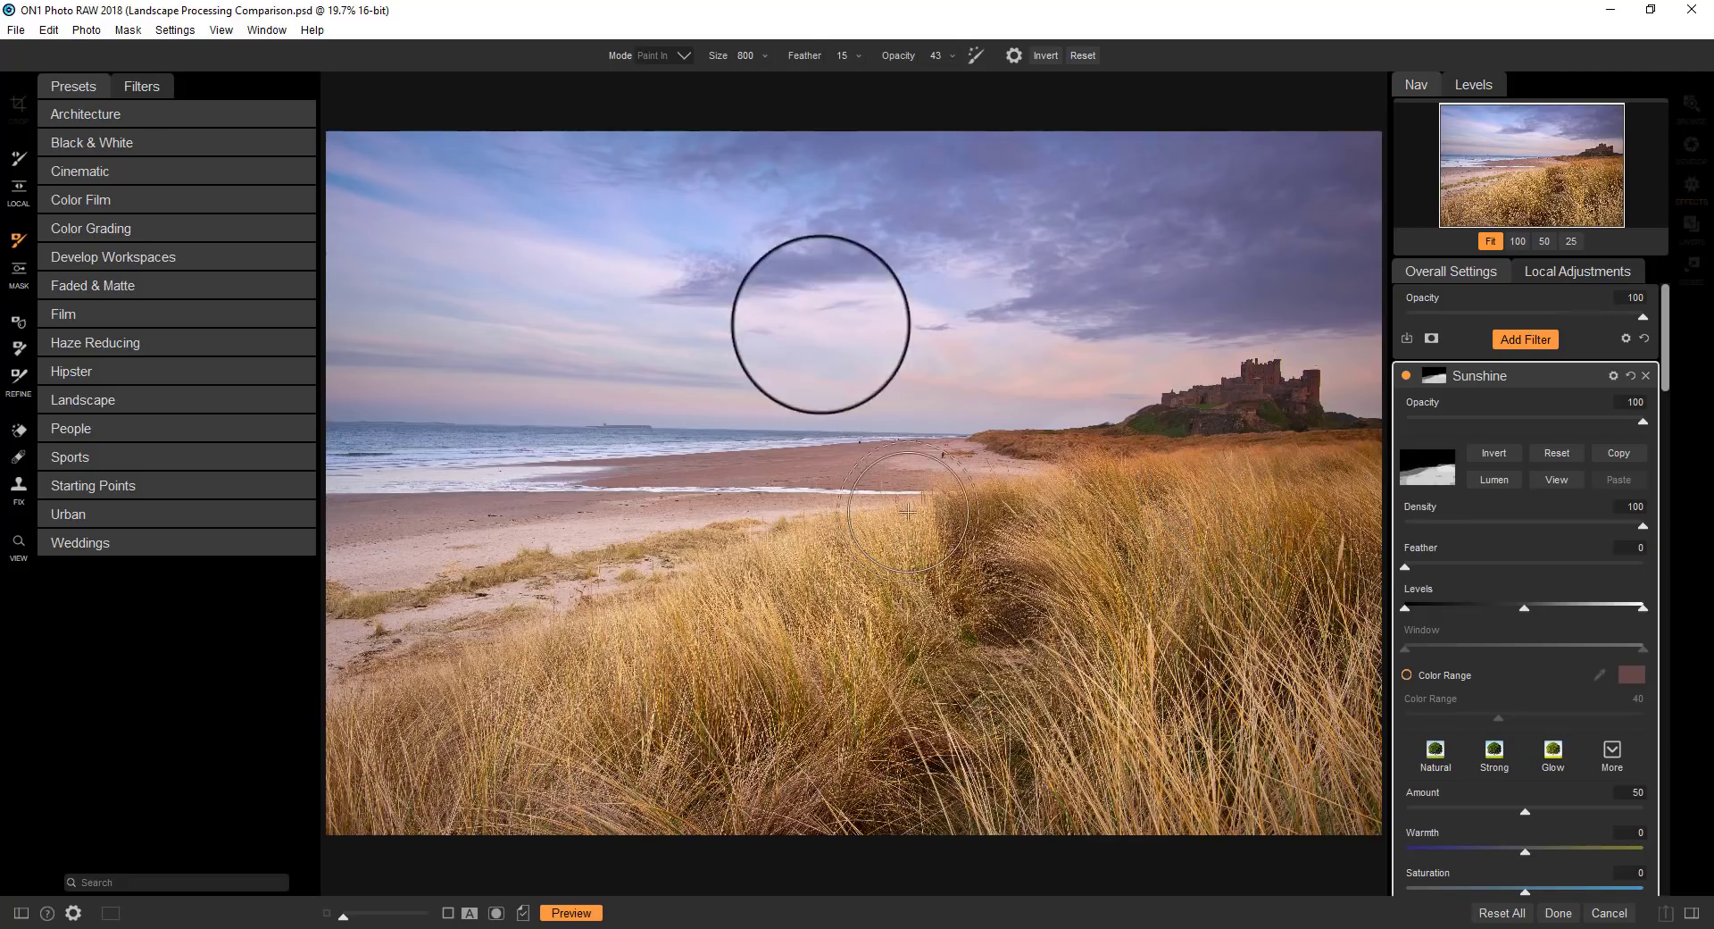
left_click(976, 55)
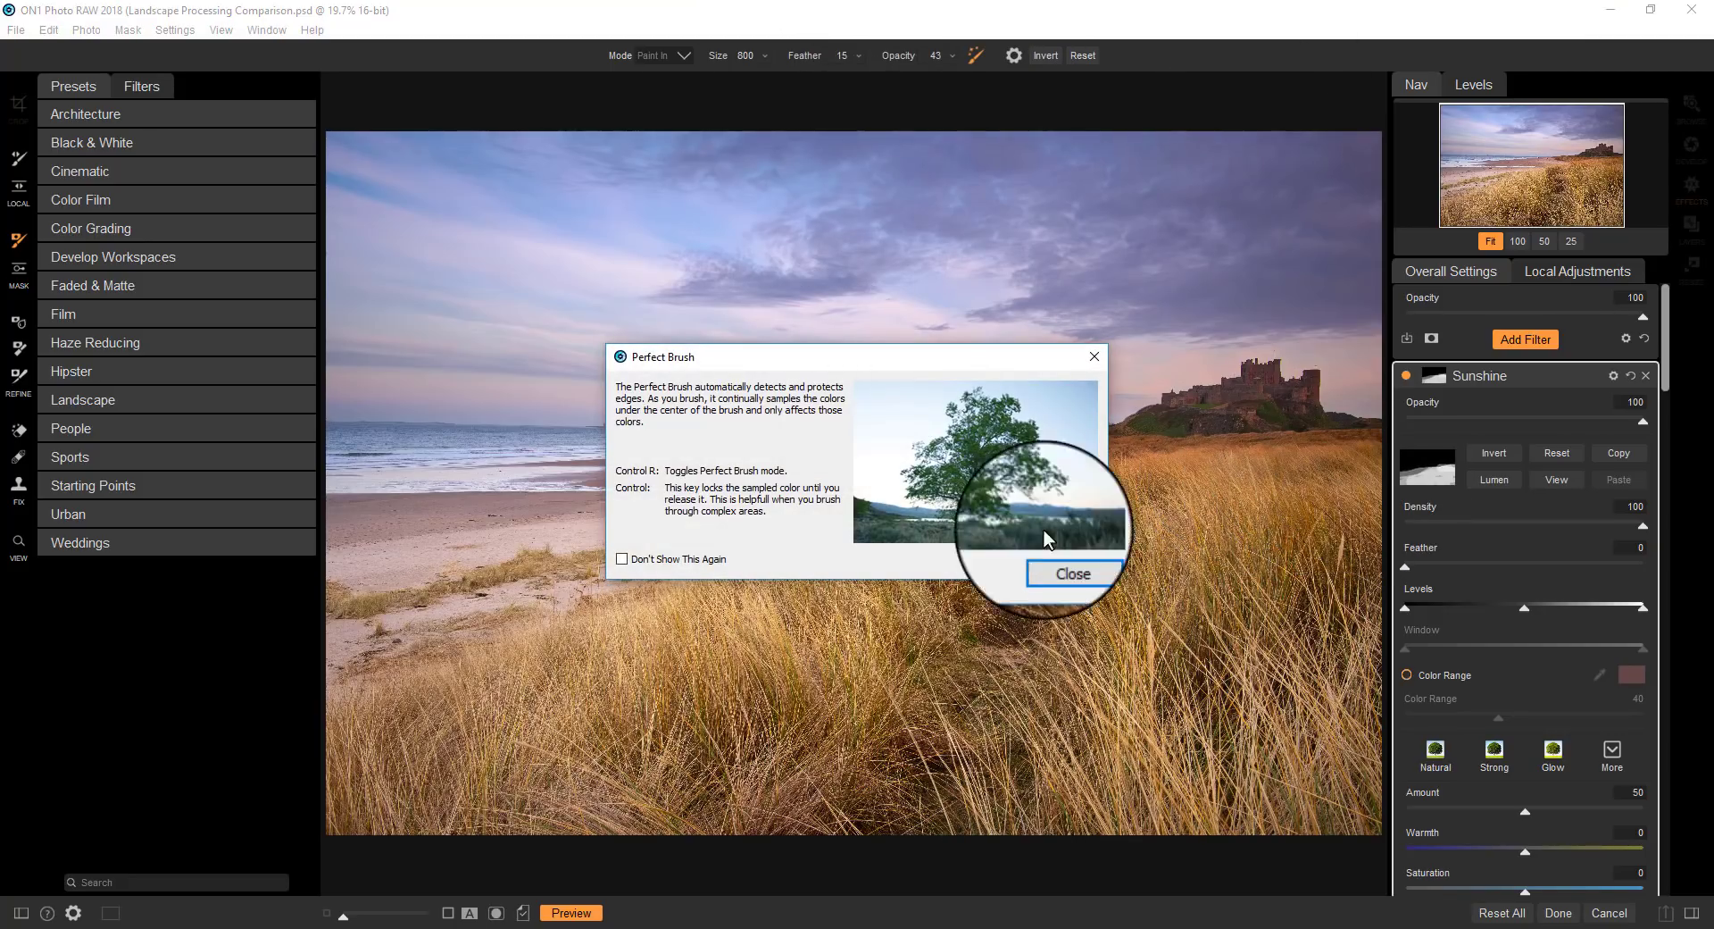
left_click(1064, 563)
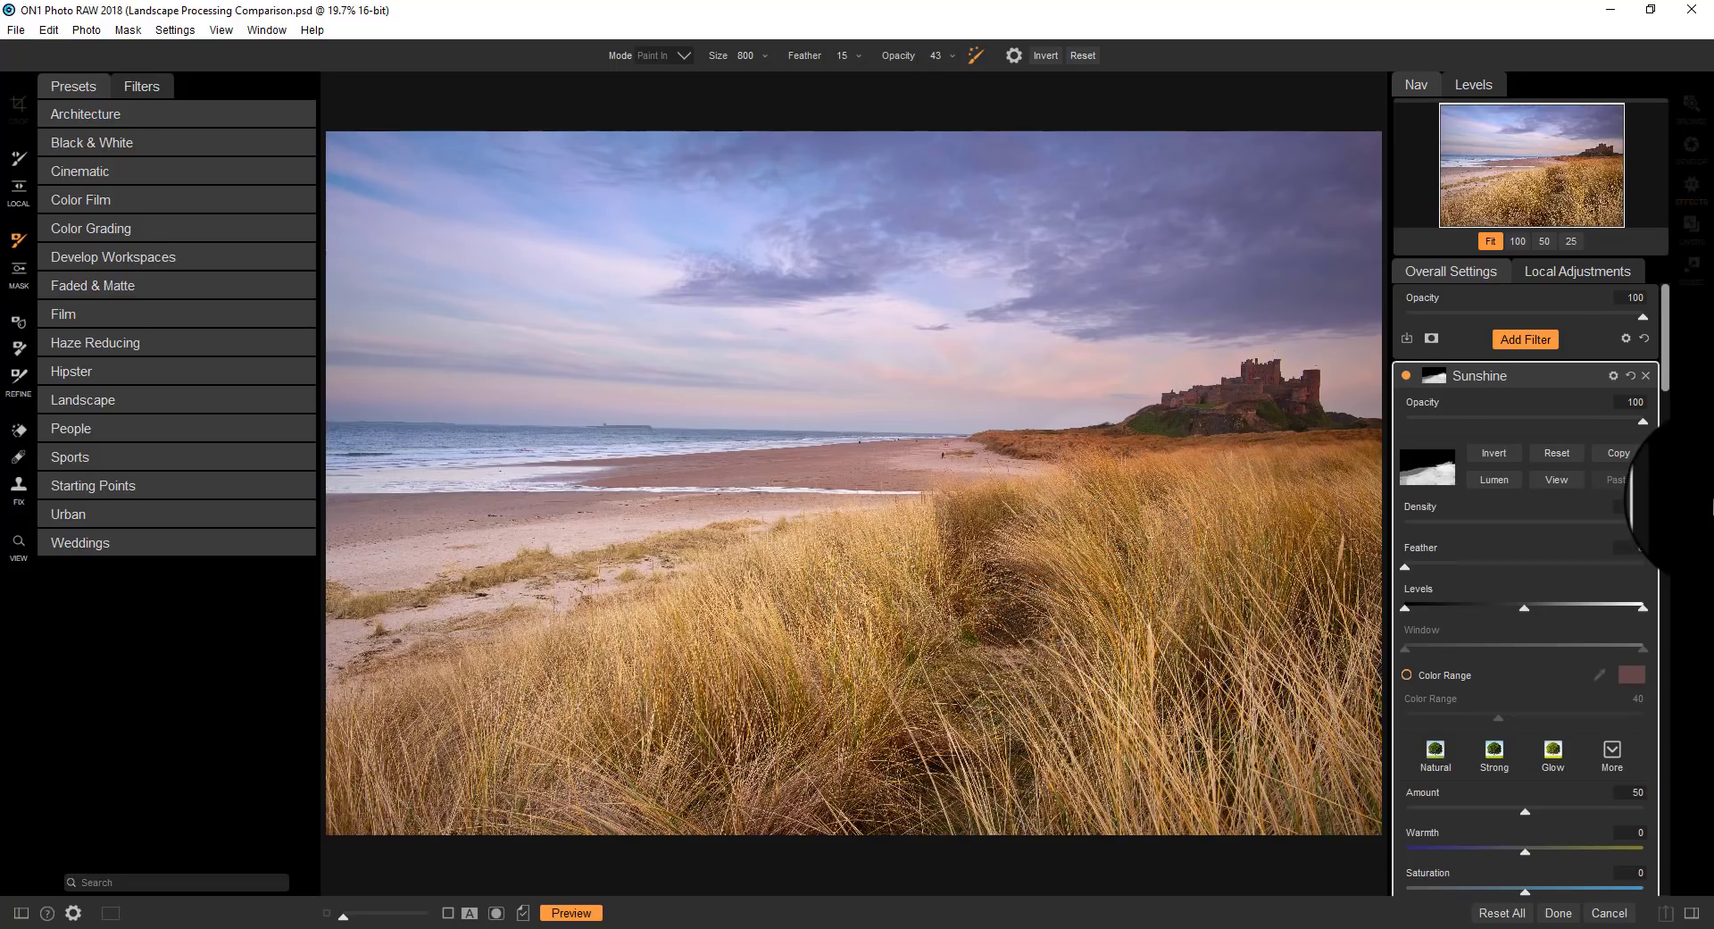
- Preview the Sunshine mask in grayscale, then collapse the mask options
left_click(1551, 482)
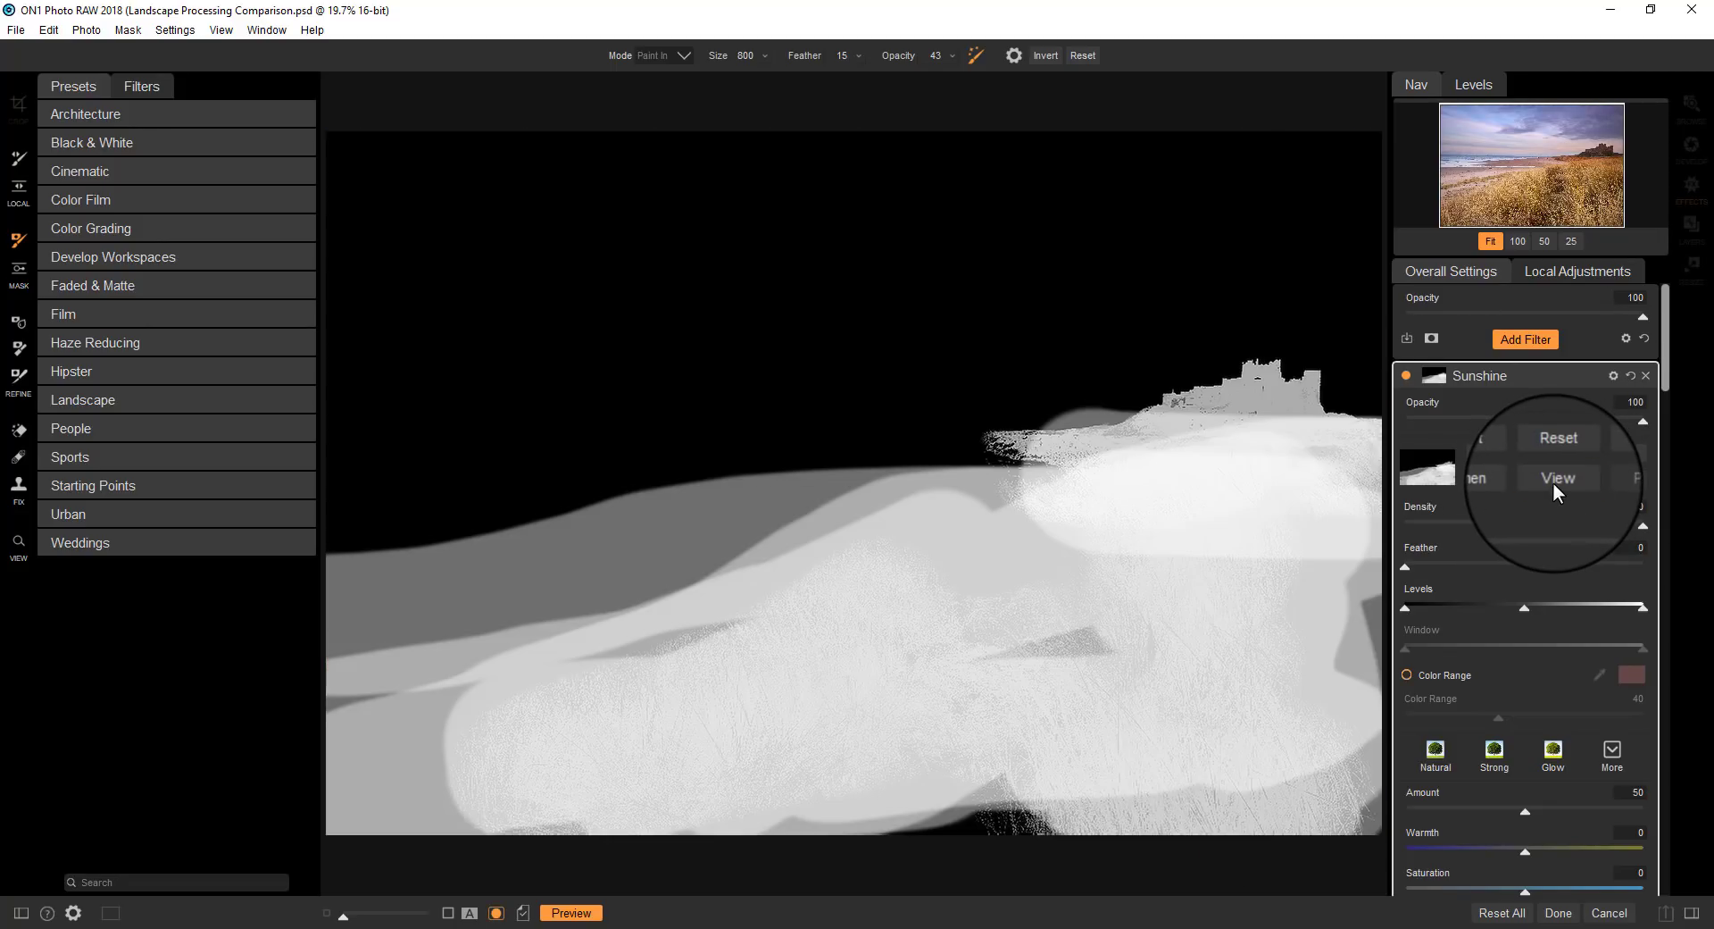
left_click(1553, 486)
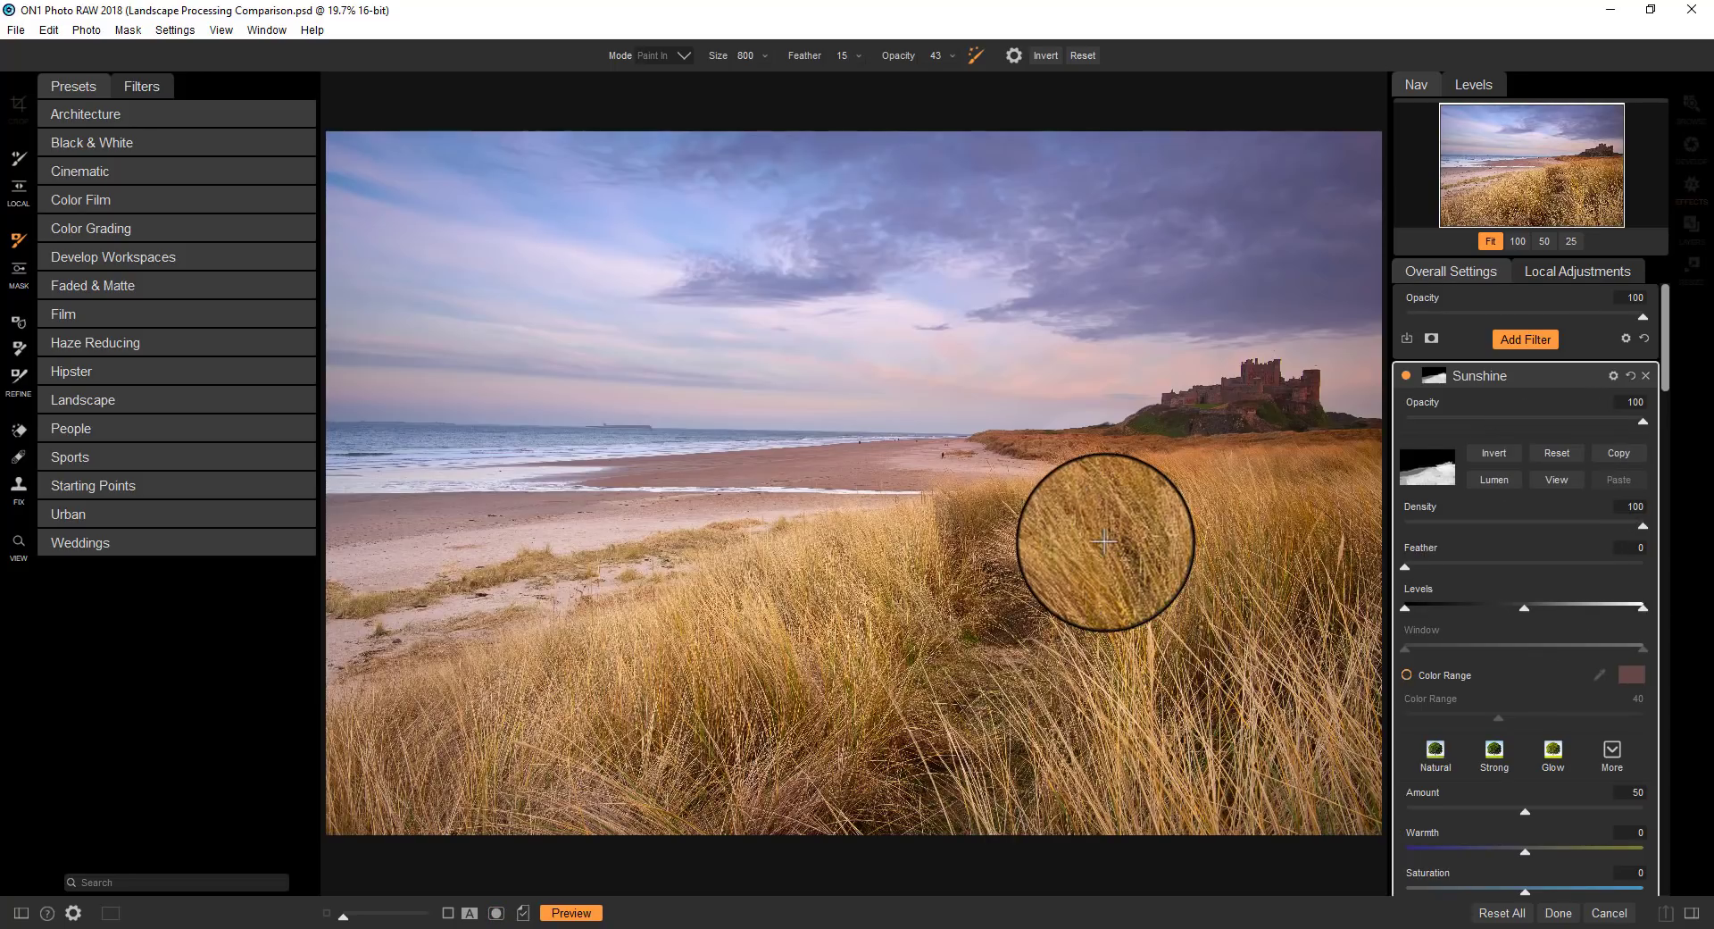
left_click(1439, 372)
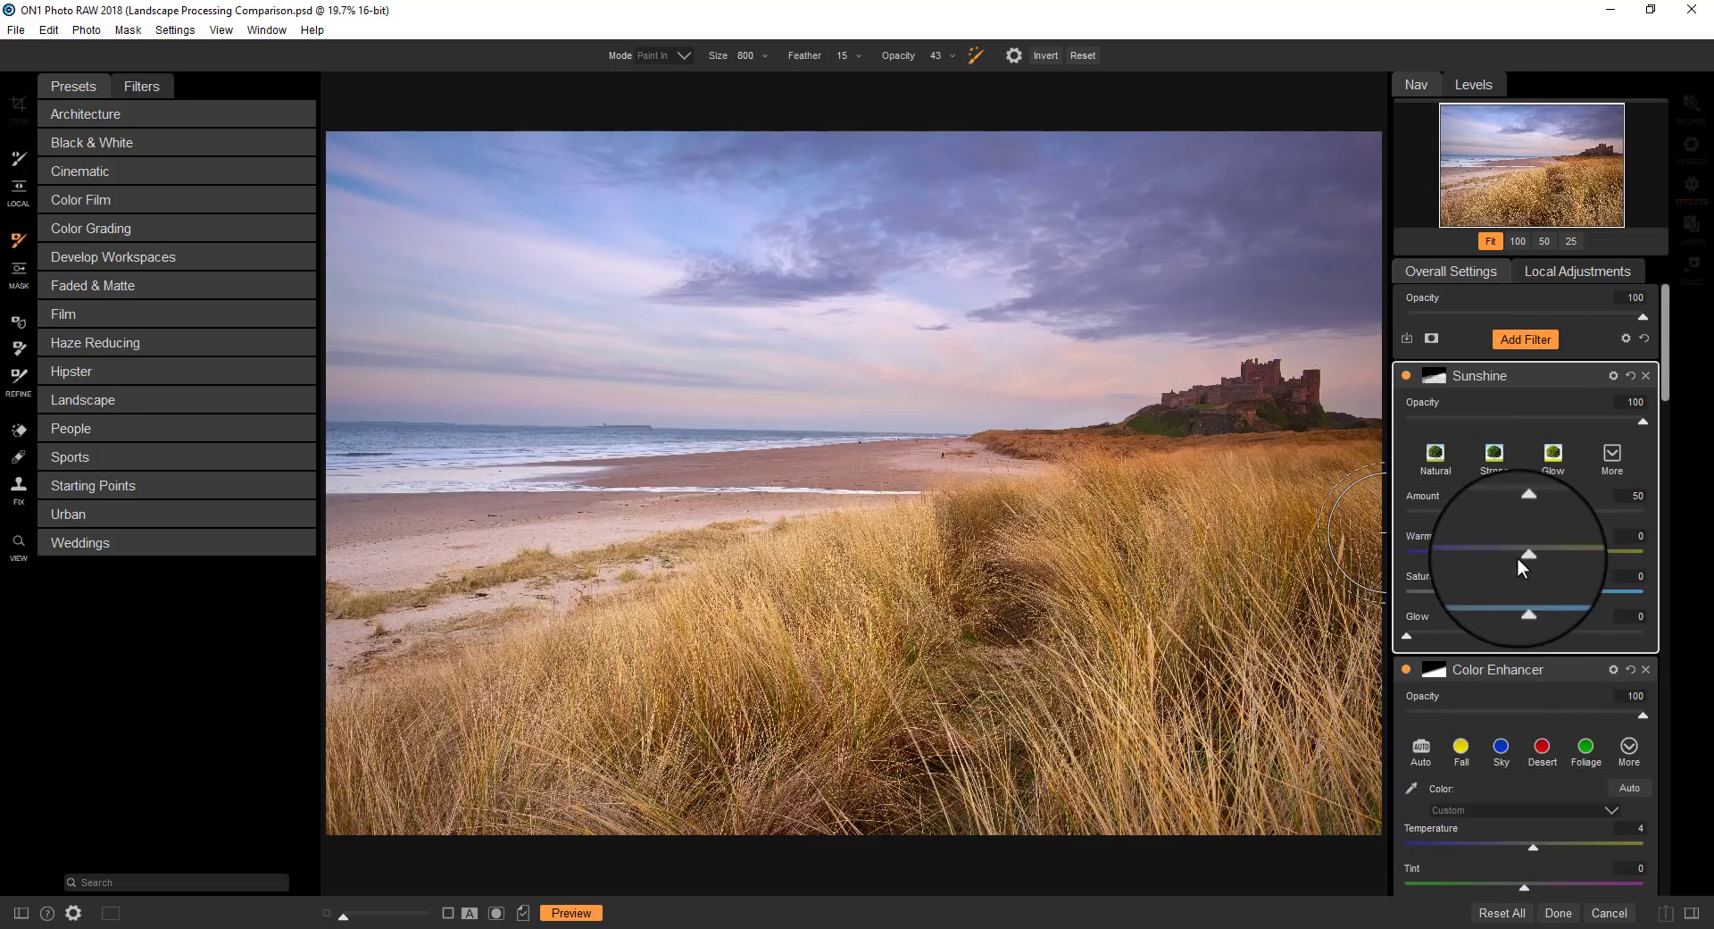
- Set Sunshine to Amount 27, Warmth 19, Saturation 7 and Glow 11, toggling it to compare
left_click_drag(1529, 554, 1502, 516)
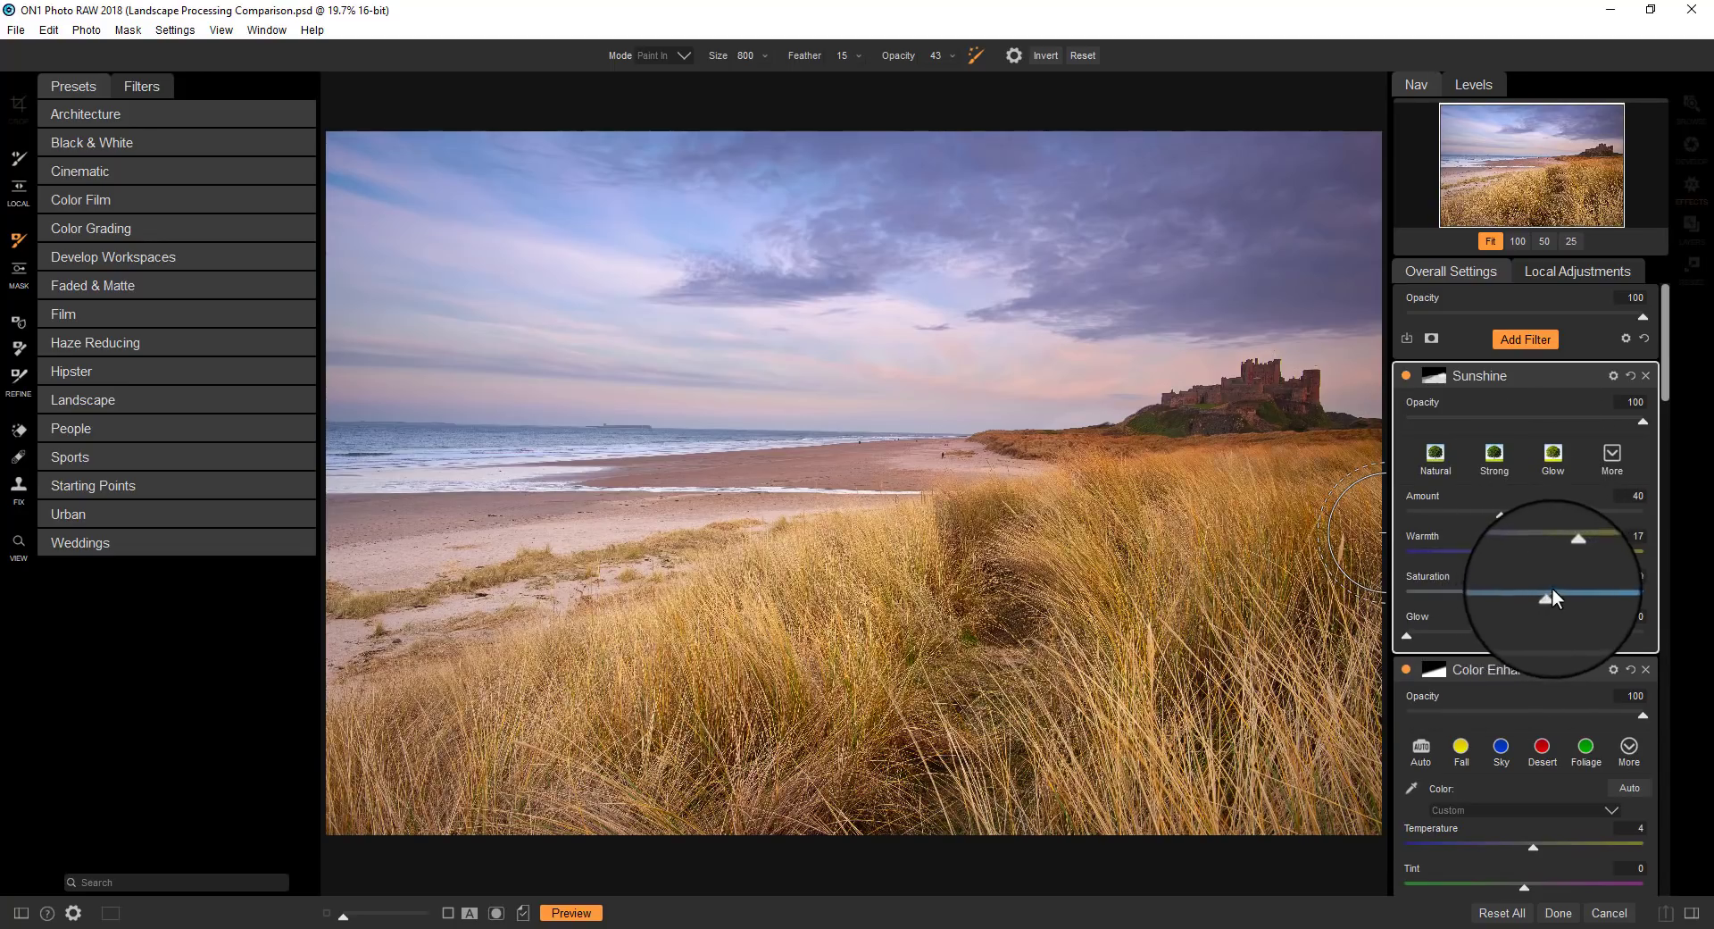
left_click_drag(1552, 588, 1539, 587)
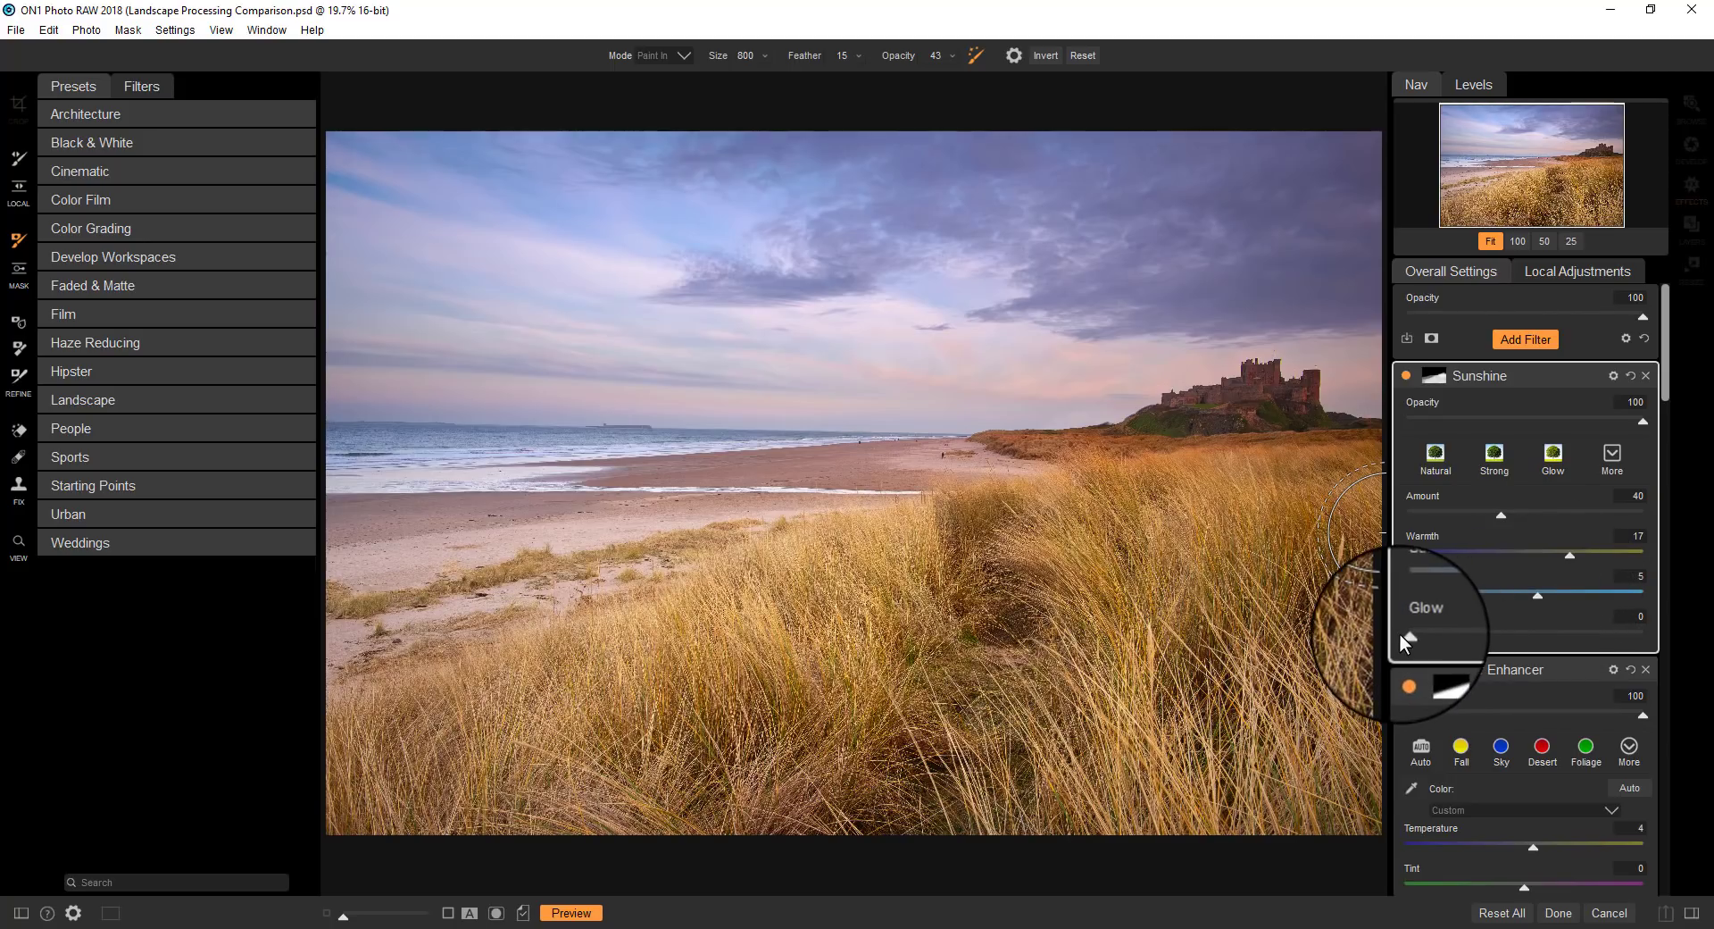
left_click_drag(1400, 635, 1448, 628)
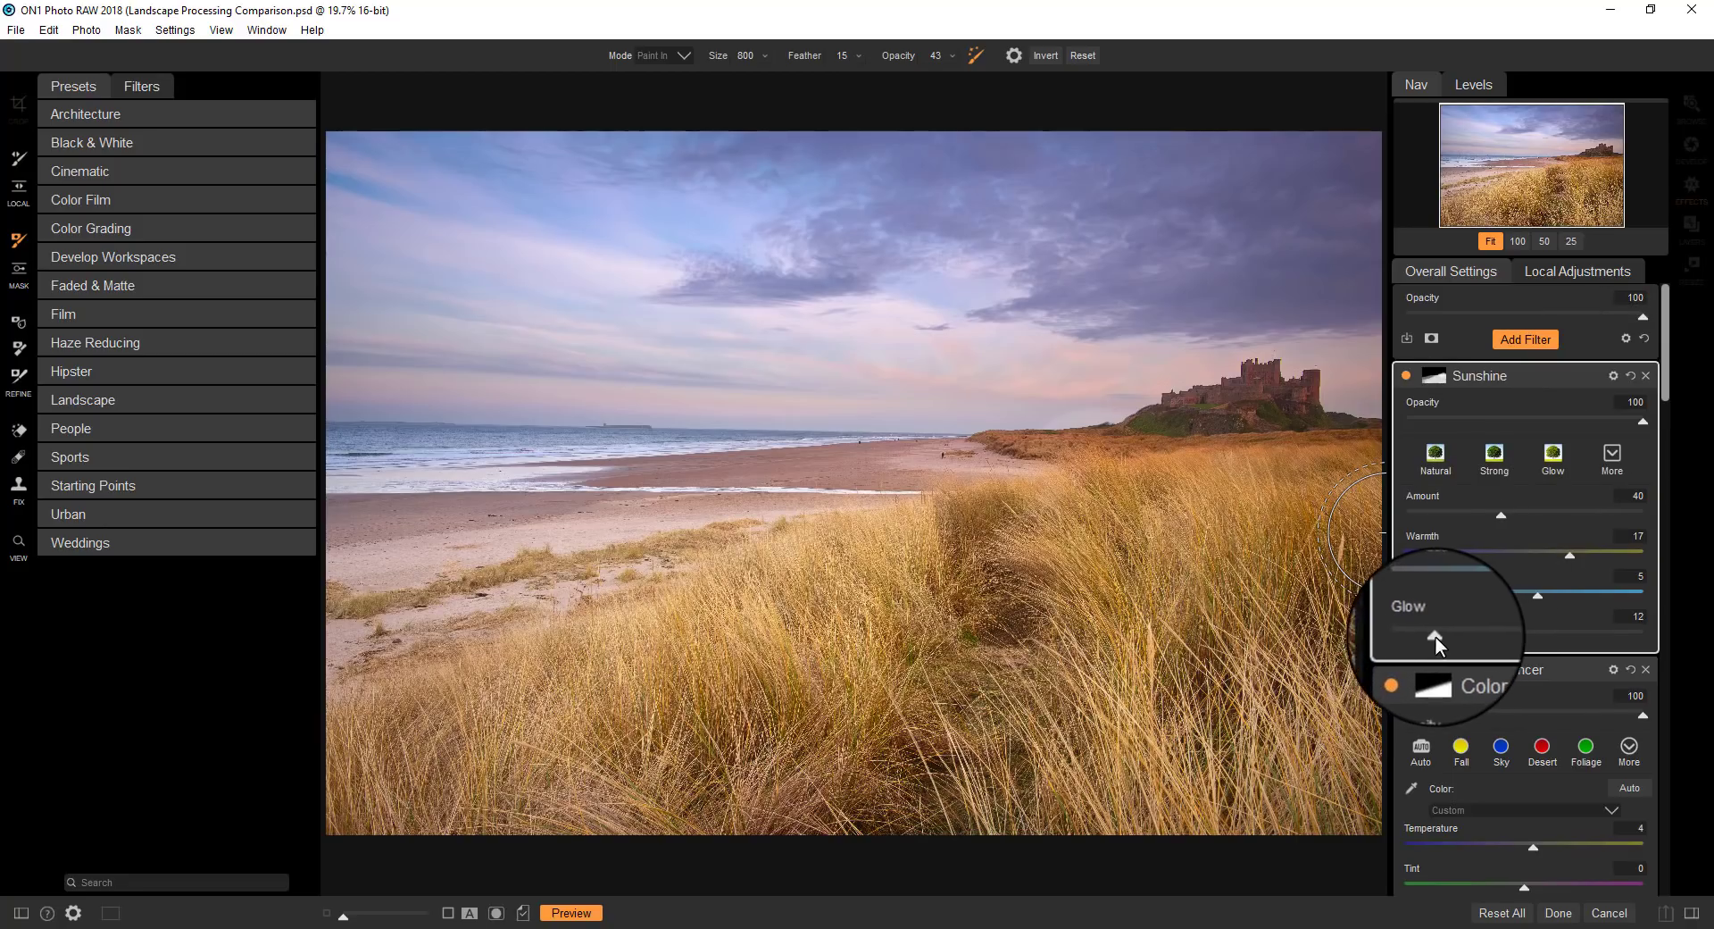
left_click_drag(1499, 515, 1473, 516)
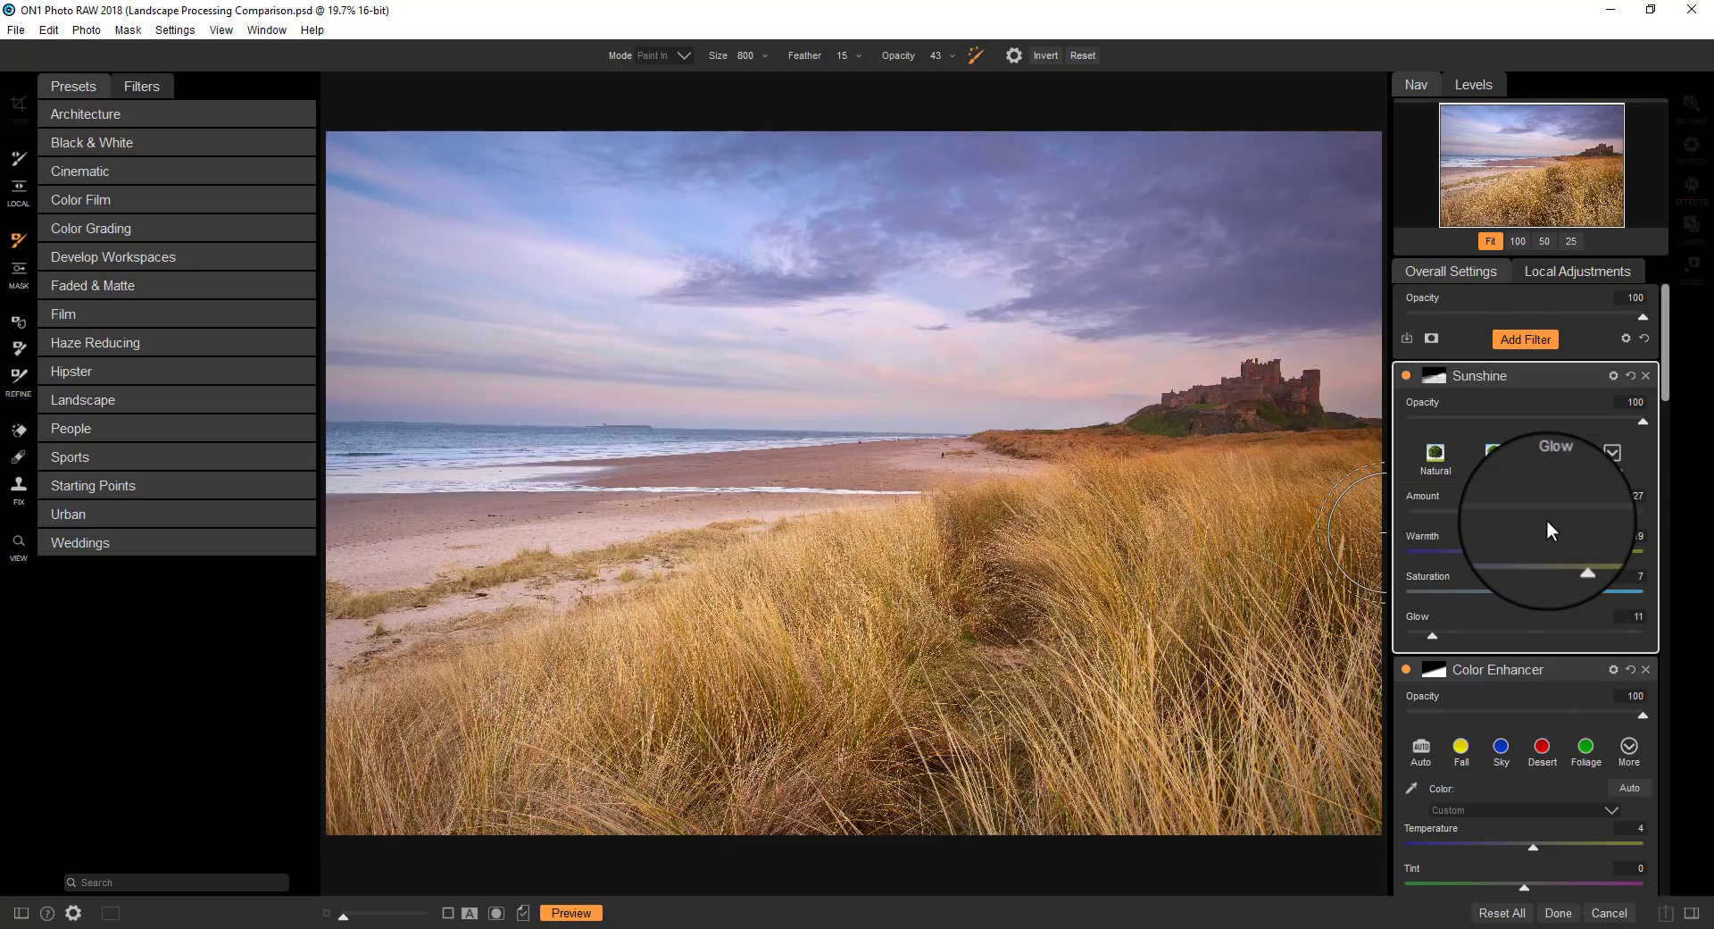
left_click(1407, 375)
left_click(1407, 375)
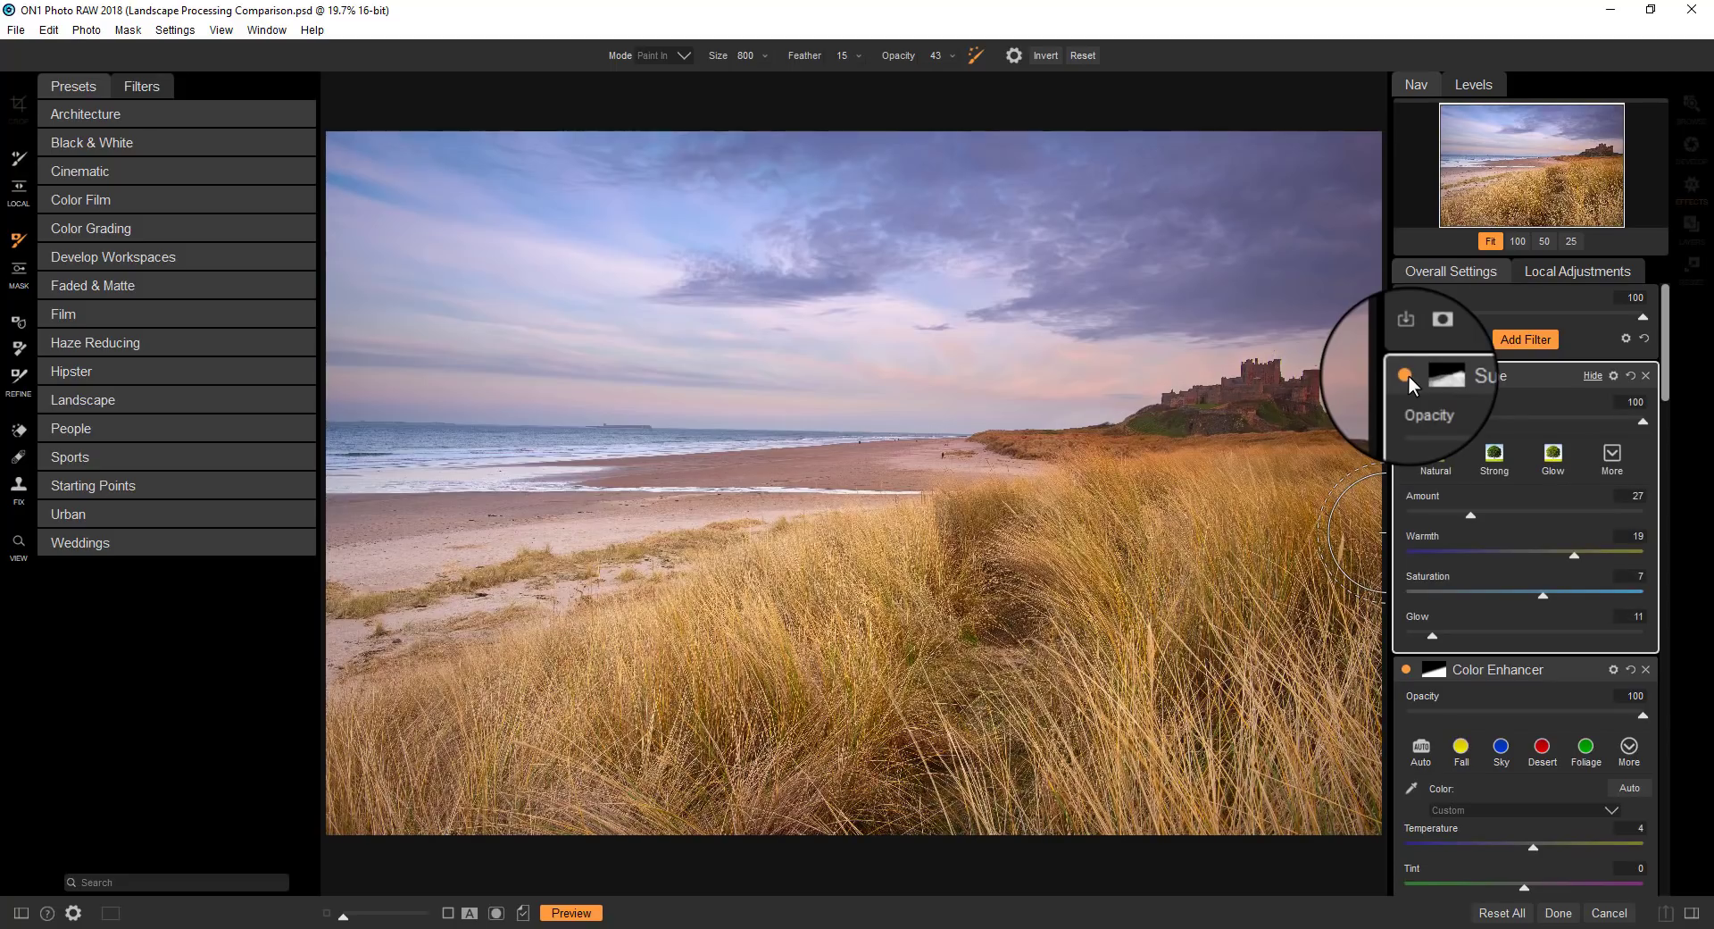
left_click(1407, 375)
left_click(1407, 375)
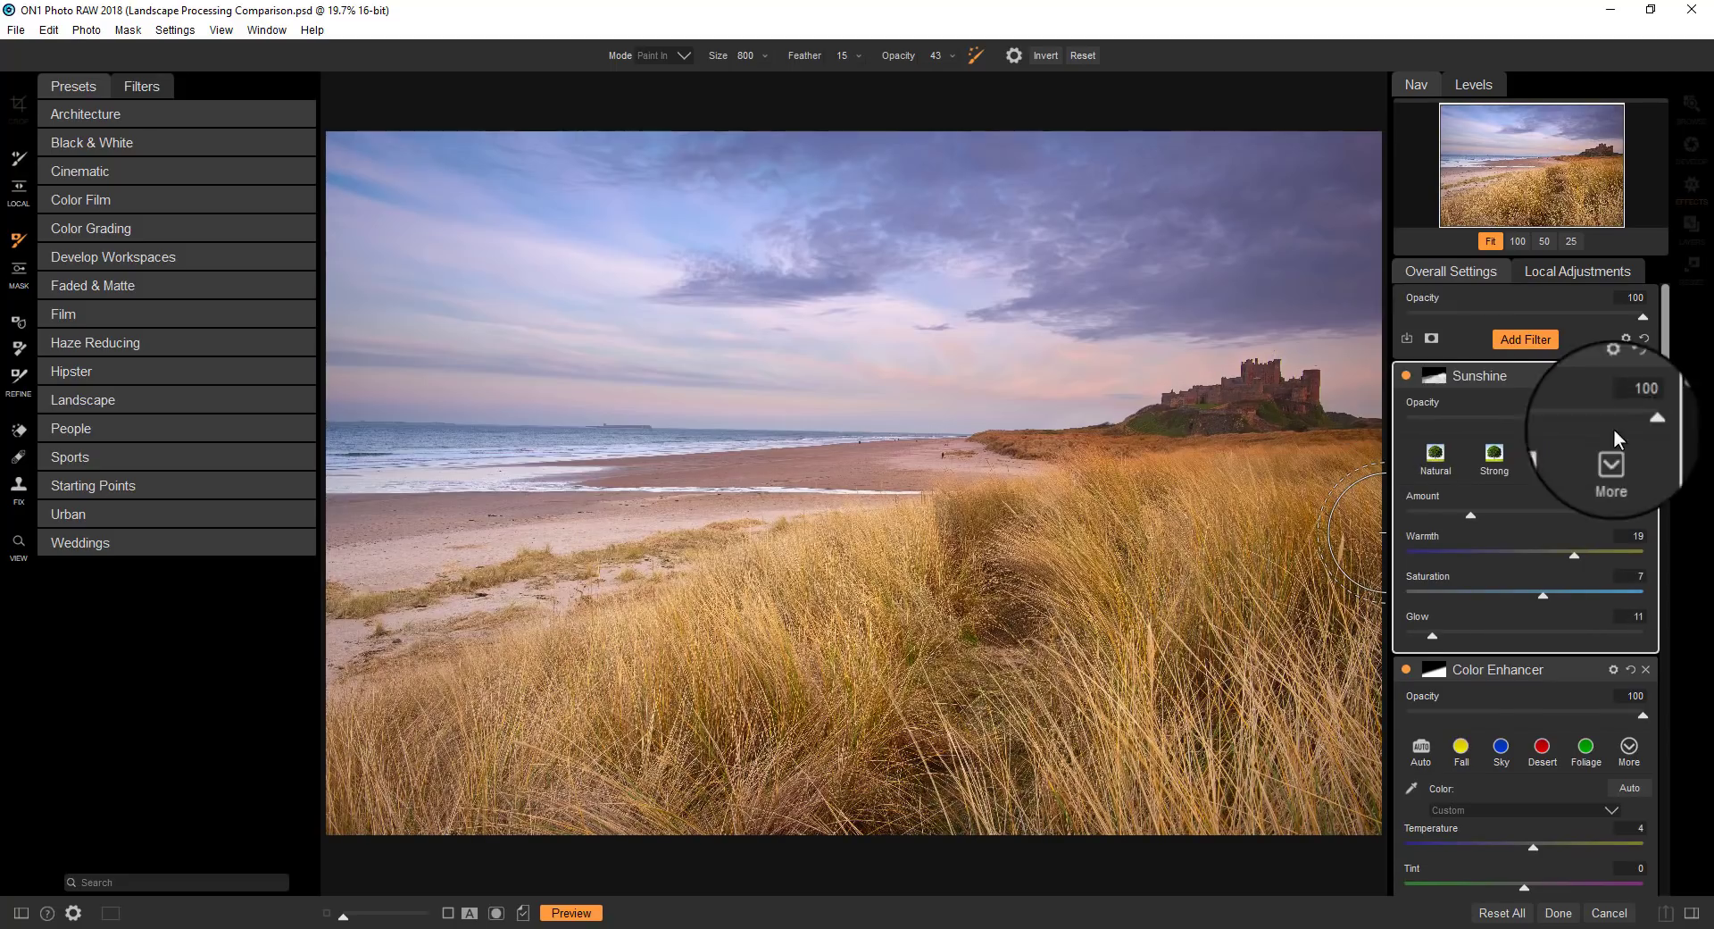
- Add a Glow filter above Sunshine in Softlight Strong mode with Amount 41 and Halo 14
left_click(1526, 339)
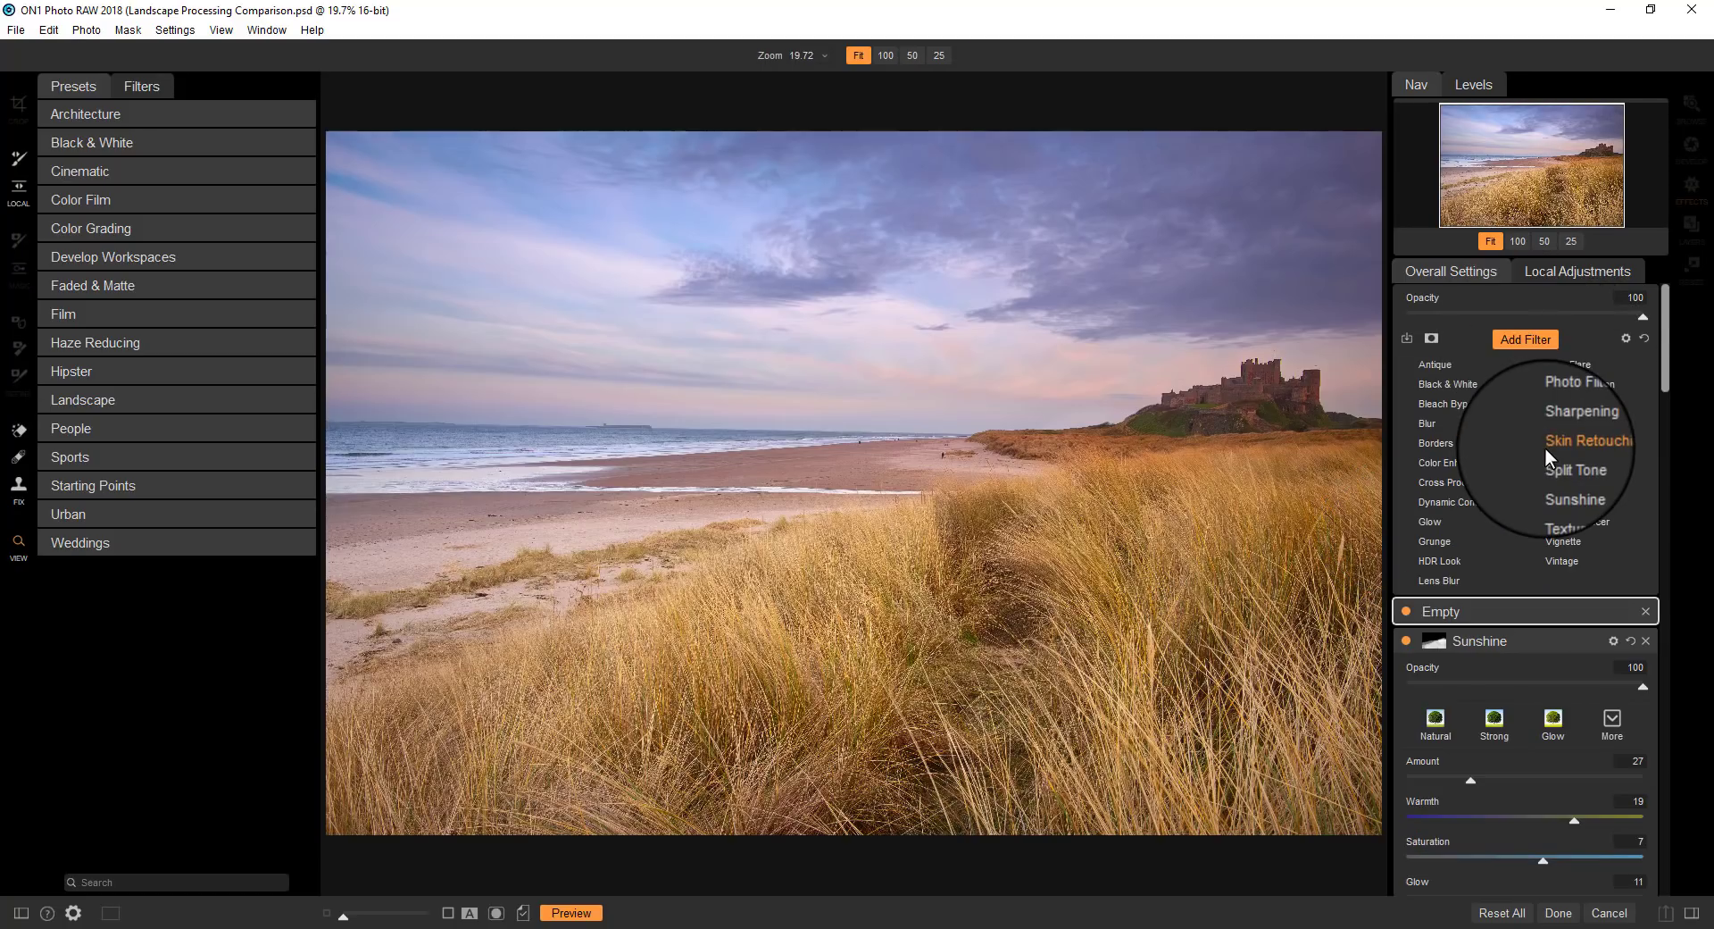
left_click(1428, 522)
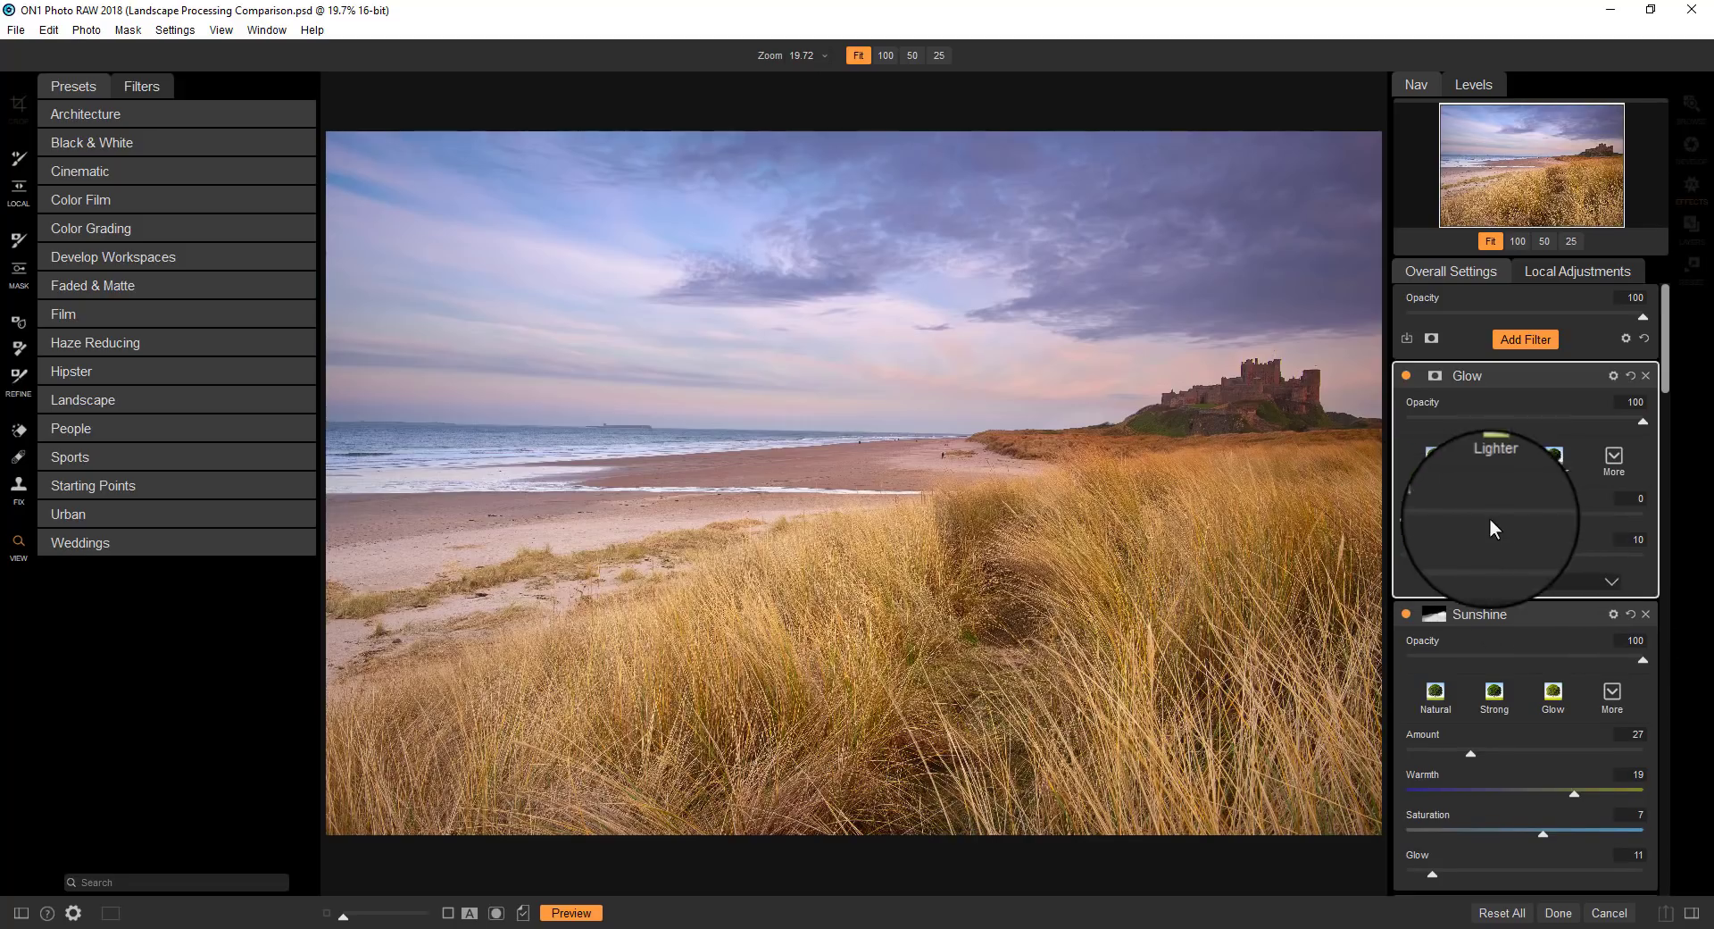
left_click_drag(1405, 516, 1522, 518)
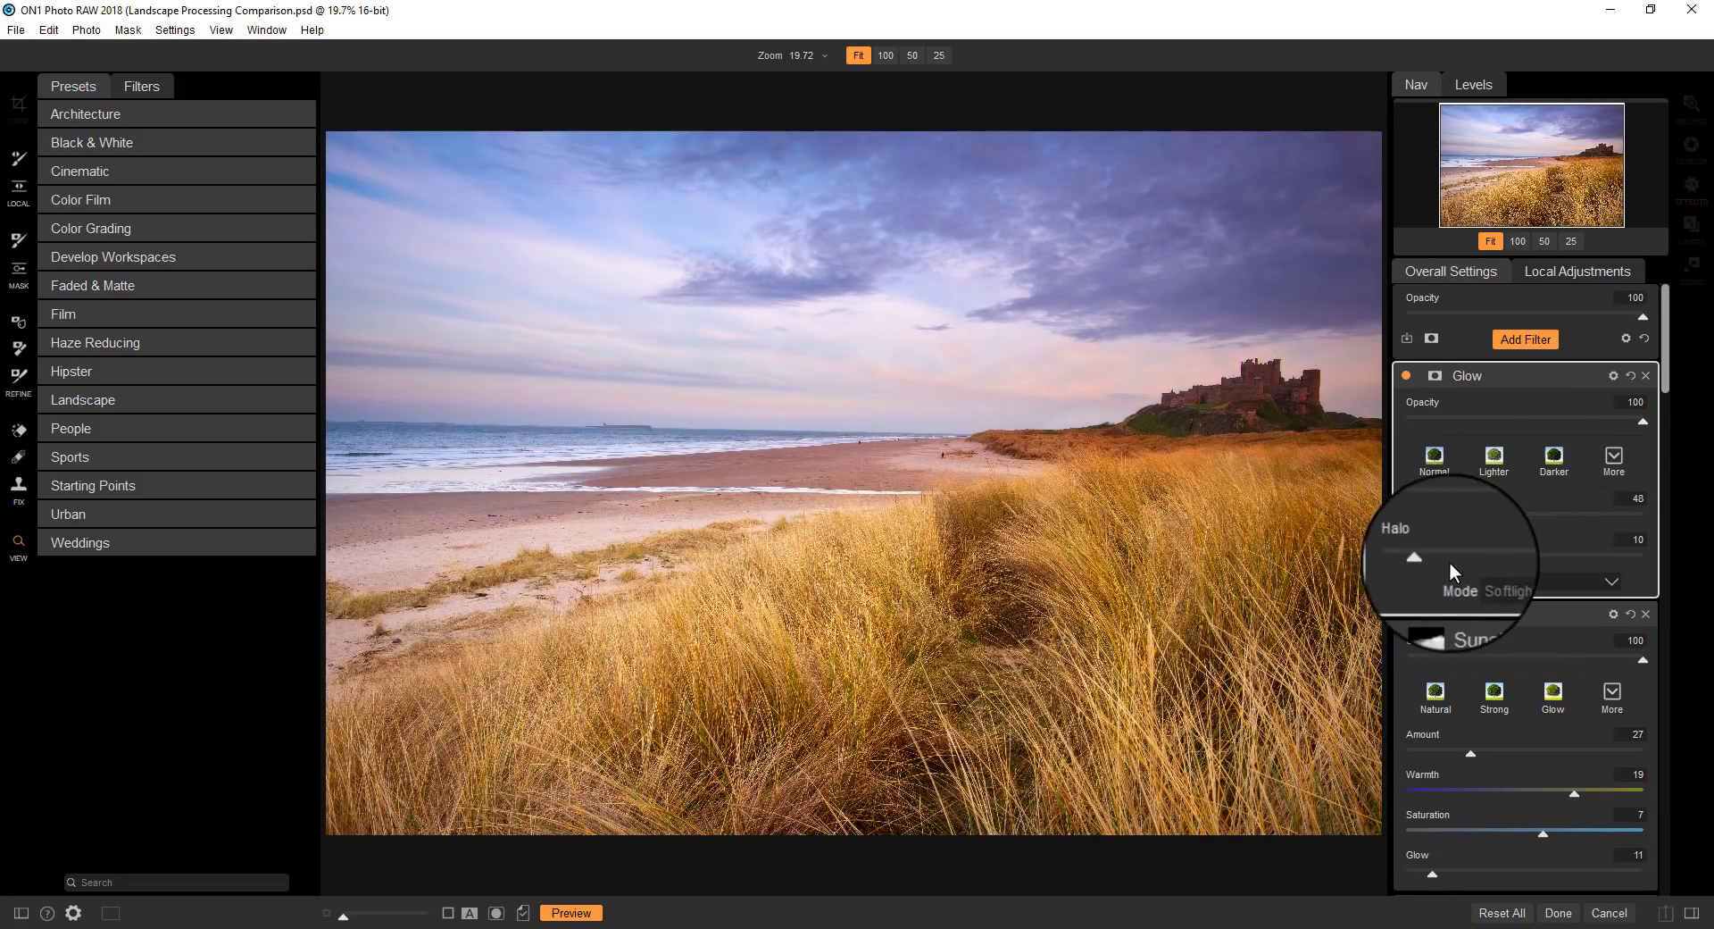
mouse_move(1427, 558)
left_mouse_down()
mouse_move(1455, 557)
mouse_move(1440, 557)
left_mouse_up()
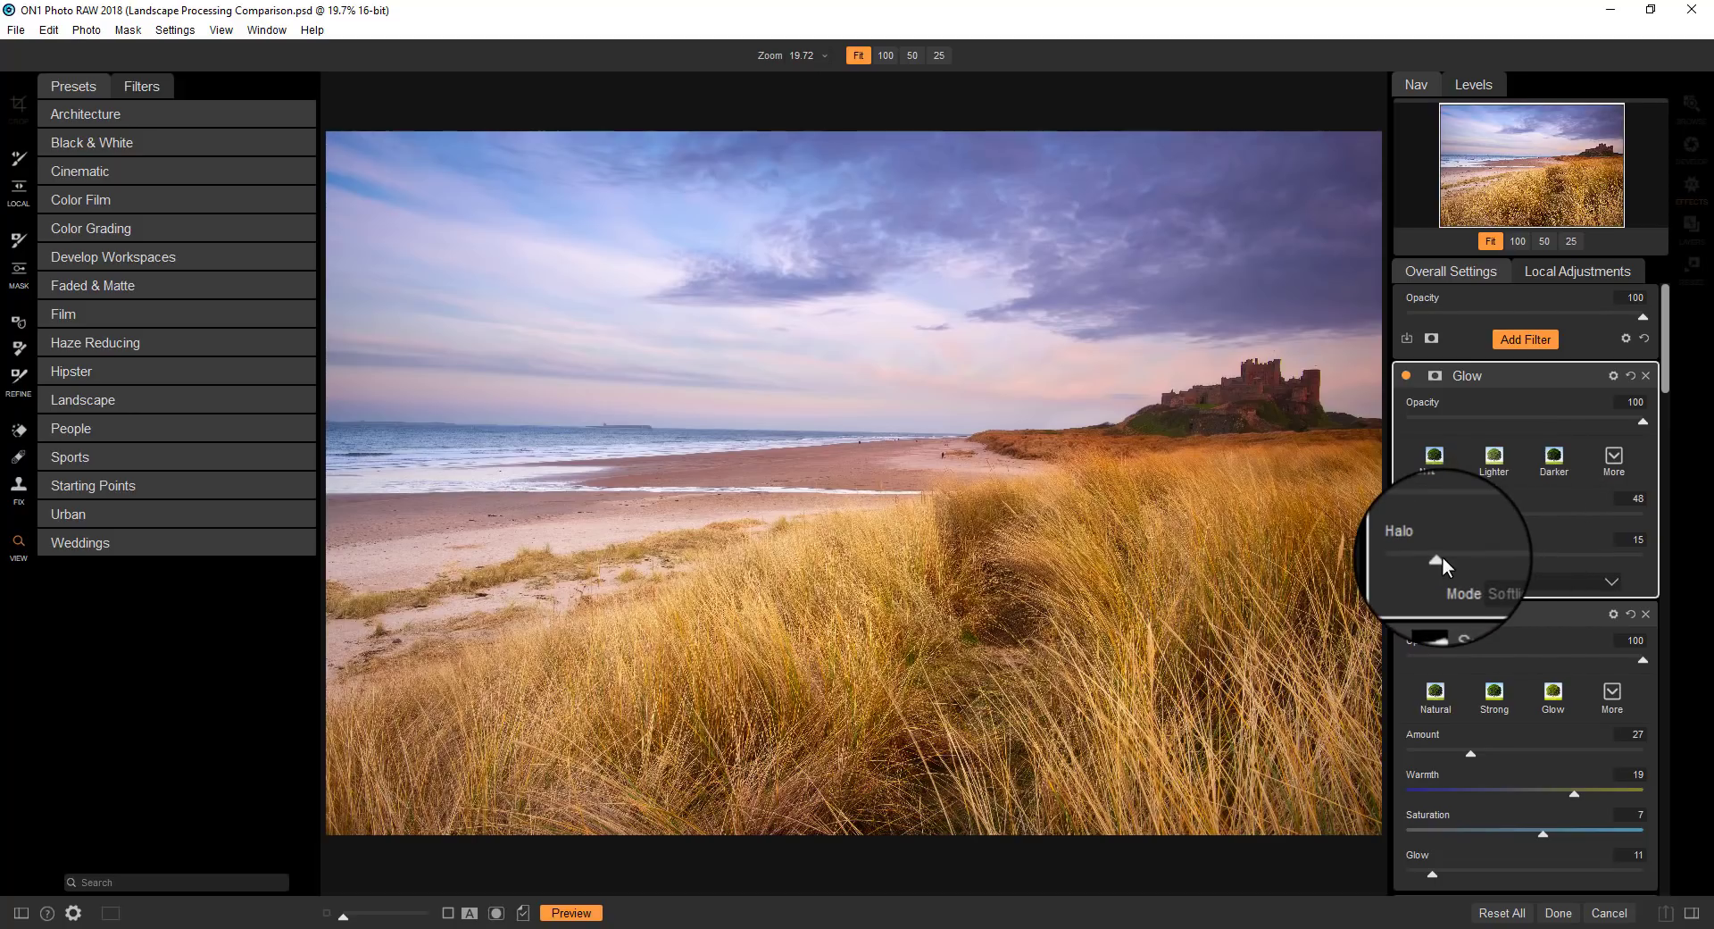
left_click_drag(1443, 555, 1416, 555)
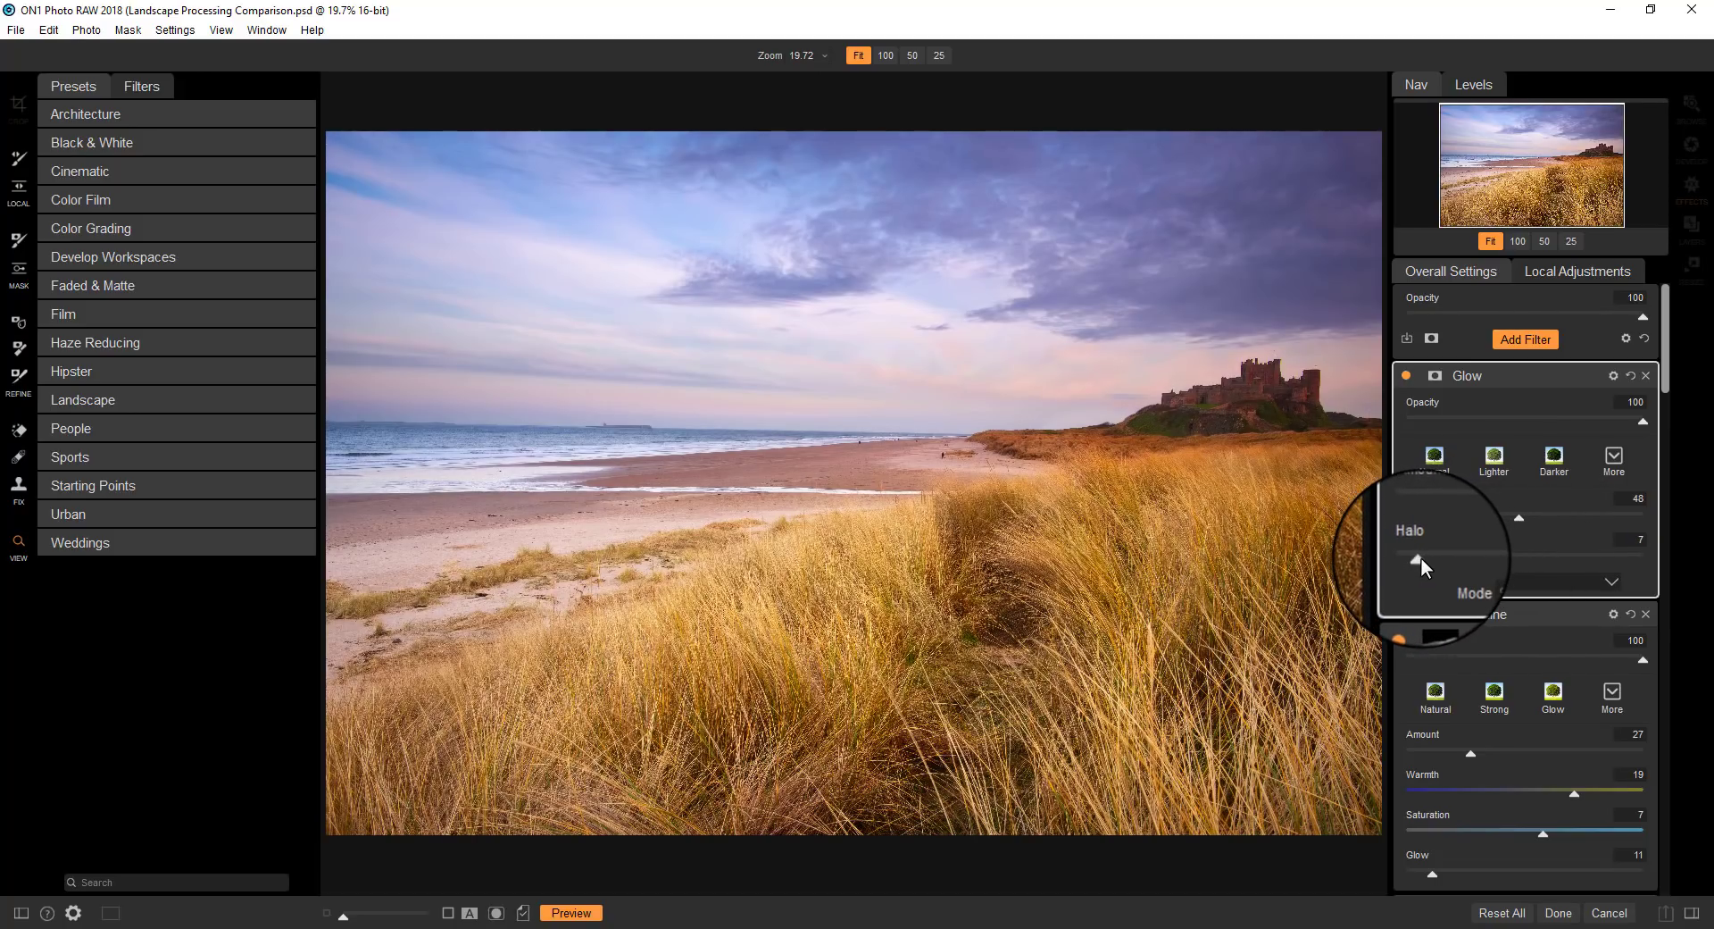
mouse_move(1518, 517)
left_mouse_down()
mouse_move(1475, 518)
mouse_move(1491, 518)
left_mouse_up()
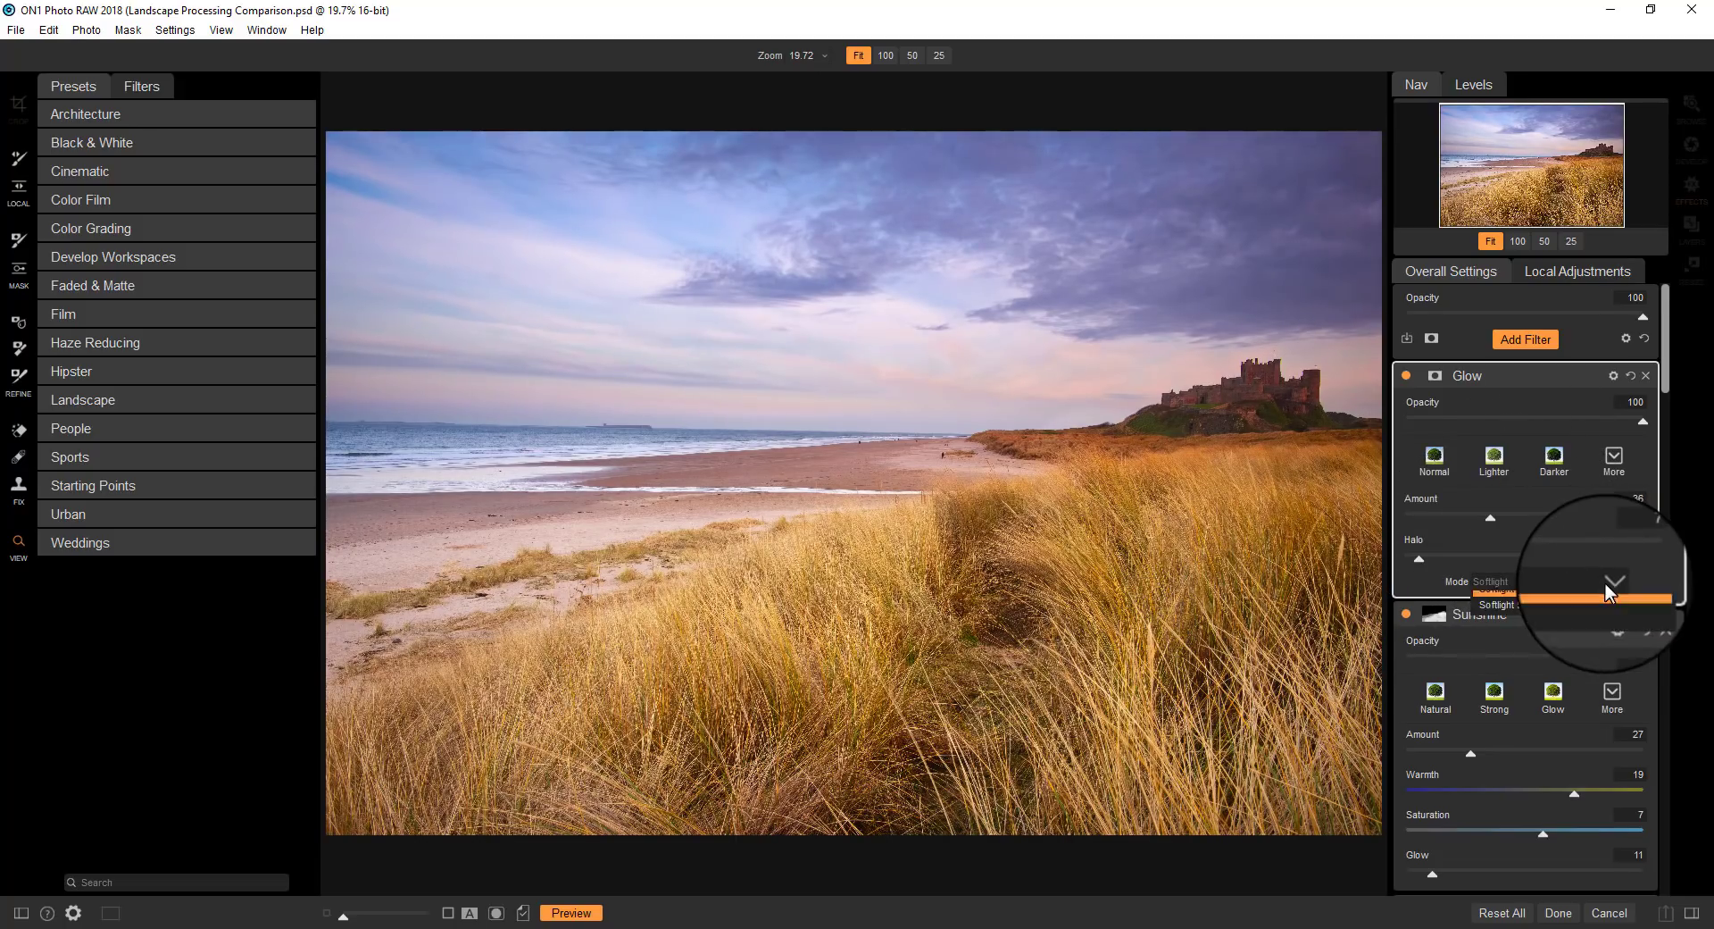
left_click(1604, 583)
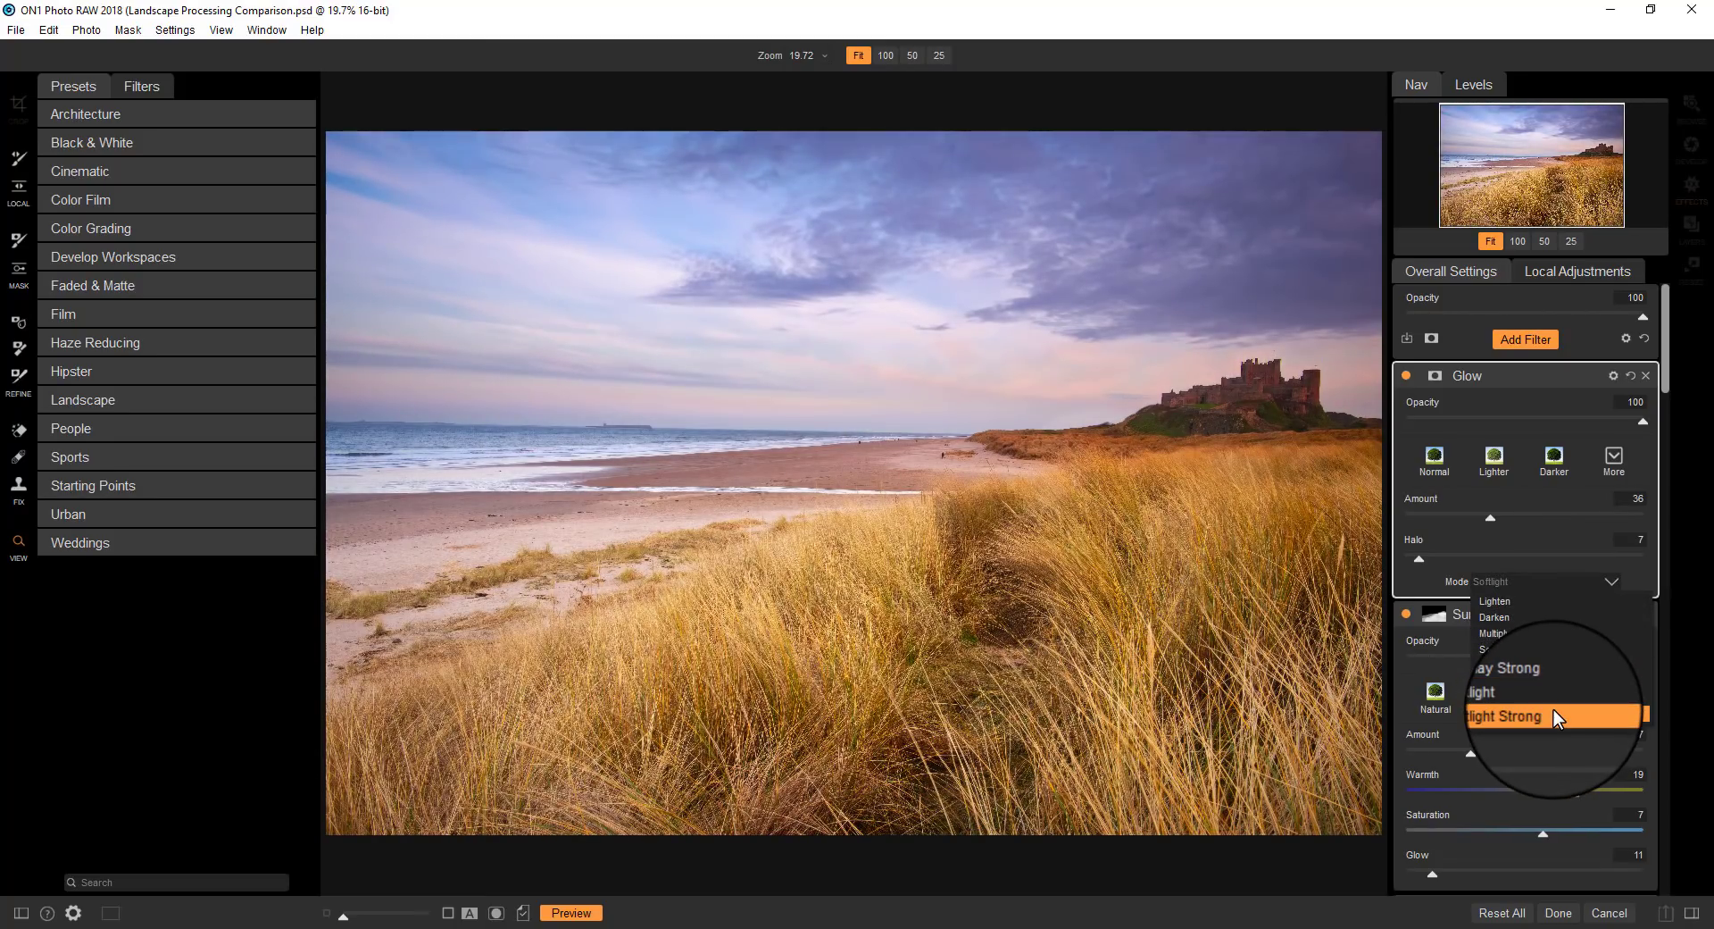
left_click(1550, 710)
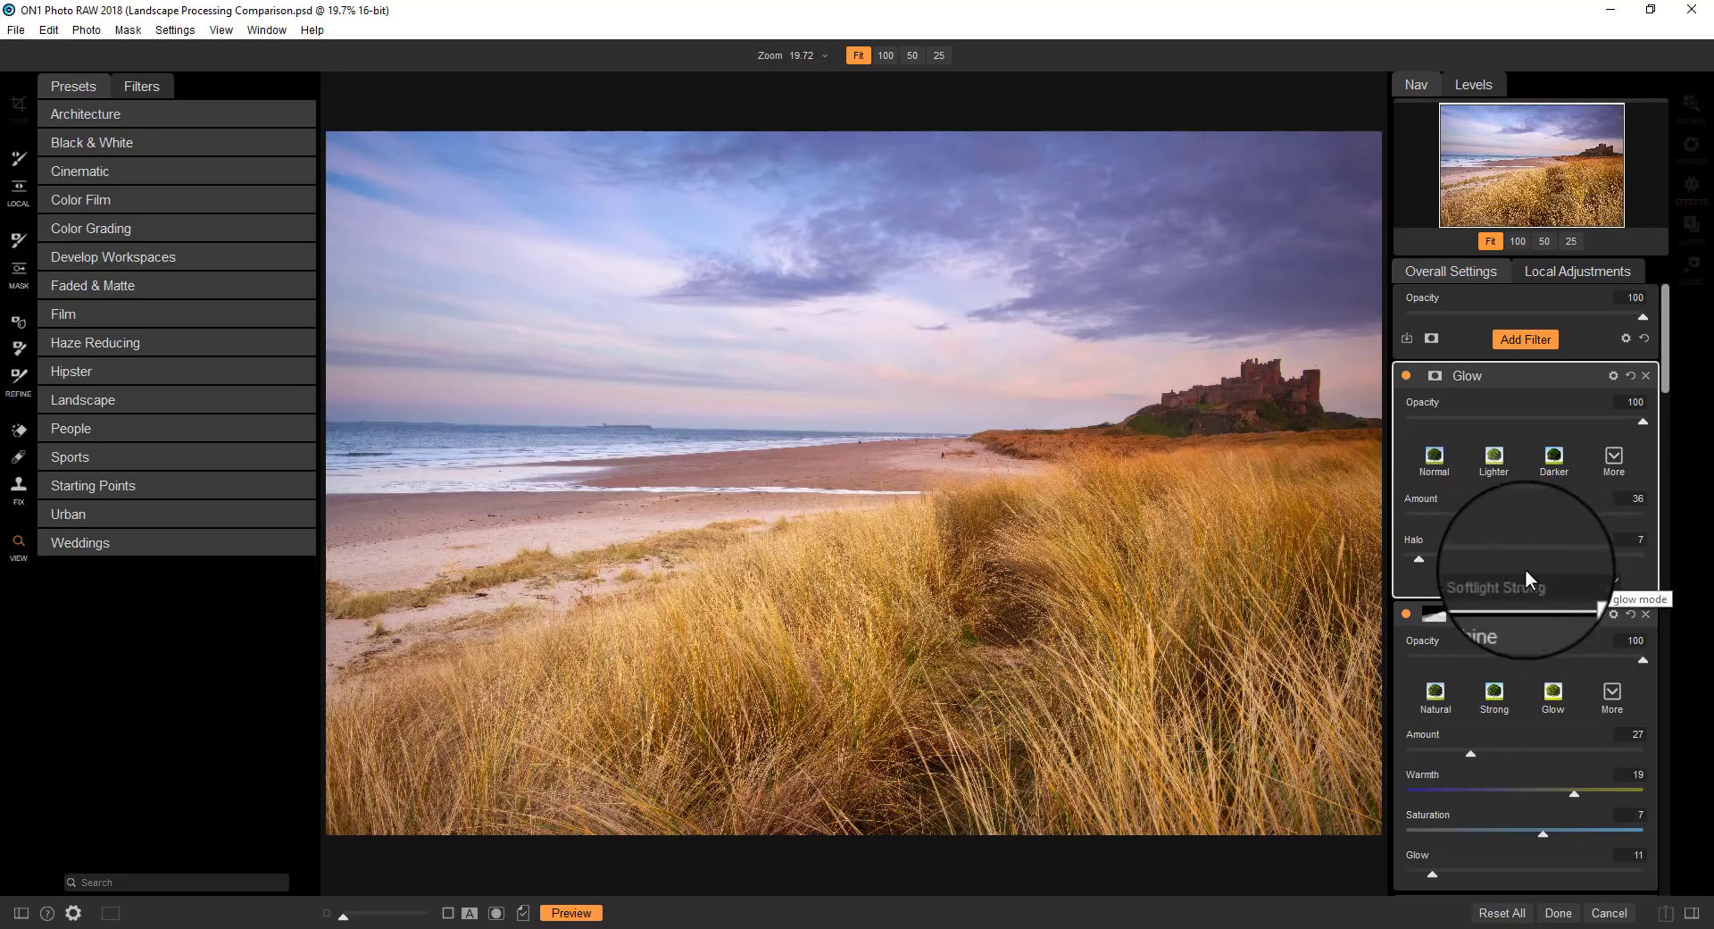
left_click_drag(1432, 560, 1503, 517)
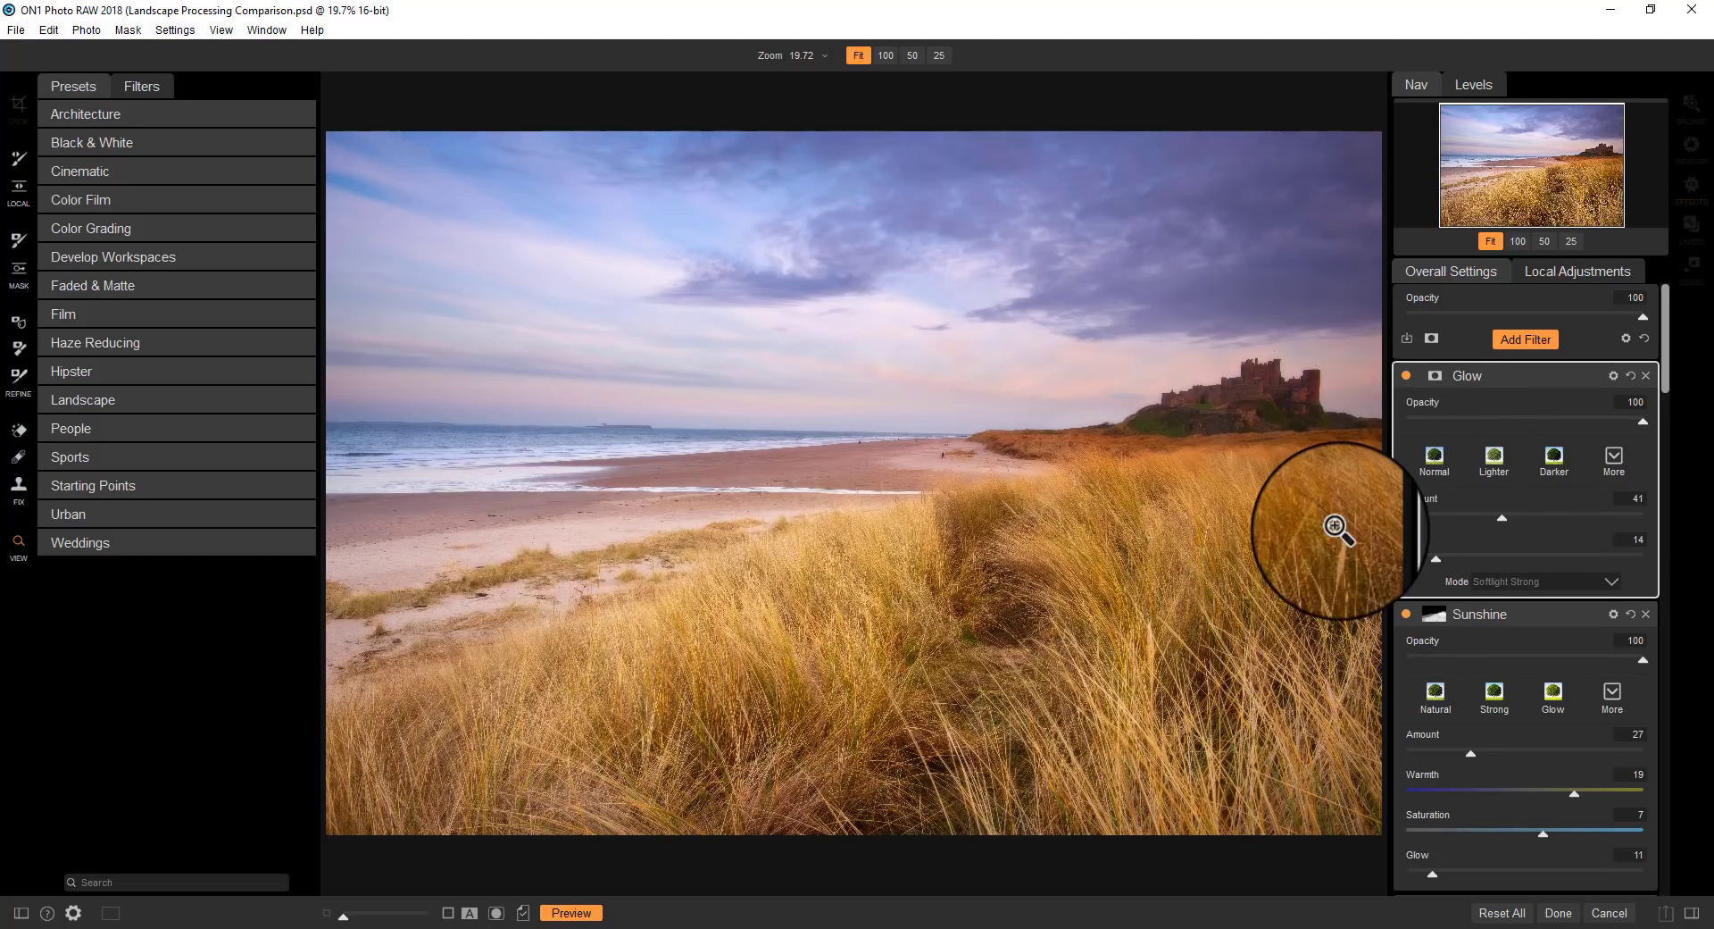
- Add a mask to Glow and set the brush to Paint Out at 54% opacity
left_click(1435, 375)
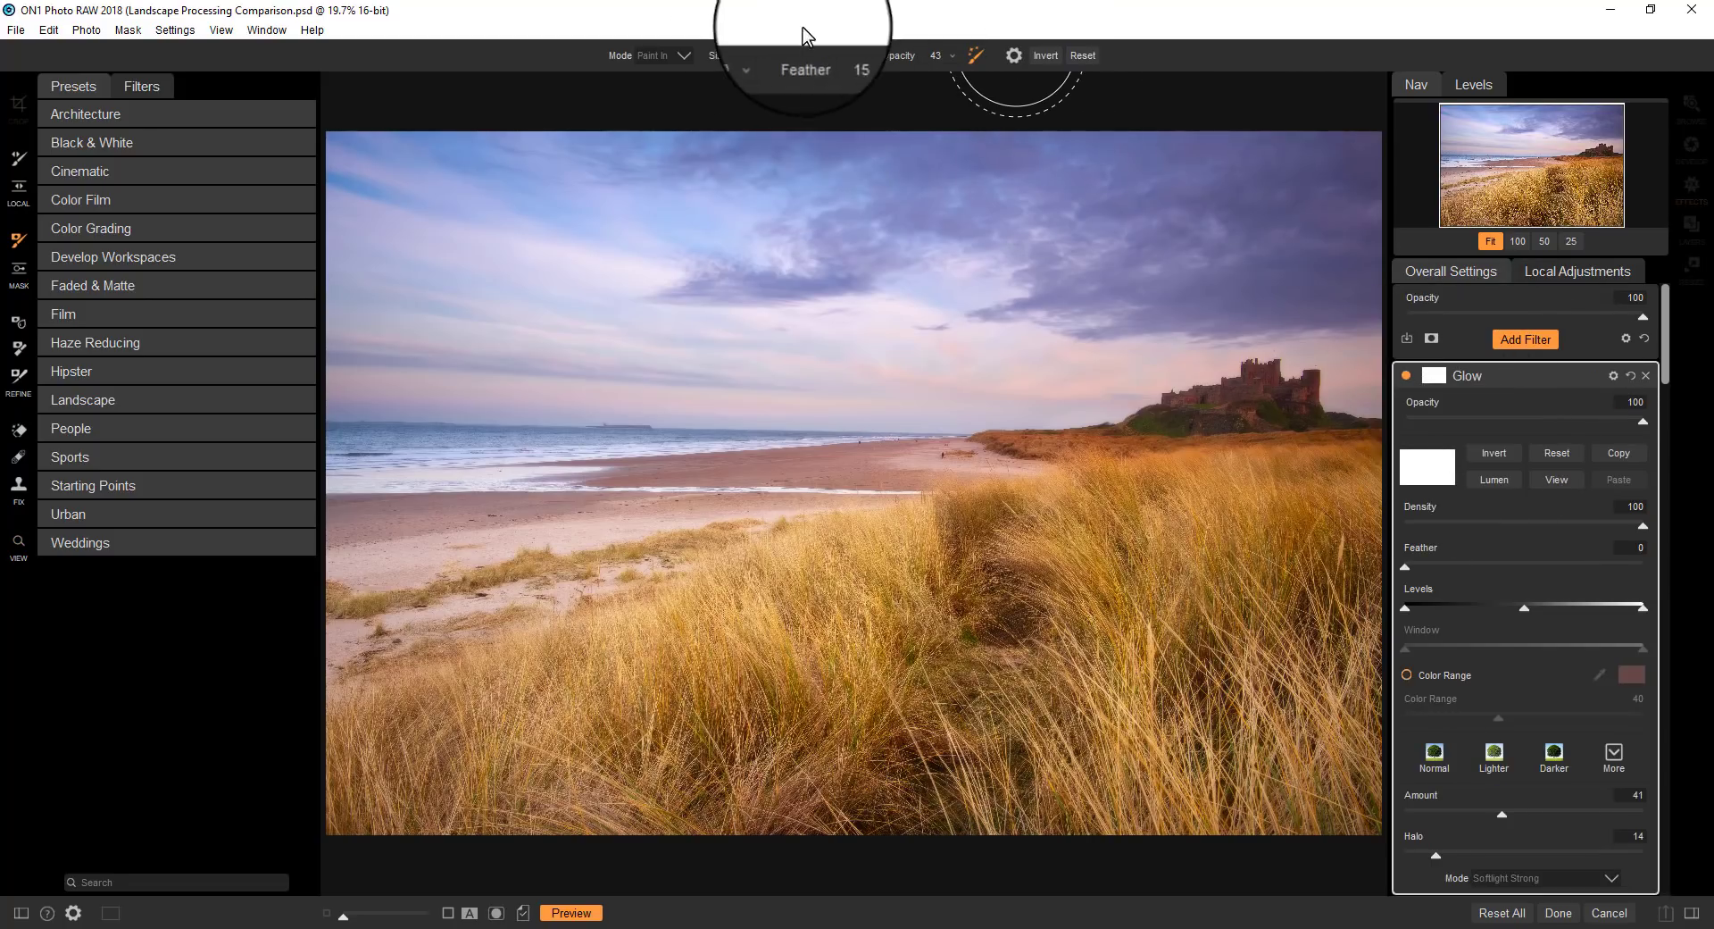
left_click(682, 55)
left_click(650, 69)
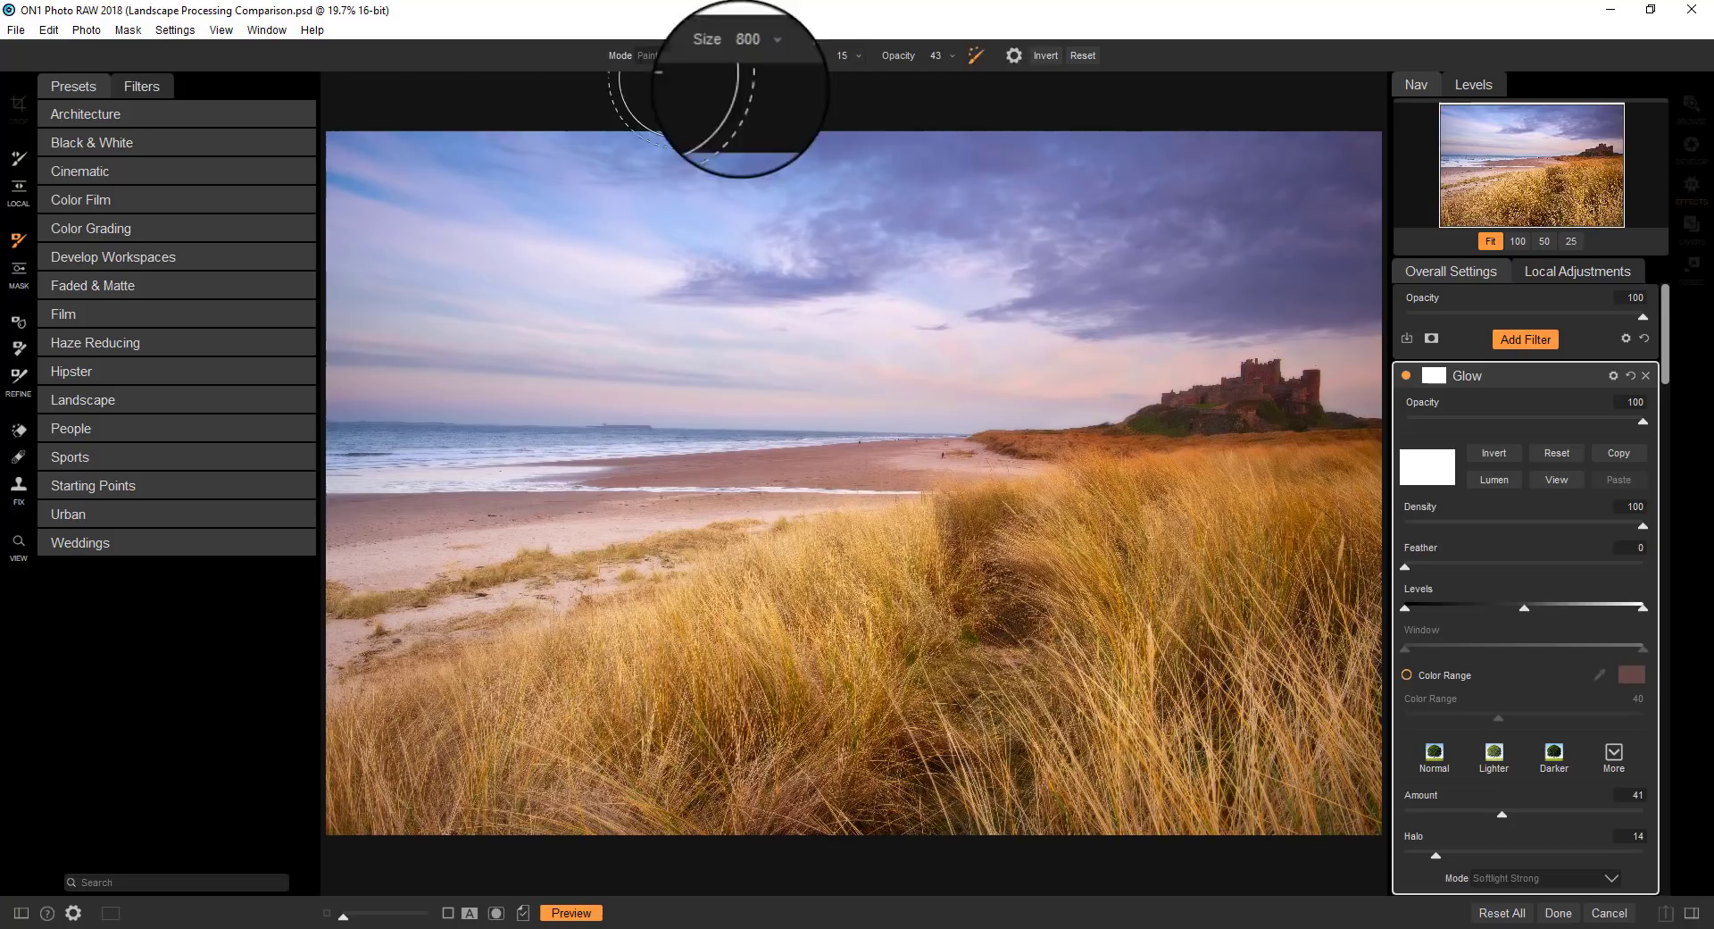
left_click(951, 55)
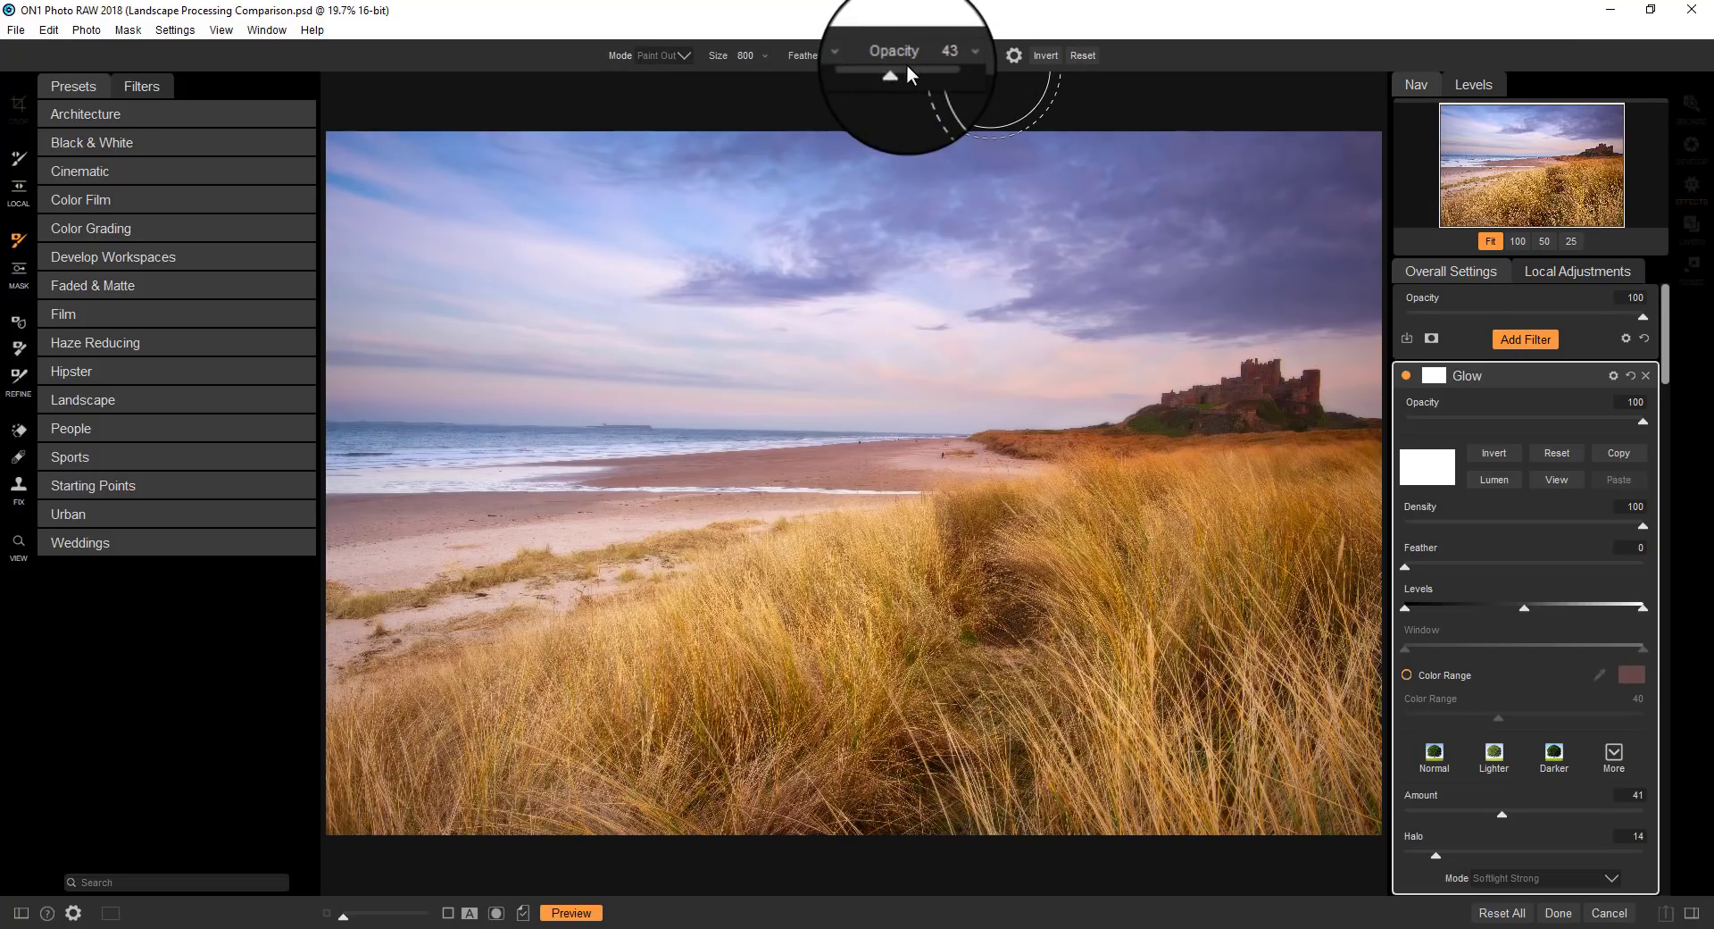
left_click_drag(891, 74, 903, 73)
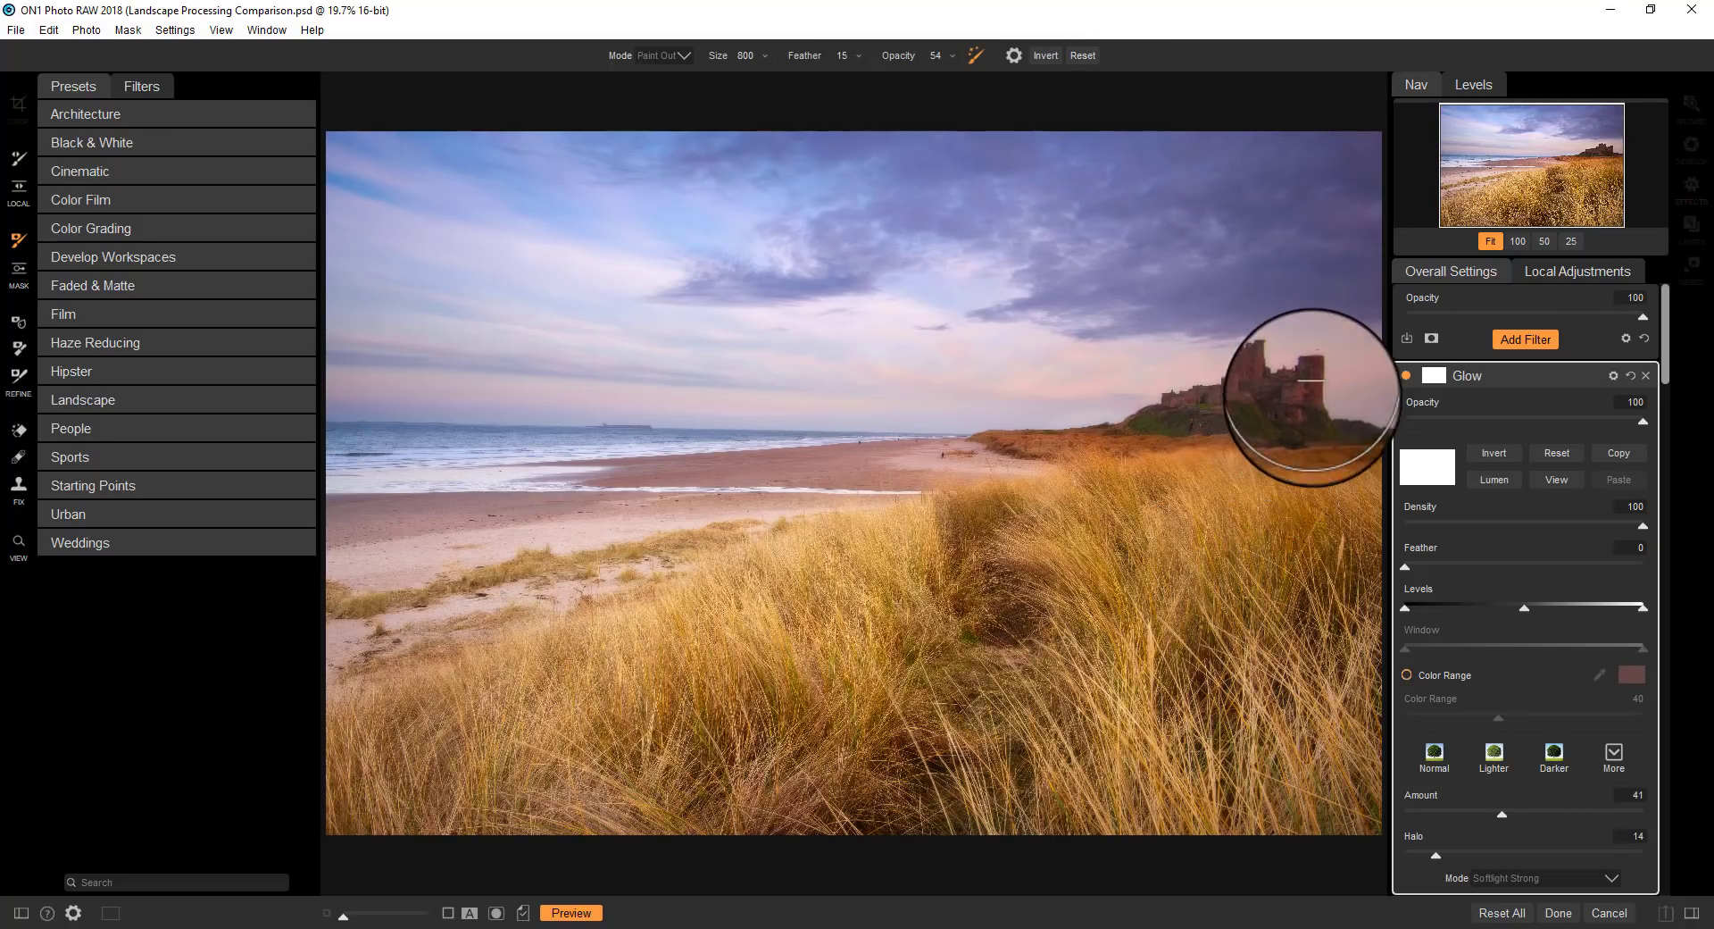
- Paint the glow off the castle, beach and sky, then toggle Glow to compare
mouse_move(1311, 416)
left_mouse_down()
mouse_move(1164, 424)
mouse_move(1244, 396)
left_mouse_up()
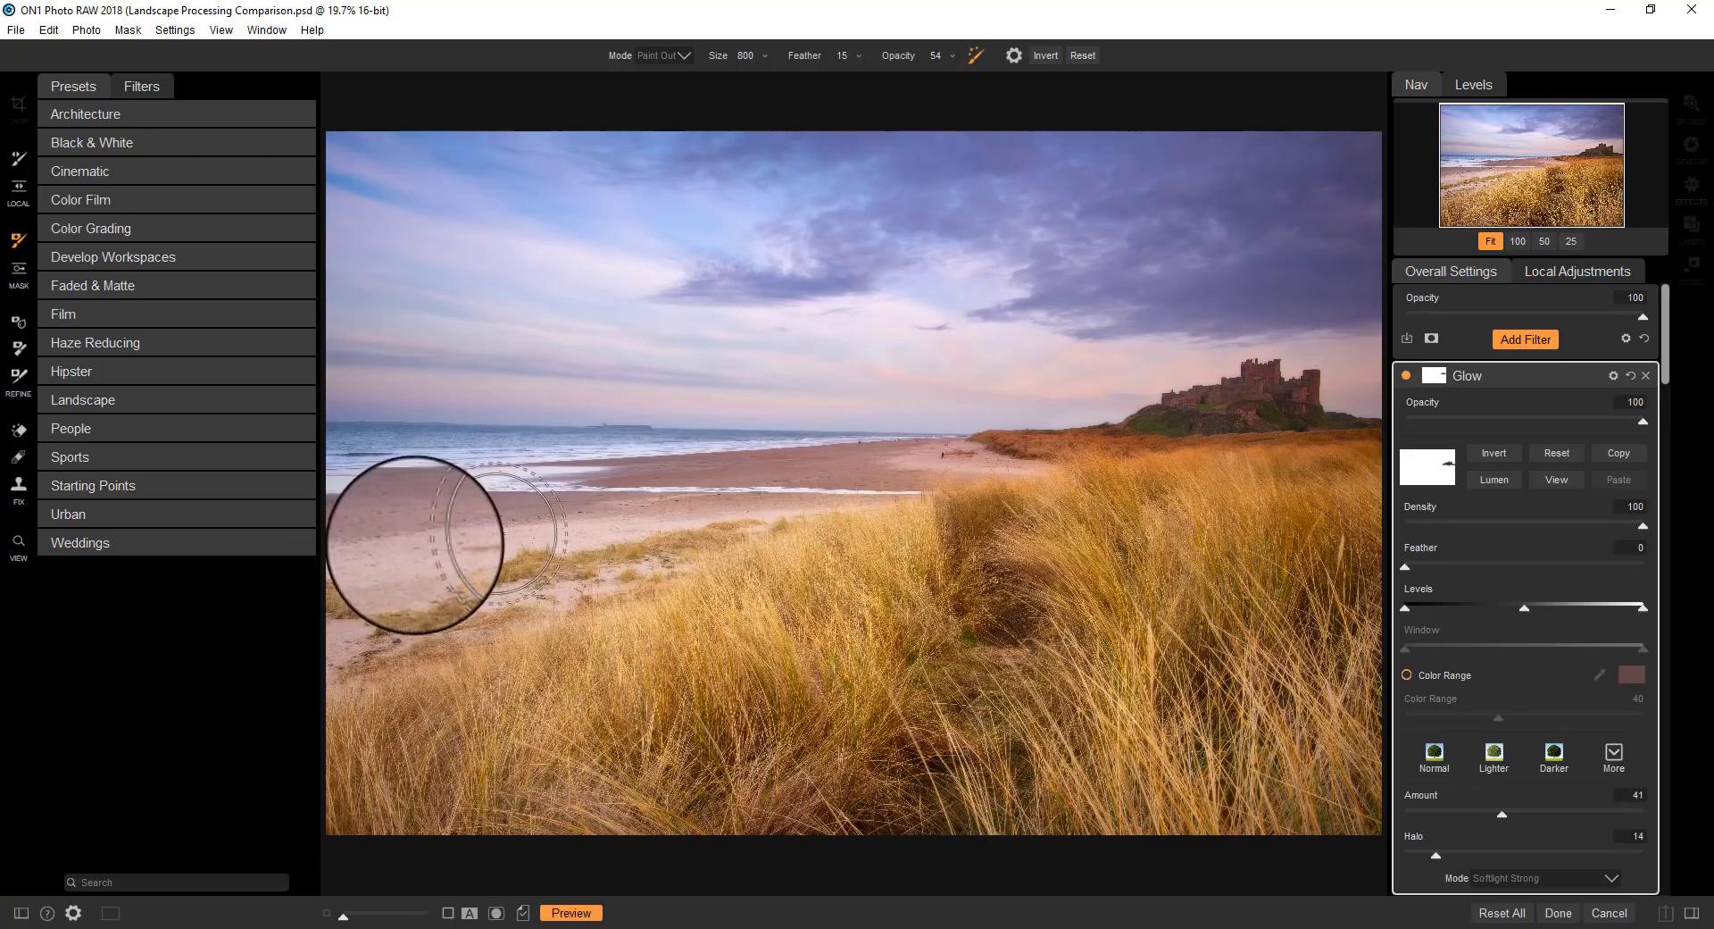
mouse_move(410, 594)
left_mouse_down()
mouse_move(413, 555)
mouse_move(478, 532)
mouse_move(378, 628)
mouse_move(383, 582)
mouse_move(444, 538)
mouse_move(685, 506)
left_mouse_up()
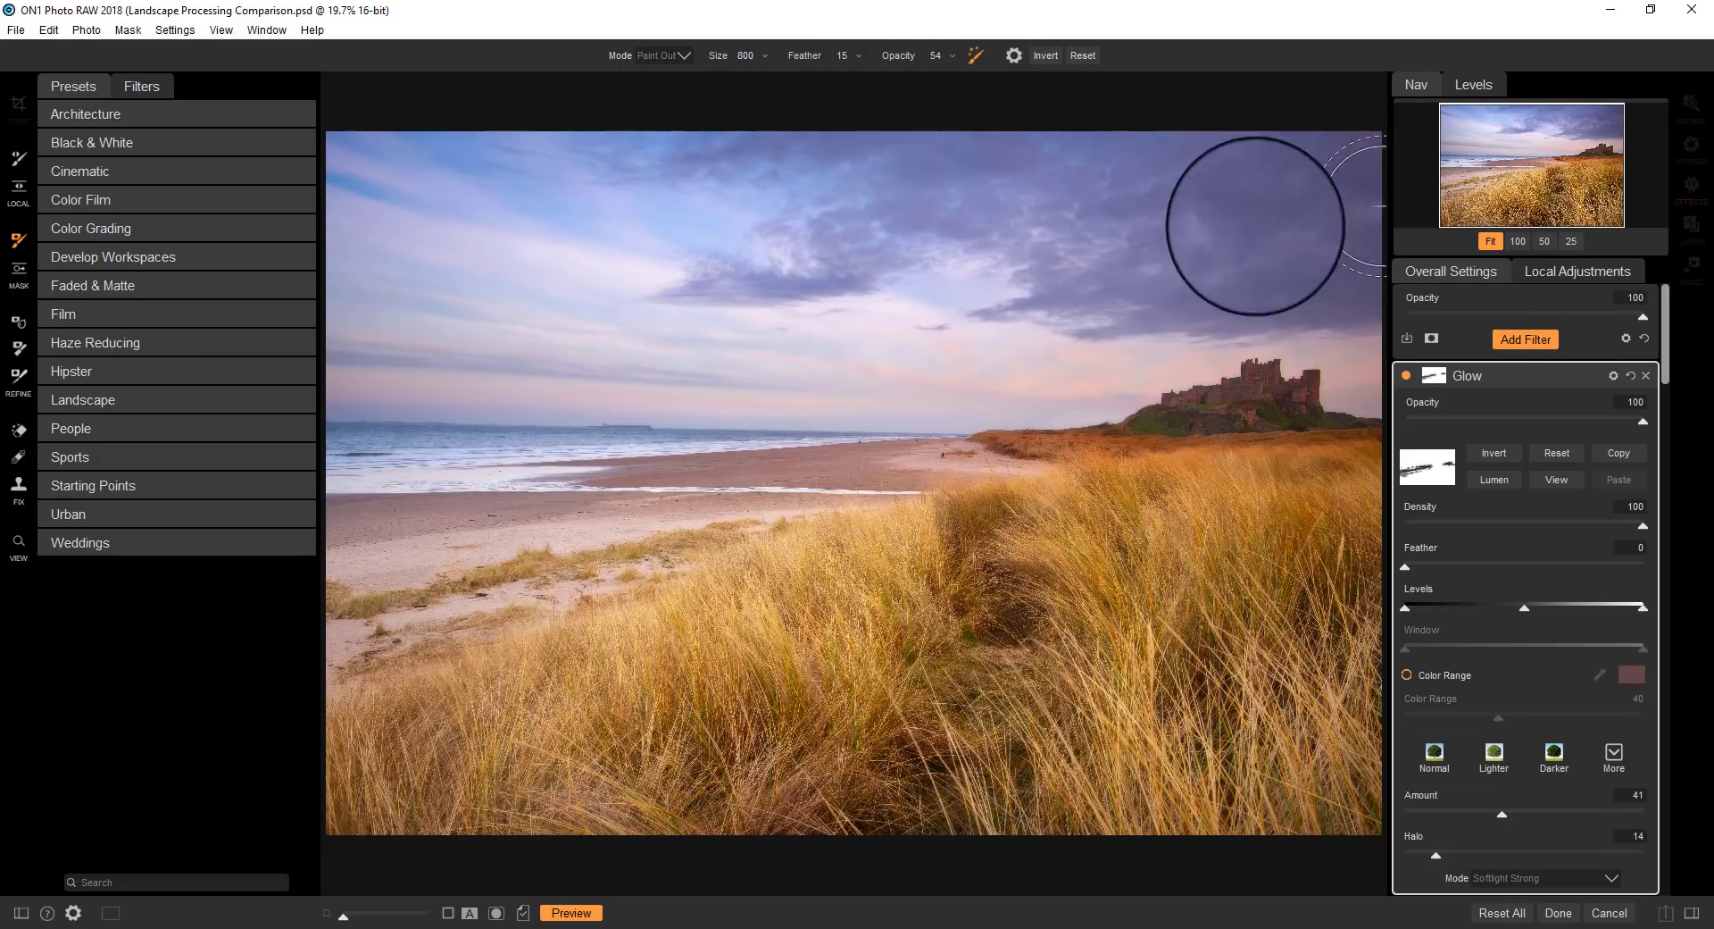
mouse_move(1318, 283)
left_mouse_down()
mouse_move(1134, 306)
mouse_move(1332, 310)
mouse_move(1236, 239)
mouse_move(1244, 179)
mouse_move(1176, 172)
left_mouse_up()
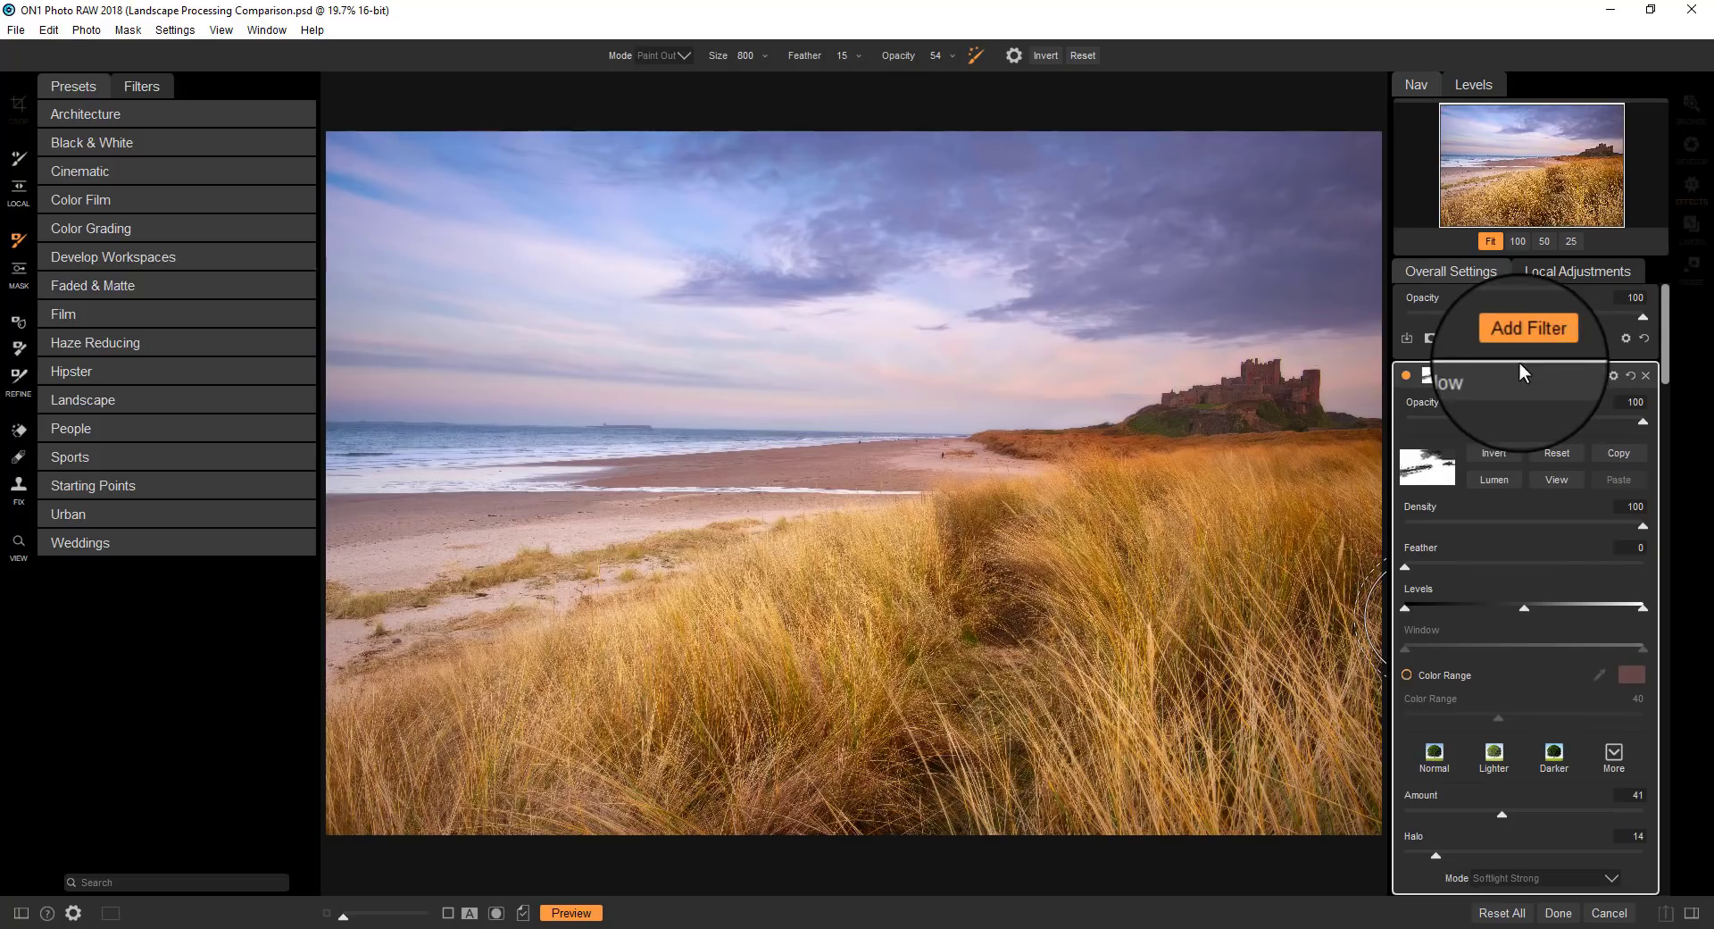
left_click(1406, 375)
left_click(1406, 375)
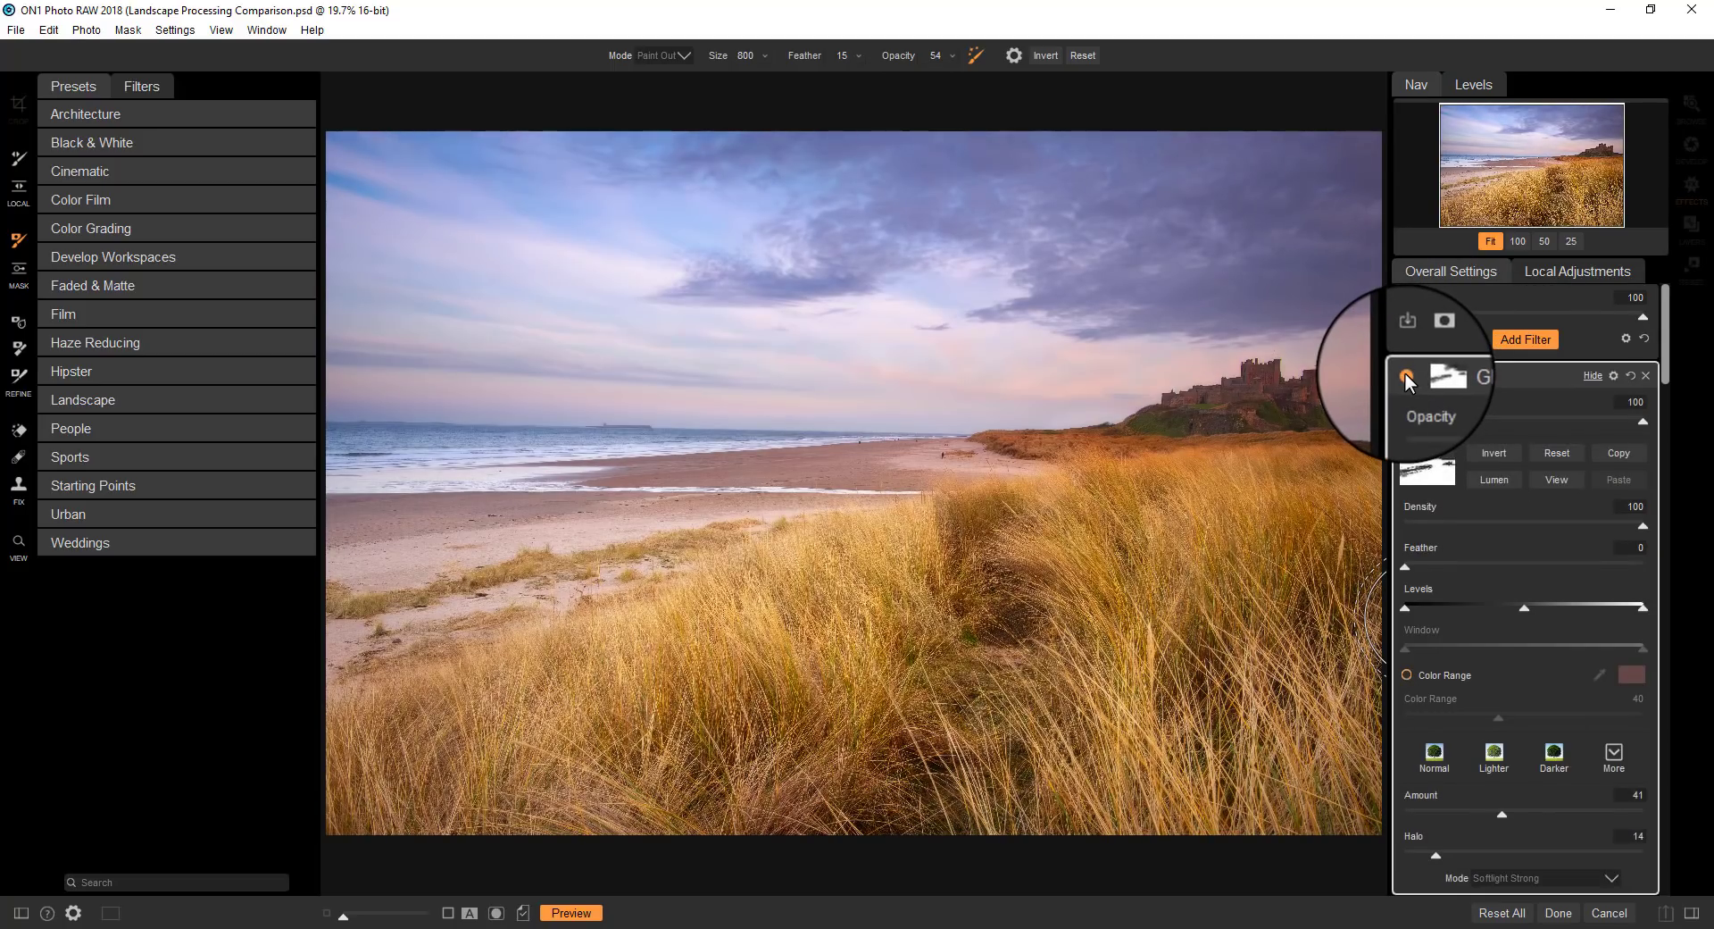
left_click(1406, 375)
left_click(1406, 375)
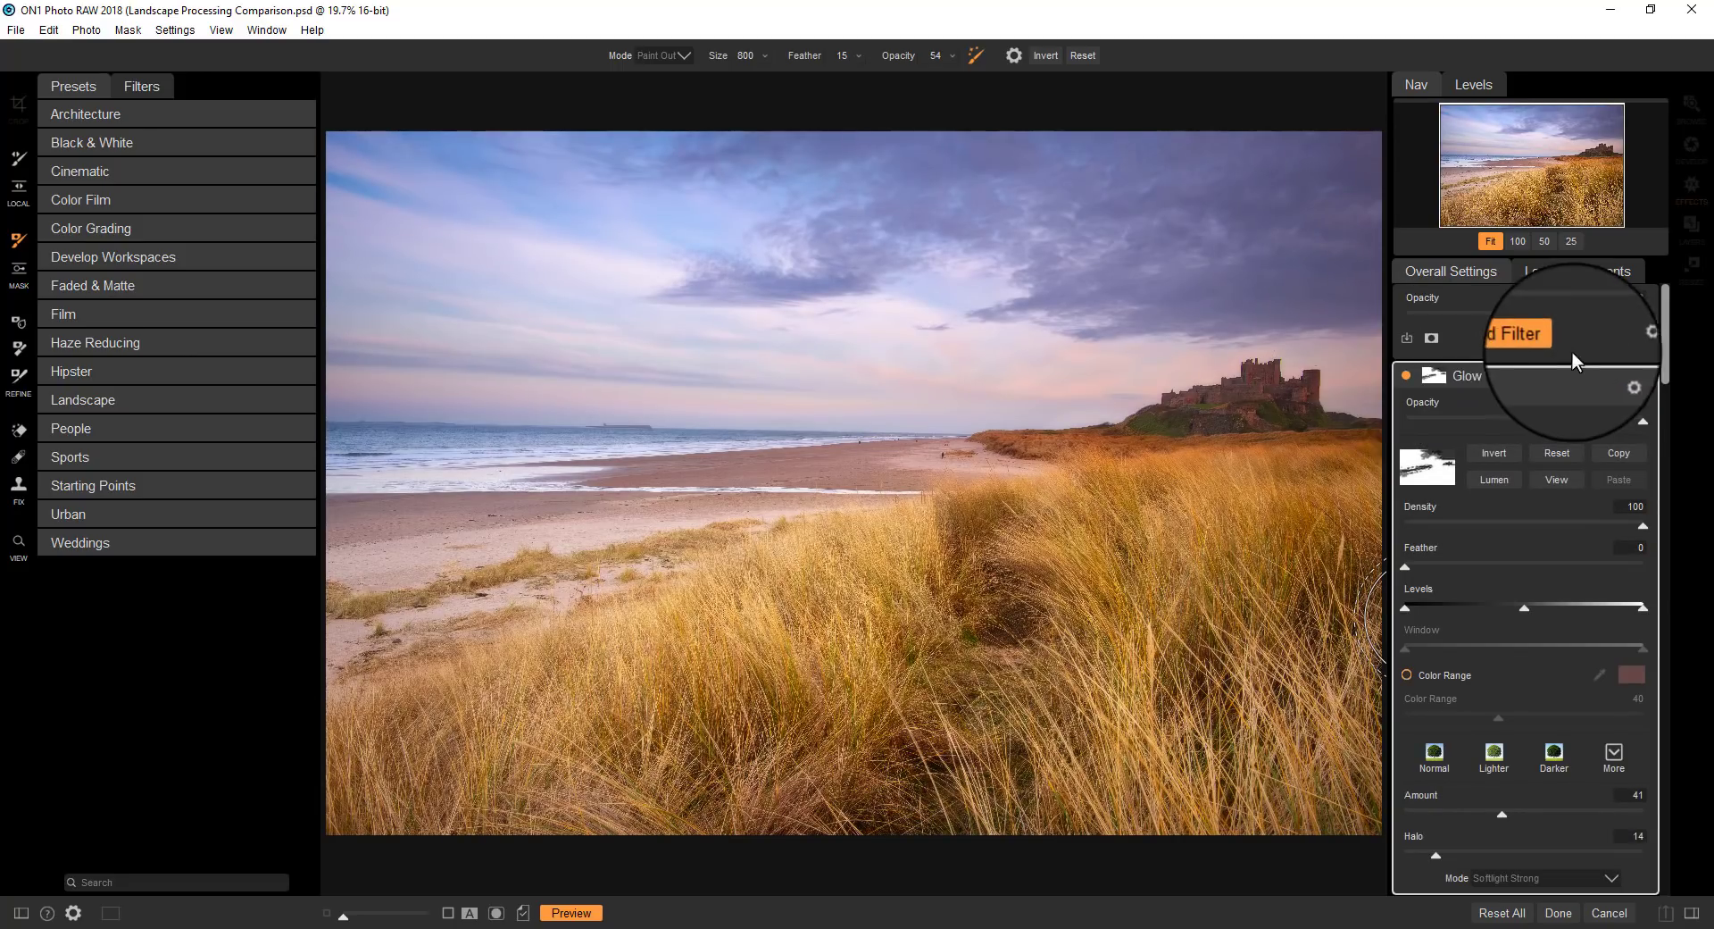
- Add a Big Softy Vignette with Size 21, Roundness 24, Brightness -49 and Opacity 57
left_click(1527, 341)
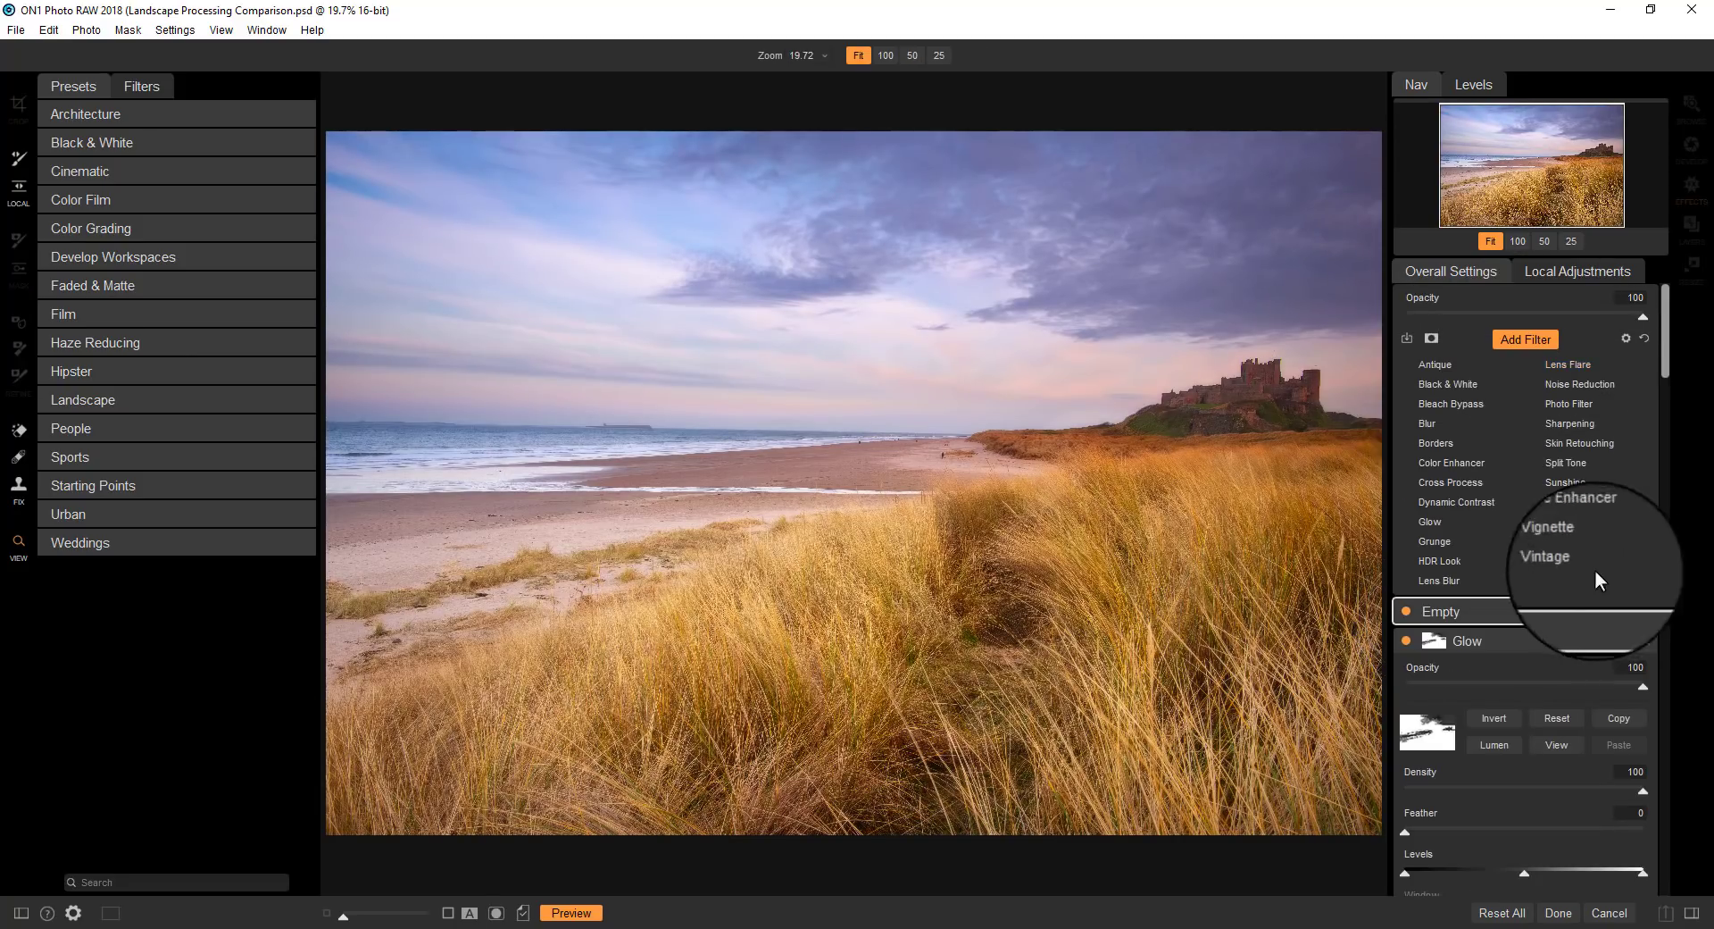
left_click(1558, 543)
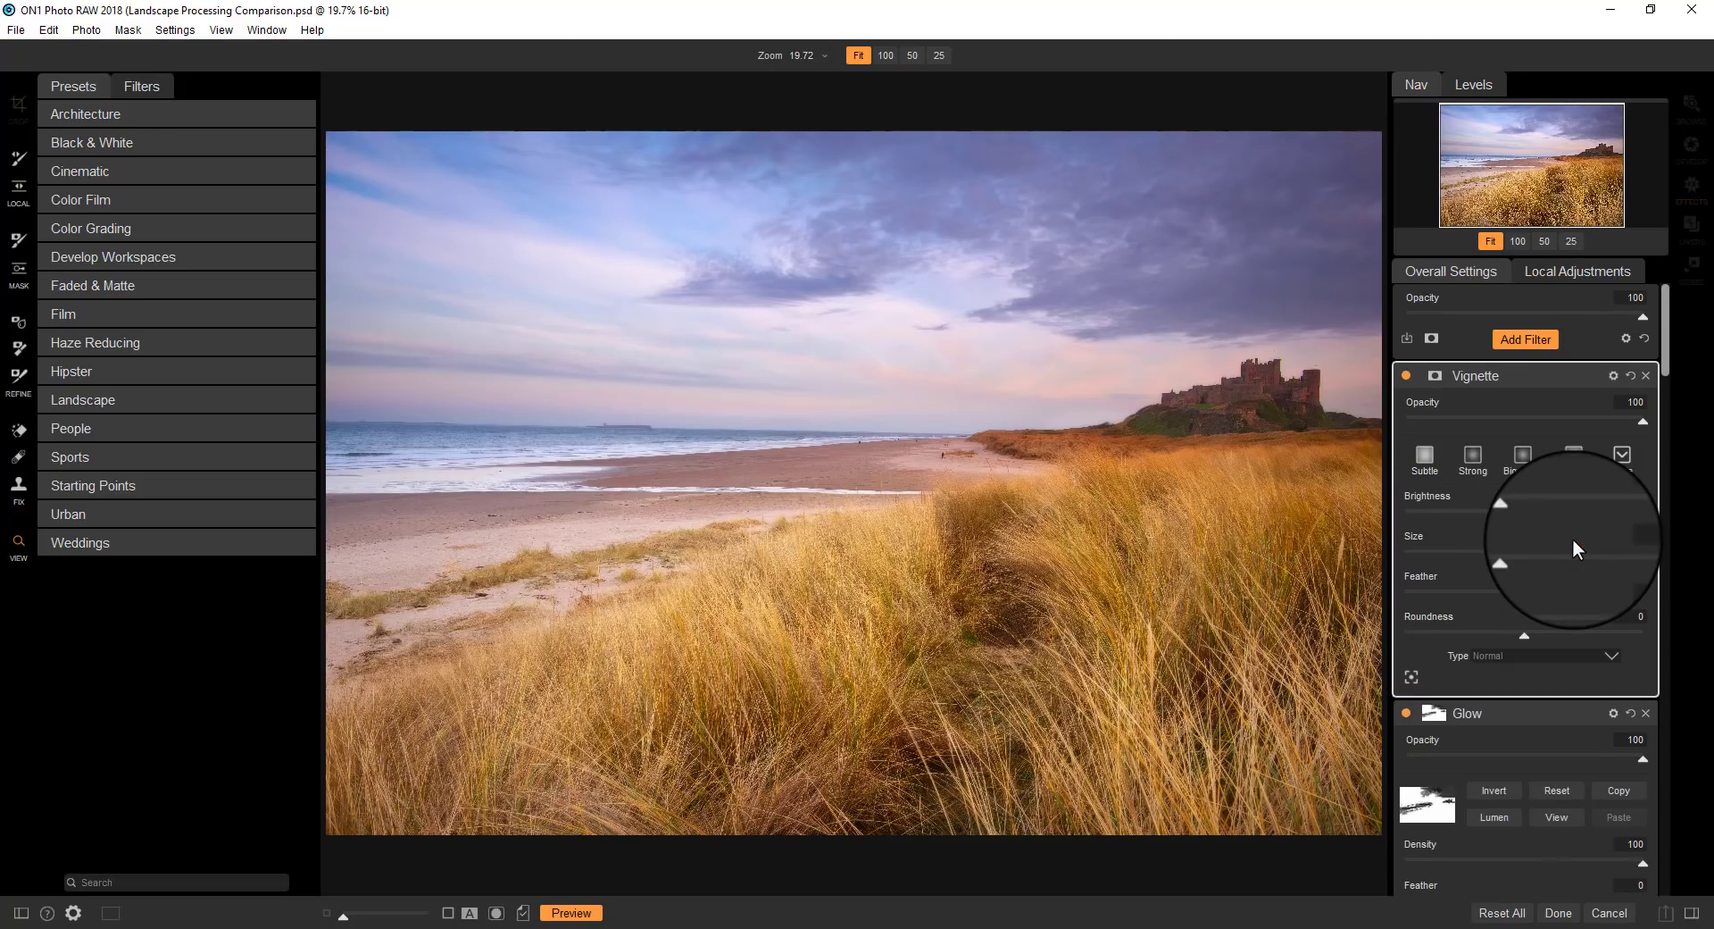
left_click(1523, 457)
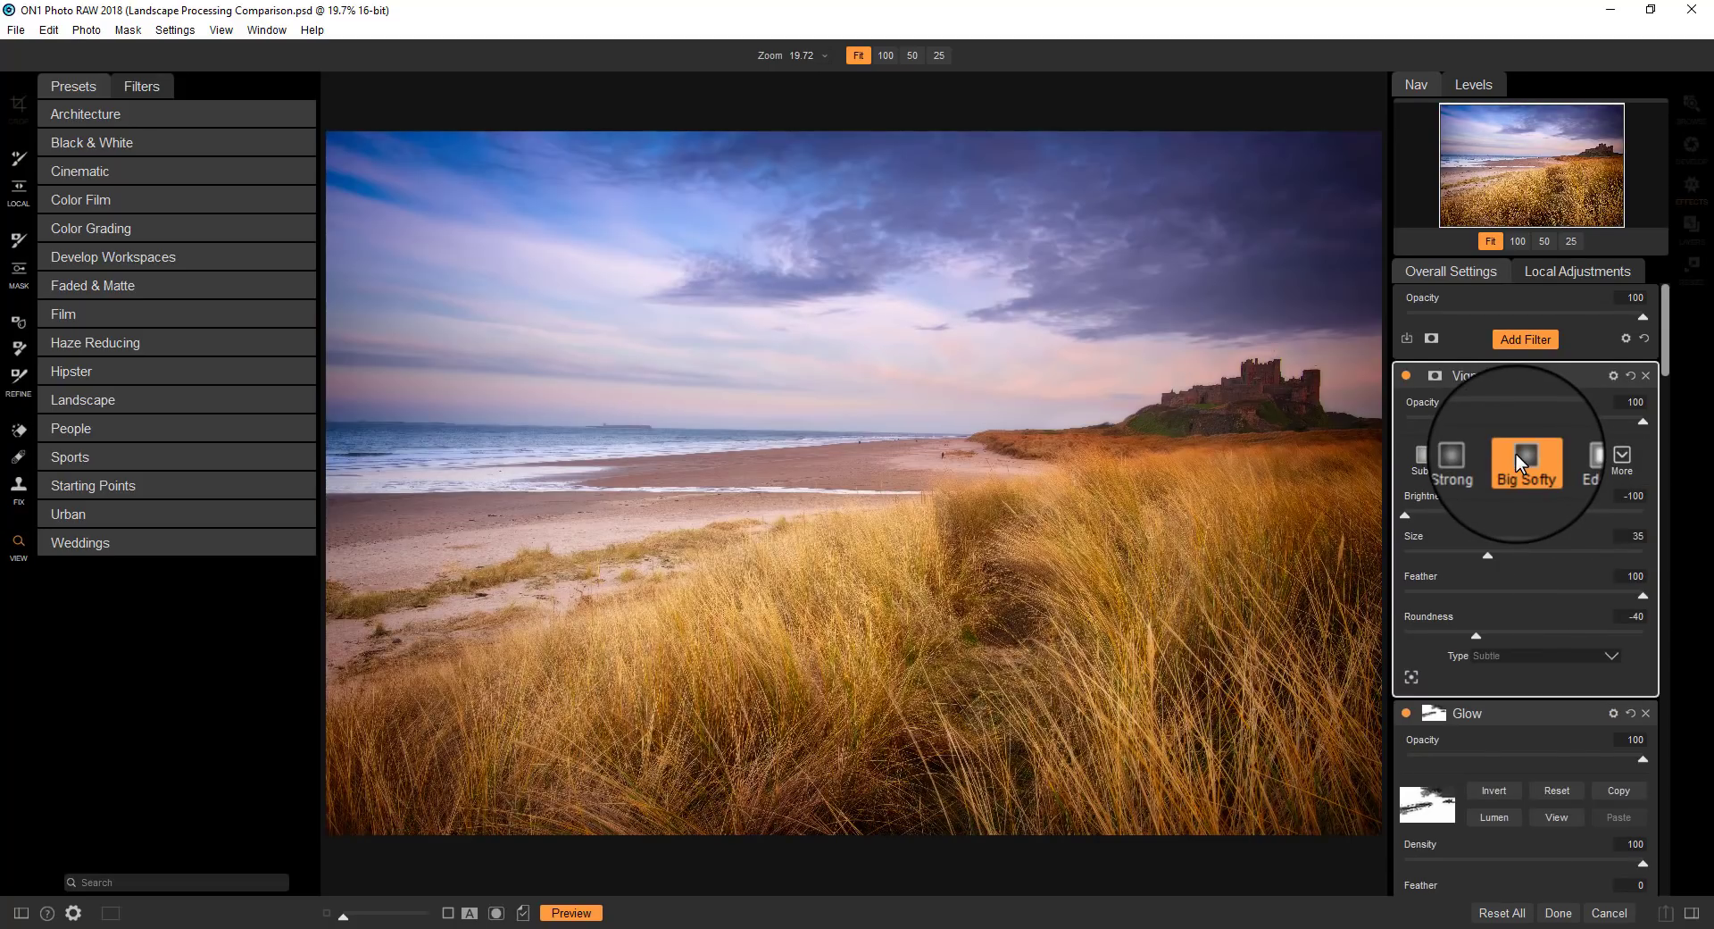
left_click_drag(1486, 555, 1455, 557)
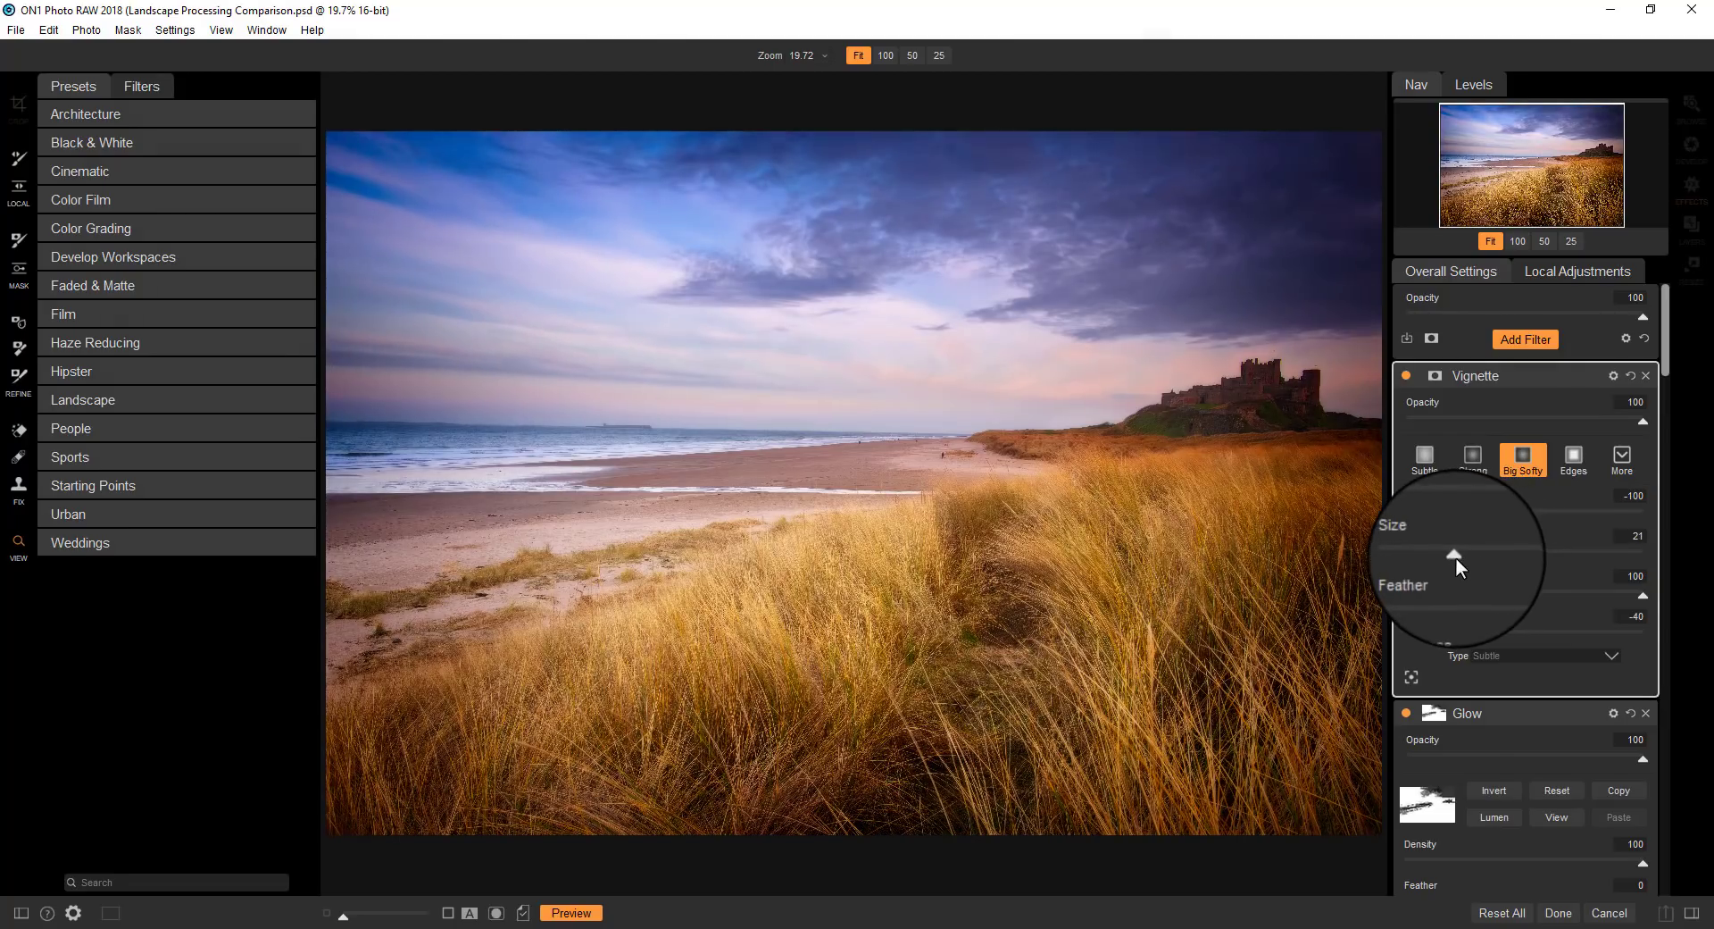
left_click_drag(1476, 630, 1553, 633)
left_click_drag(1407, 517, 1465, 515)
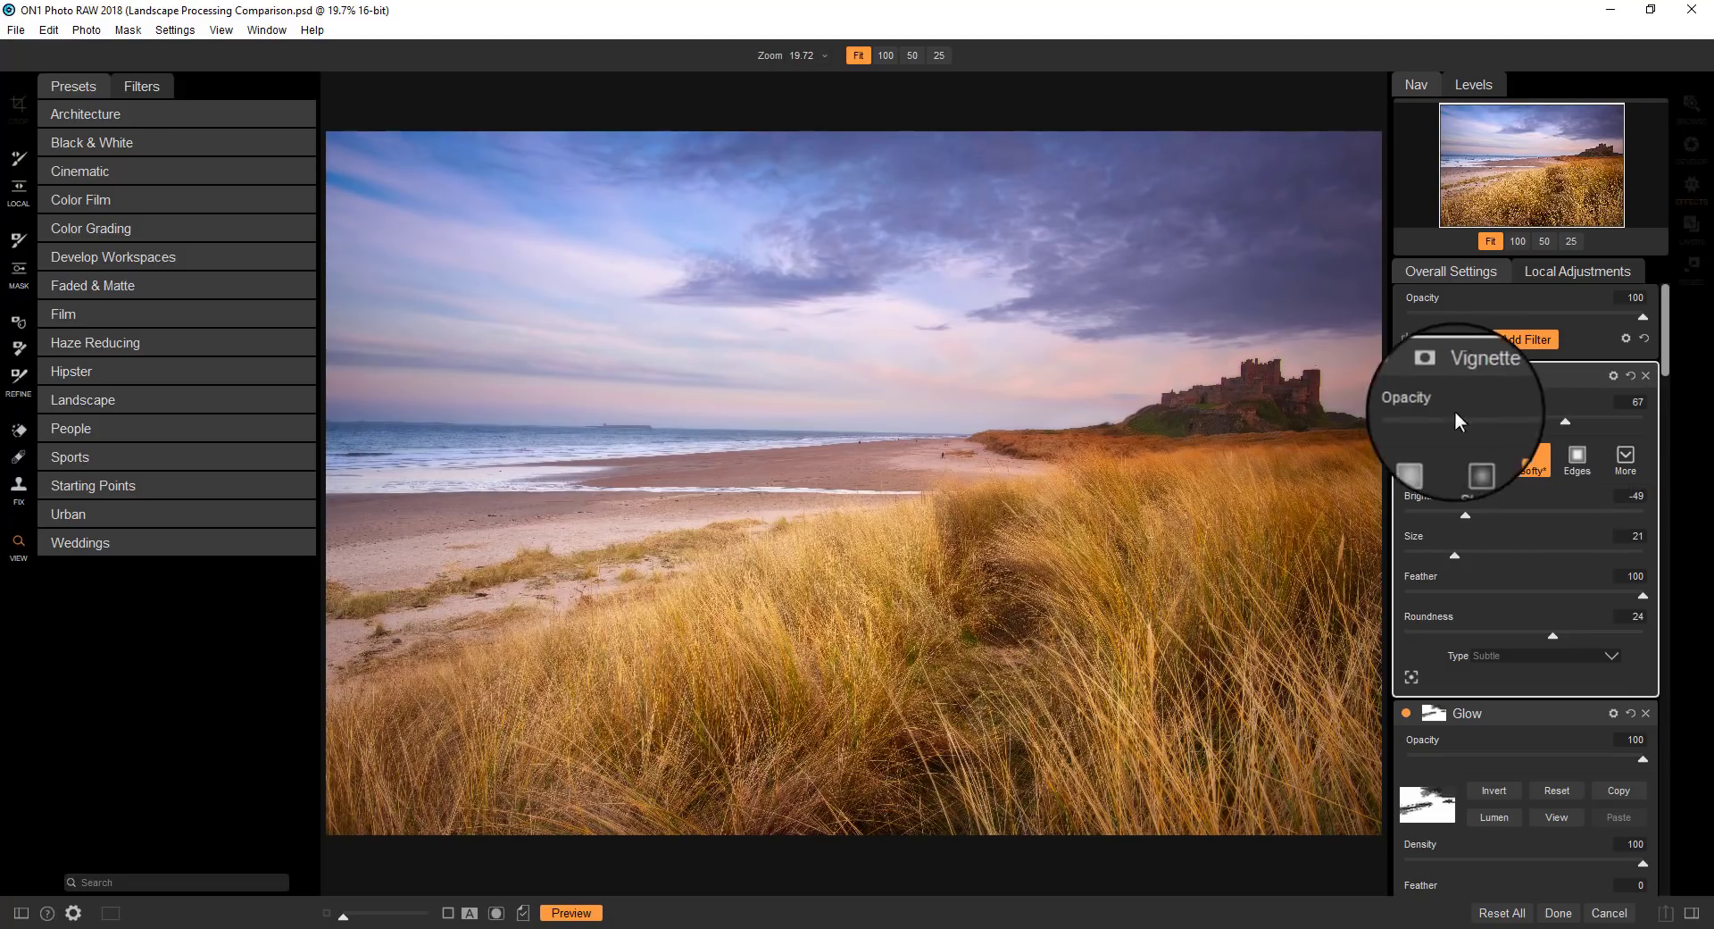
left_click_drag(1567, 421, 1647, 418)
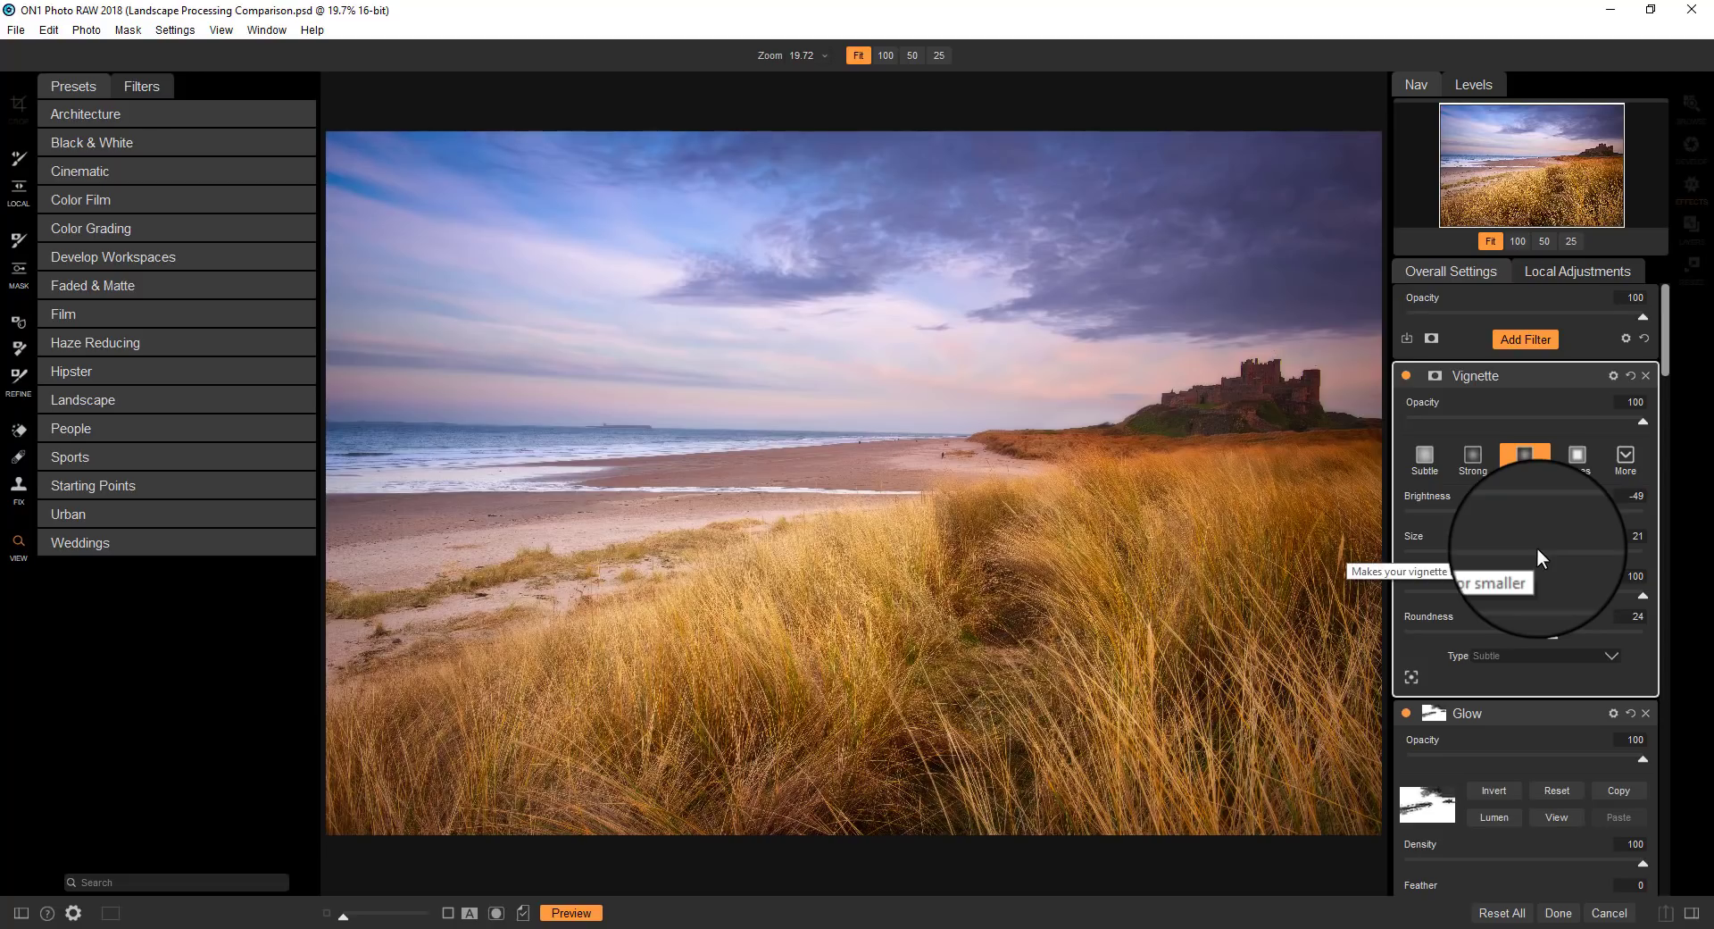
left_click_drag(1638, 419, 1543, 426)
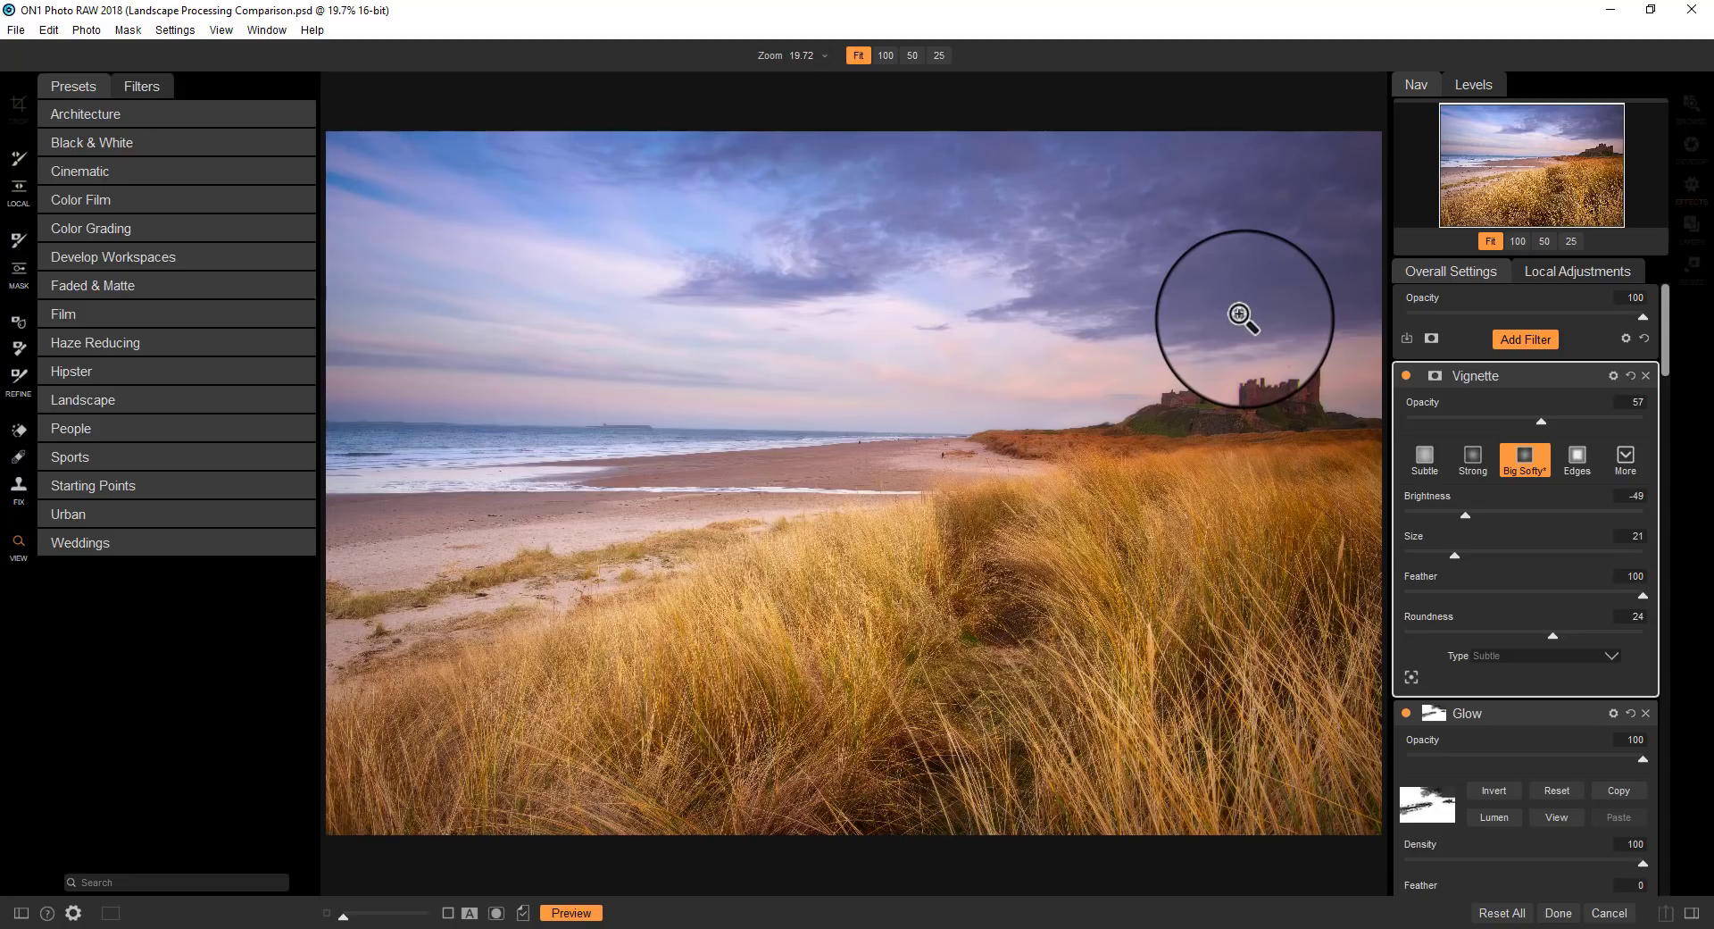
- Switch to Local Adjustments and show the castle layer's mask in black and white
left_click(1567, 268)
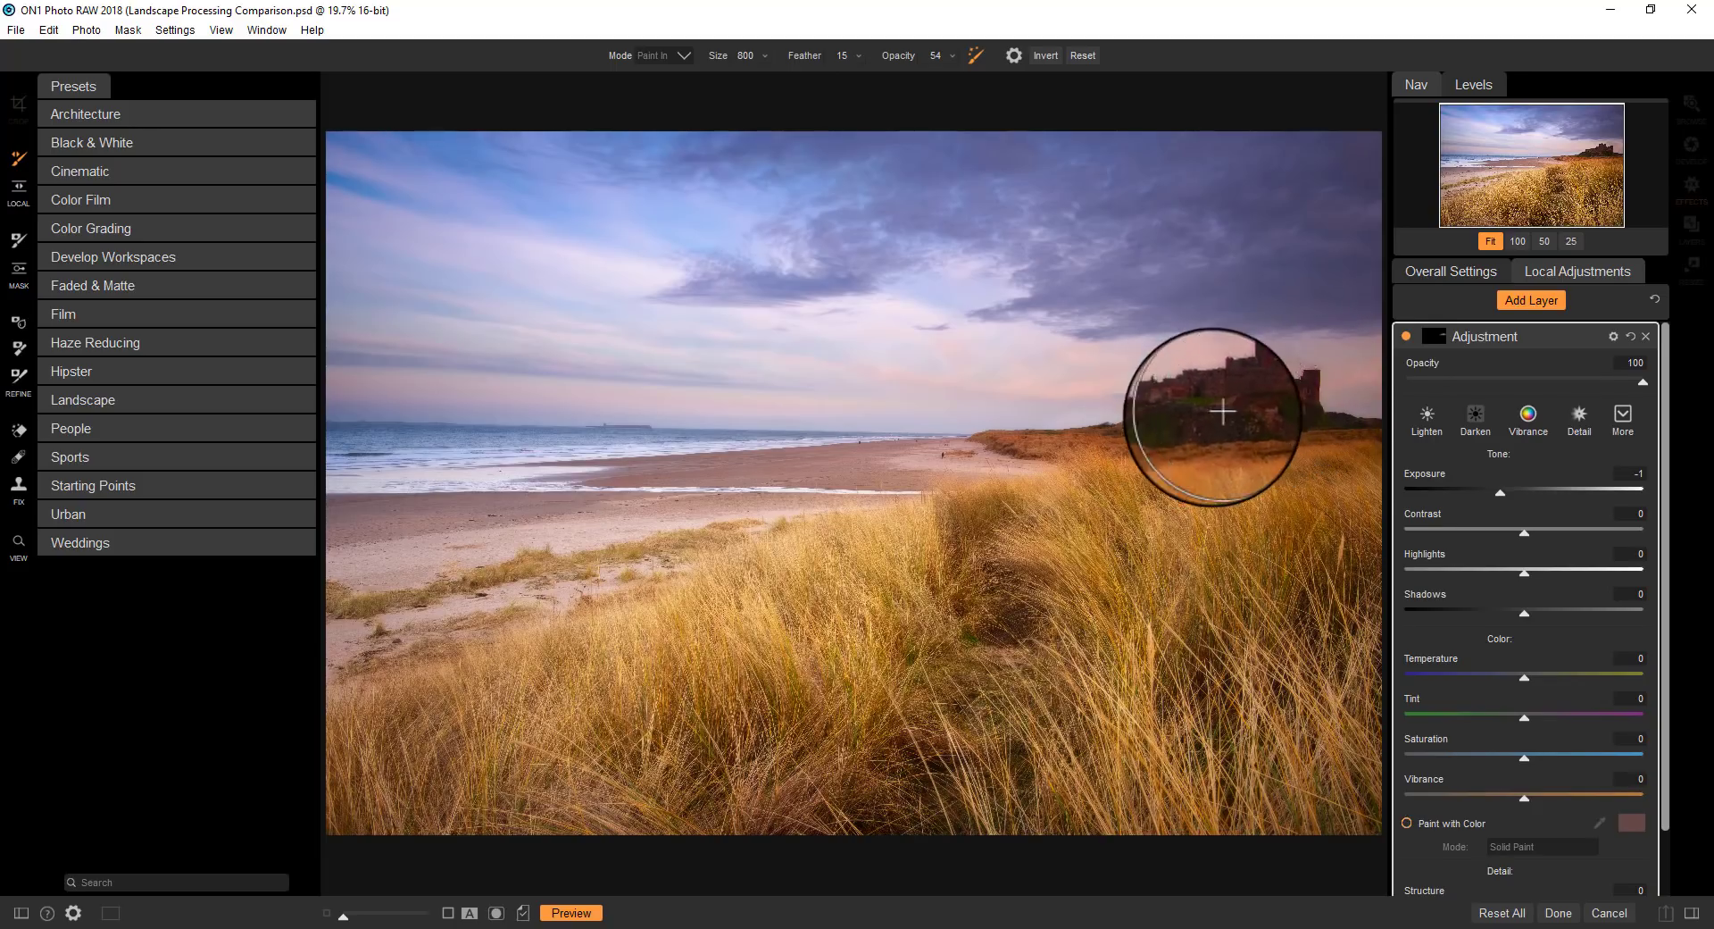
left_click(1431, 335)
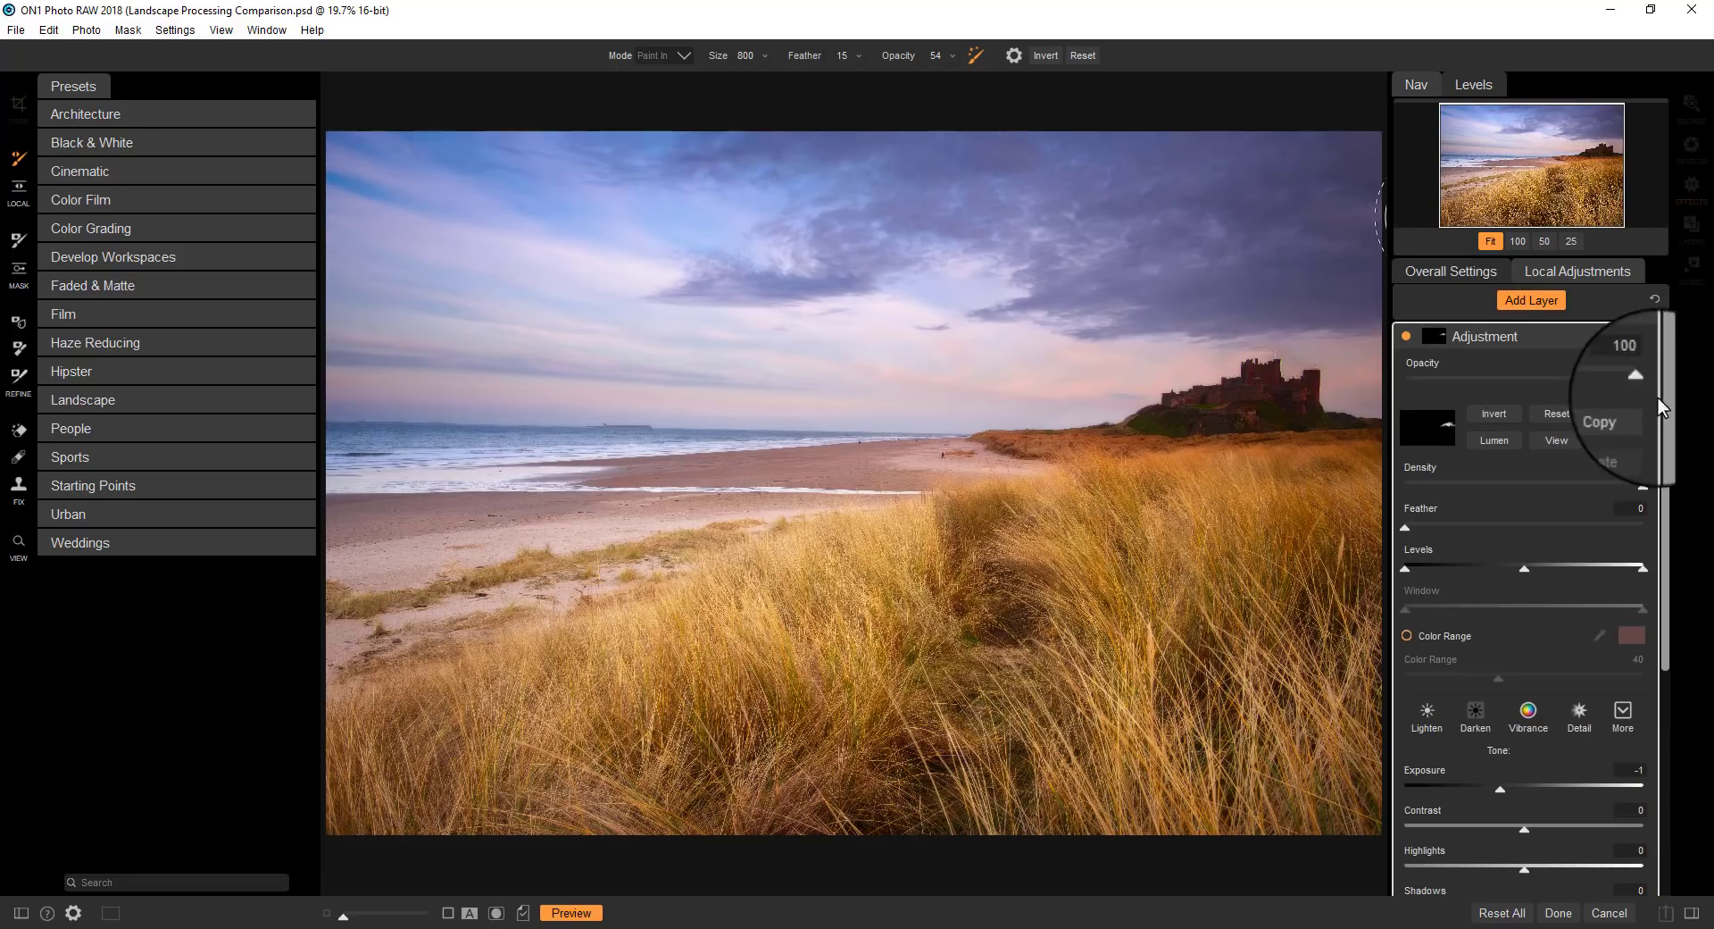
left_click(1554, 442)
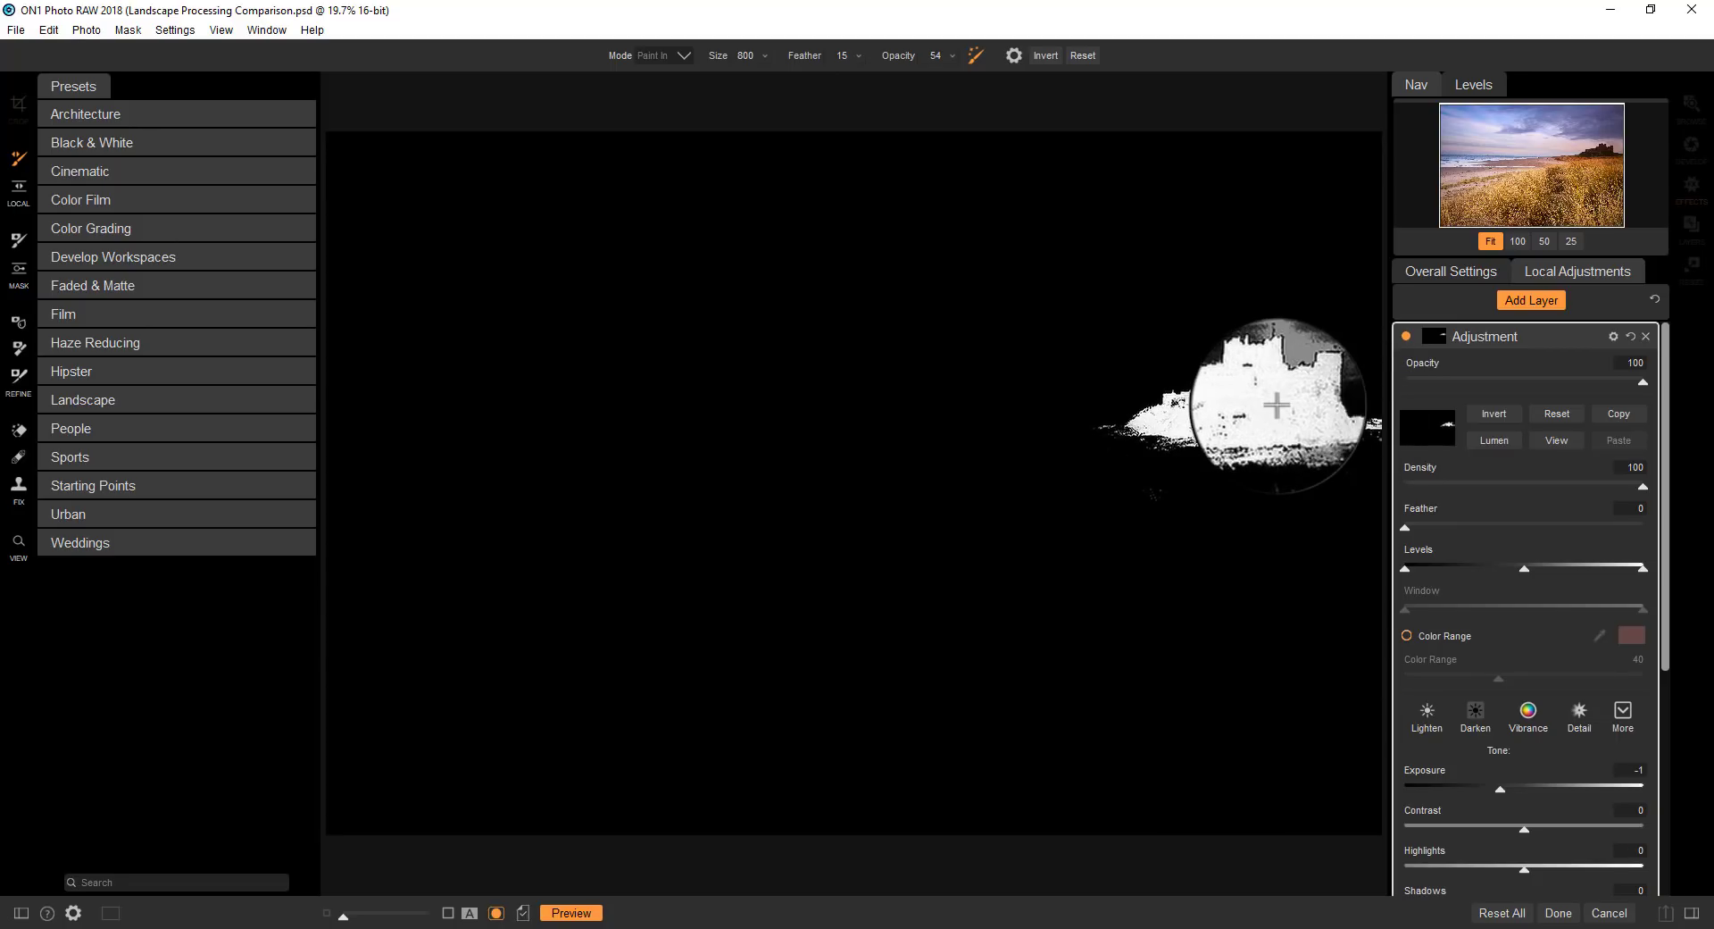
- Set the brush to Paint Out, test and undo a stroke, then feather the castle mask to 23
left_click(684, 55)
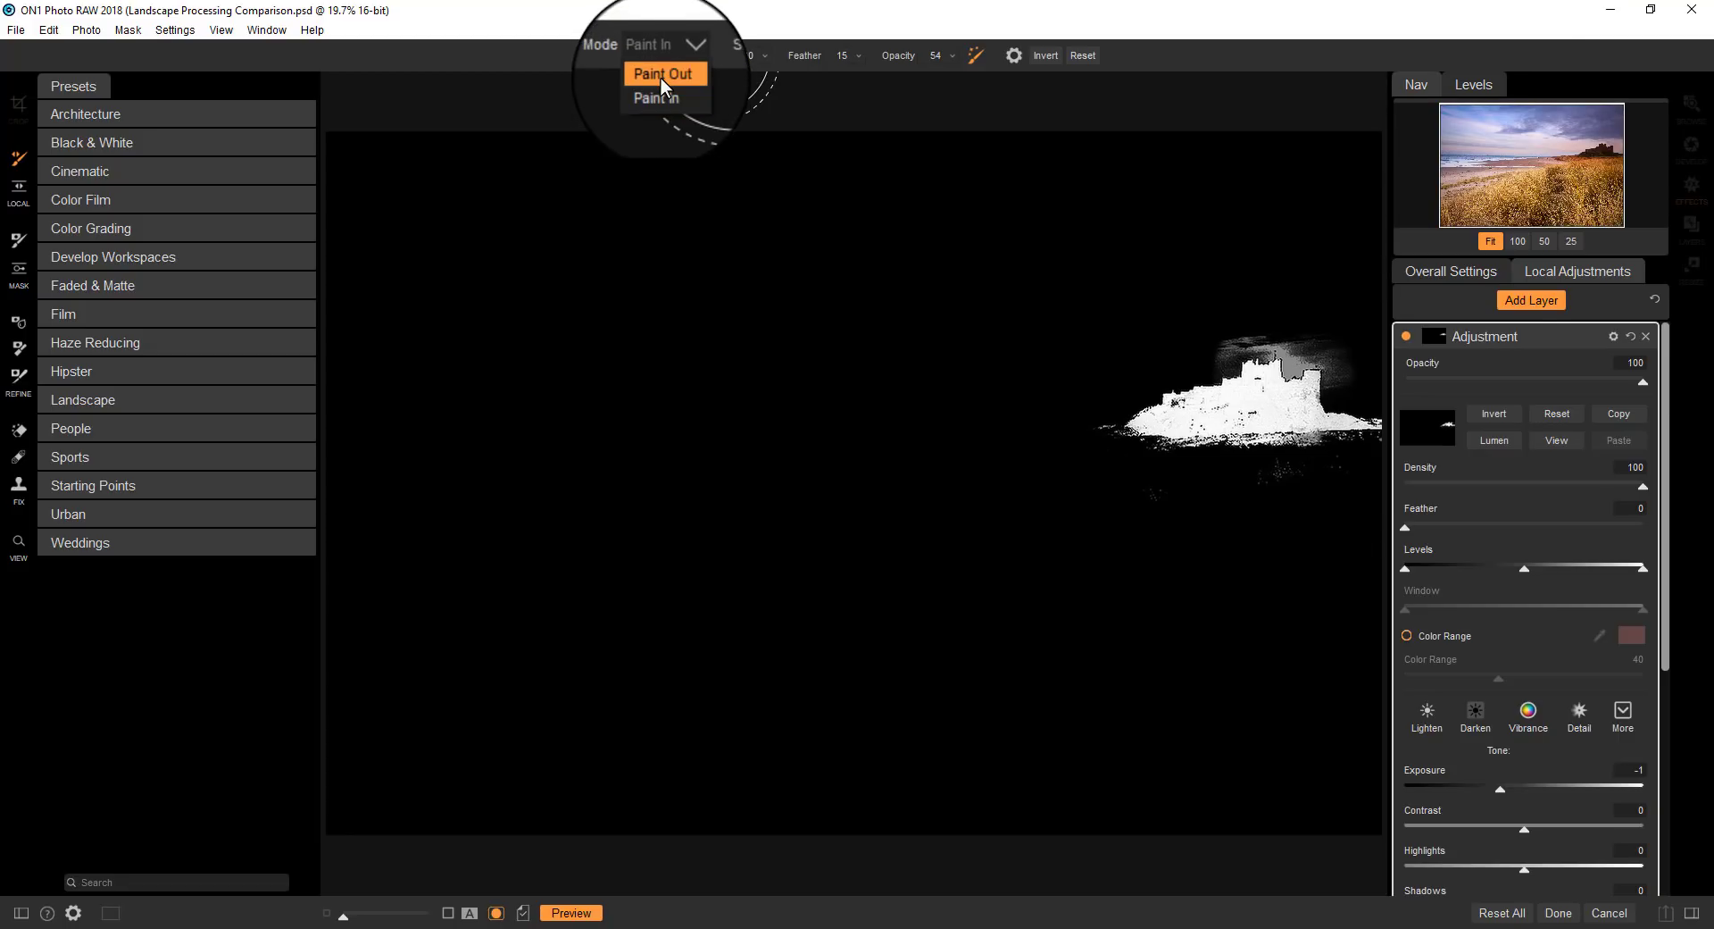
left_click(661, 75)
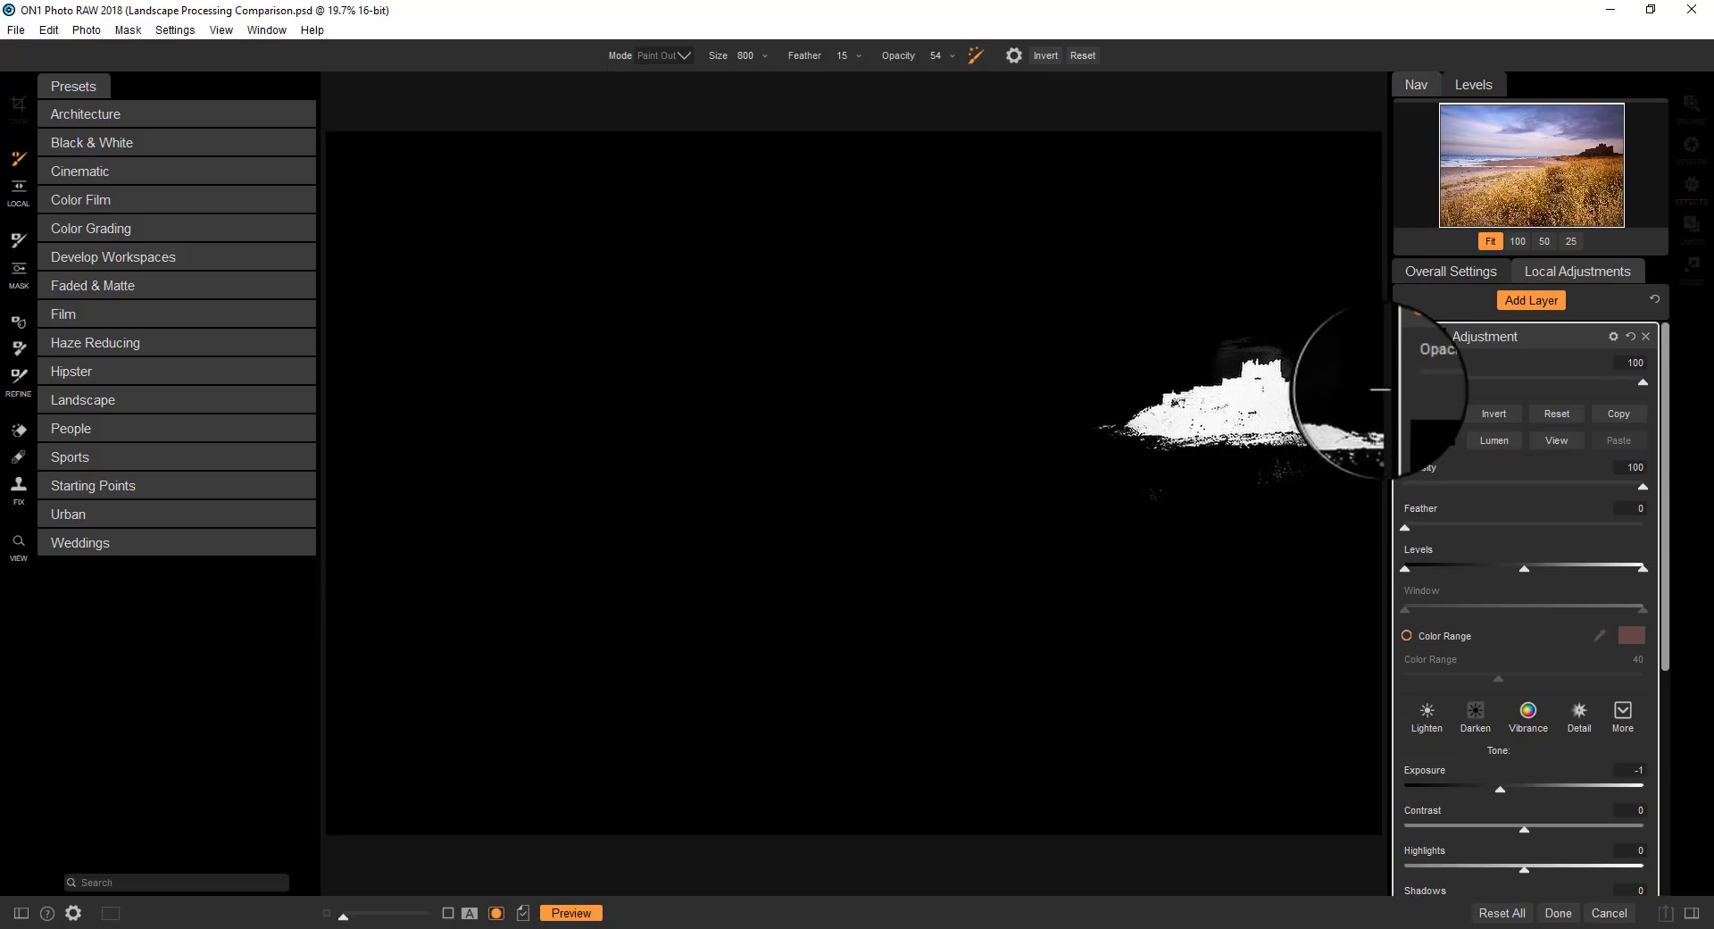
mouse_move(1353, 393)
left_mouse_down()
mouse_move(1327, 483)
mouse_move(1292, 506)
mouse_move(1271, 483)
mouse_move(1329, 476)
mouse_move(1280, 465)
mouse_move(1108, 499)
left_mouse_up()
key("ctrl+z")
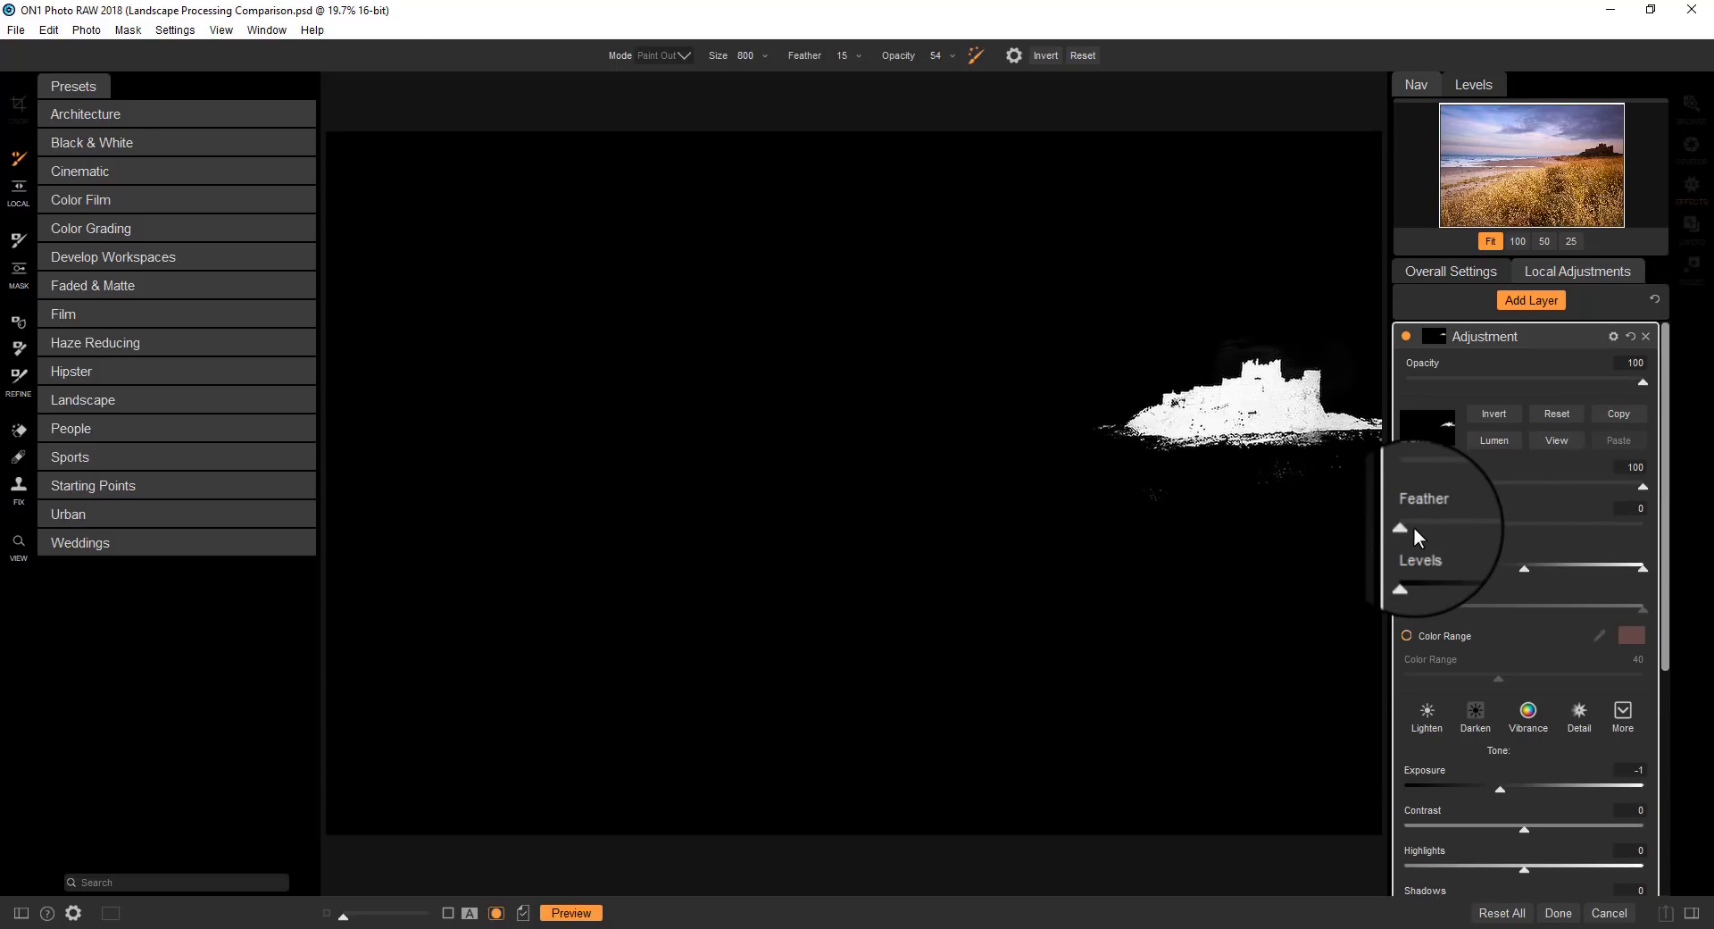
left_click_drag(1407, 527, 1461, 534)
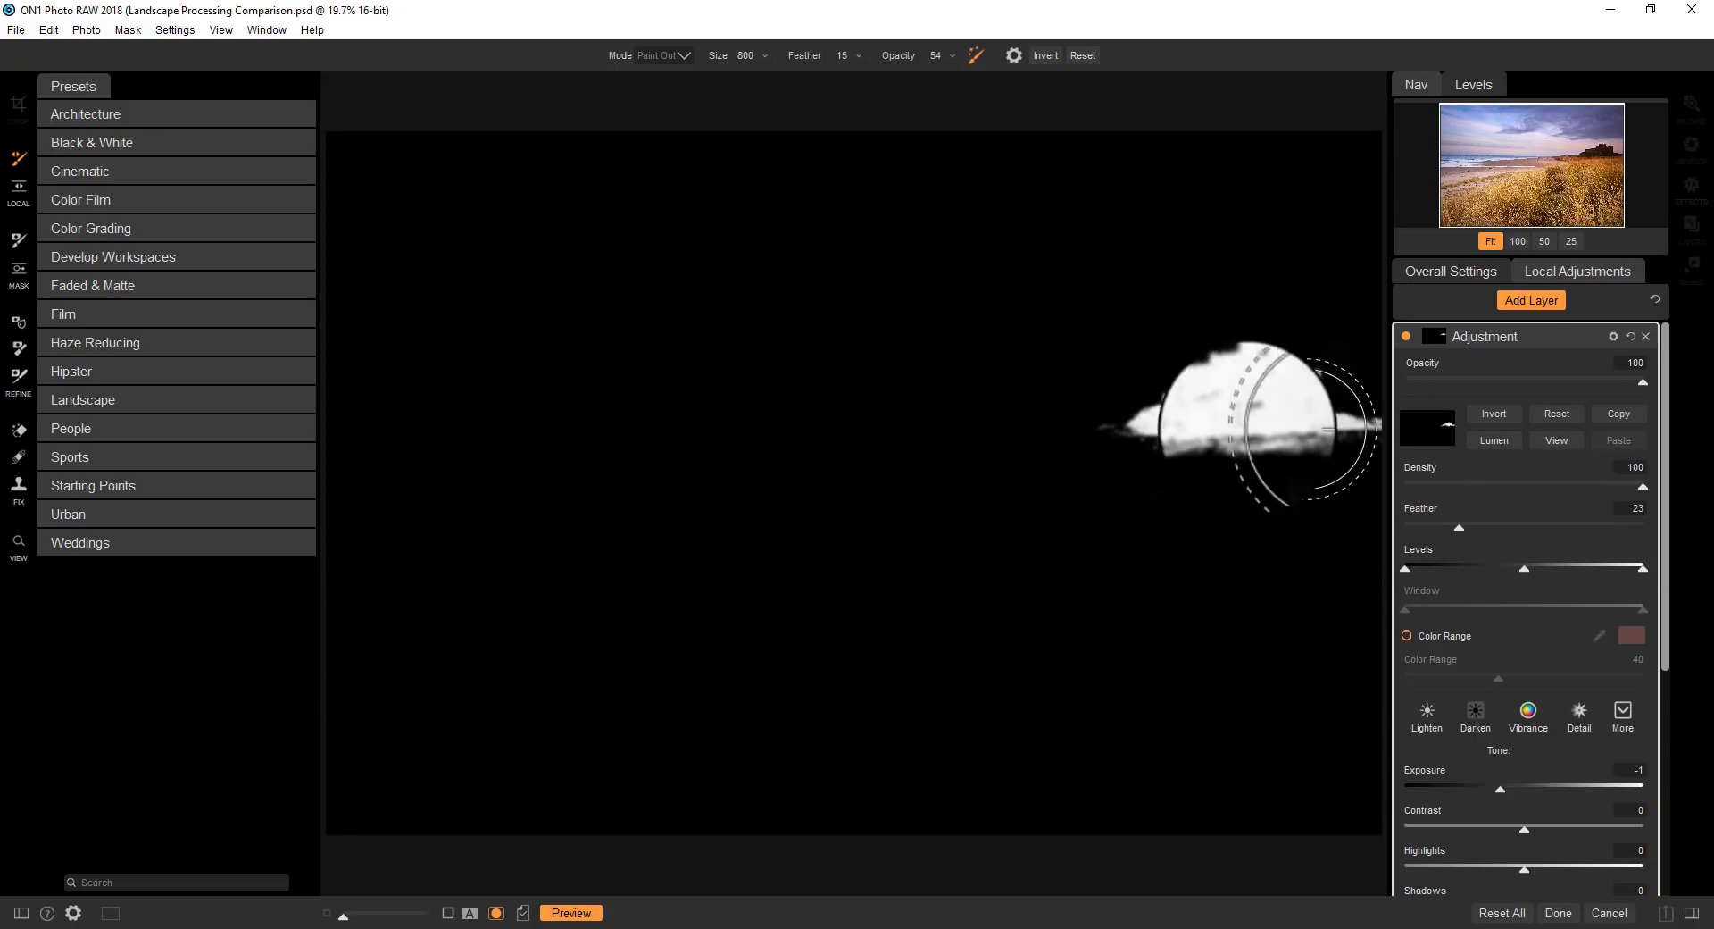
- On the colour view, give the castle adjustment Contrast 46 and Shadows 19, keeping Exposure at 0
left_click(1550, 440)
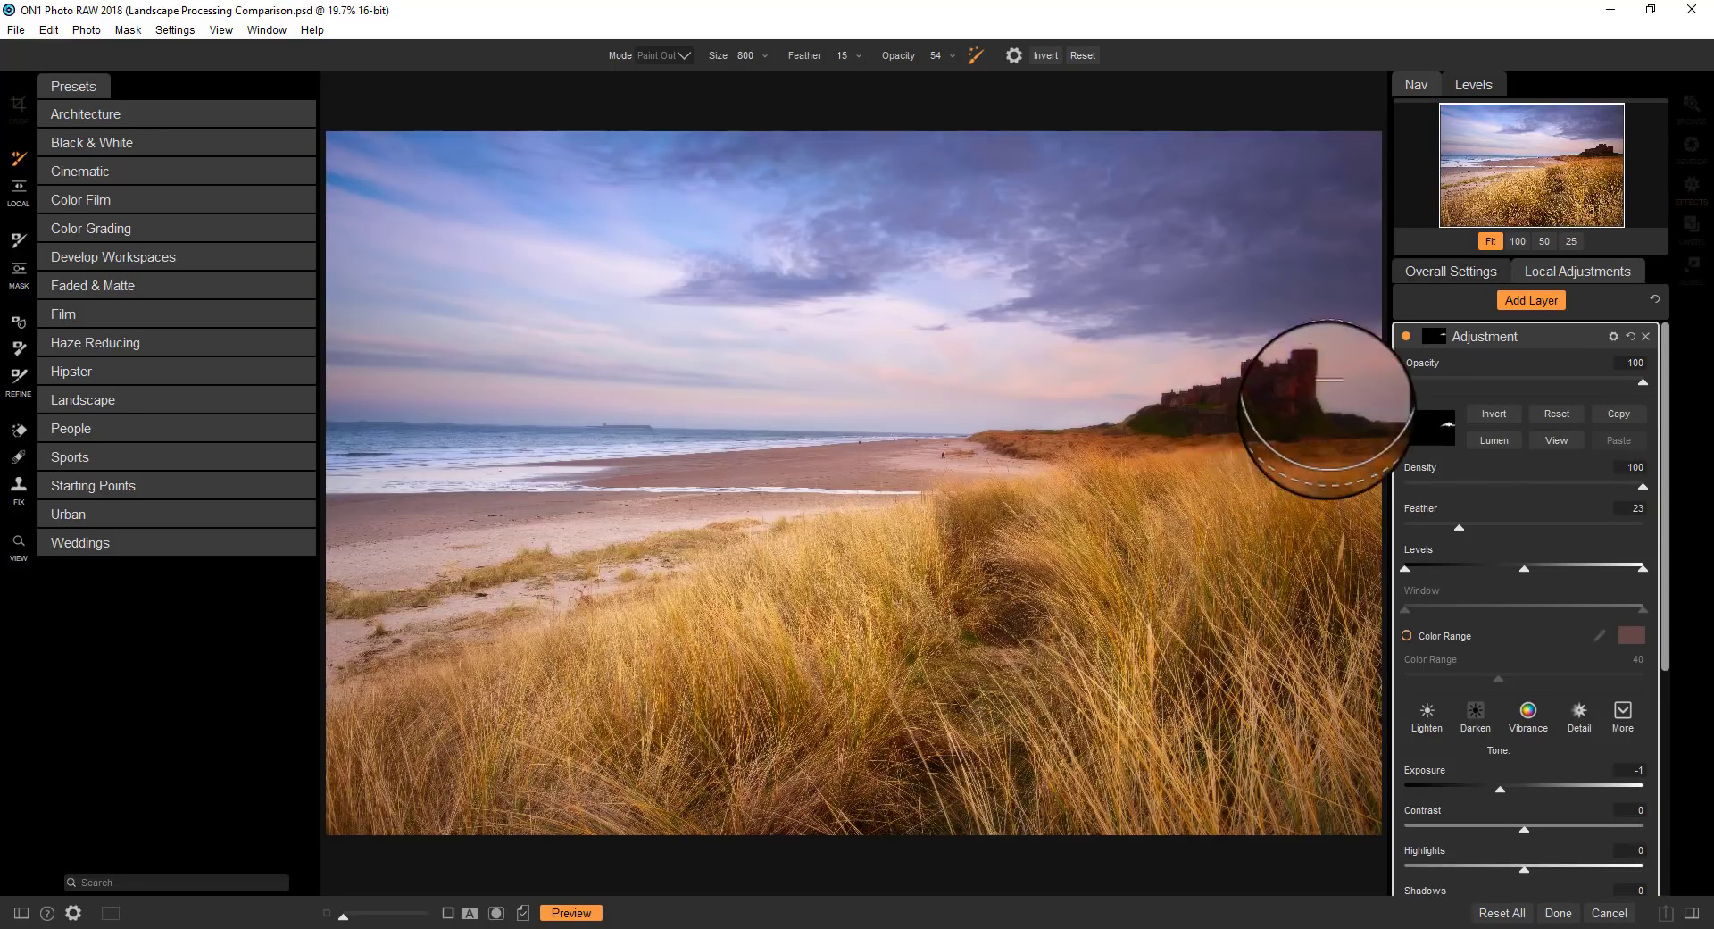
scroll(1551, 617, "down", 1)
scroll(1552, 618, "down", 3)
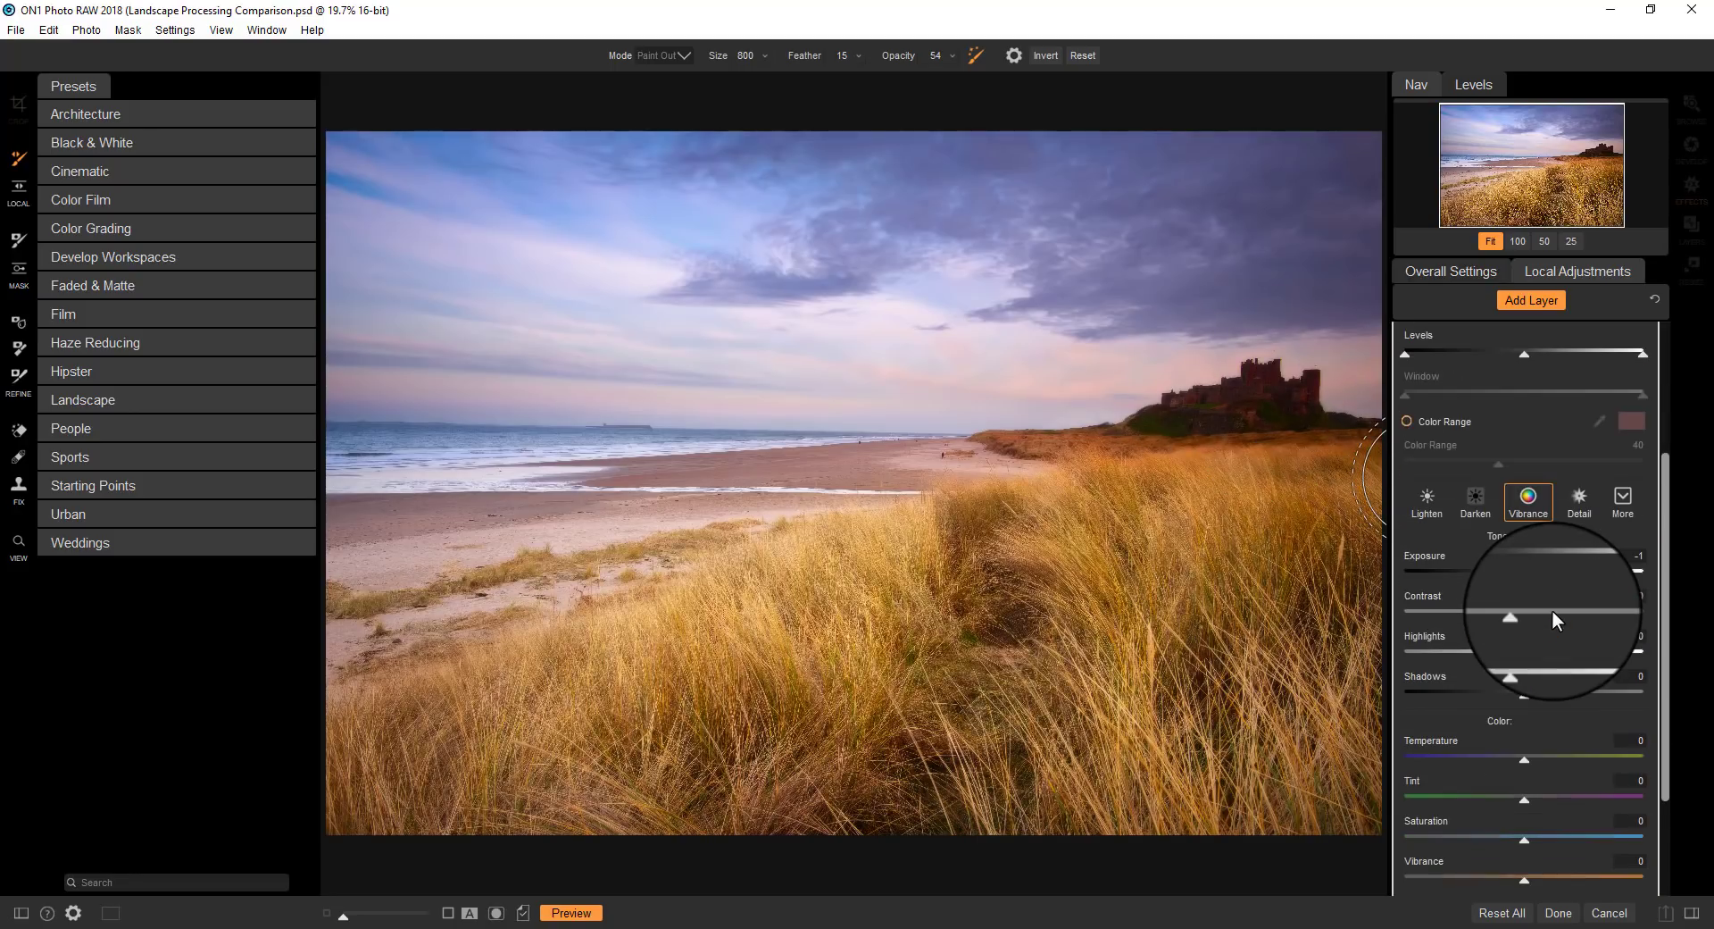
left_click_drag(1501, 571, 1520, 574)
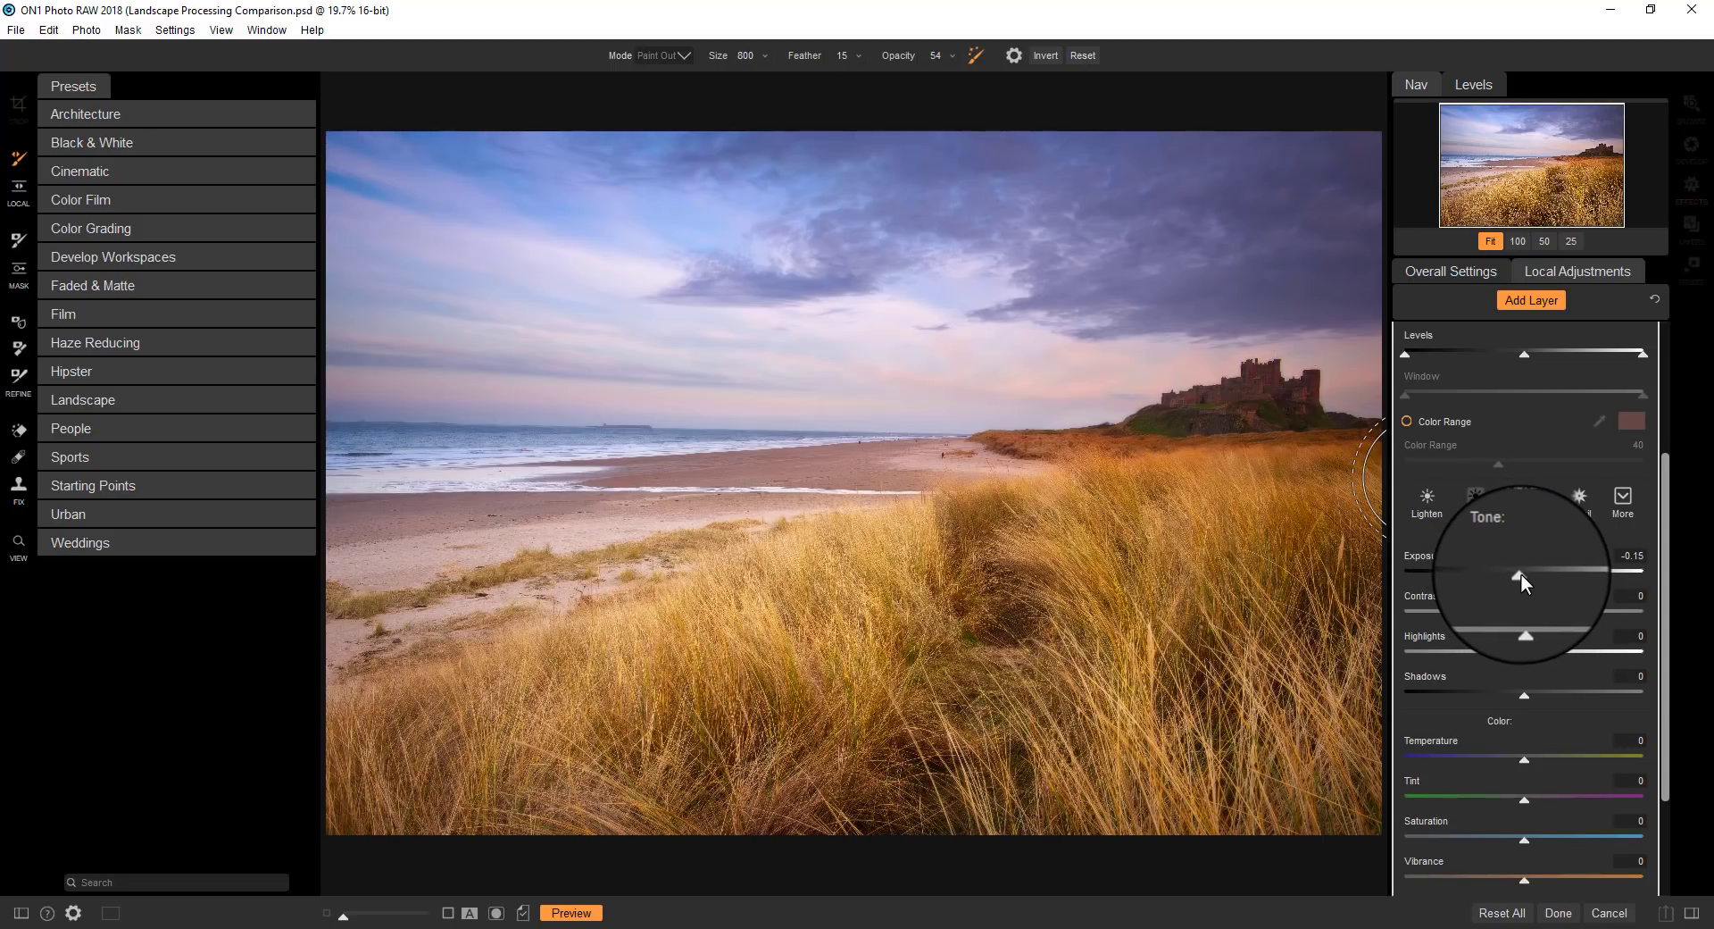
double_click(1406, 559)
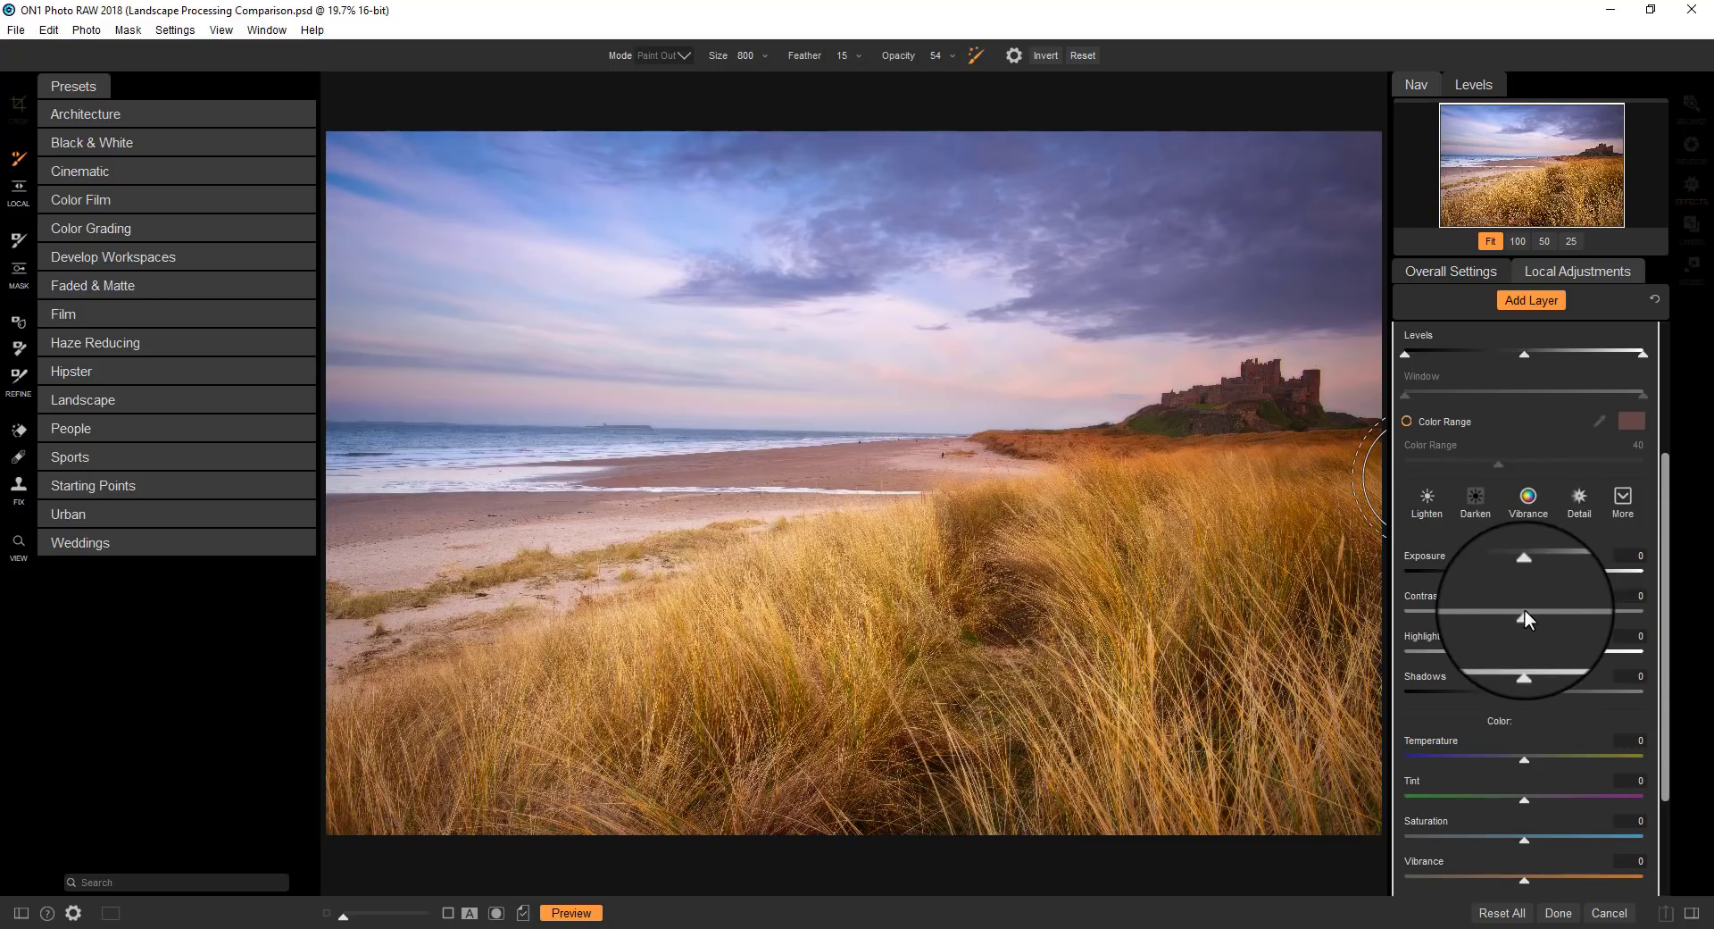
left_click_drag(1525, 611, 1580, 618)
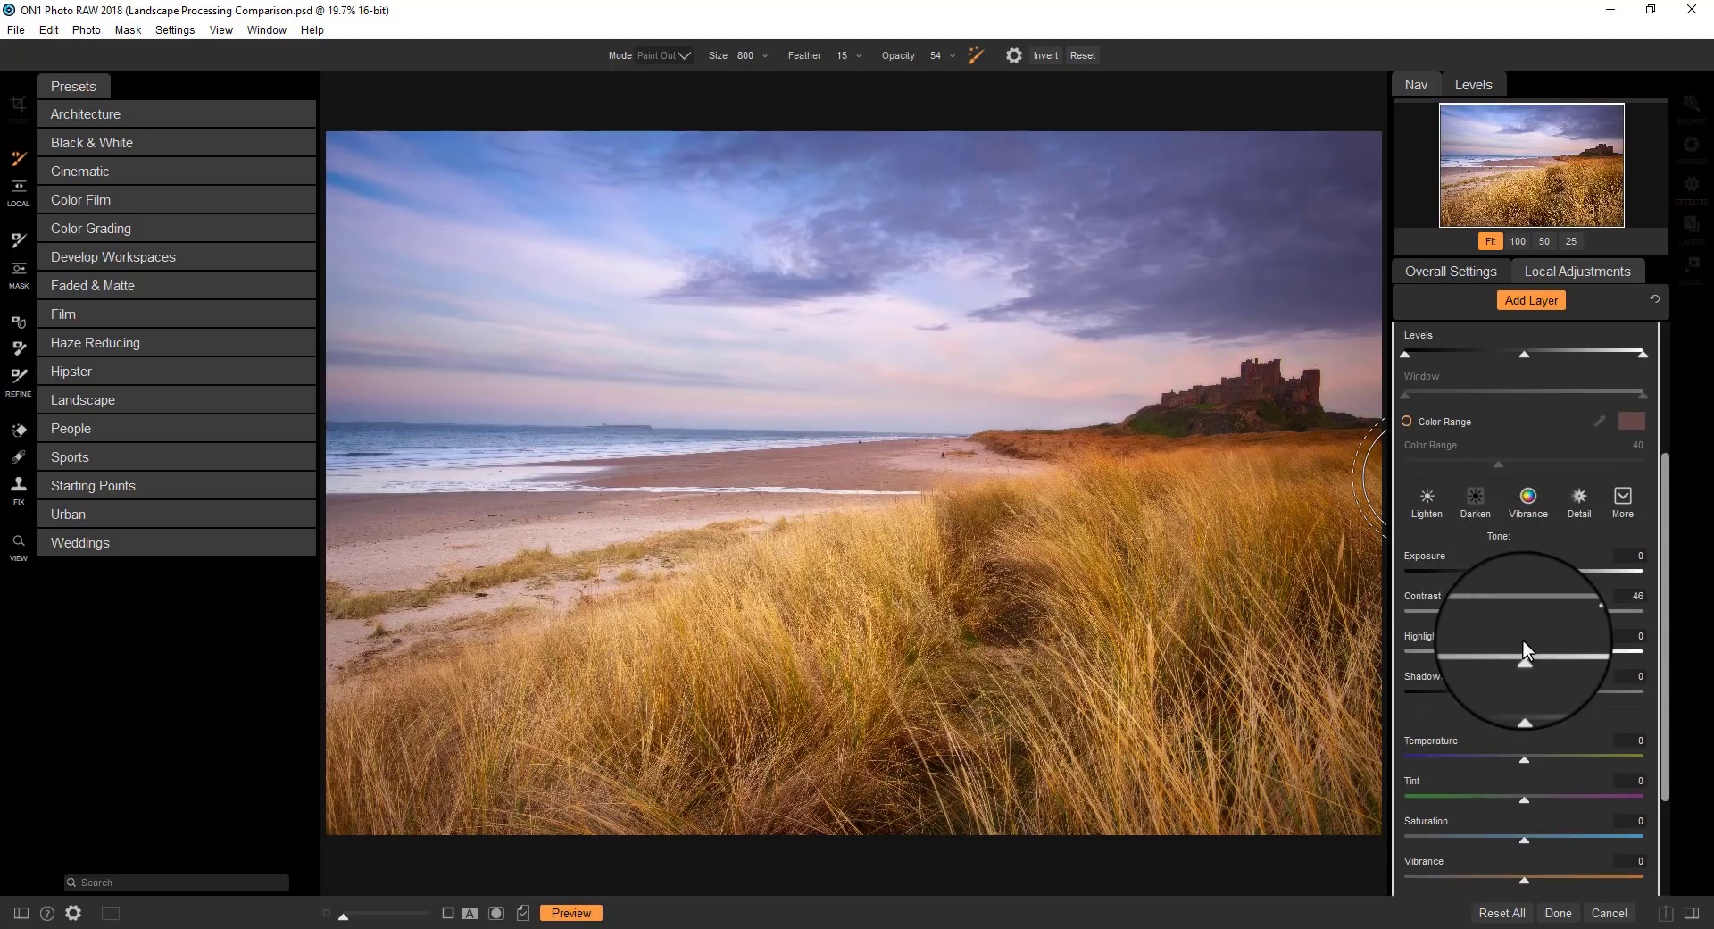
scroll(1524, 639, "down", 1)
left_click_drag(1521, 639, 1553, 643)
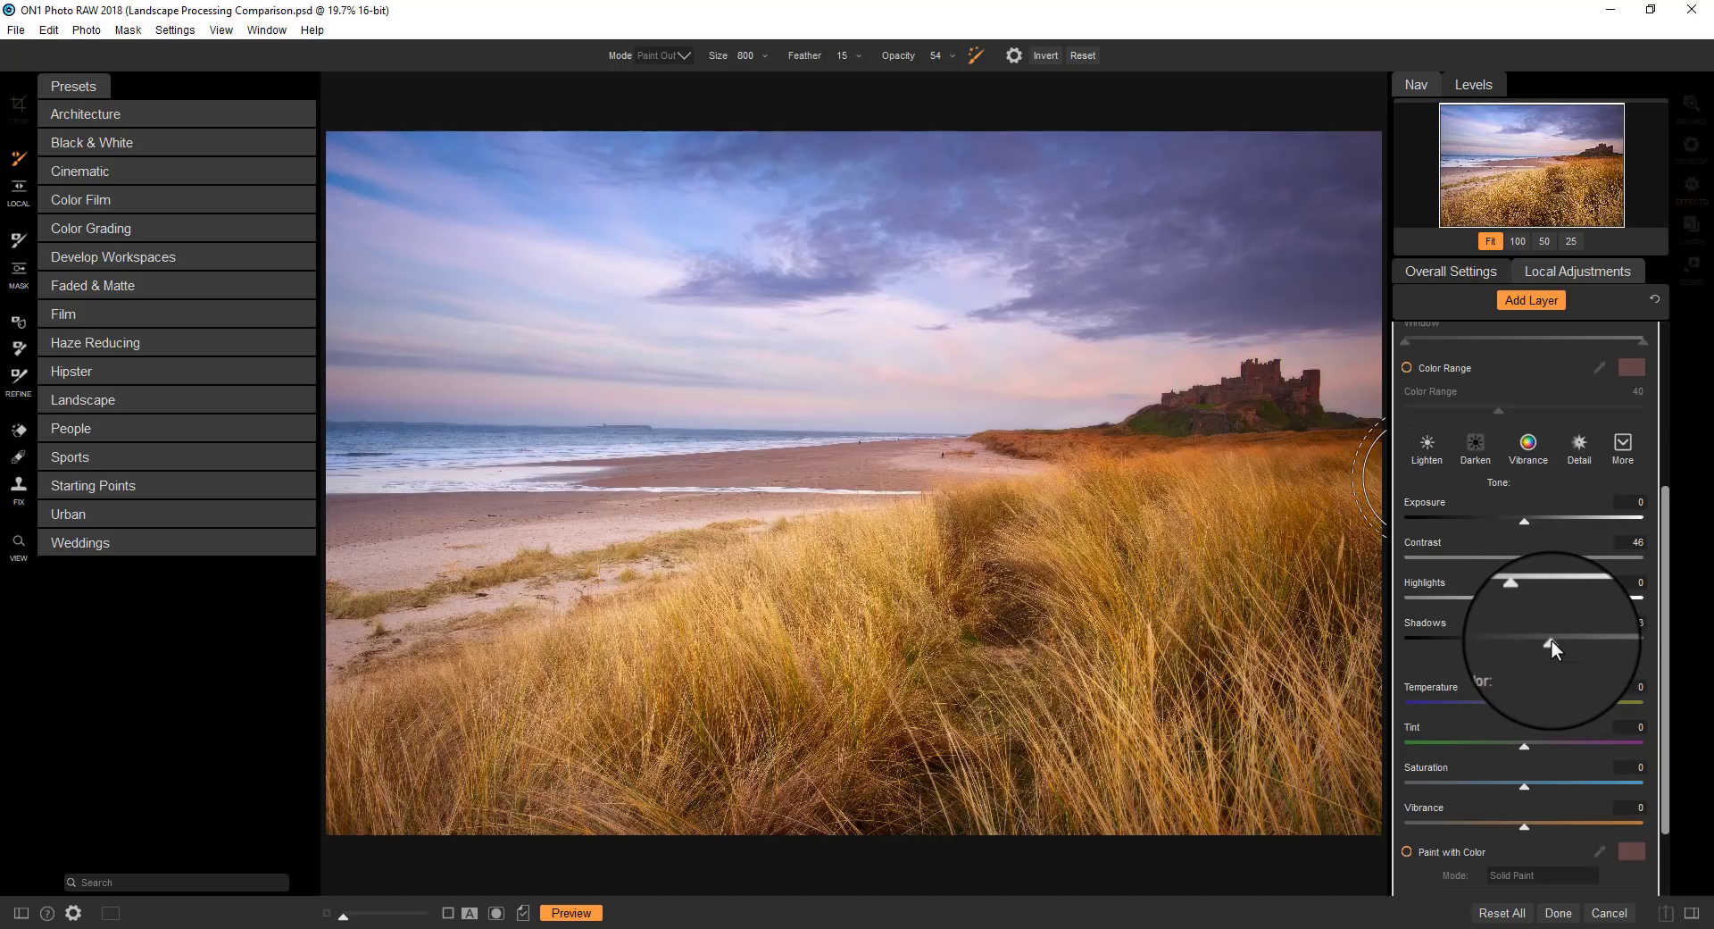
- Set the local adjustment's Highlights to 3 and Temperature to 26, adding slight vibrance and structure
scroll(1539, 650, "down", 2)
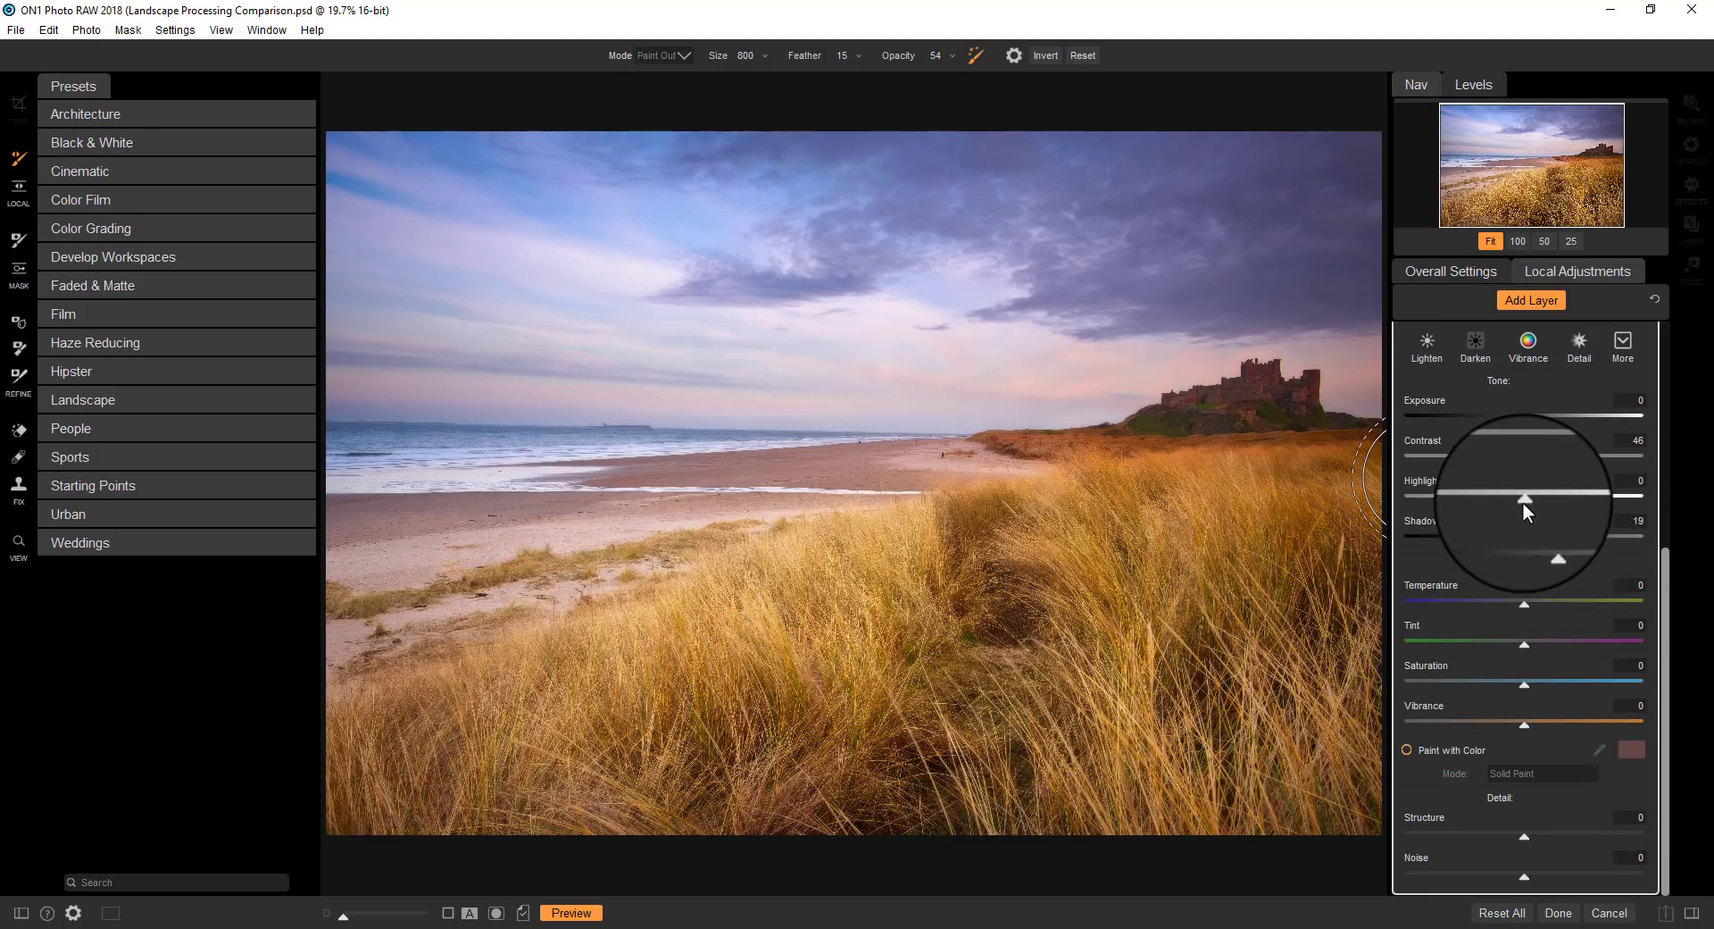
mouse_move(1529, 501)
left_mouse_down()
mouse_move(1566, 502)
mouse_move(1507, 503)
mouse_move(1529, 503)
left_mouse_up()
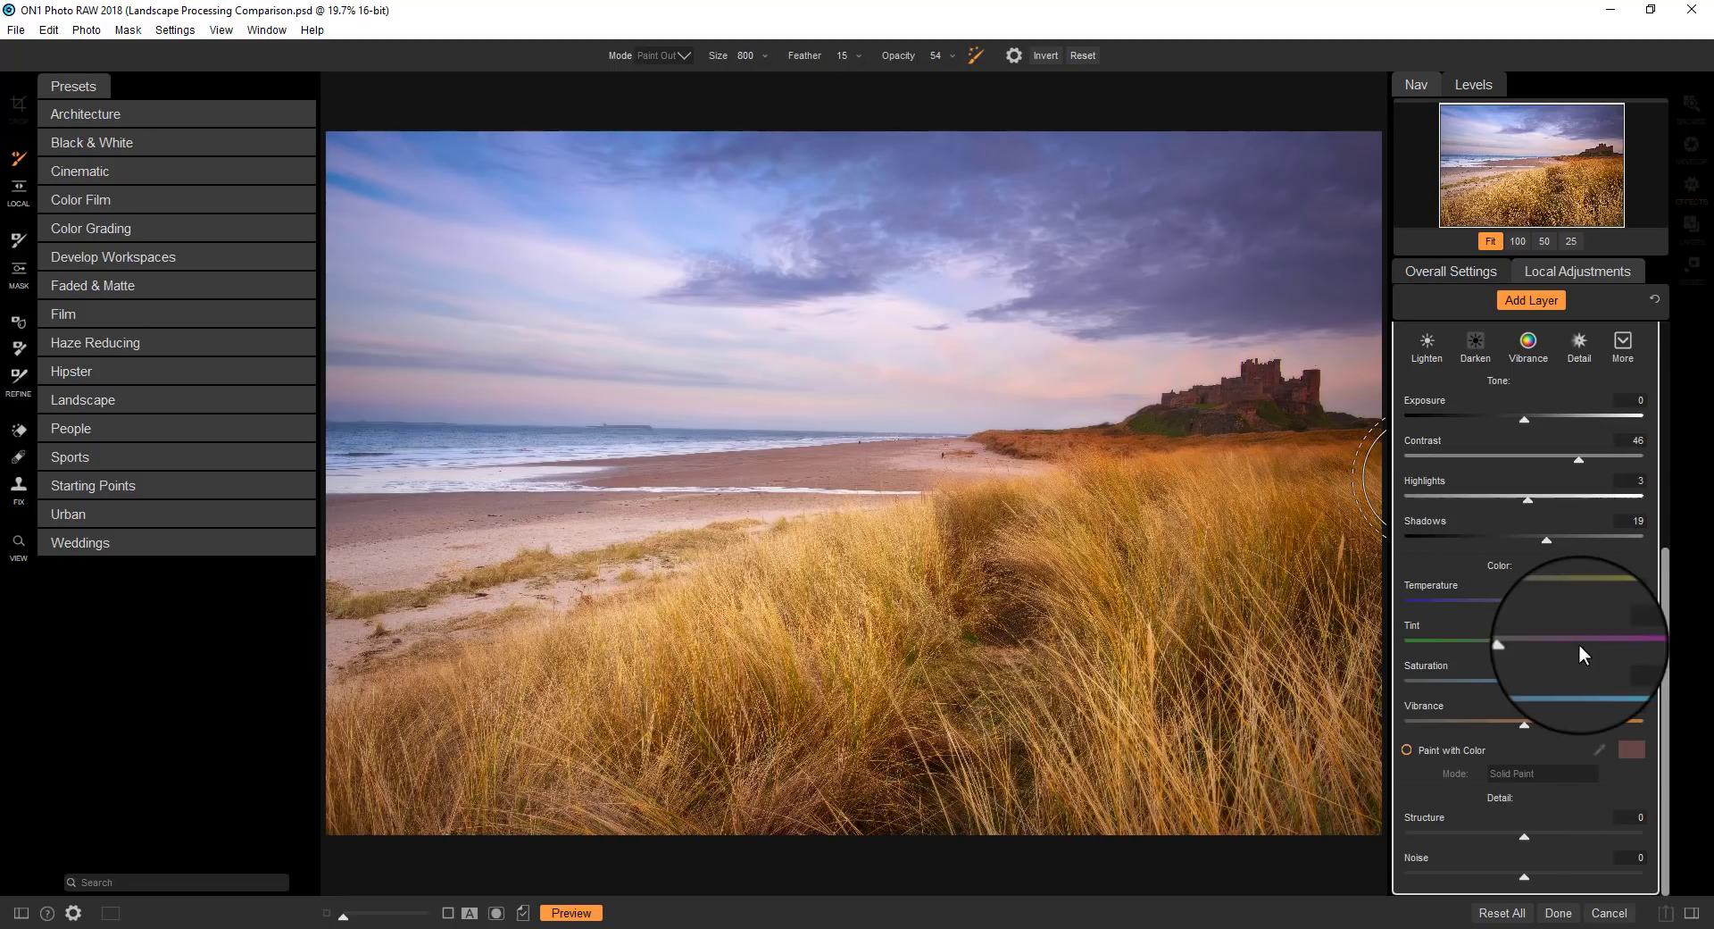
left_click_drag(1523, 603, 1534, 602)
left_click_drag(1525, 684, 1528, 720)
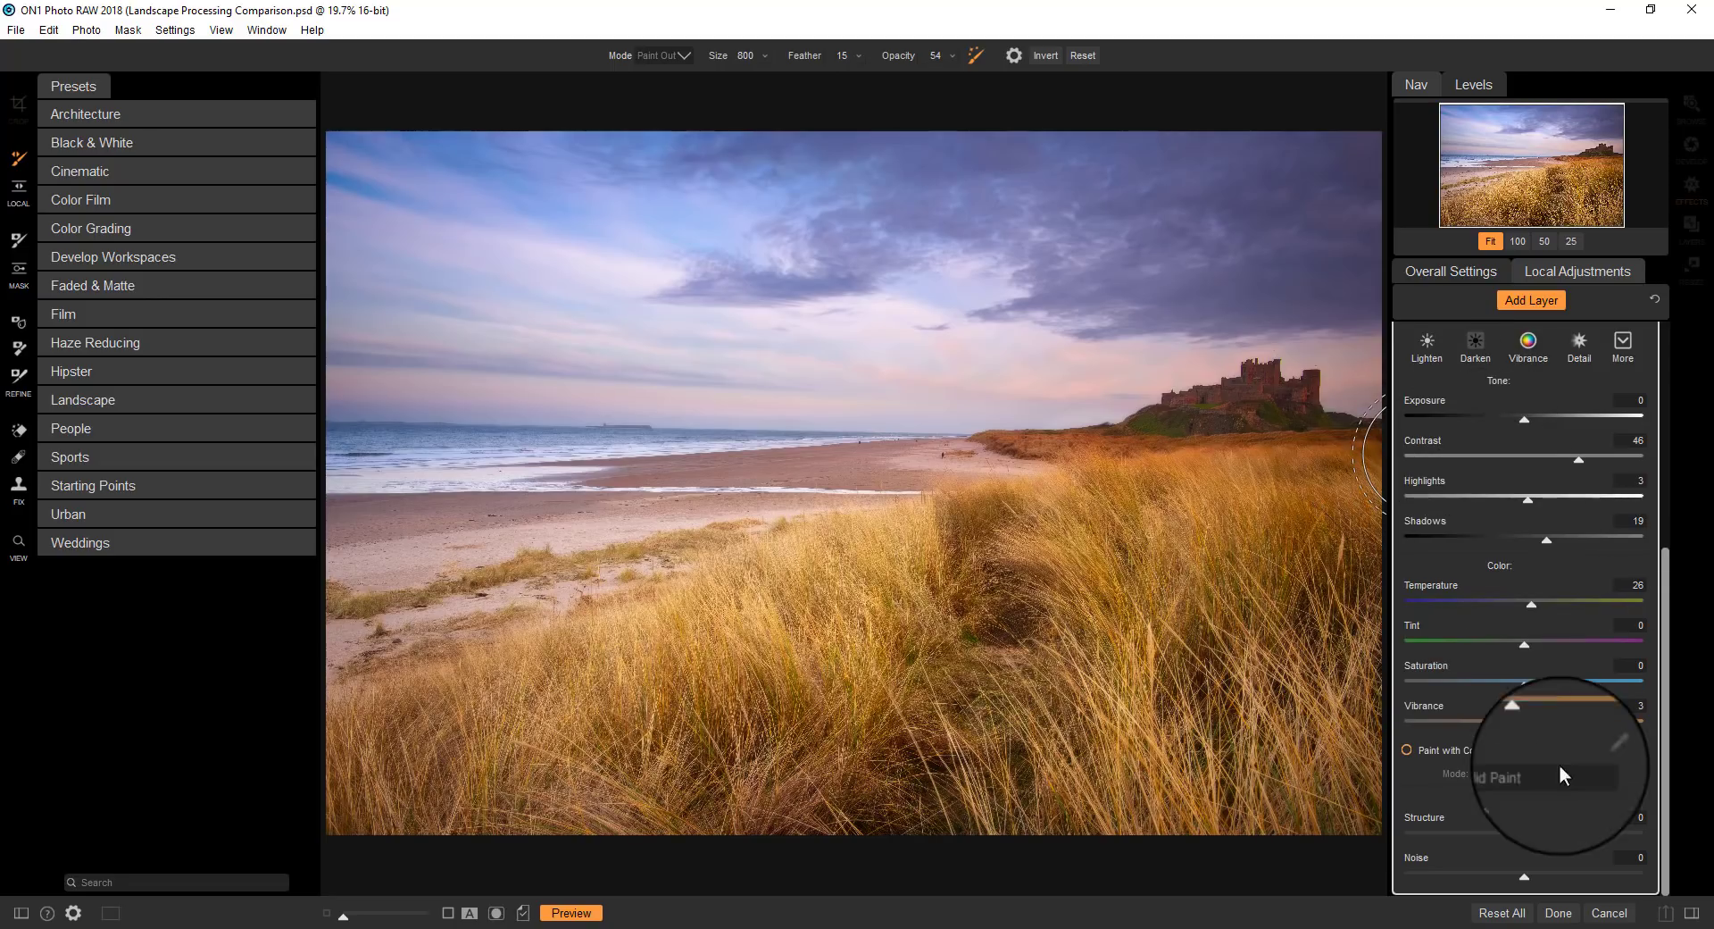
mouse_move(1525, 834)
left_mouse_down()
mouse_move(1561, 837)
mouse_move(1540, 837)
left_mouse_up()
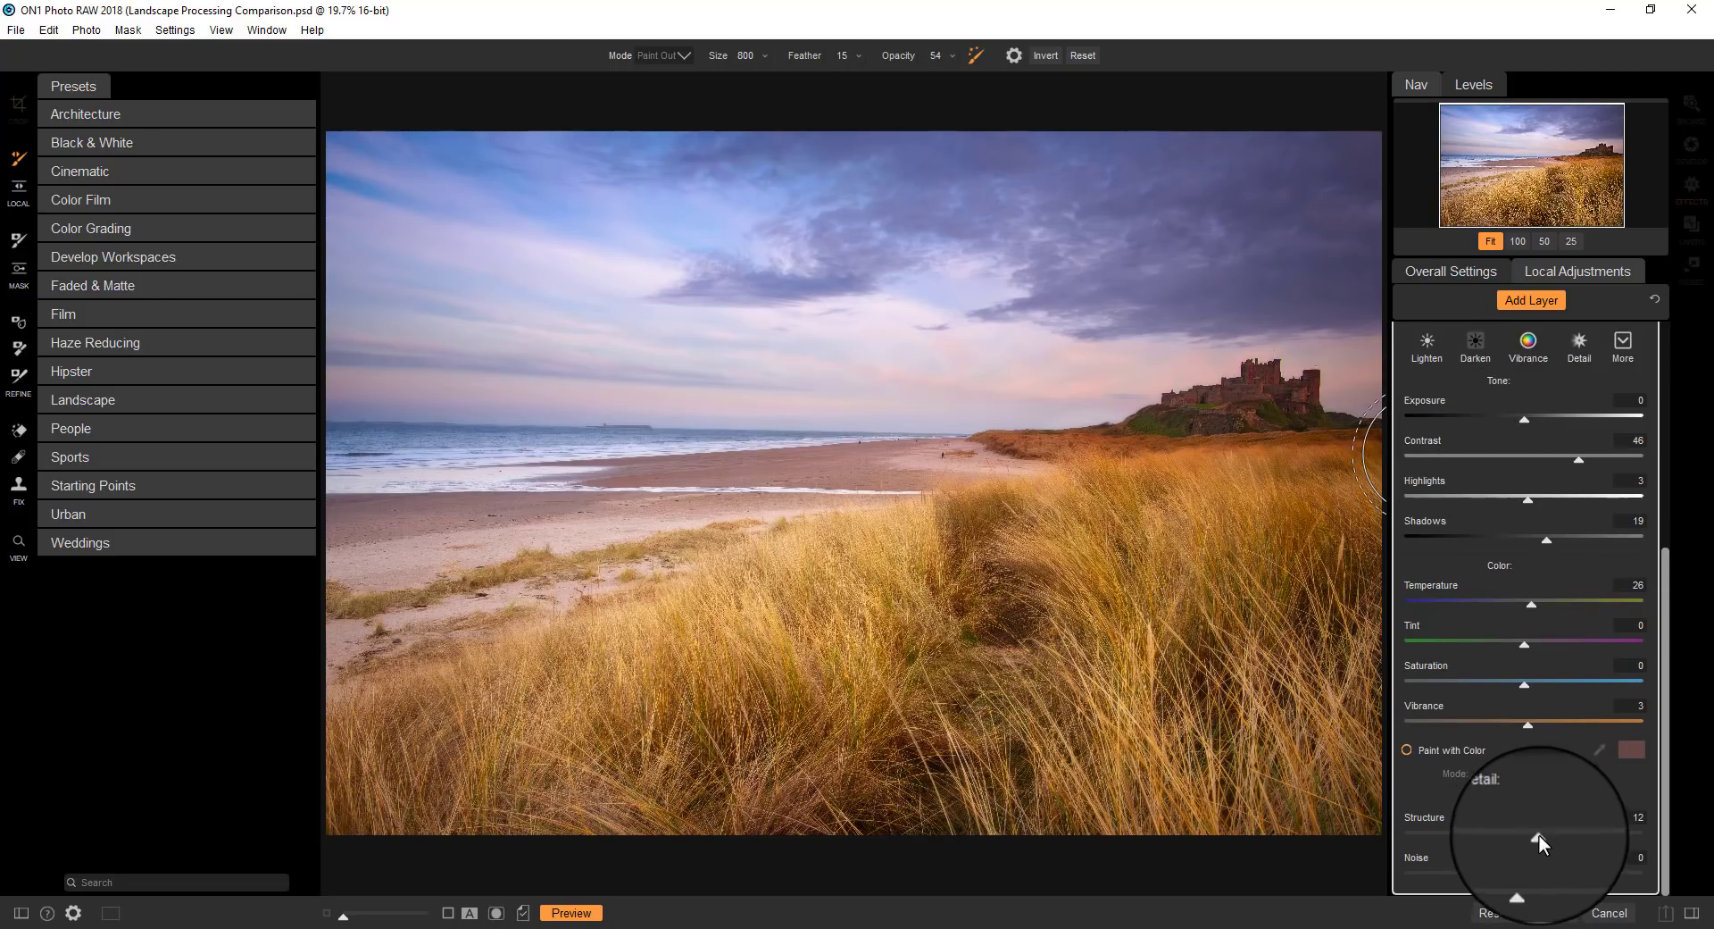
scroll(1540, 834, "up", 2)
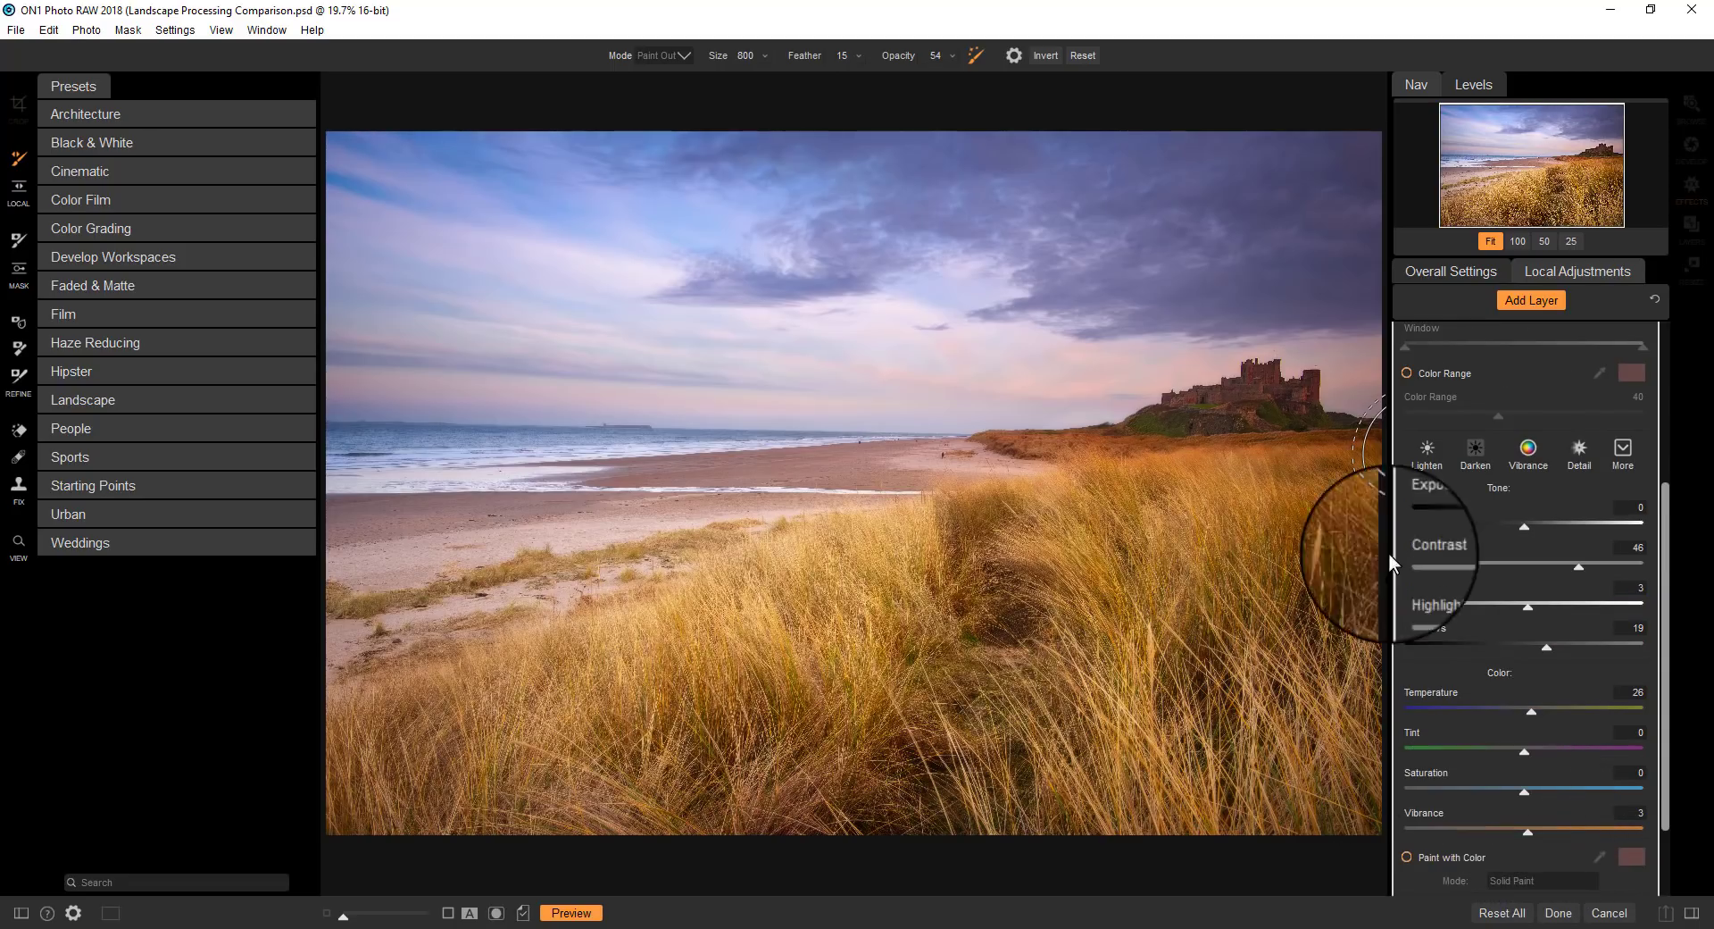
left_click(952, 54)
- Lower the brush opacity to 32 and return the Local Adjustments panel to the top
left_click_drag(907, 70, 887, 72)
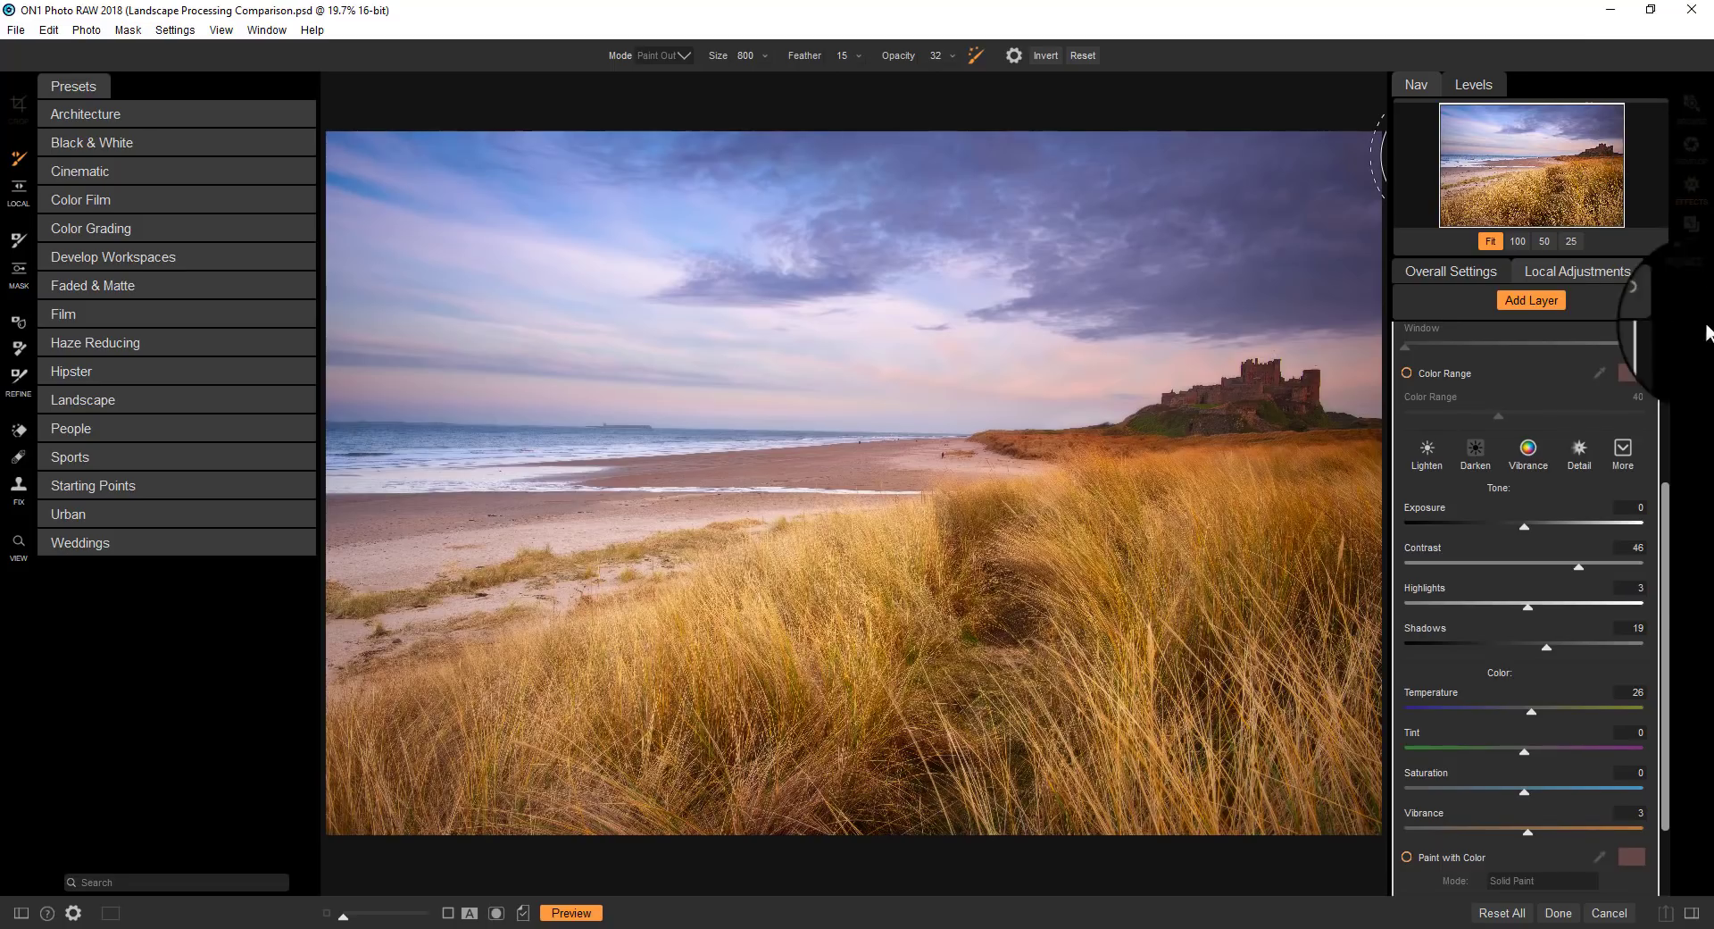
left_click_drag(1668, 537, 1664, 341)
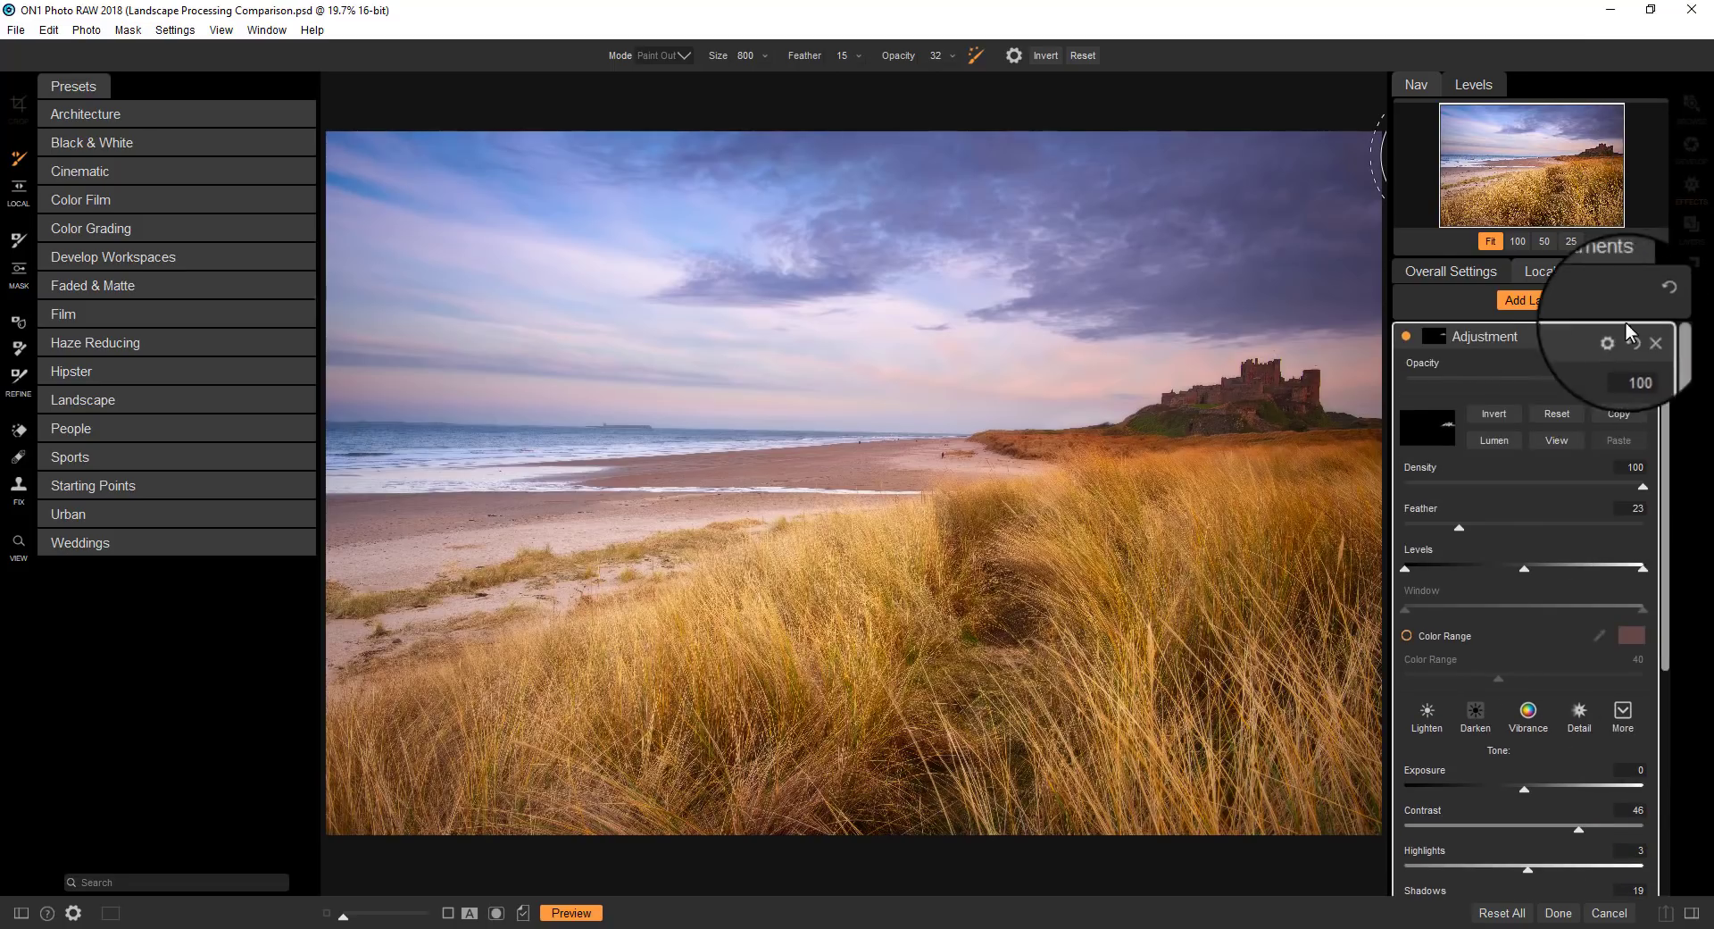
- In the overall filter stack, raise the Big Softy Vignette opacity to 74, comparing with and without it and against the original
left_click(1432, 264)
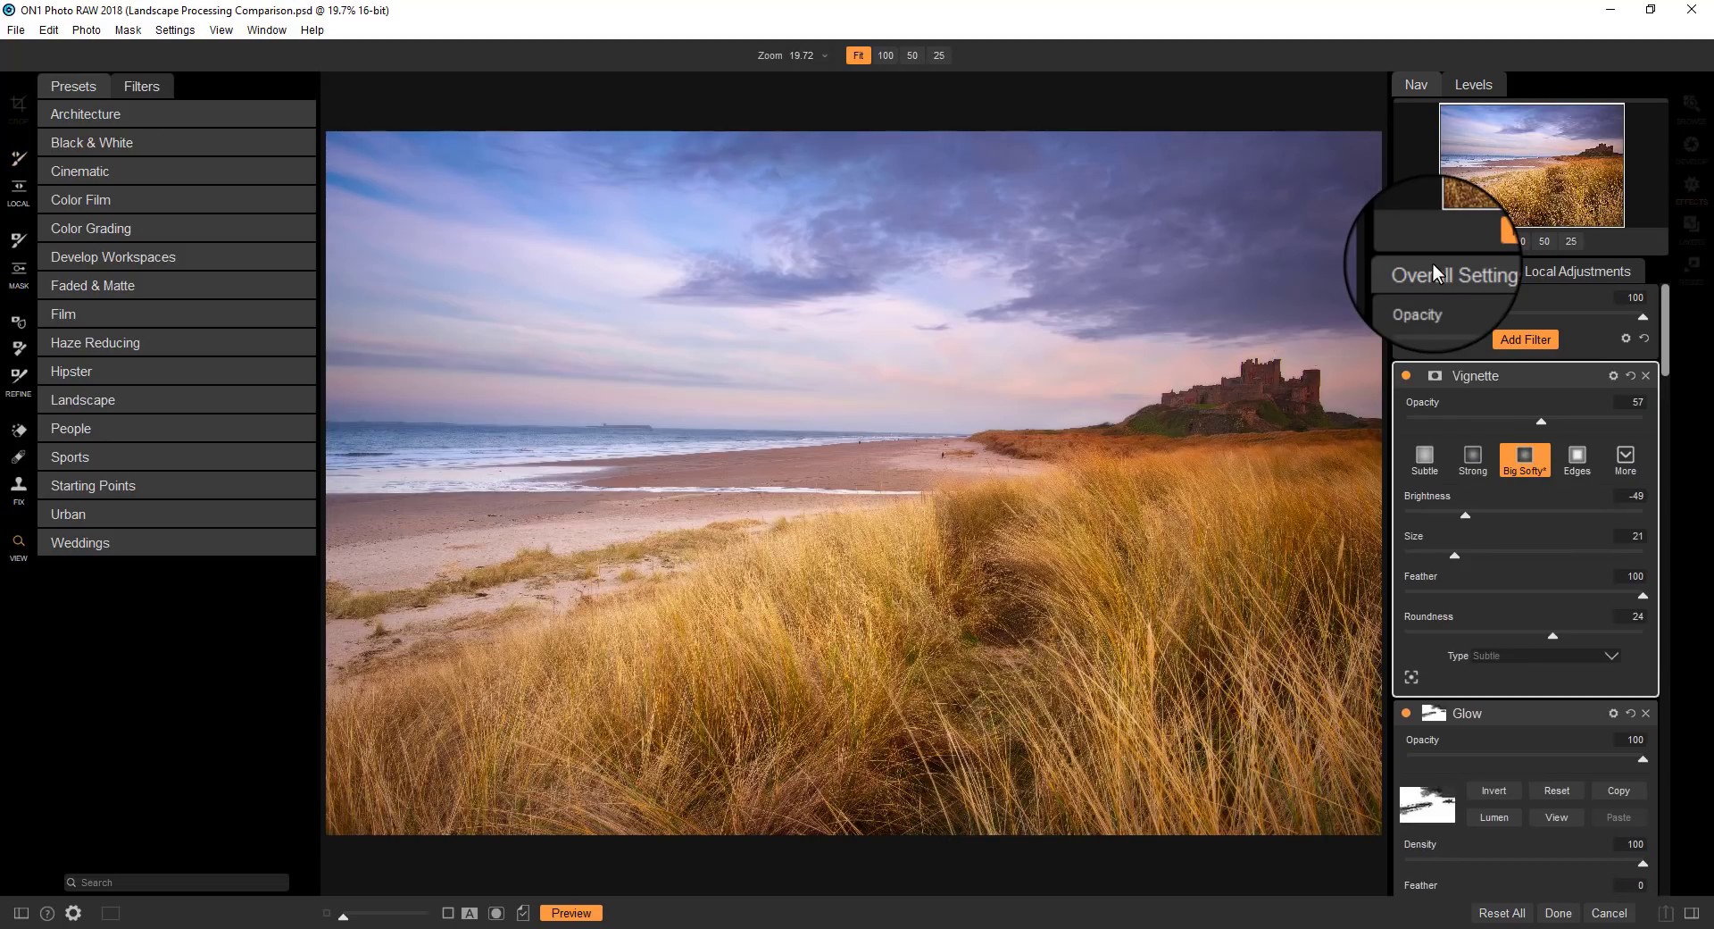
left_click(1403, 372)
left_click(1403, 372)
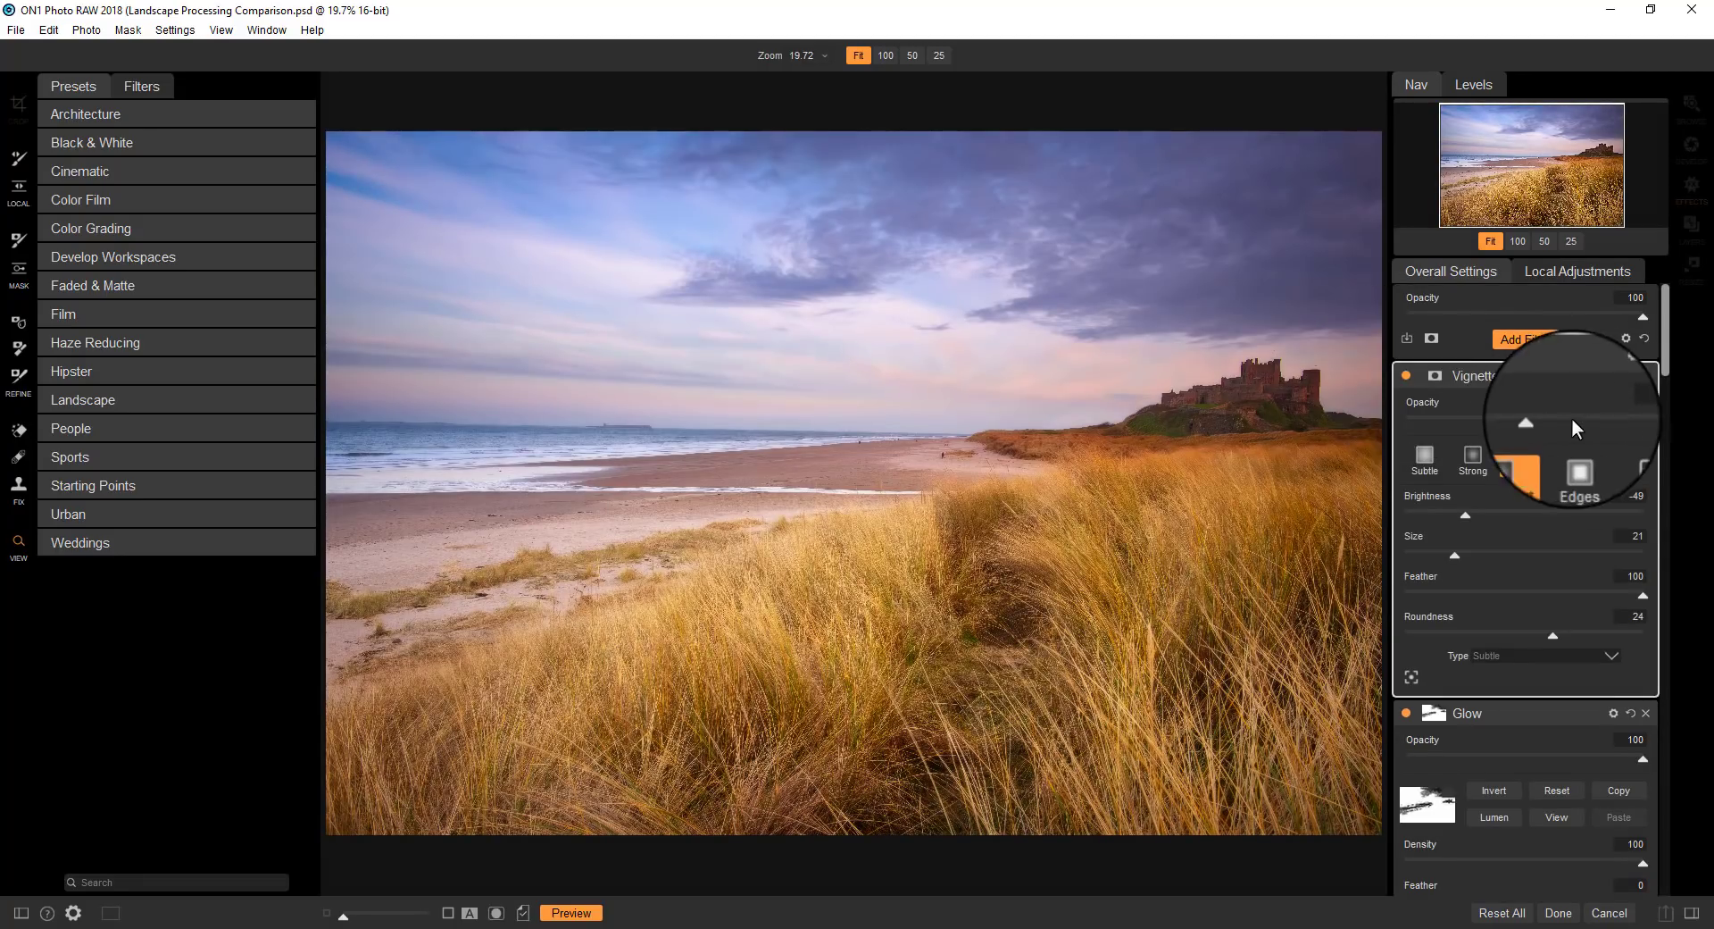
left_click_drag(1562, 425, 1583, 422)
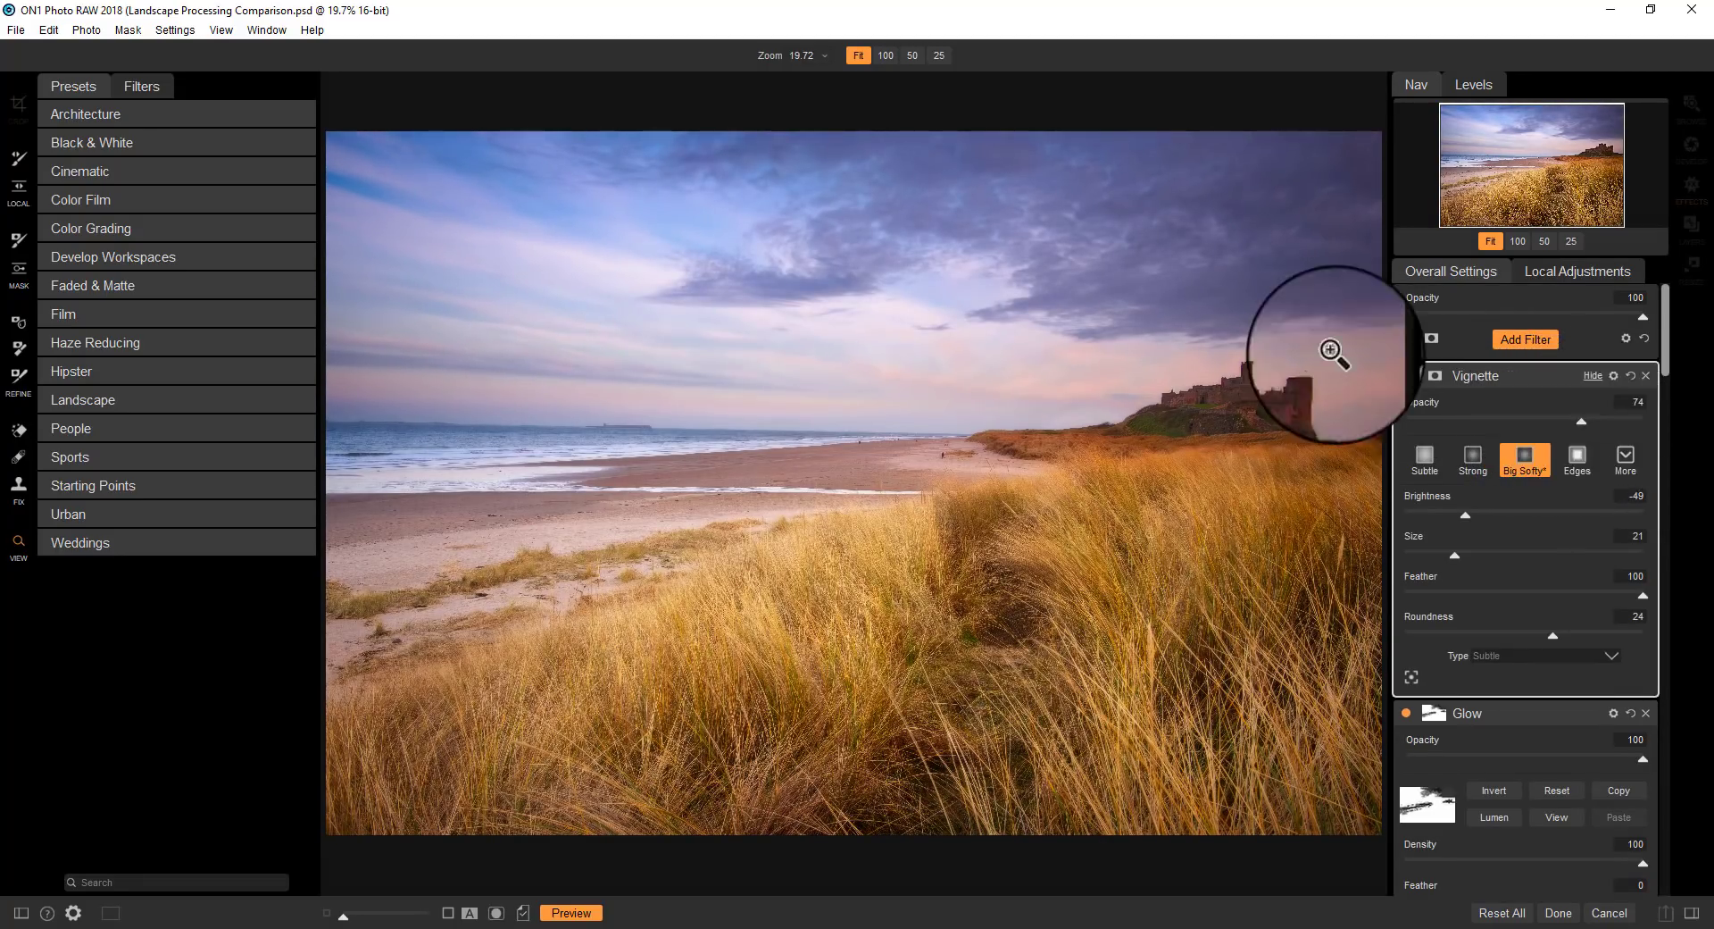
left_click(1406, 375)
left_click(1406, 375)
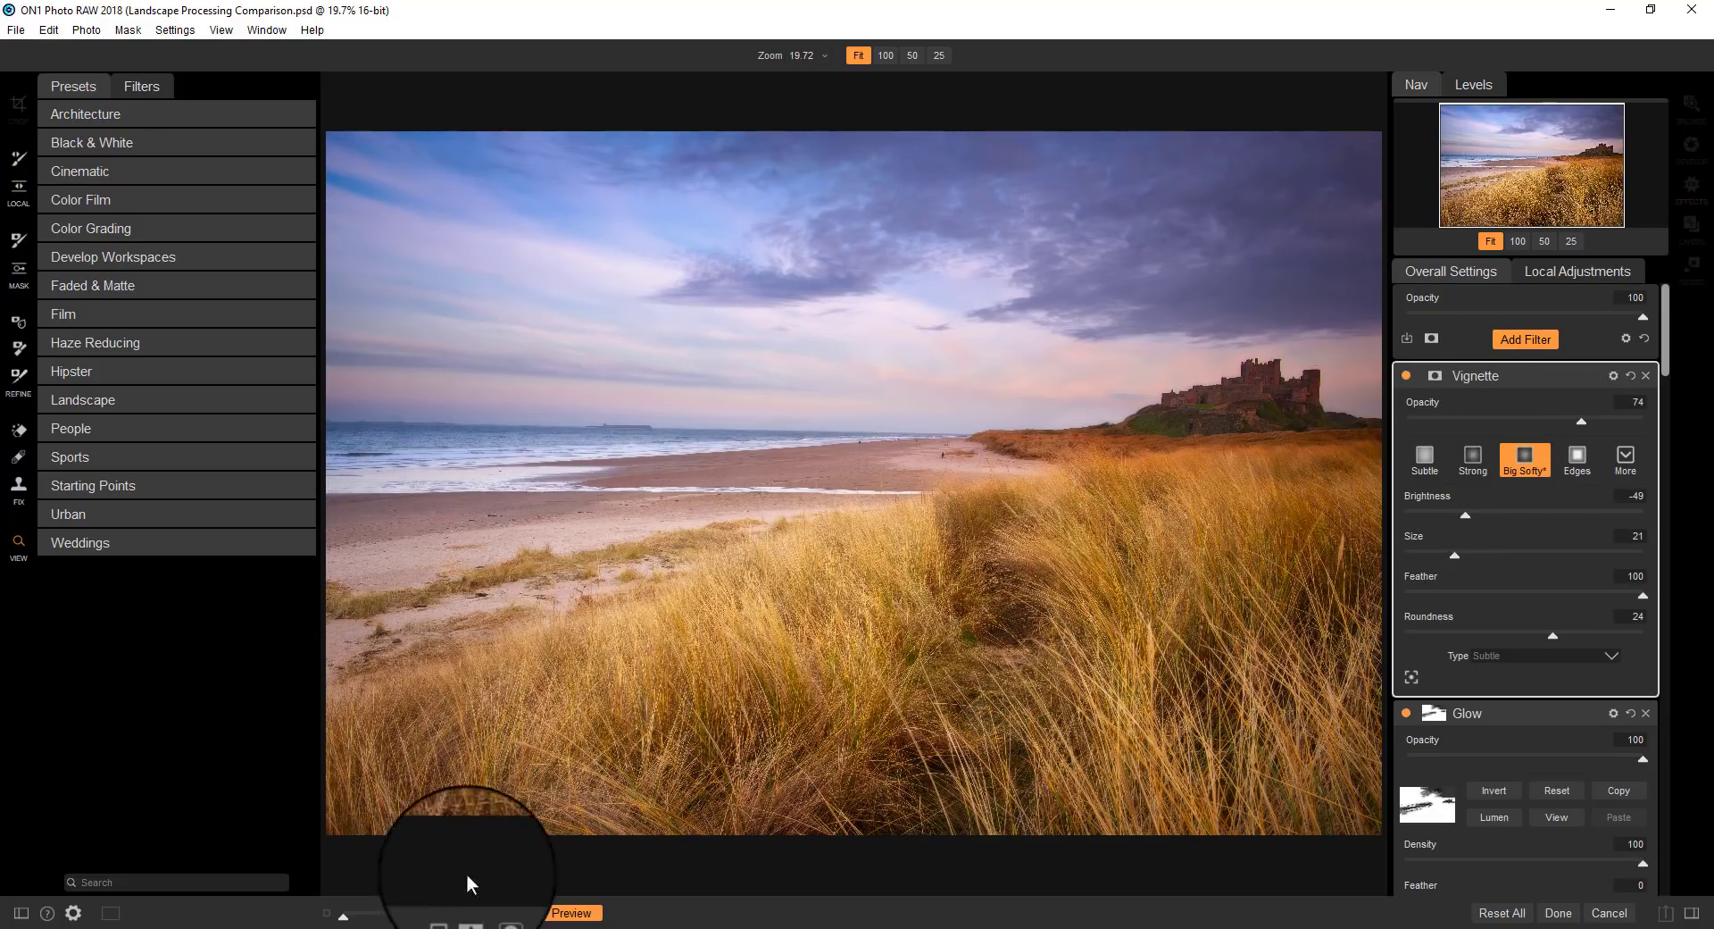
left_click(572, 915)
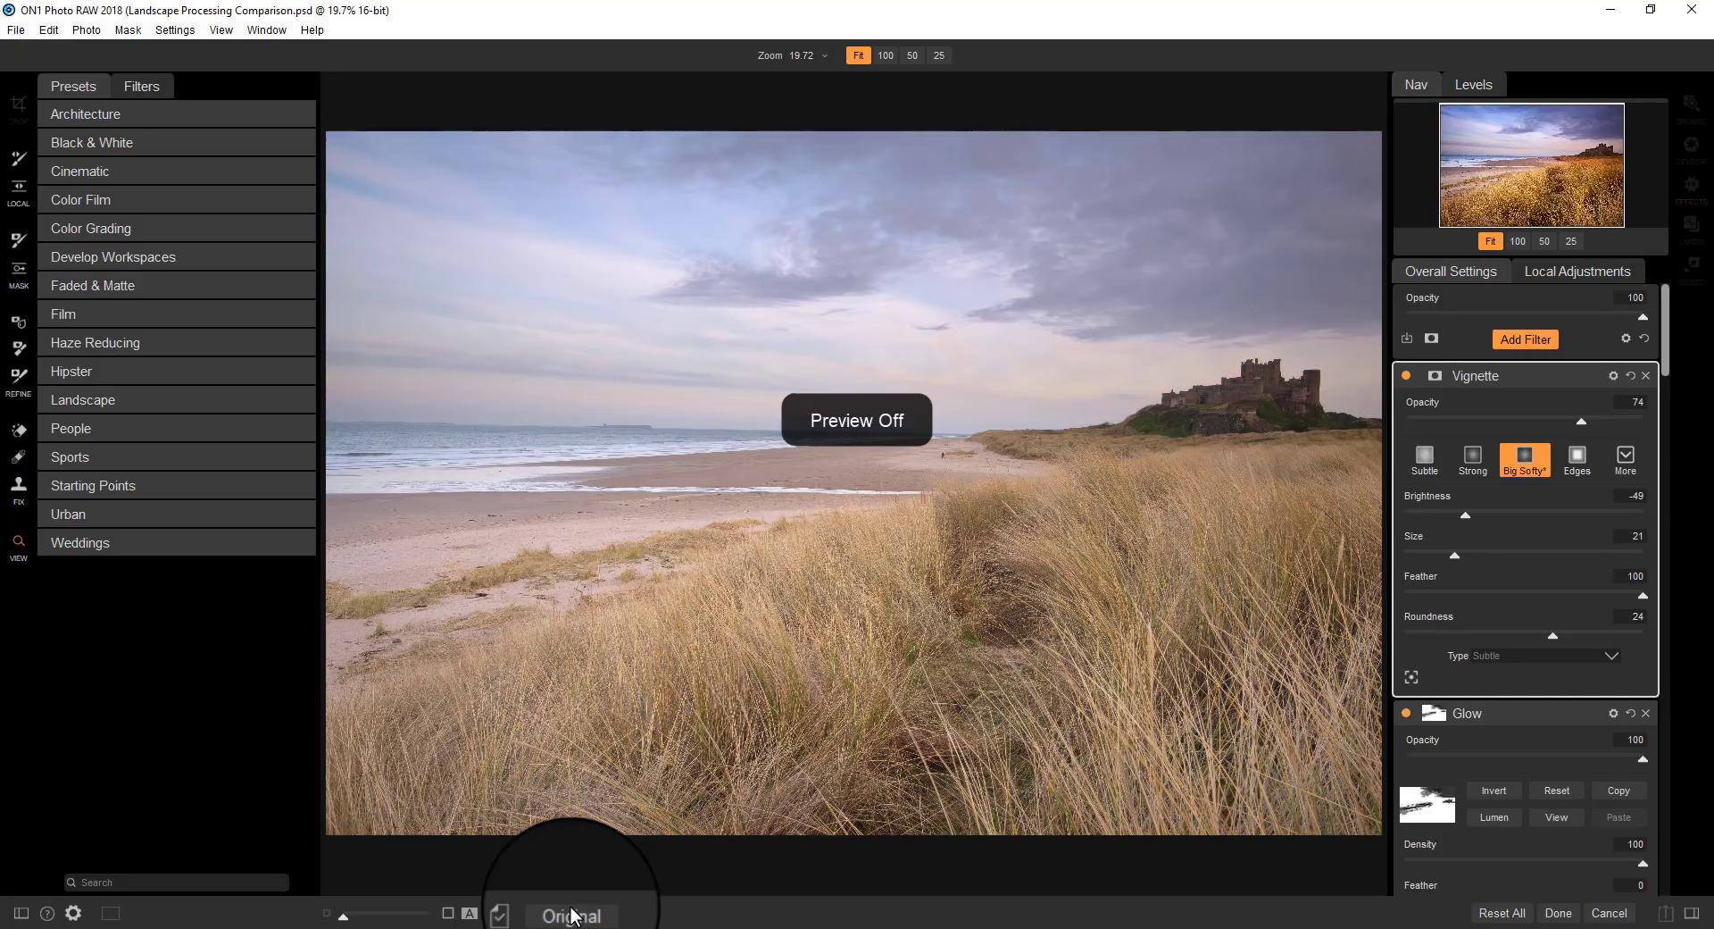
left_click(572, 914)
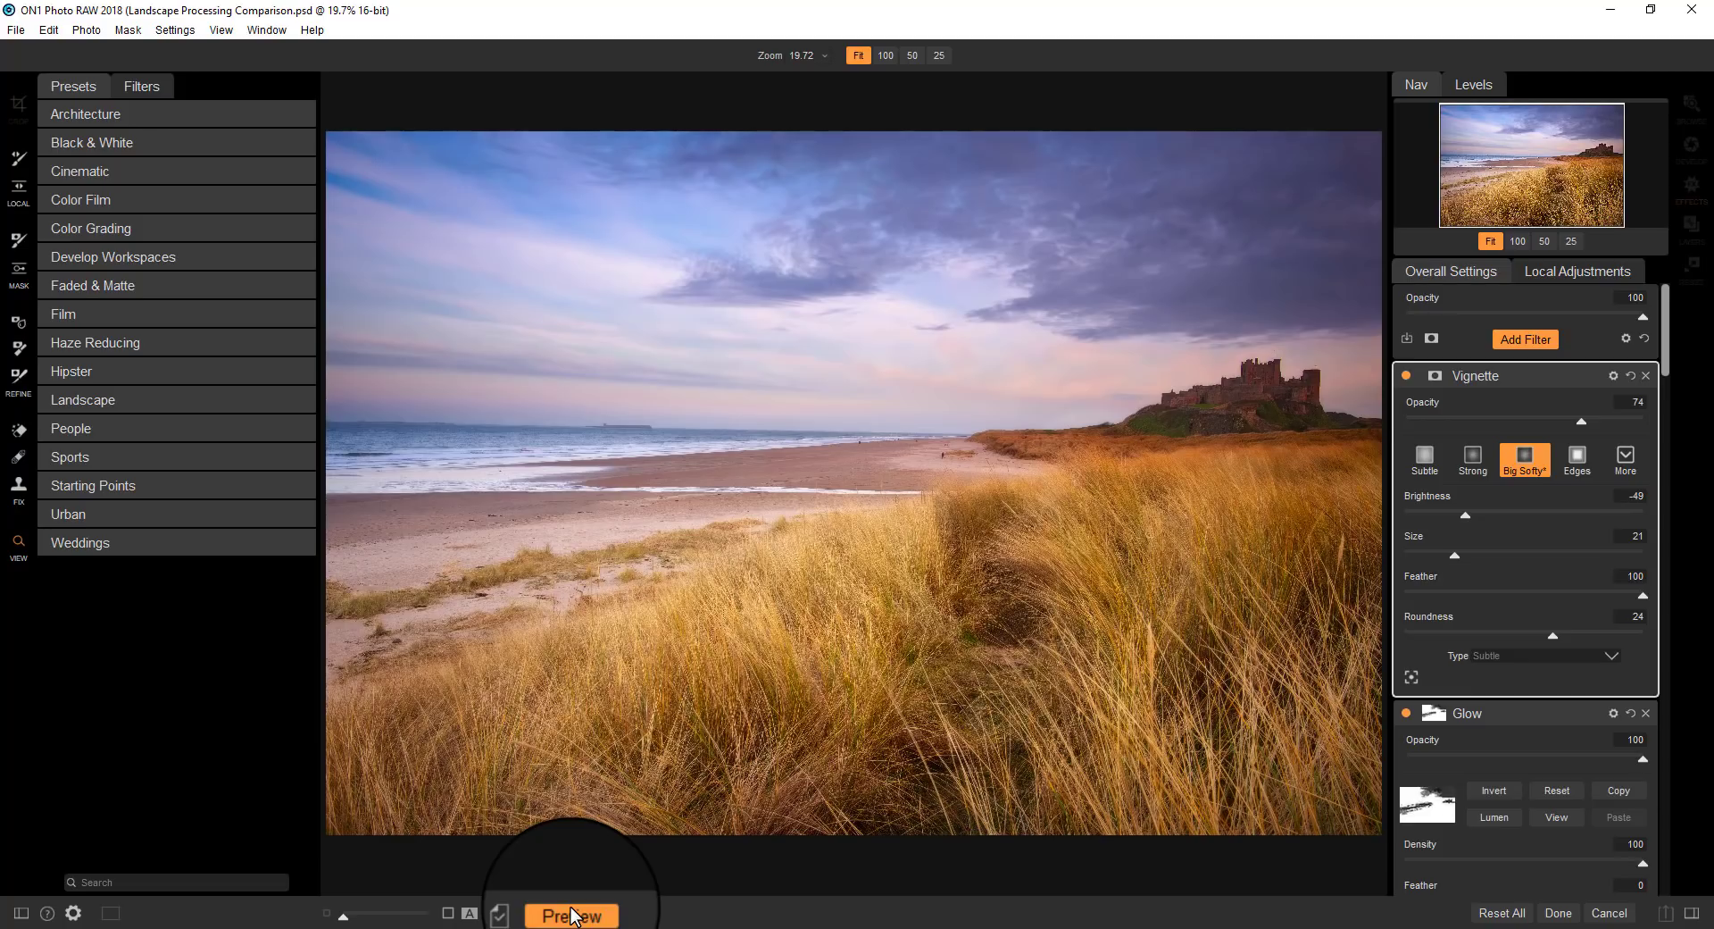
- Collapse the Vignette, Glow, Sunshine, both Color Enhancer and Tone Enhancer filter panels
left_click(1568, 373)
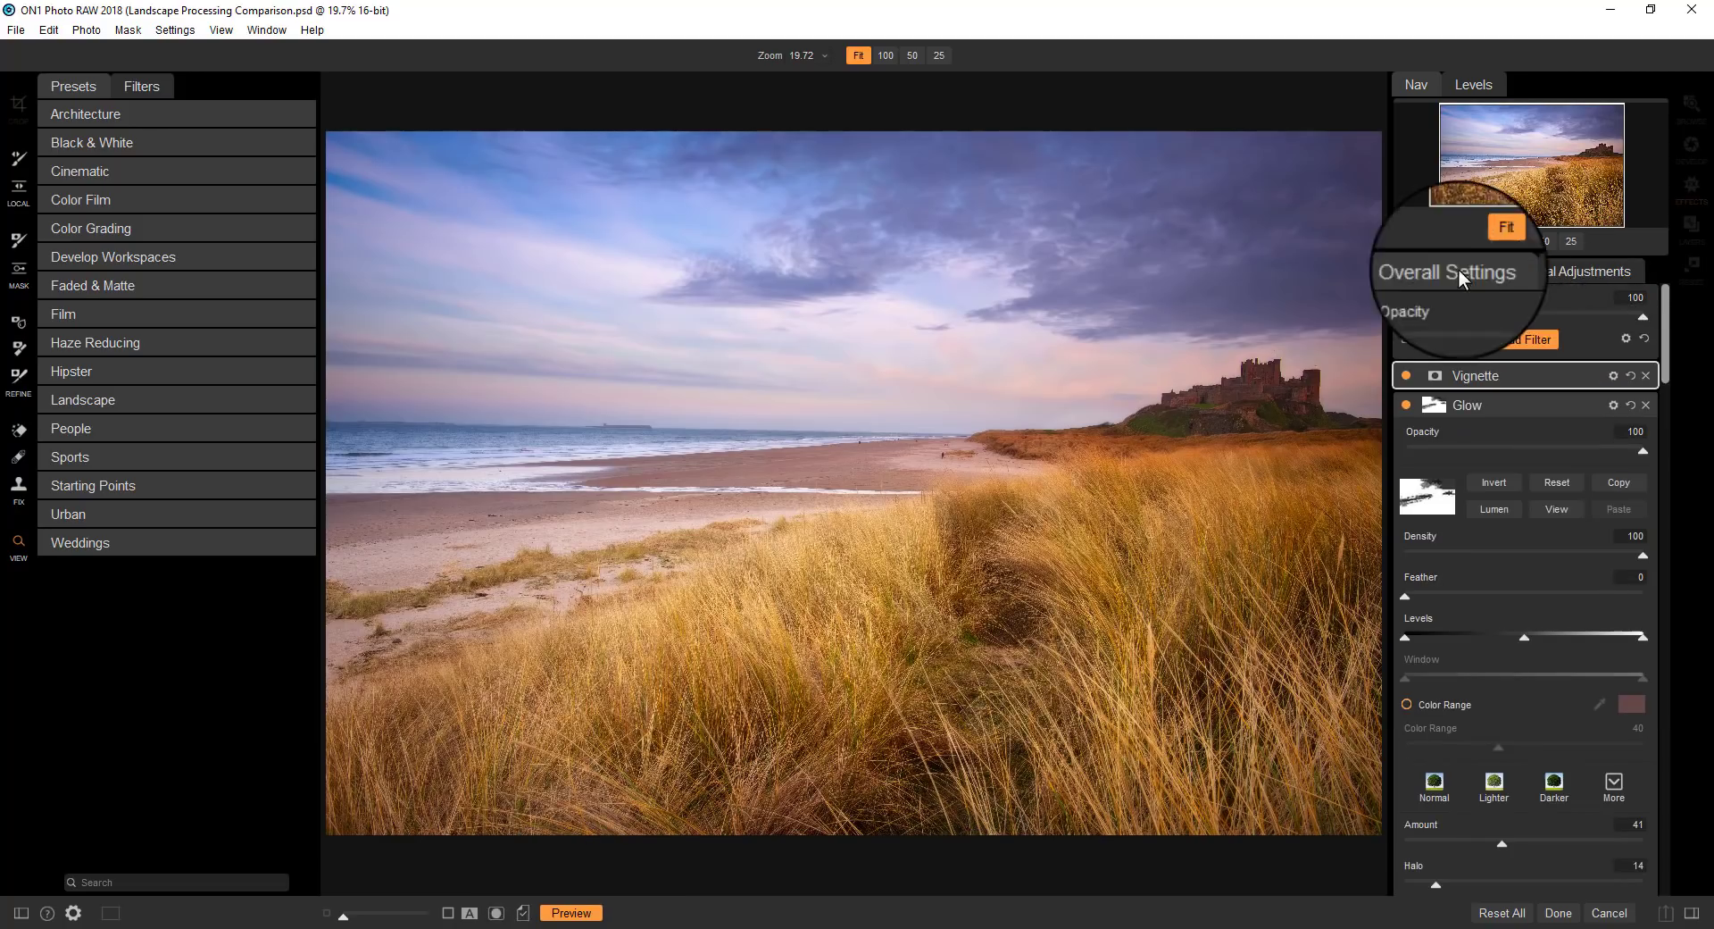
left_click(1551, 407)
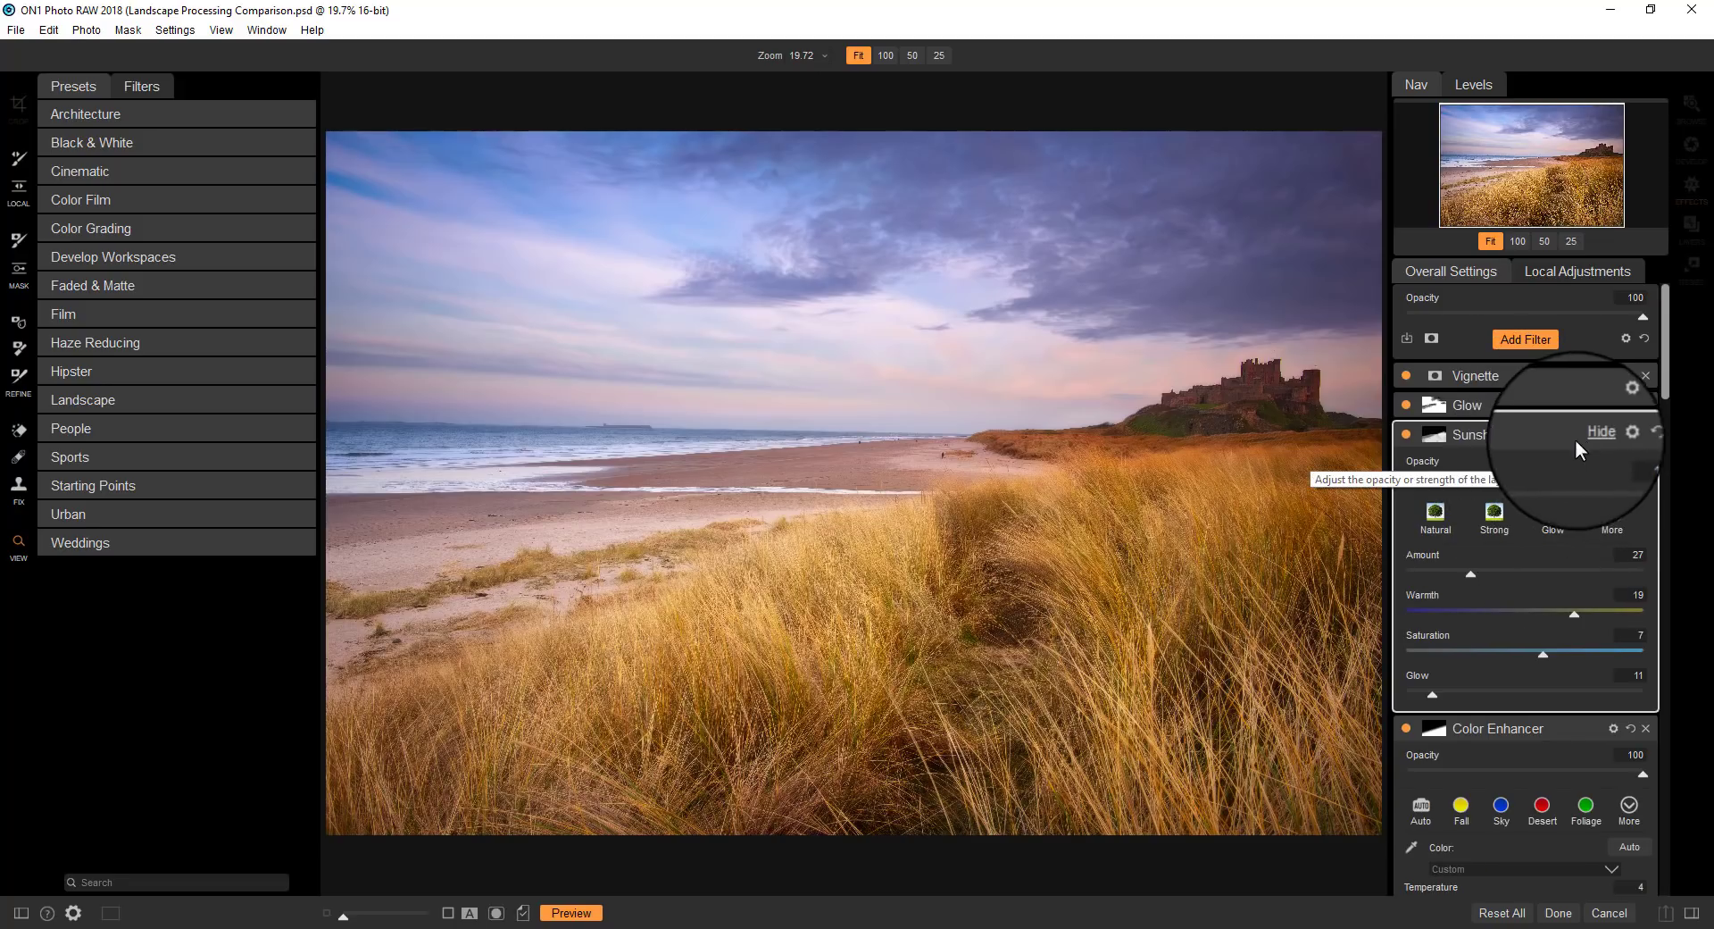
left_click(1582, 439)
left_click(1587, 463)
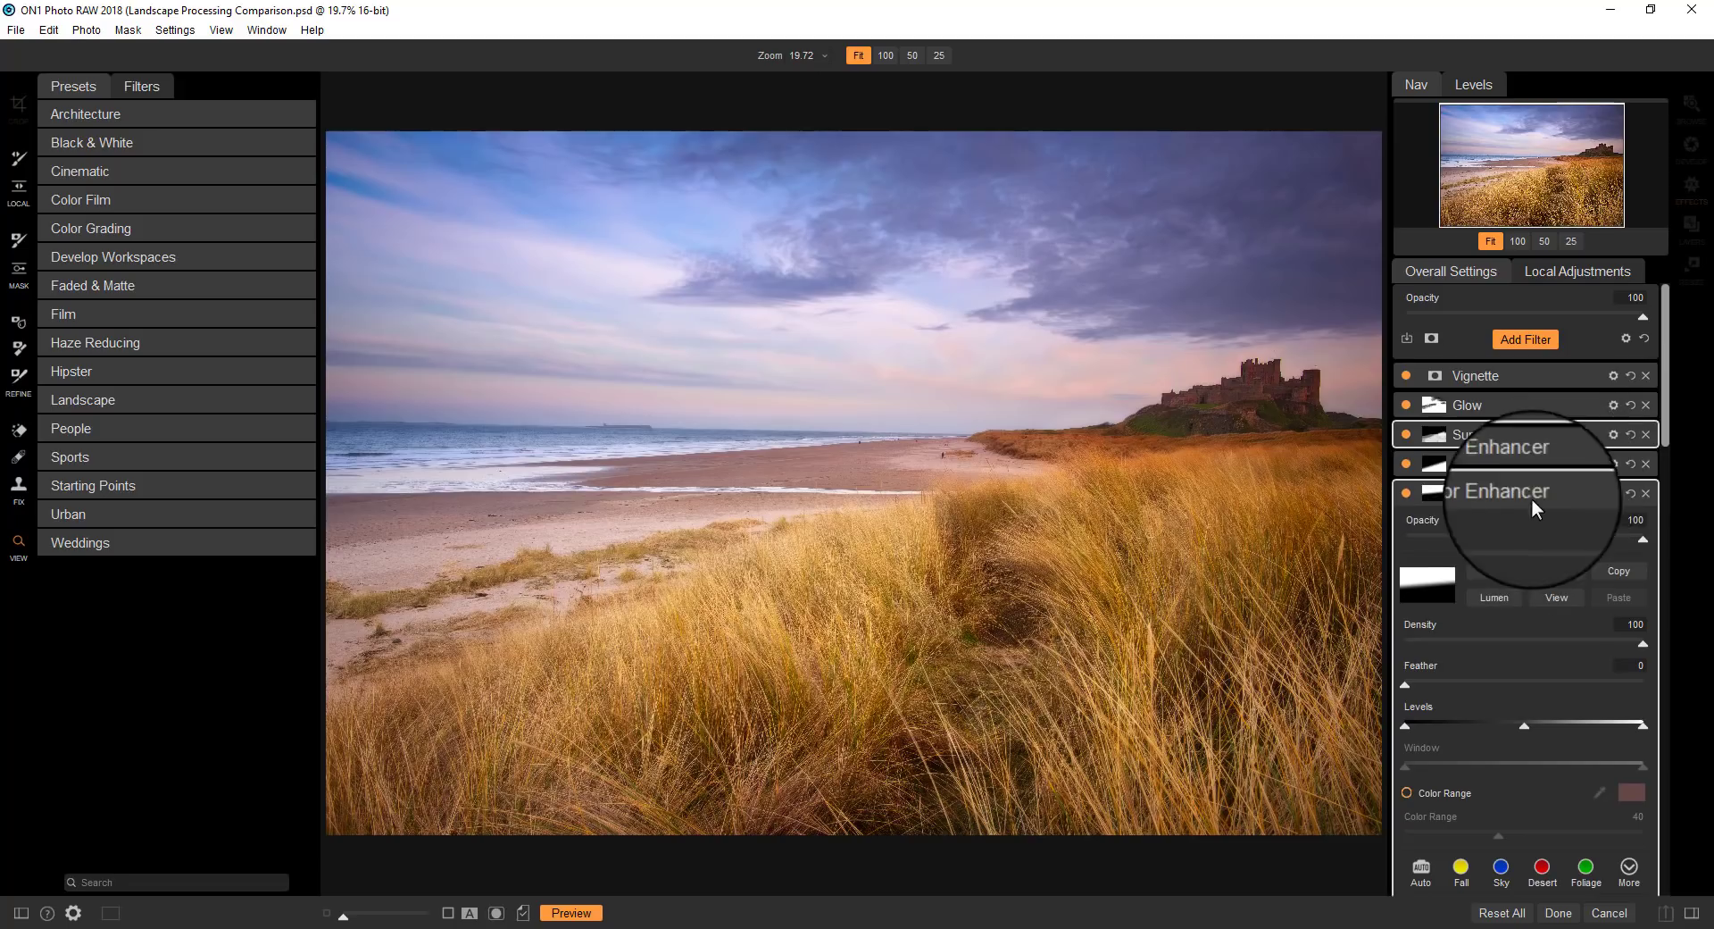
left_click(1583, 497)
left_click(1584, 520)
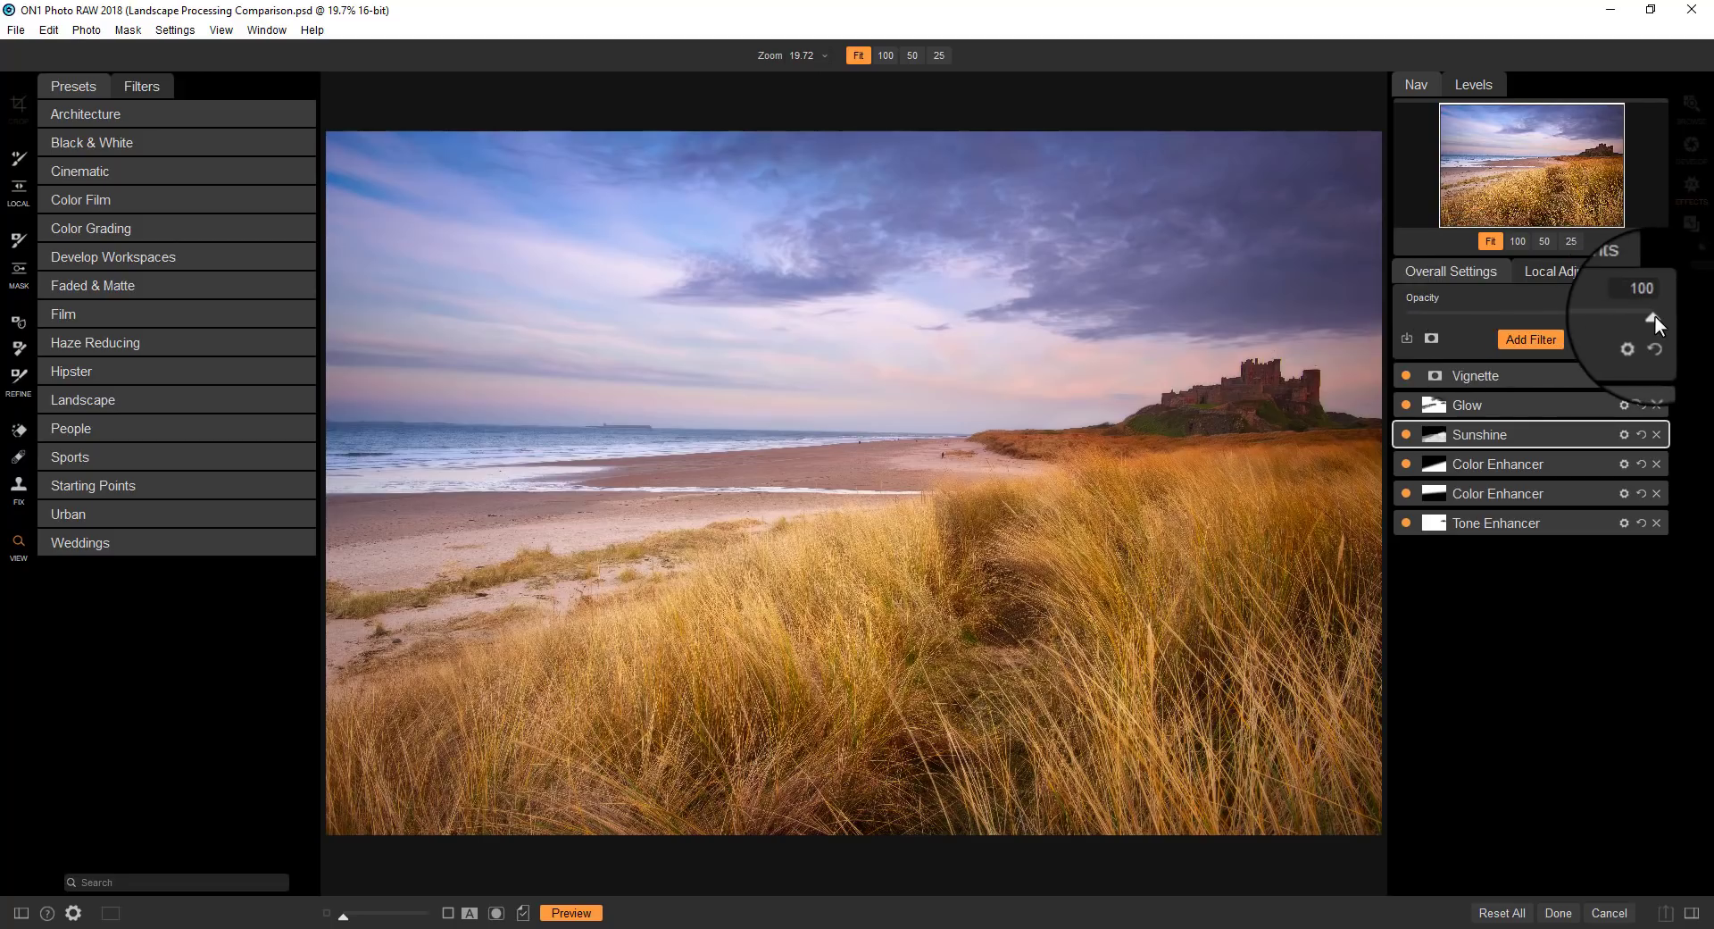
- Set the overall filter stack opacity to 86, compare with the original, and apply the edits
left_click_drag(1654, 315, 1620, 320)
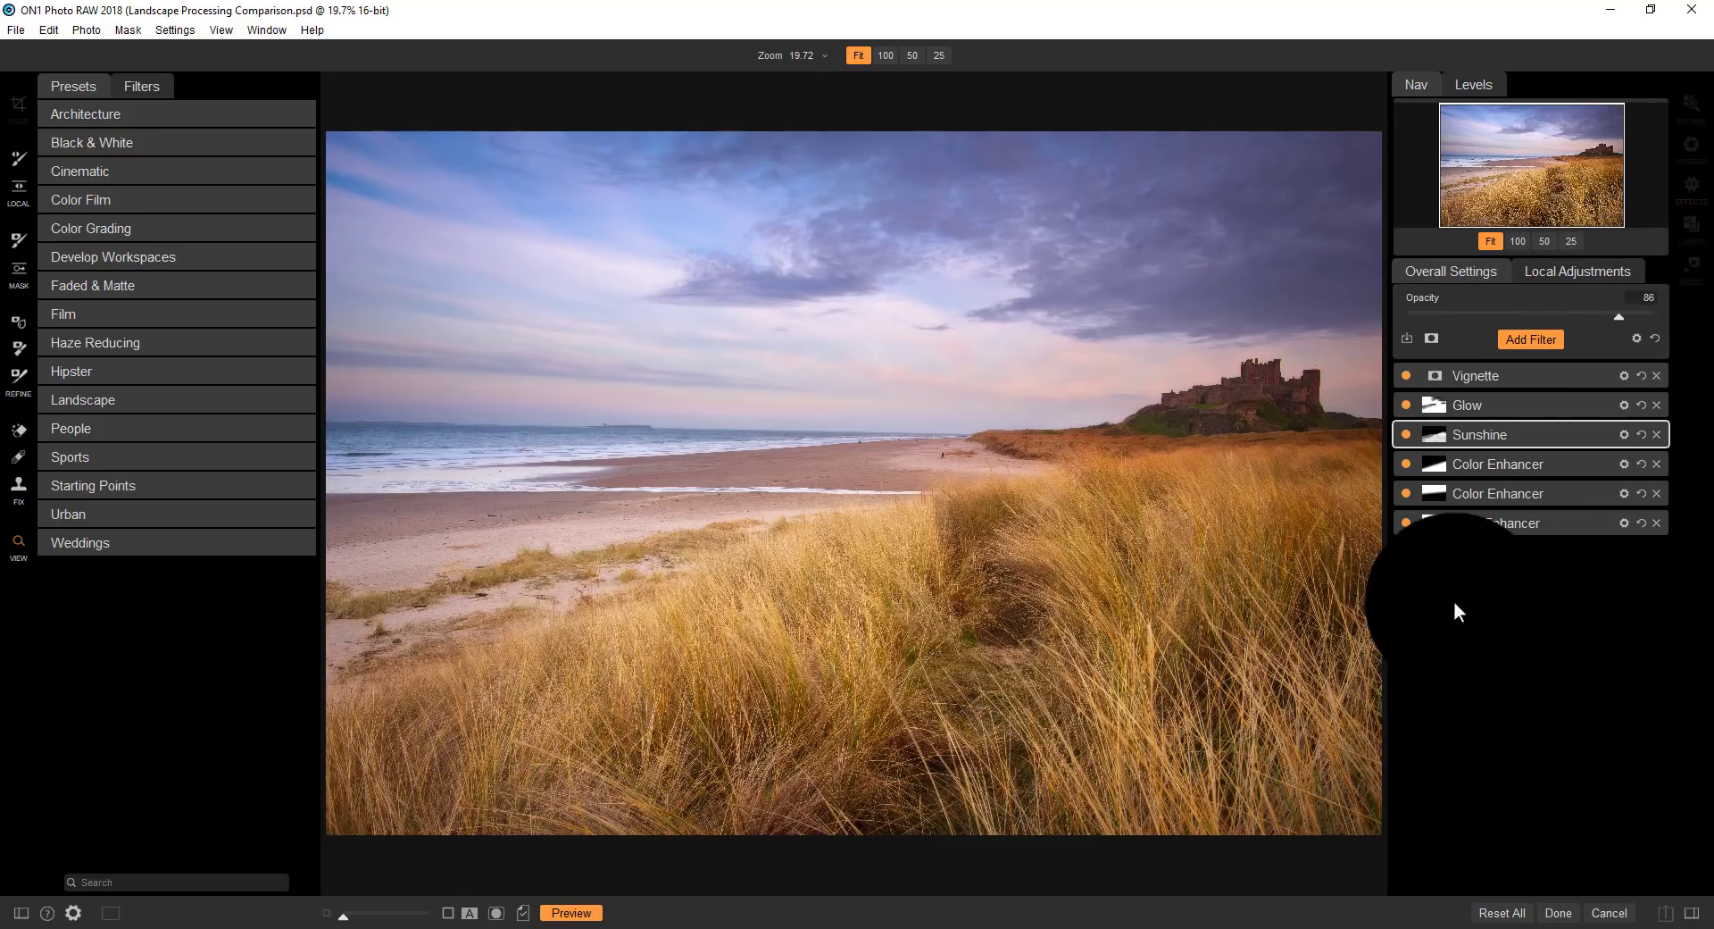
left_click(566, 914)
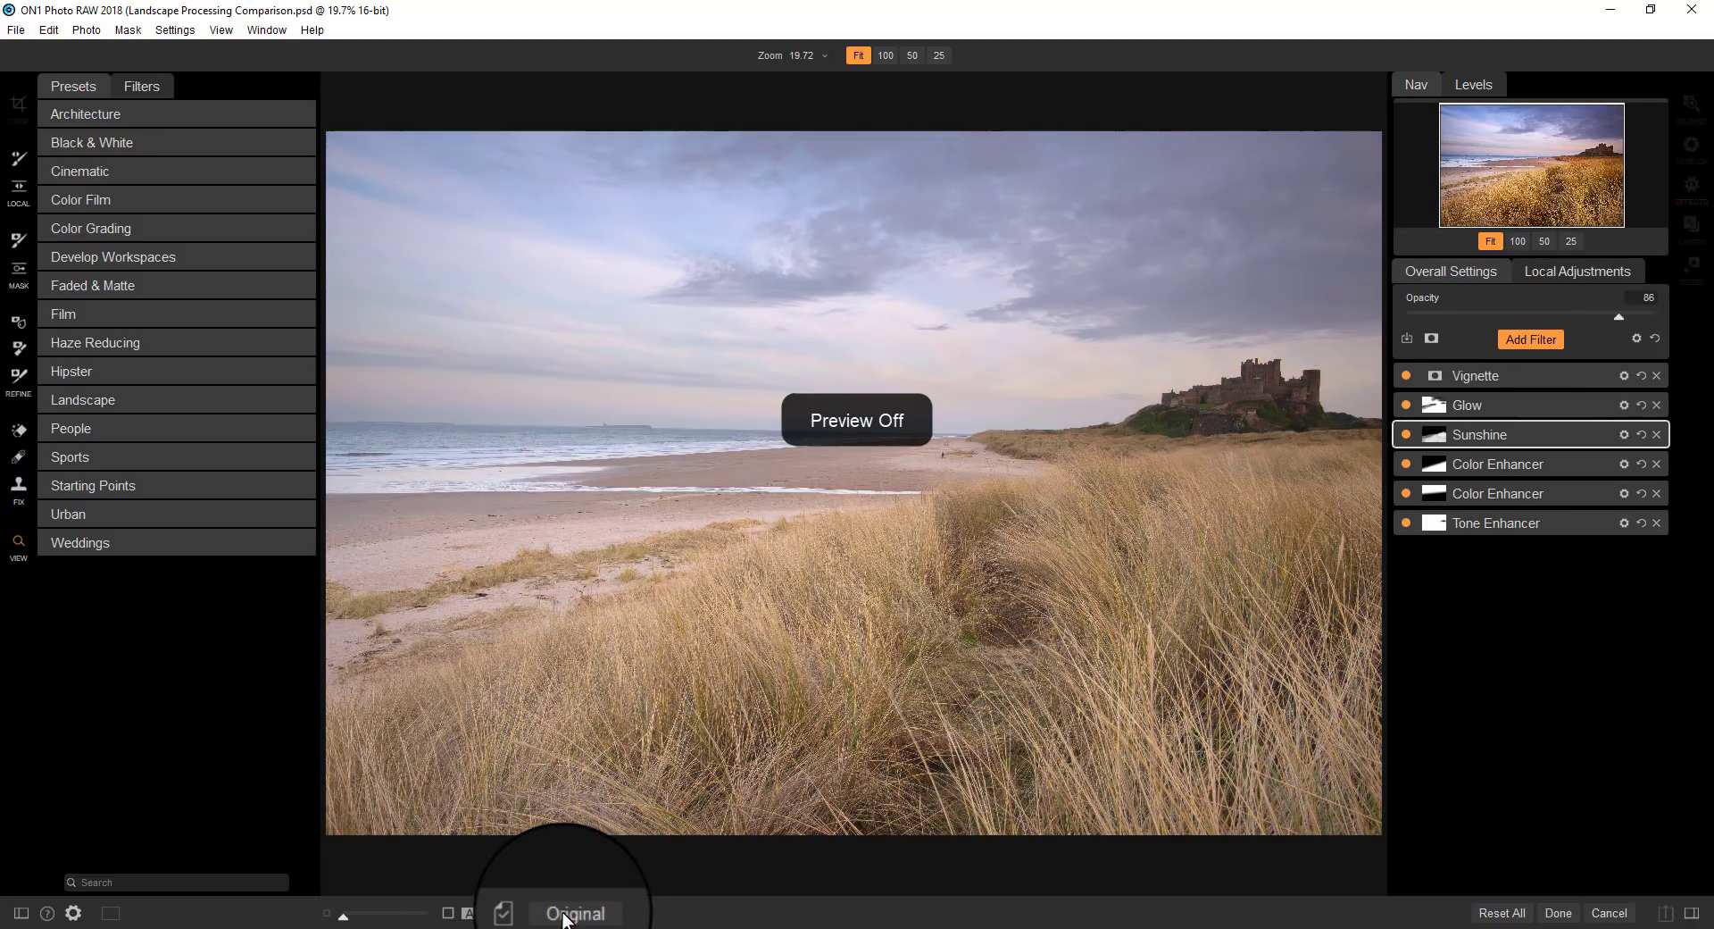
left_click(566, 914)
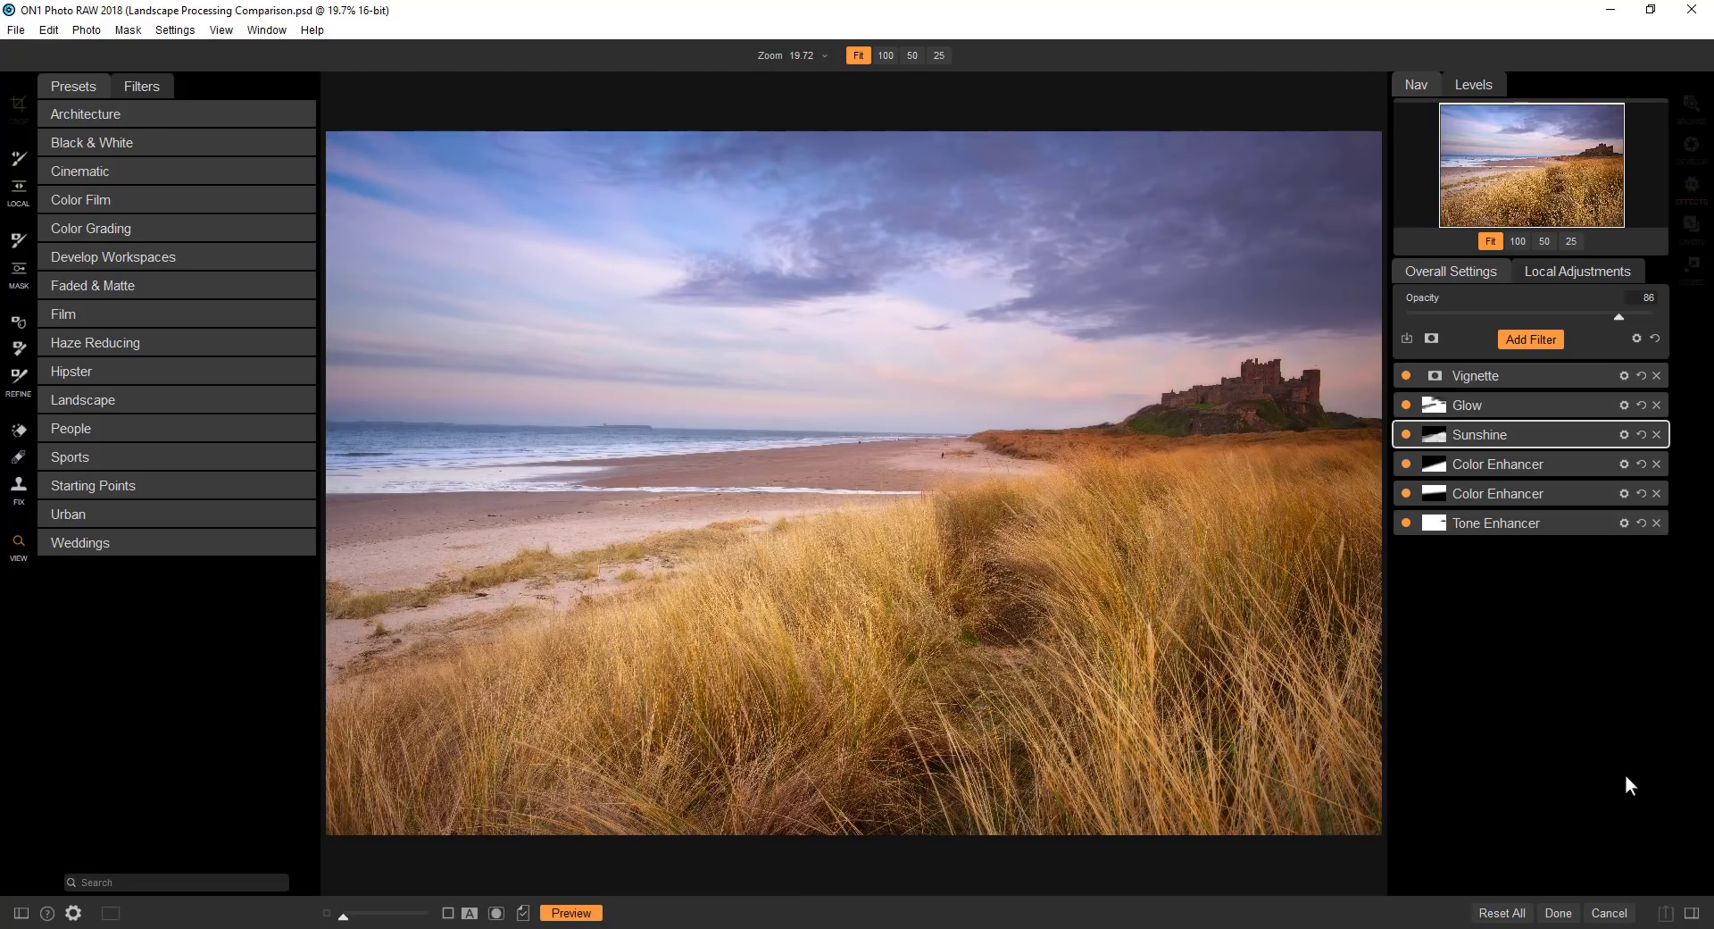
left_click(1558, 914)
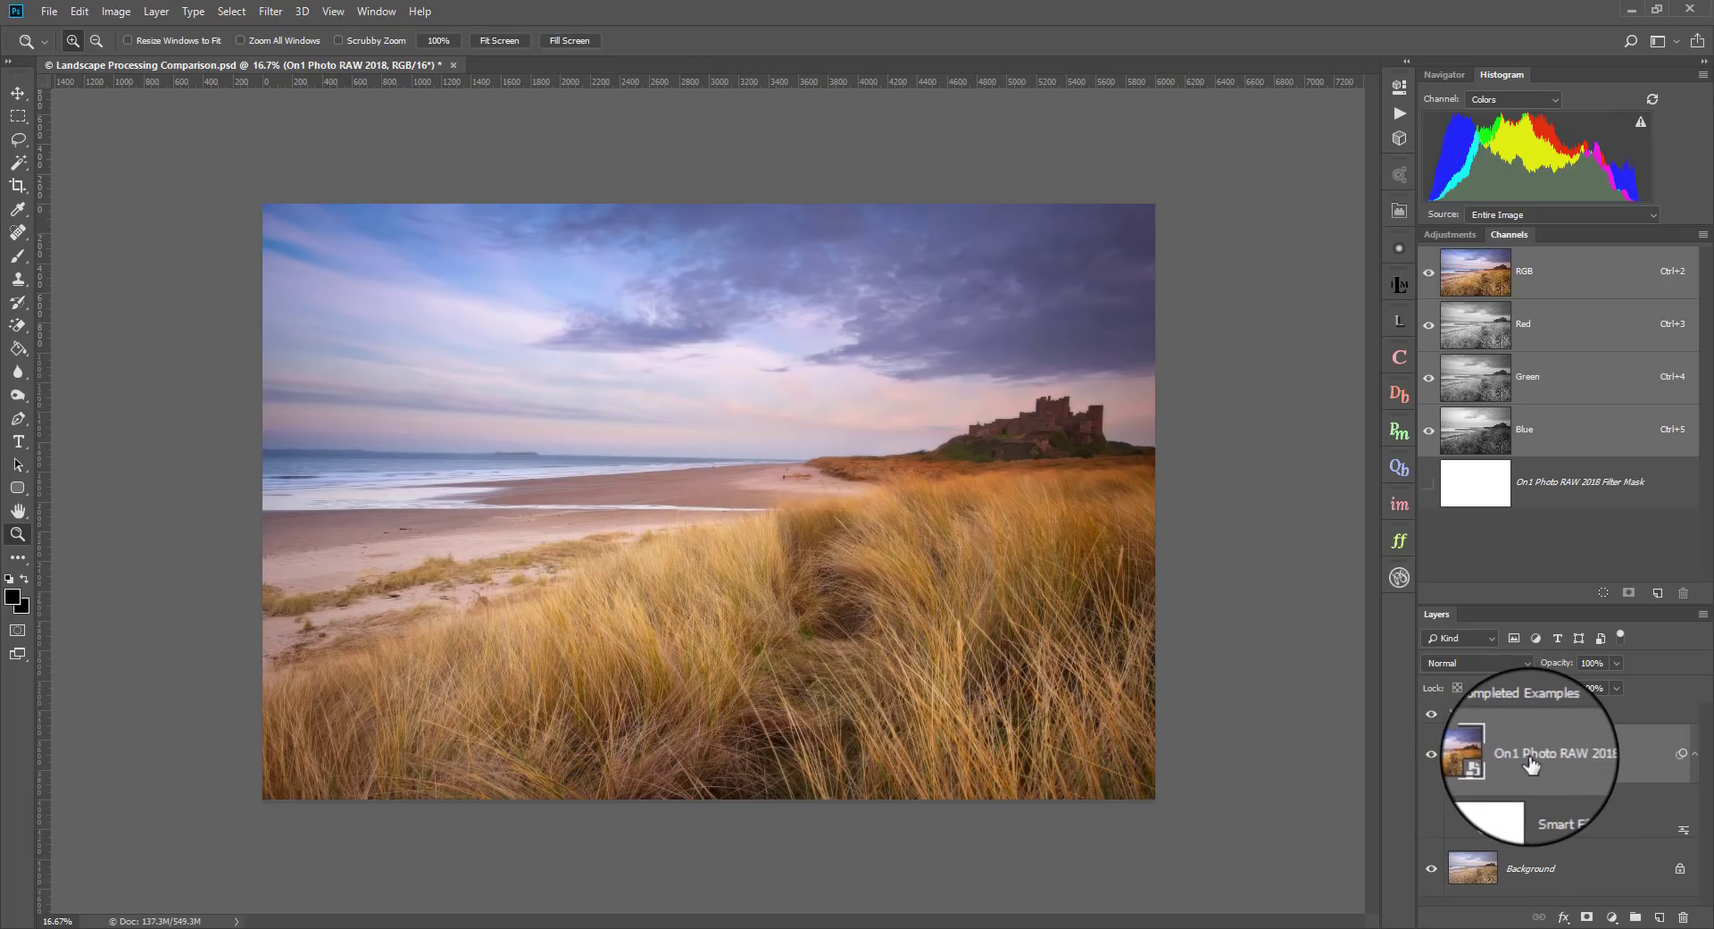
- Compare the On1 Photo RAW 2018 layer on and off, then against the Nik Collection Baseline version
left_click(1431, 756)
left_click(1431, 756)
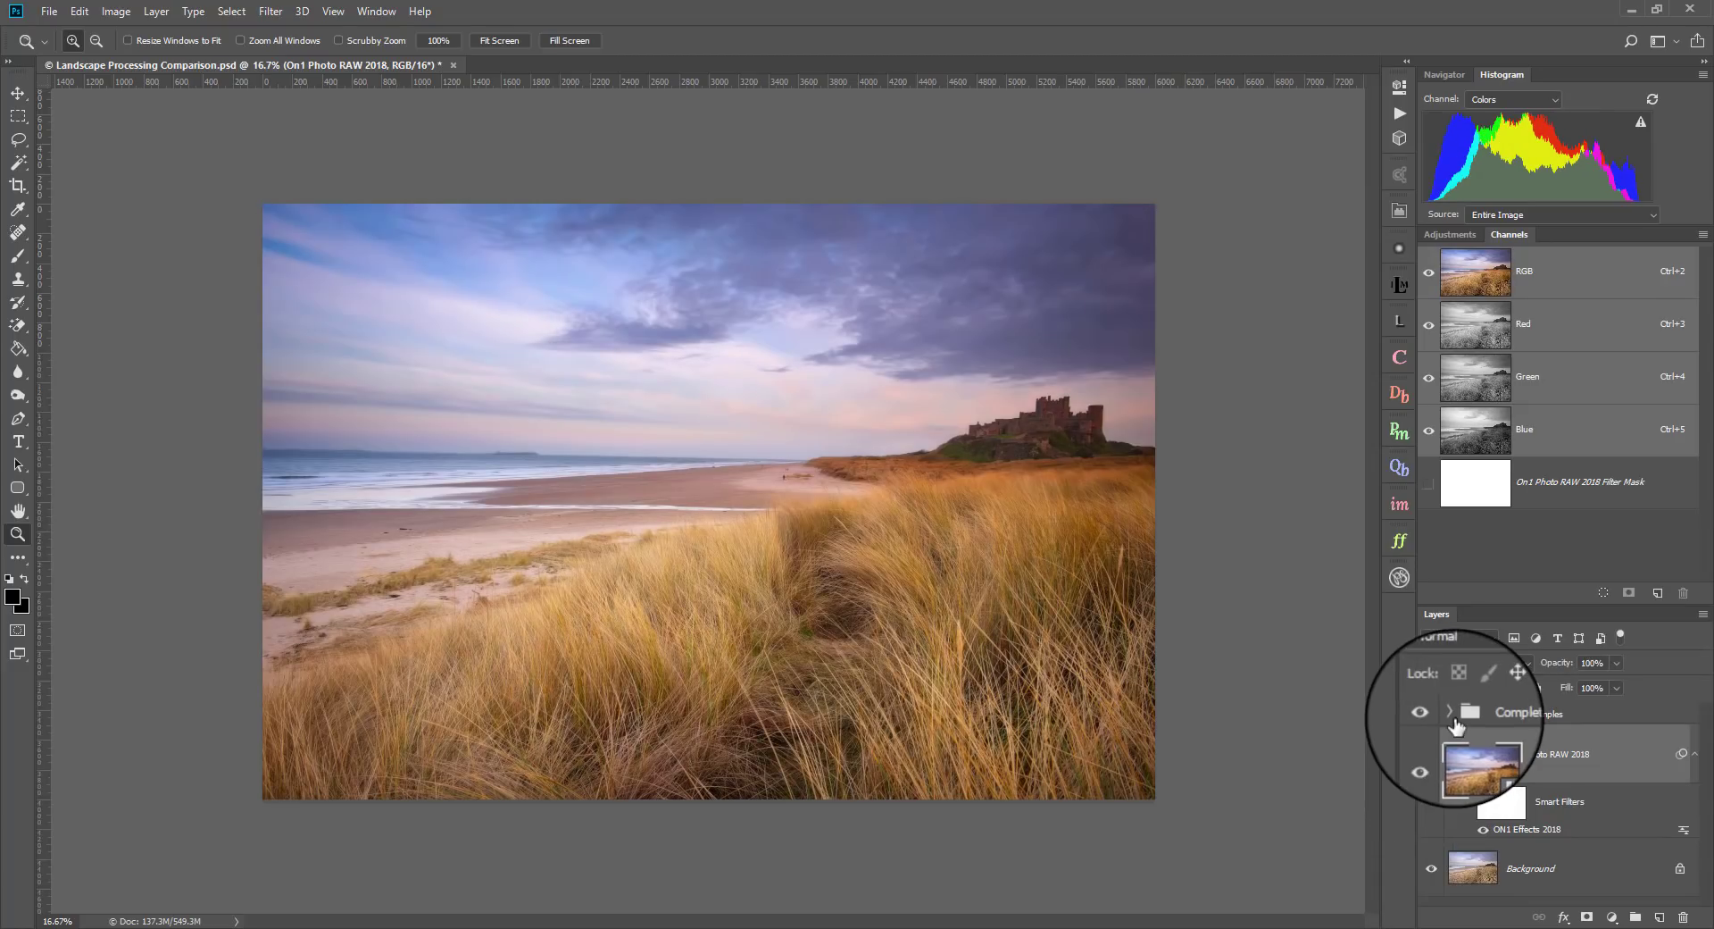
left_click(1452, 714)
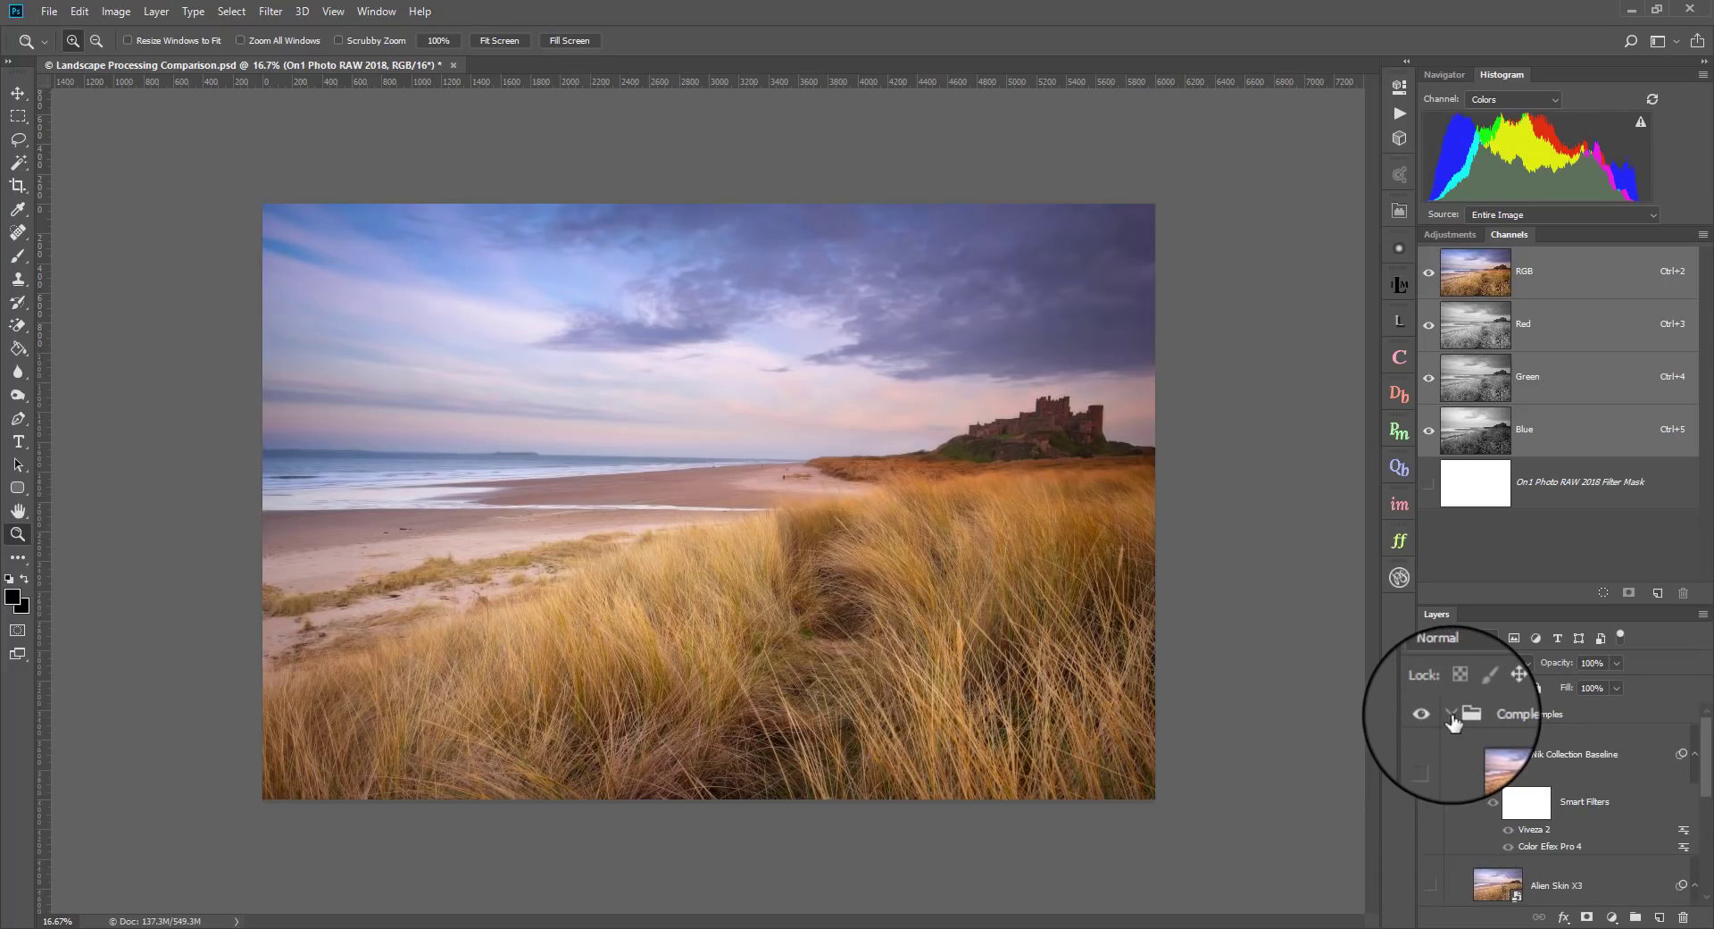
left_click(1431, 755)
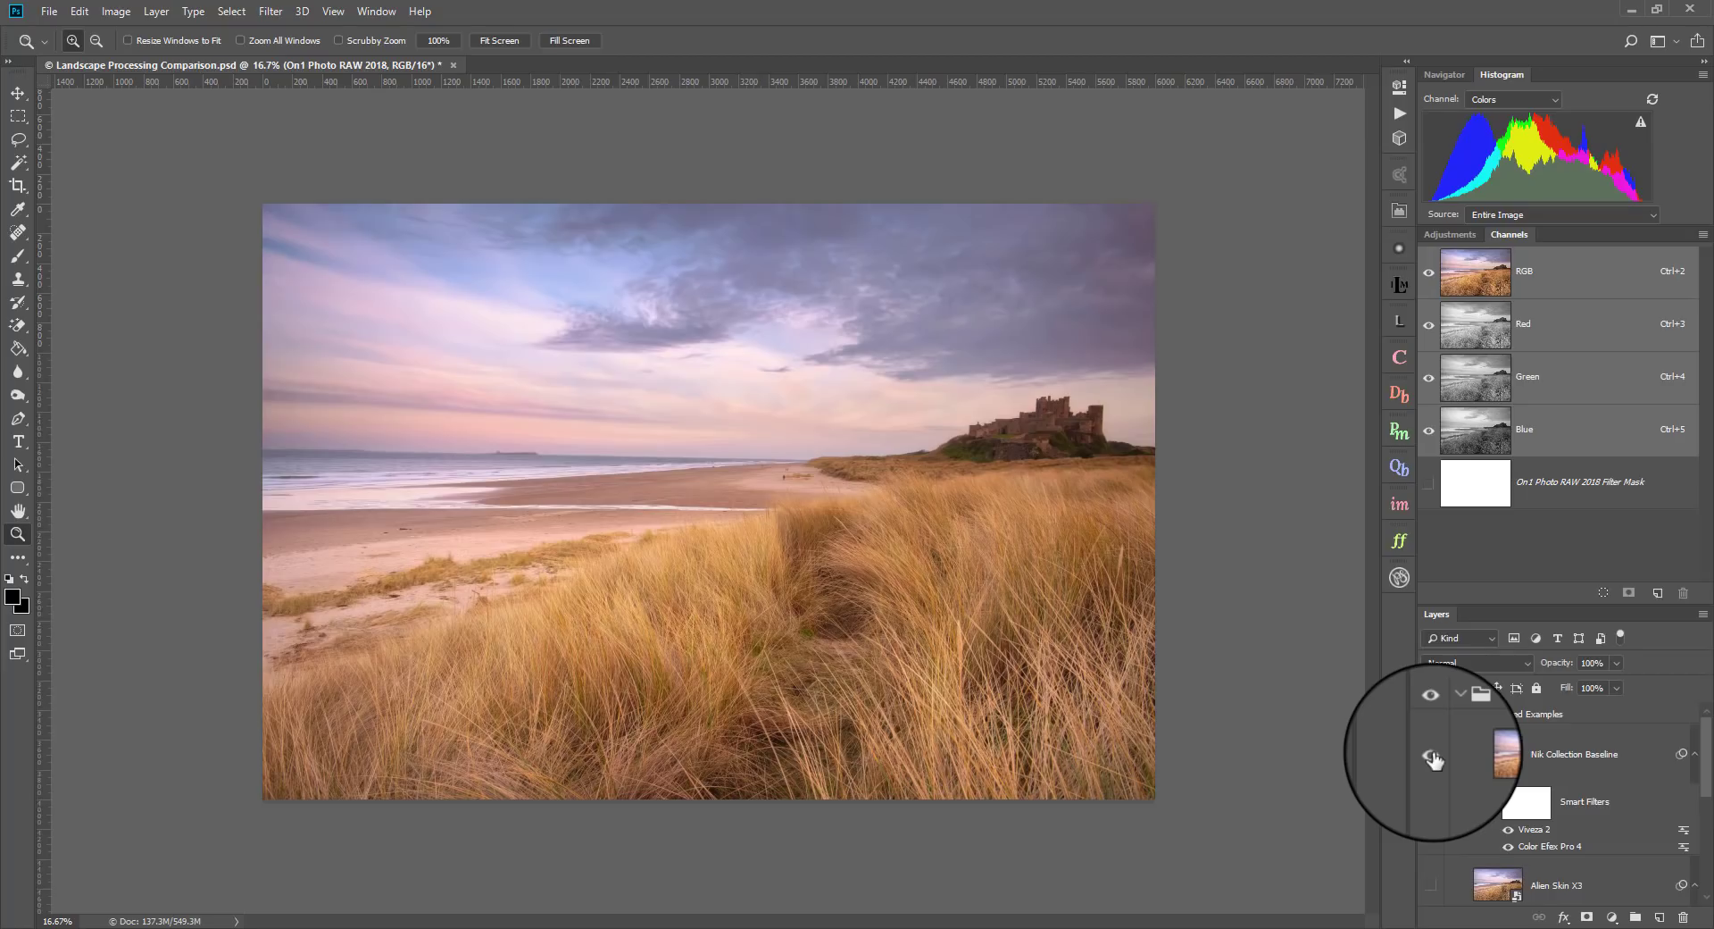
left_click(1432, 757)
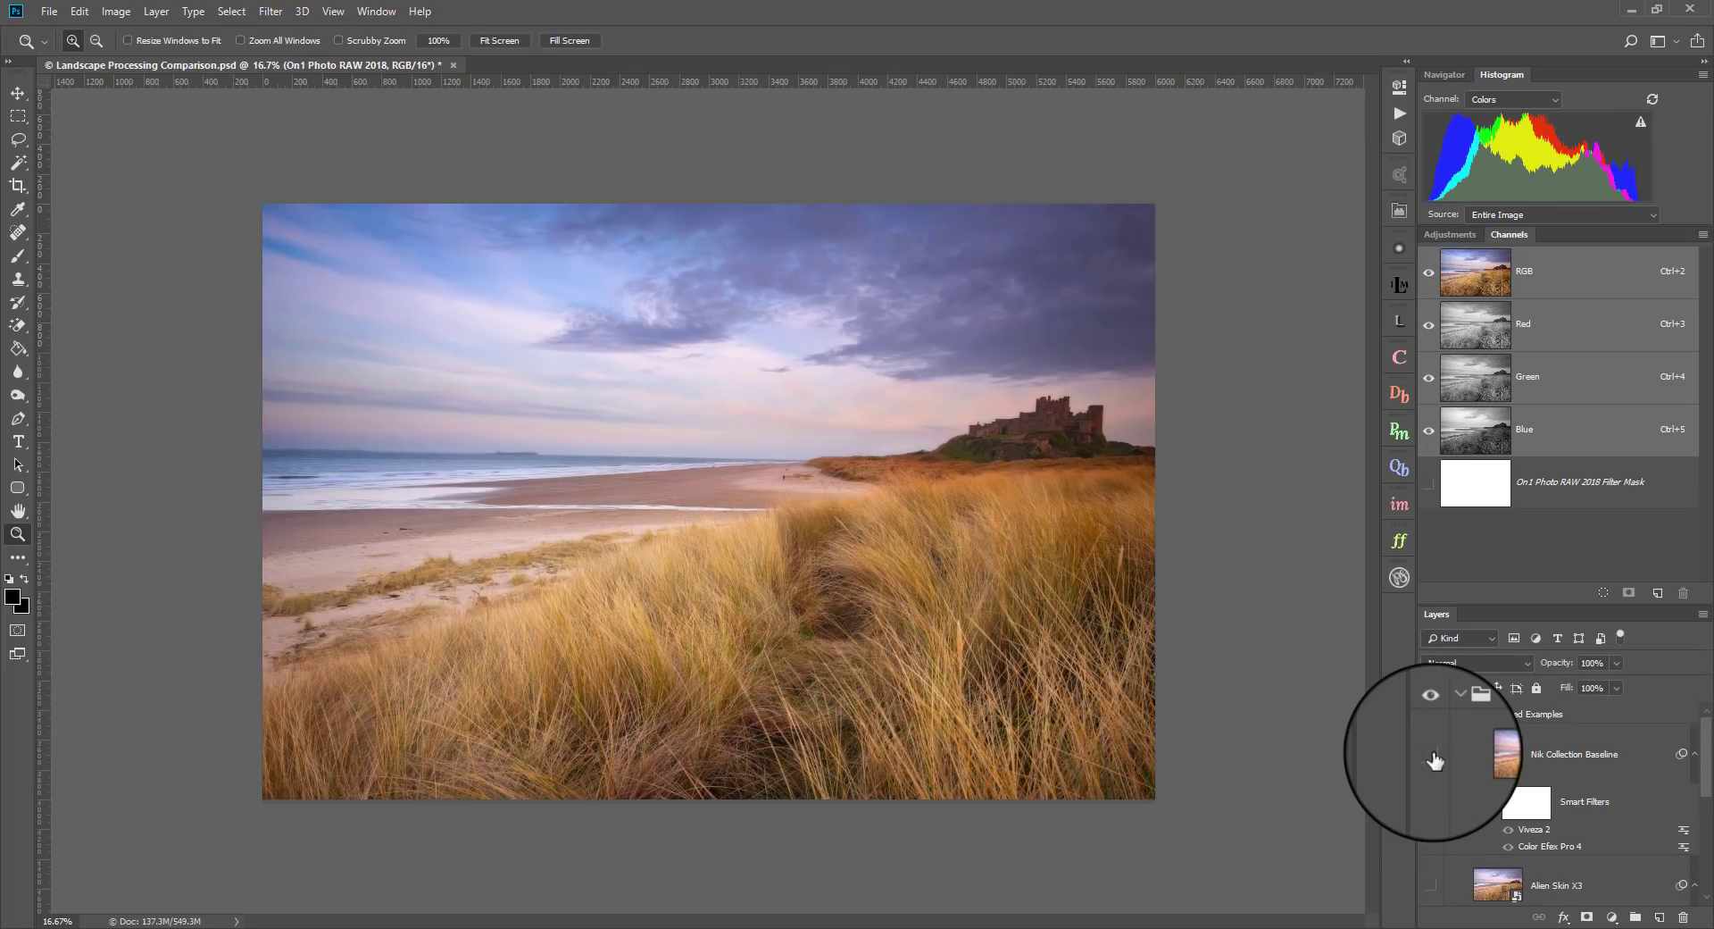
left_click(1432, 757)
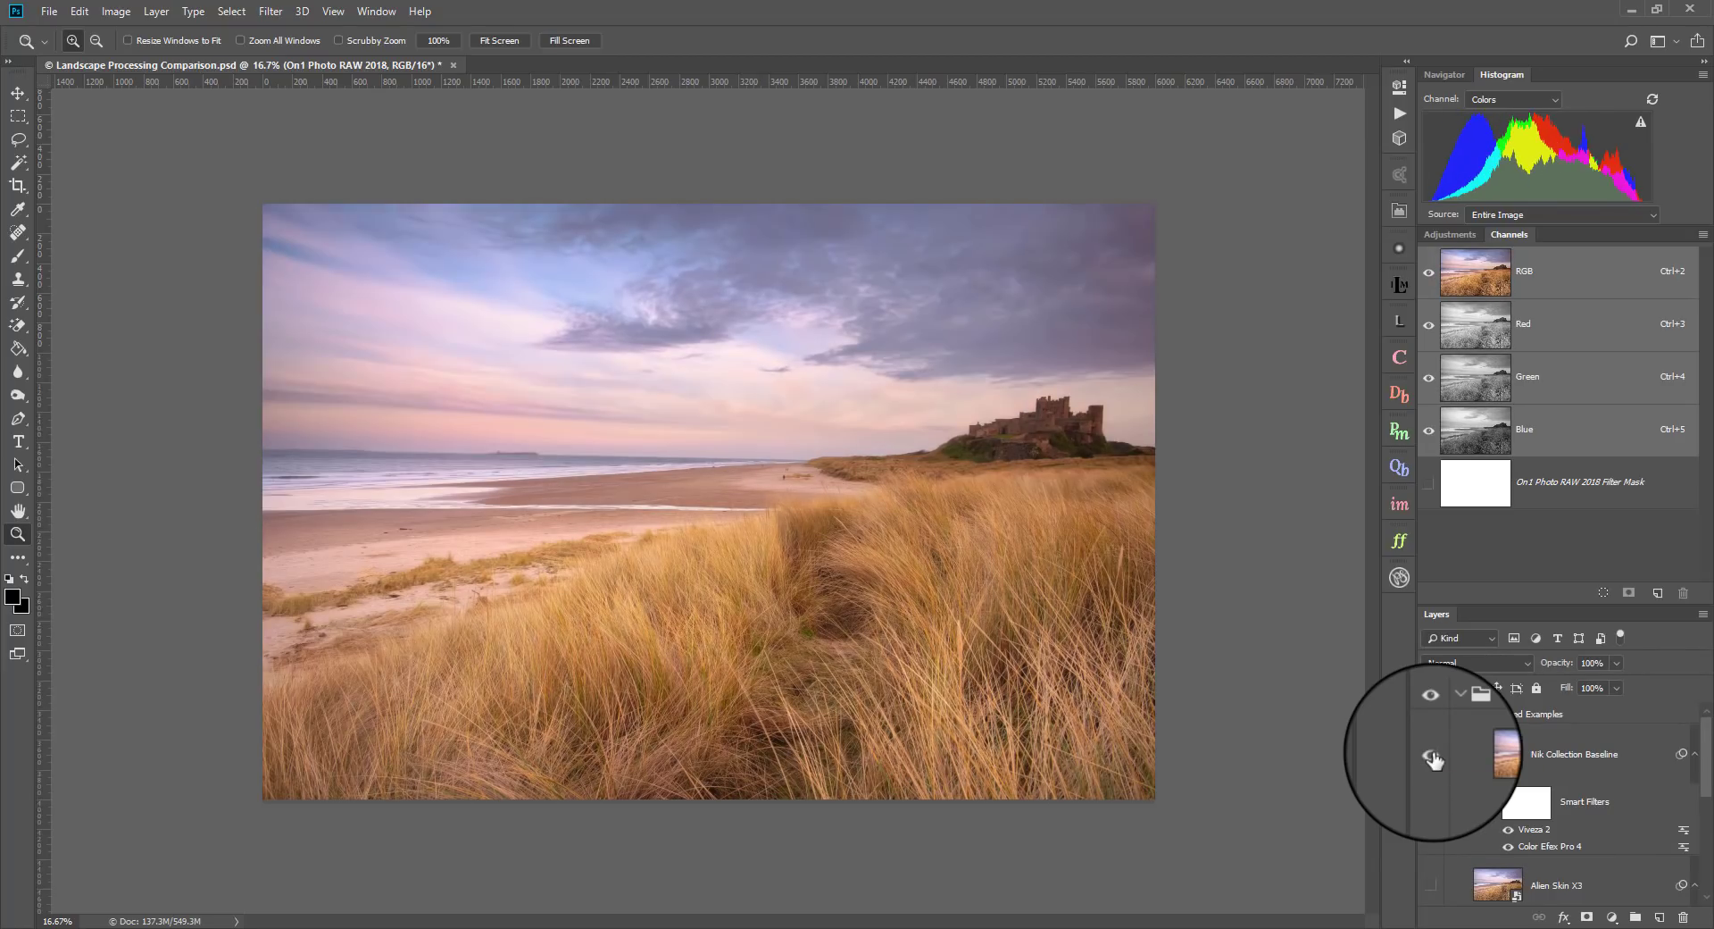
left_click(1432, 757)
- Compare the Alien Skin X3 version against the ON1 result by toggling its layer
scroll(1434, 767, "down", 1)
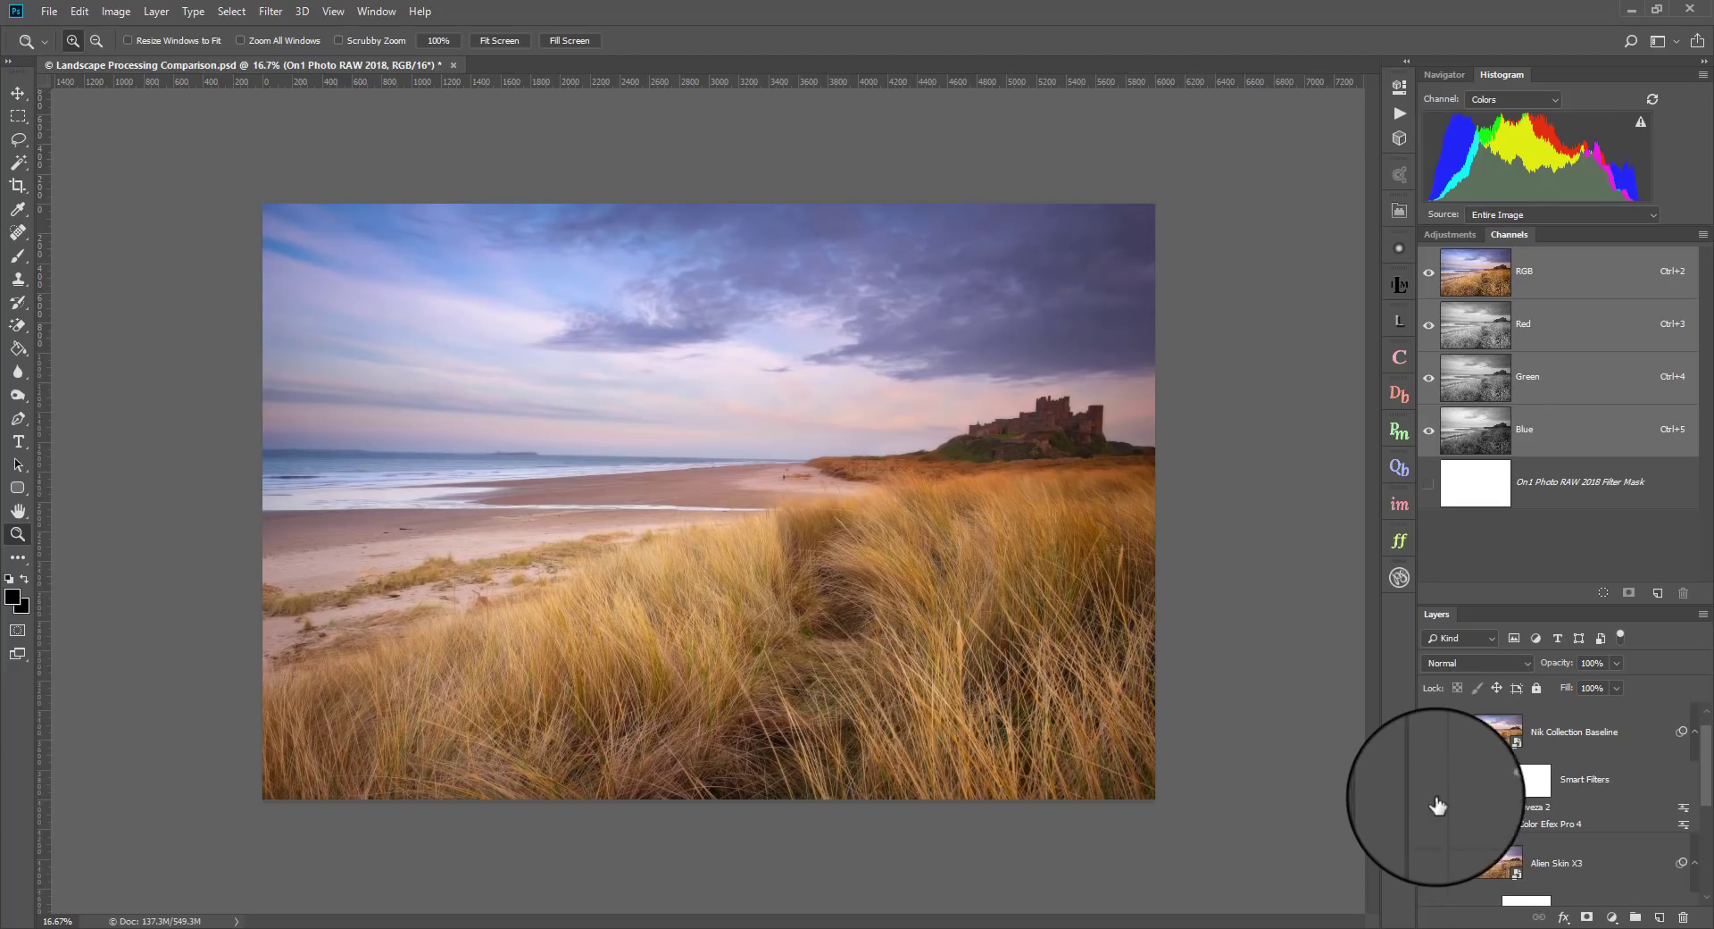
left_click(1433, 864)
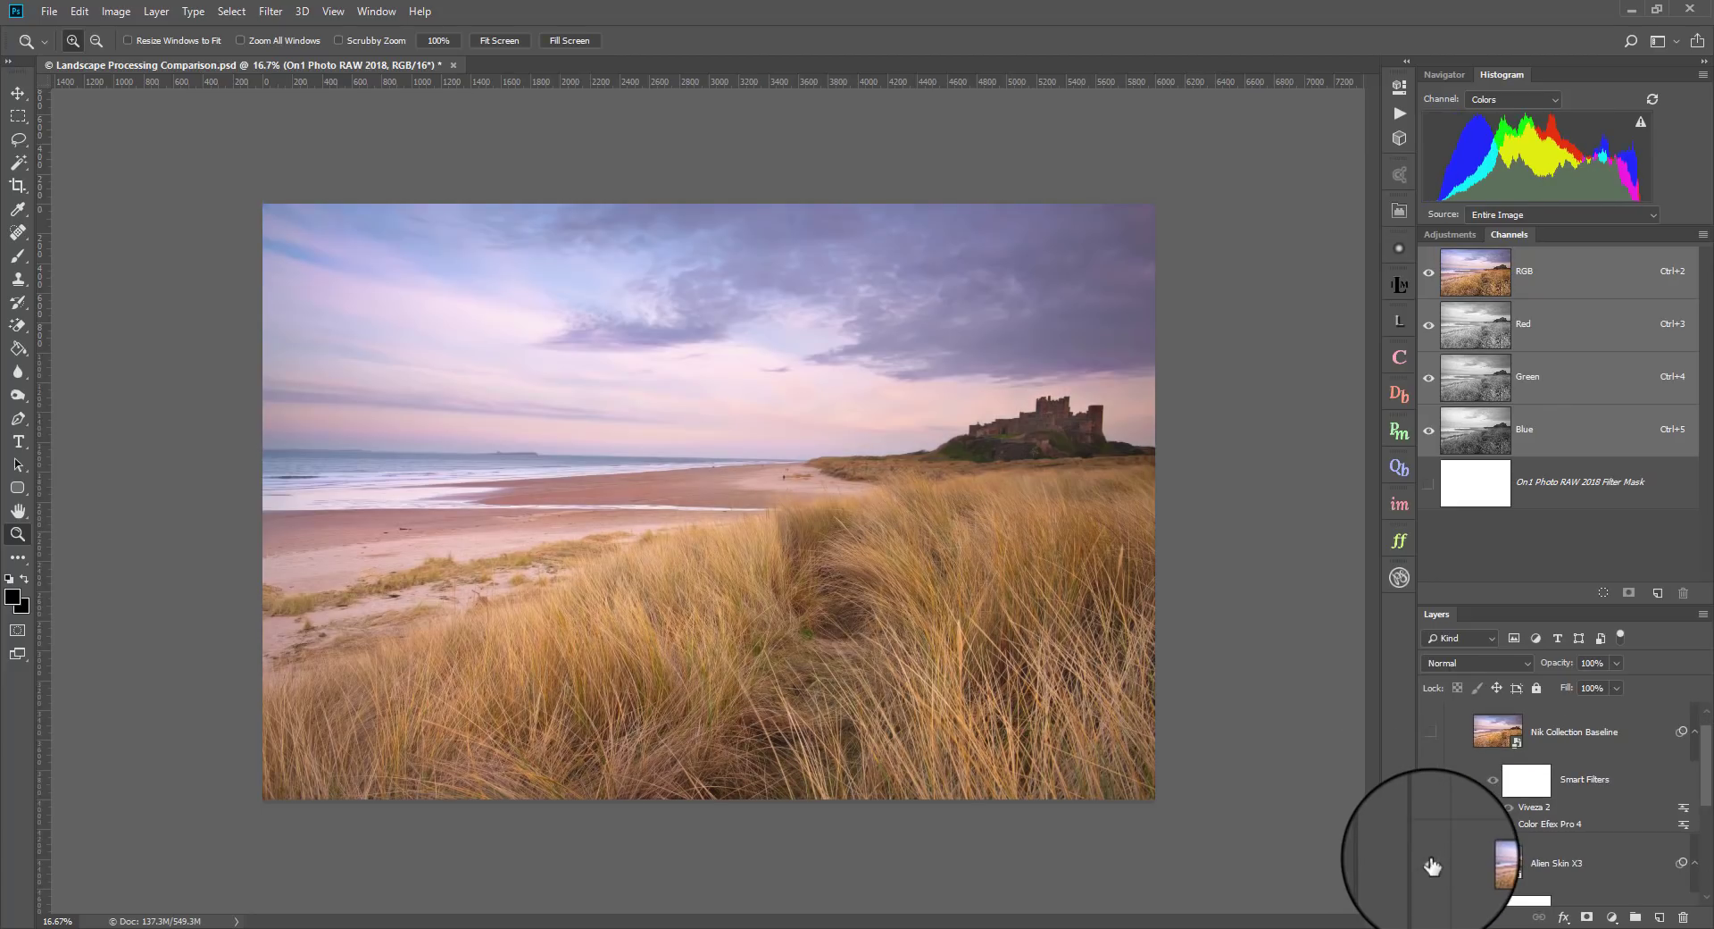
left_click(1432, 864)
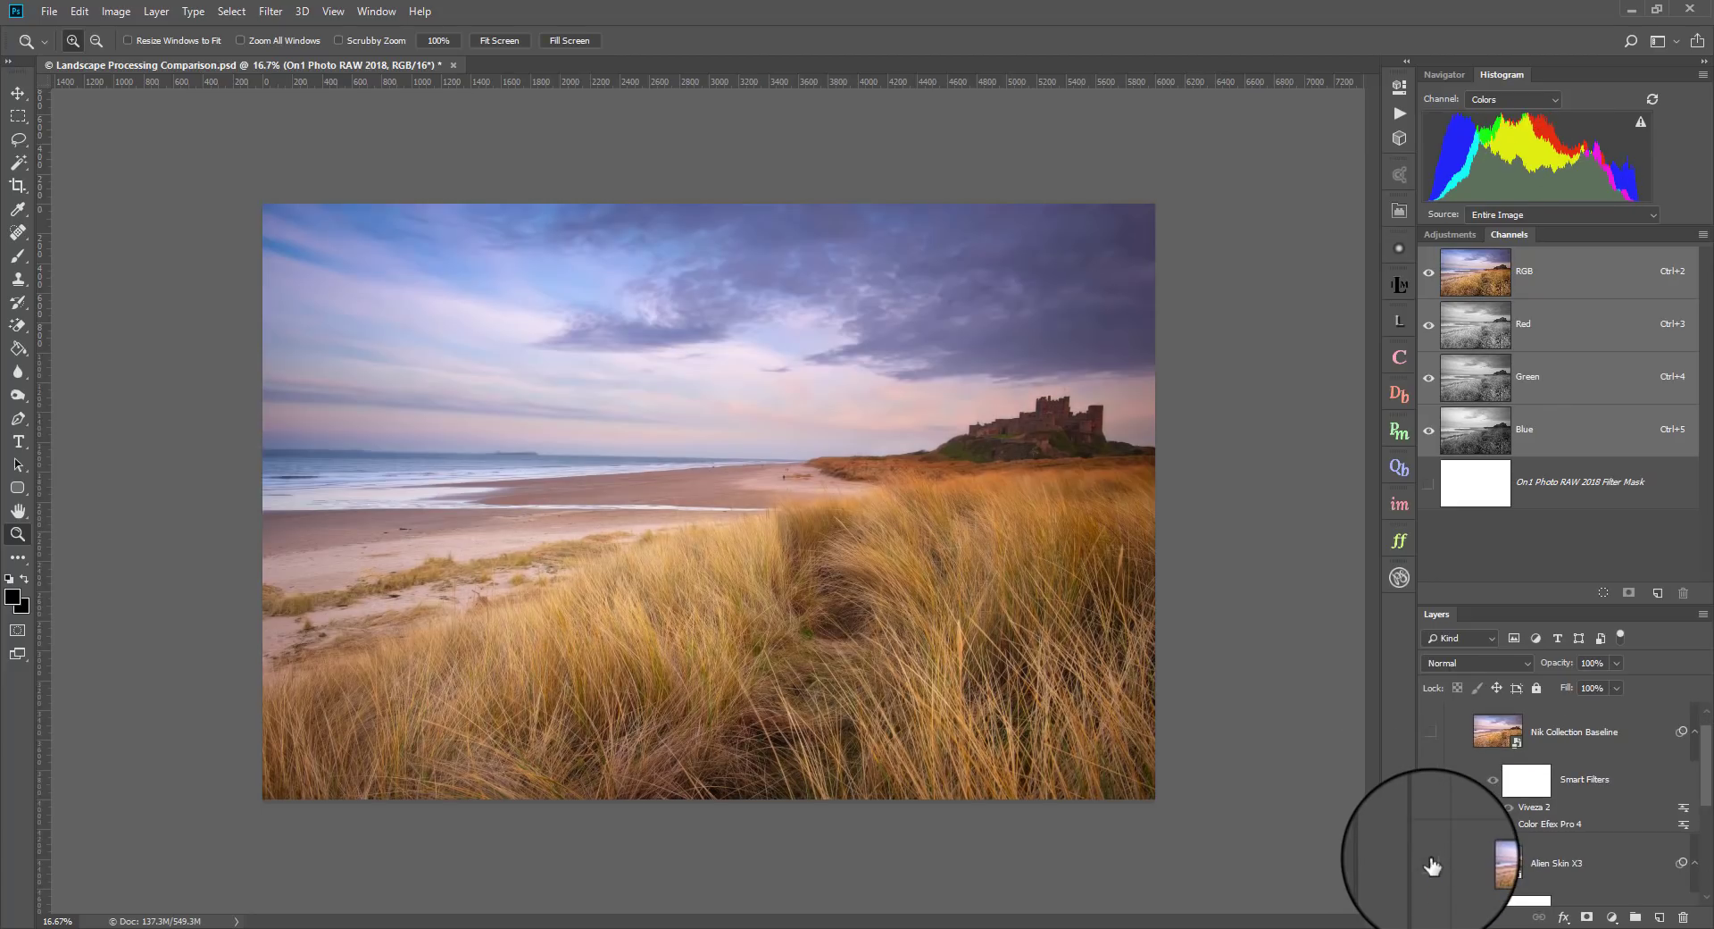
left_click(1432, 864)
scroll(1432, 864, "up", 5)
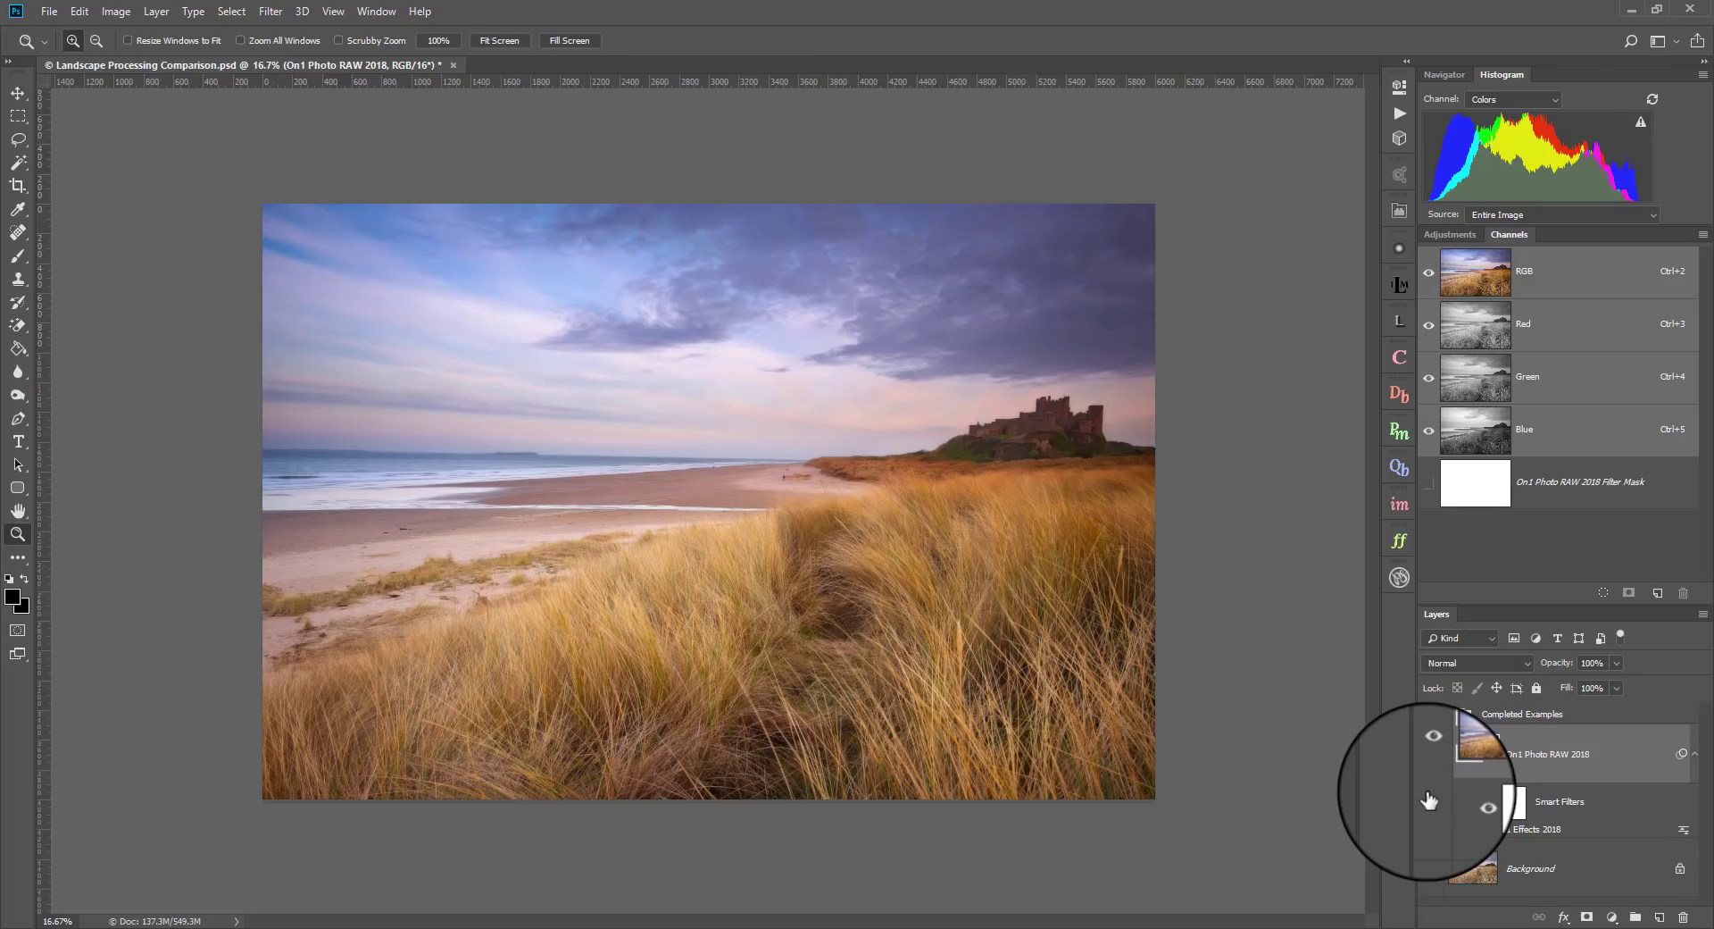